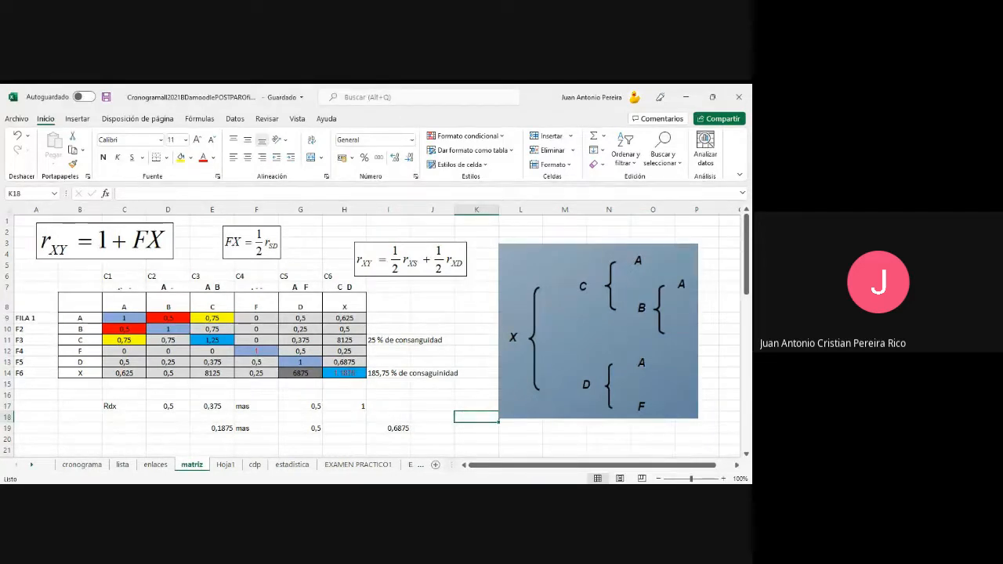
Examine the relationship values of animal A with B, C, F and D along row 9 of the matrix
{"action": "left_click", "coordinate": [494, 472]}
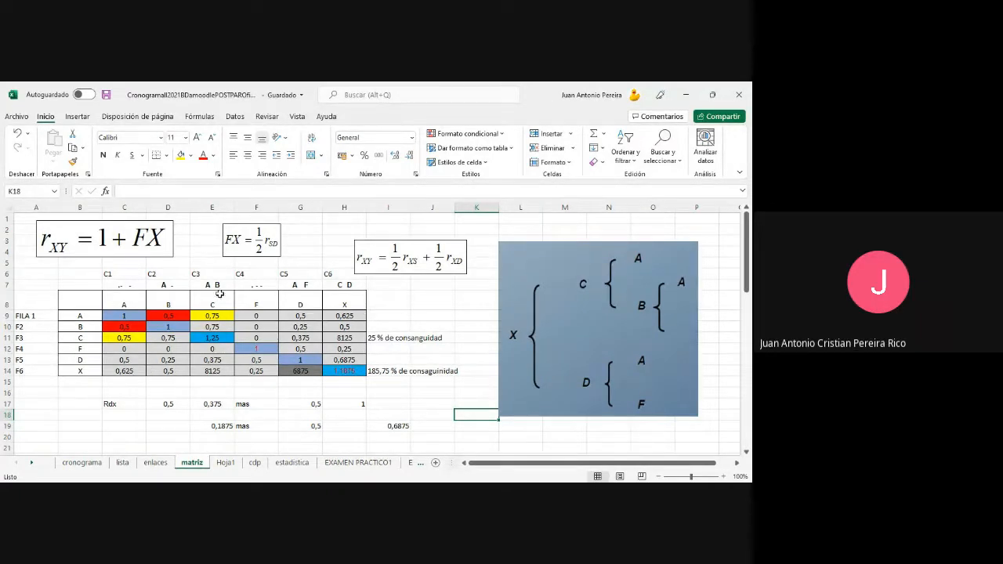
{"action": "left_click", "coordinate": [77, 318]}
{"action": "left_click", "coordinate": [112, 318]}
{"action": "left_click", "coordinate": [82, 318]}
{"action": "left_click", "coordinate": [160, 318]}
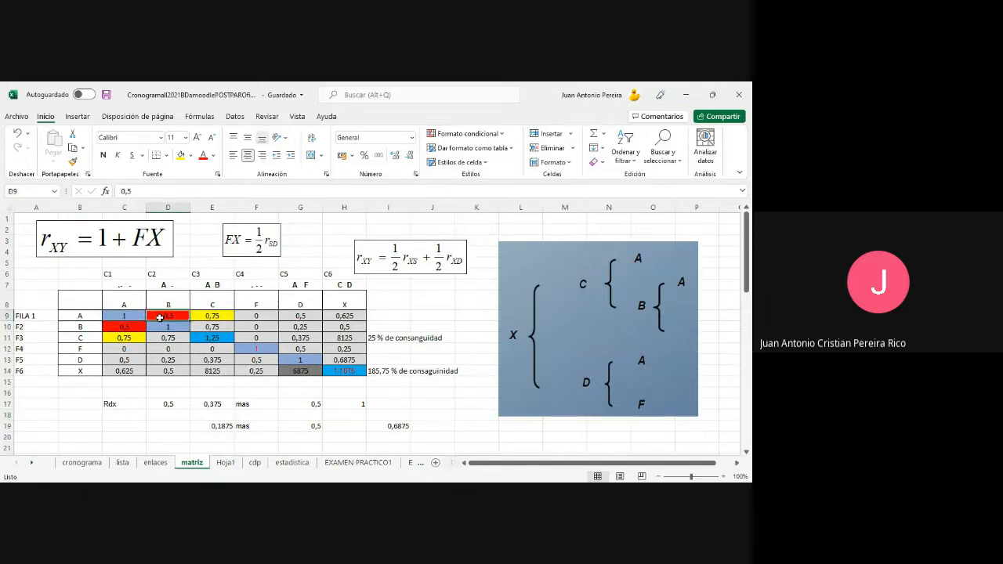
{"action": "left_click", "coordinate": [95, 320]}
{"action": "left_click", "coordinate": [210, 317]}
{"action": "left_click", "coordinate": [83, 318]}
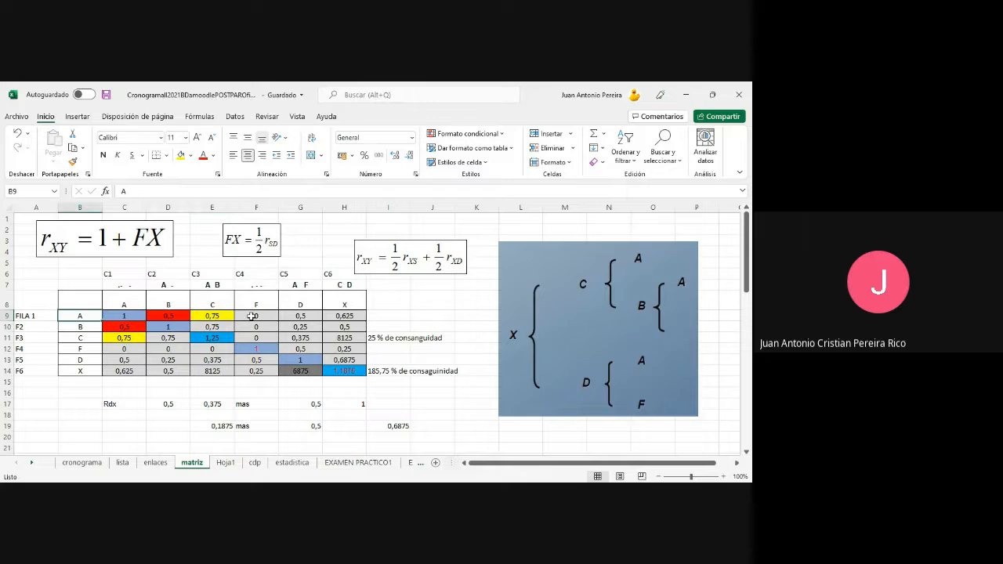
{"action": "left_click", "coordinate": [250, 315]}
{"action": "left_click", "coordinate": [82, 318]}
{"action": "left_click", "coordinate": [300, 317]}
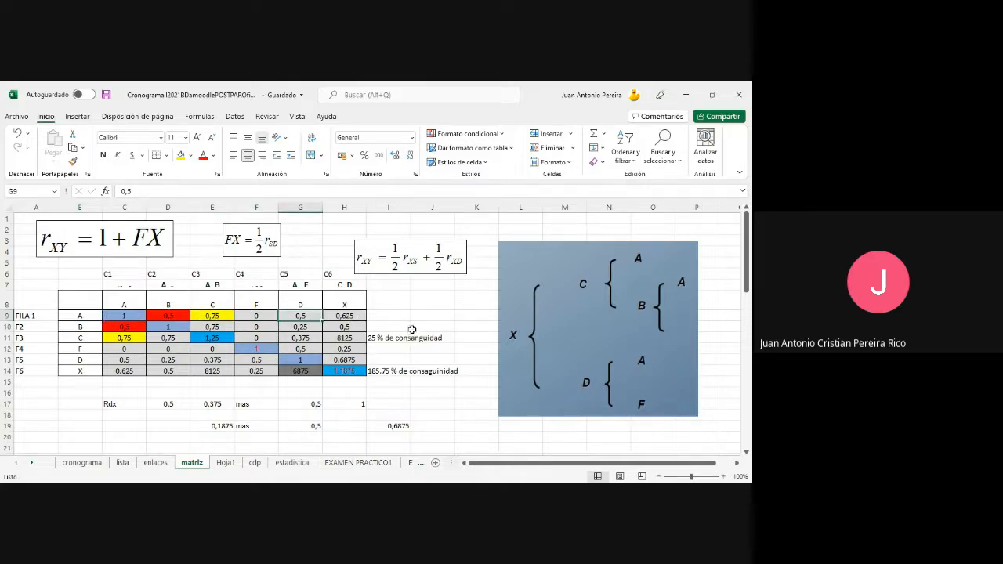
Clear the consanguinity notes in I10:J15 and the auxiliary calculations in B16:J20
{"action": "left_click_drag", "start_coordinate": [412, 329], "coordinate": [430, 379]}
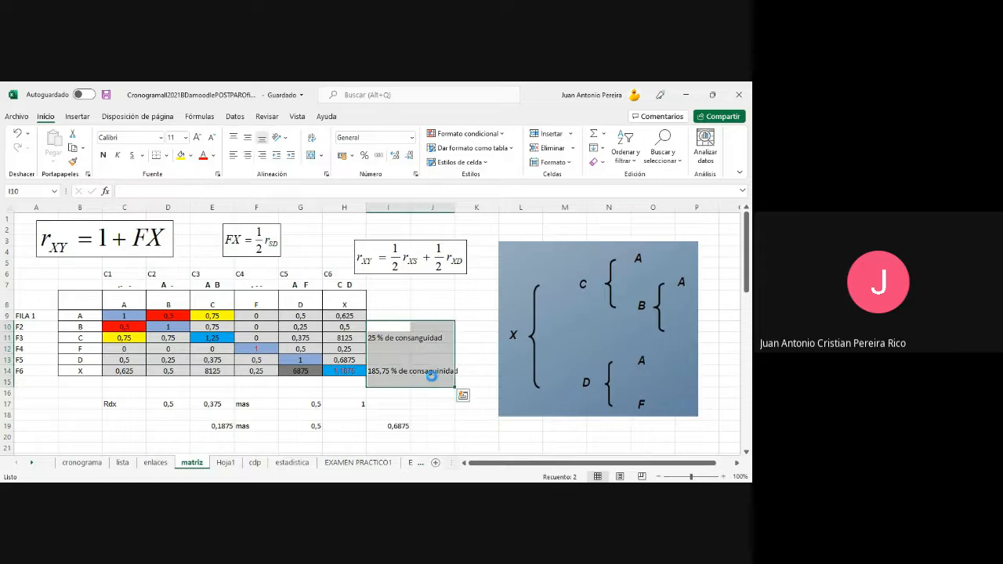
{"action": "key", "text": "Delete"}
{"action": "left_click_drag", "start_coordinate": [94, 392], "coordinate": [418, 437]}
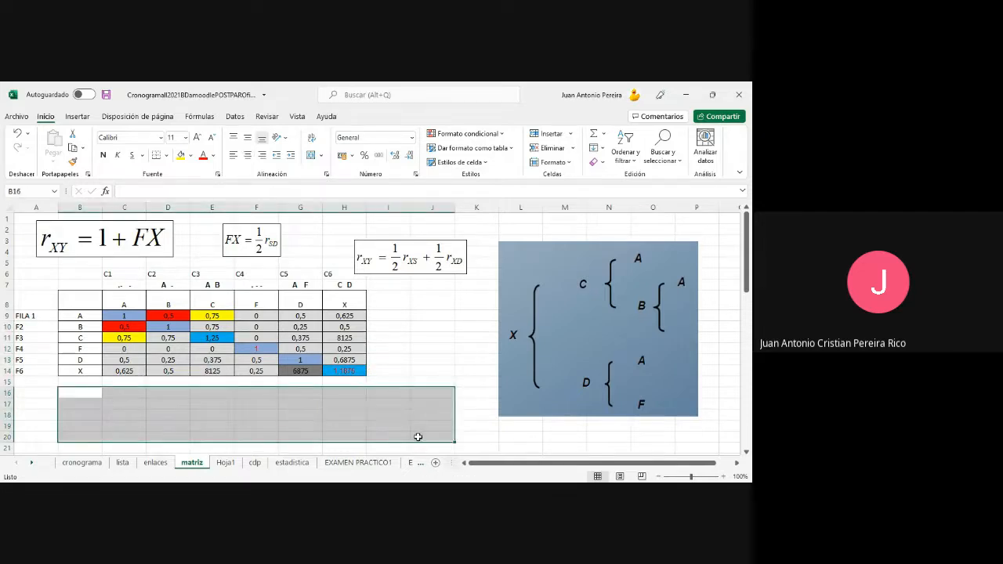
Clear all the relationship values in the matrix range C9:H14, keeping the cell formatting
{"action": "left_click_drag", "start_coordinate": [126, 316], "coordinate": [345, 368]}
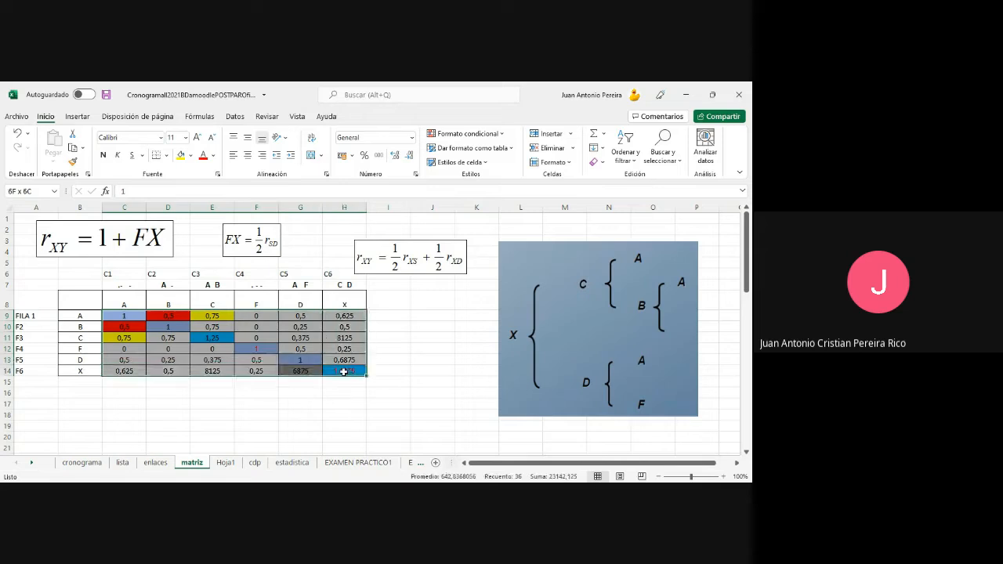
{"action": "key", "text": "Delete"}
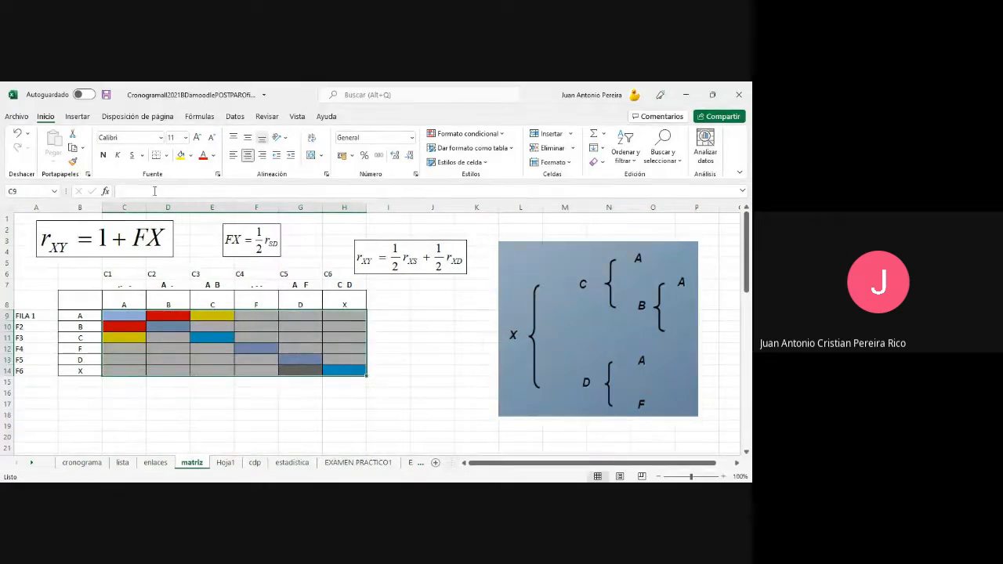
{"action": "left_click", "coordinate": [160, 359]}
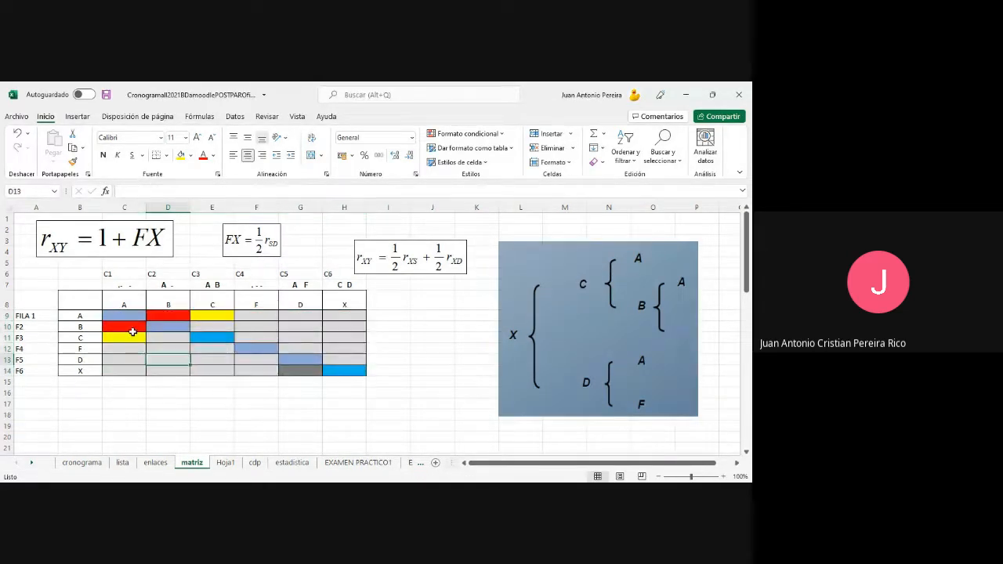
Remove the red and yellow fill from cells C10:C11 and D9:E9 of the matrix
{"action": "left_click_drag", "start_coordinate": [133, 331], "coordinate": [132, 339]}
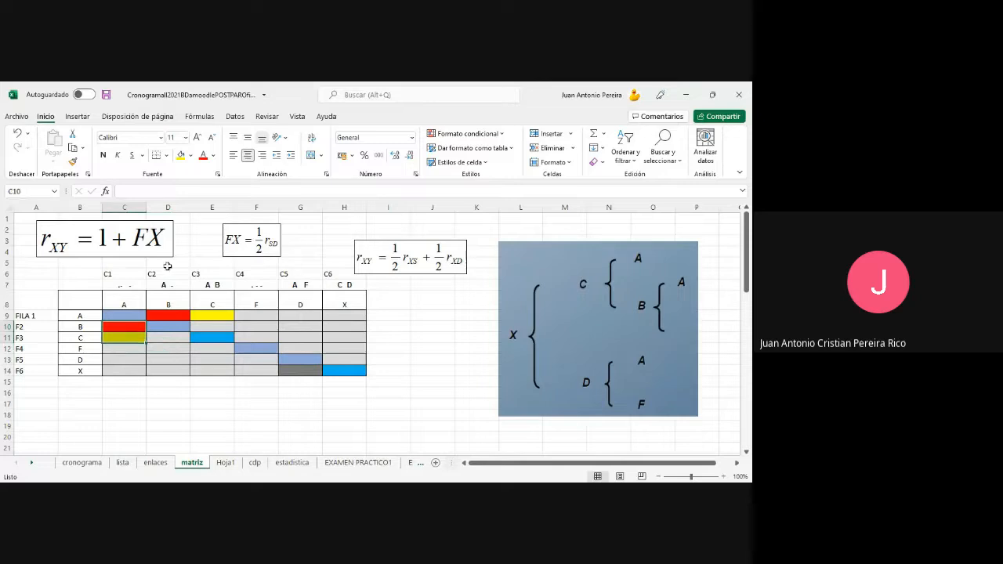
{"action": "left_click", "coordinate": [190, 155]}
{"action": "left_click", "coordinate": [215, 275]}
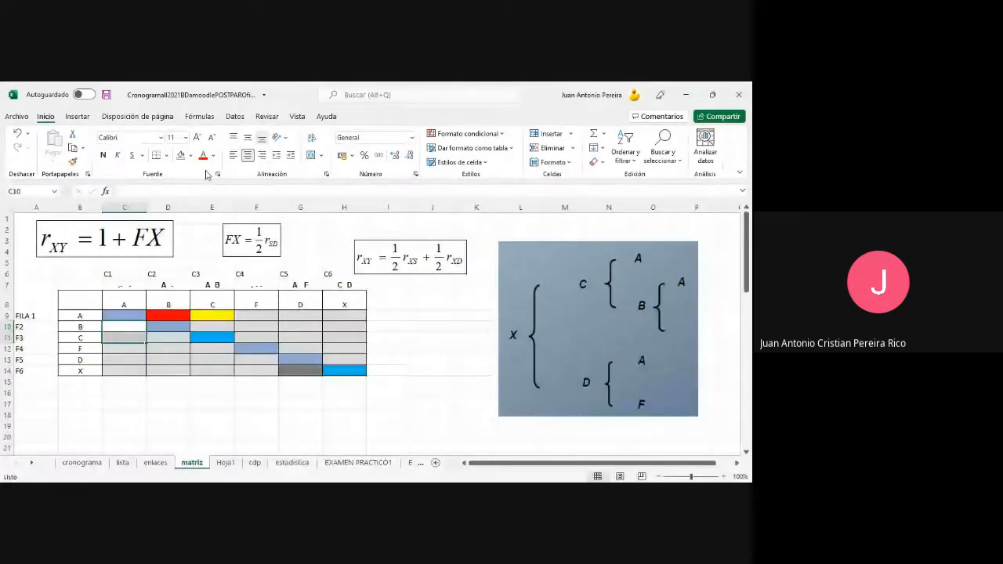
{"action": "left_click_drag", "start_coordinate": [167, 316], "coordinate": [210, 316]}
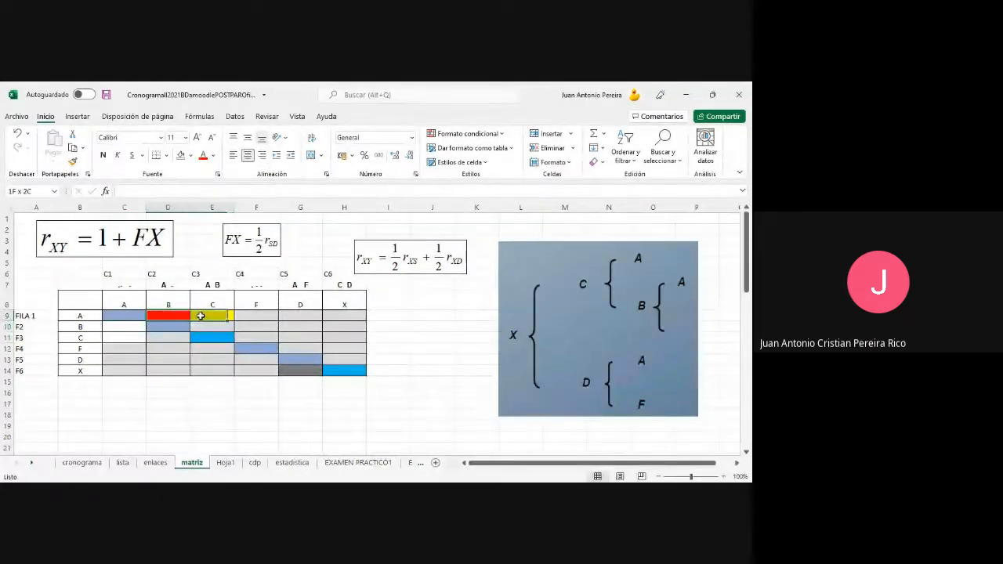
{"action": "left_click", "coordinate": [182, 155]}
{"action": "left_click", "coordinate": [387, 403]}
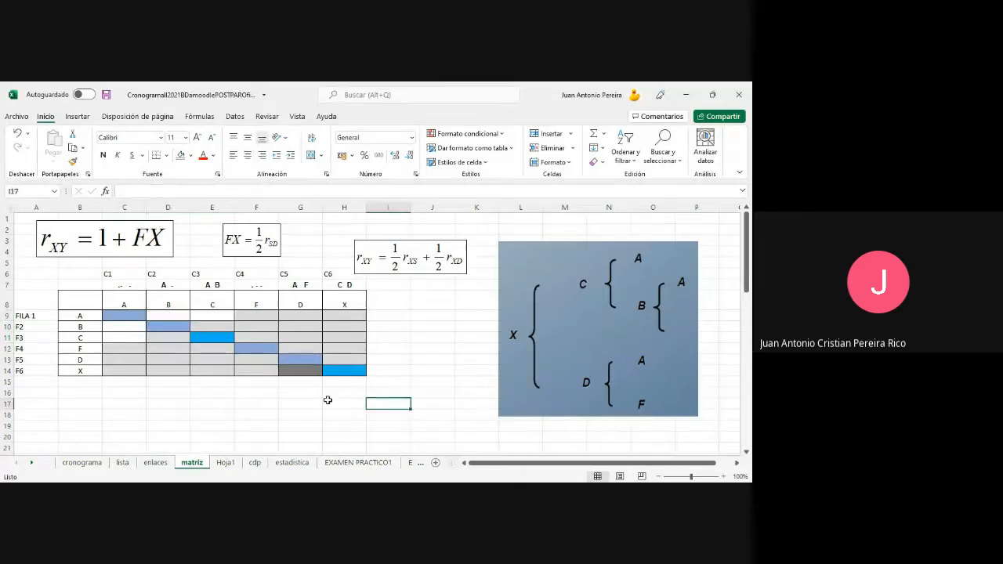
Remove the dark grey fill from cell G14 in the X row of the matrix
{"action": "left_click", "coordinate": [299, 370]}
{"action": "left_click", "coordinate": [182, 155]}
{"action": "left_click", "coordinate": [470, 426]}
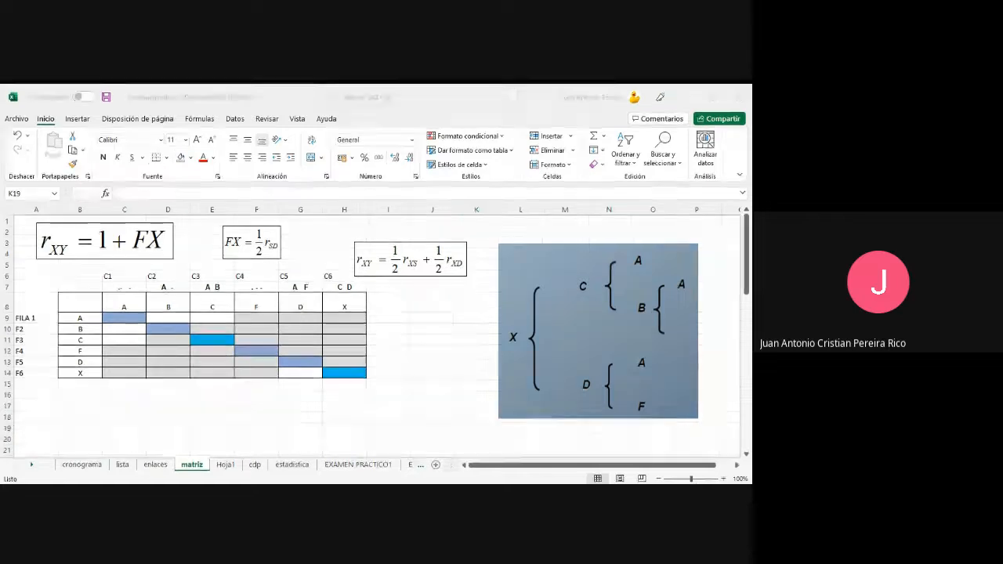
Review the three formulas above the matrix: rXY = 1 + FX, FX = ½ rSD and rXY = ½ rXS + ½ rXD
{"action": "left_click", "coordinate": [668, 336]}
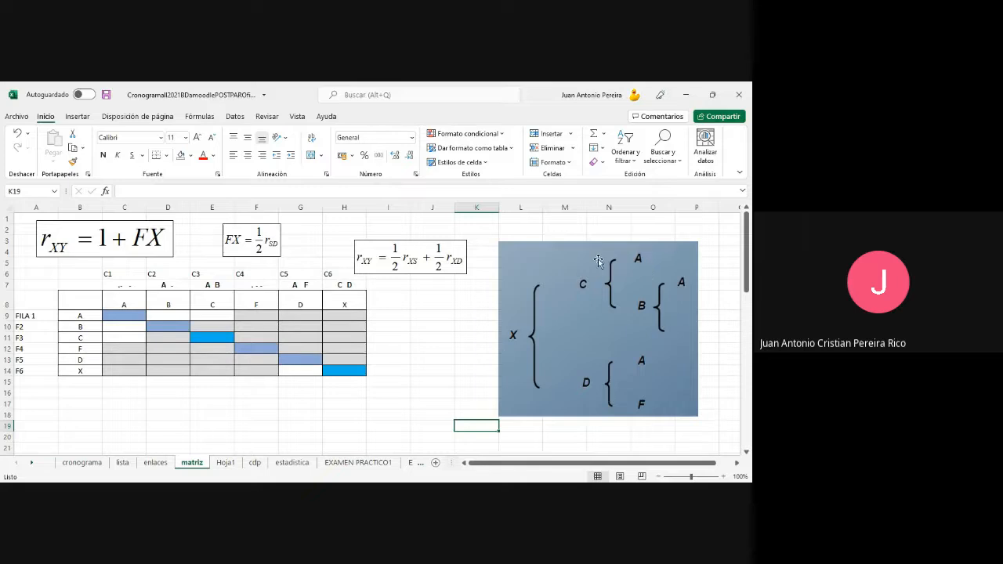
{"action": "left_click", "coordinate": [166, 235]}
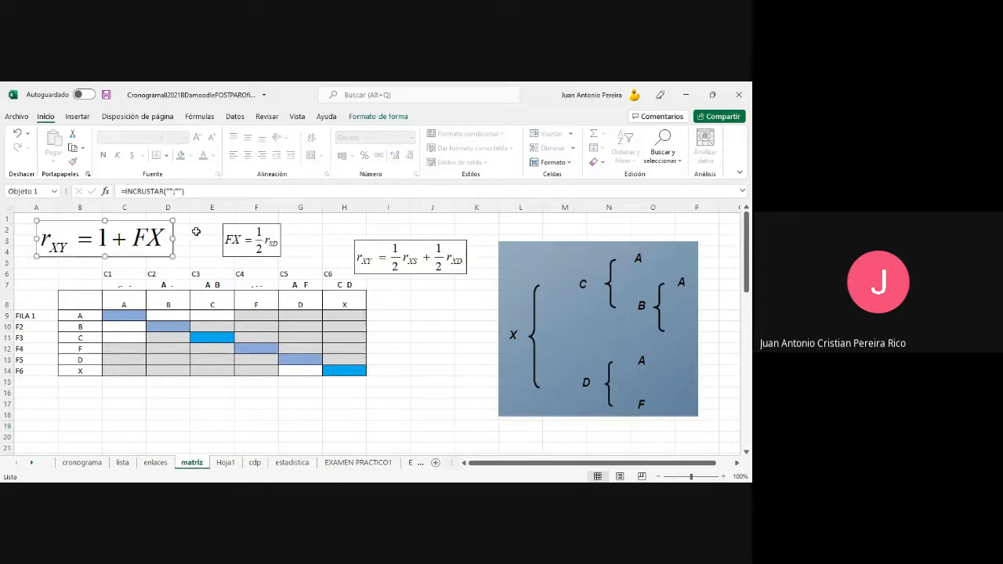
{"action": "left_click", "coordinate": [258, 245]}
{"action": "left_click", "coordinate": [389, 255]}
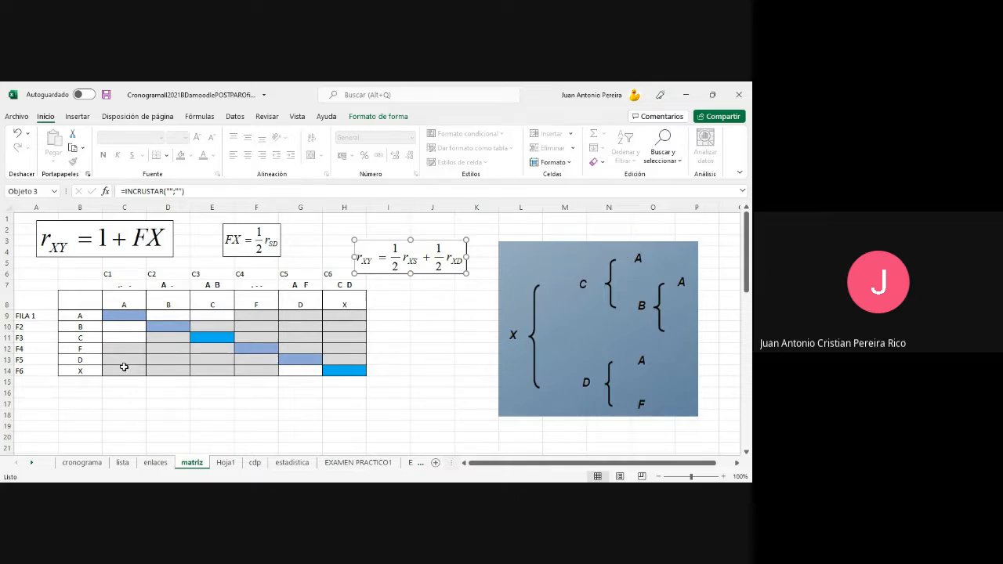
{"action": "left_click", "coordinate": [398, 437]}
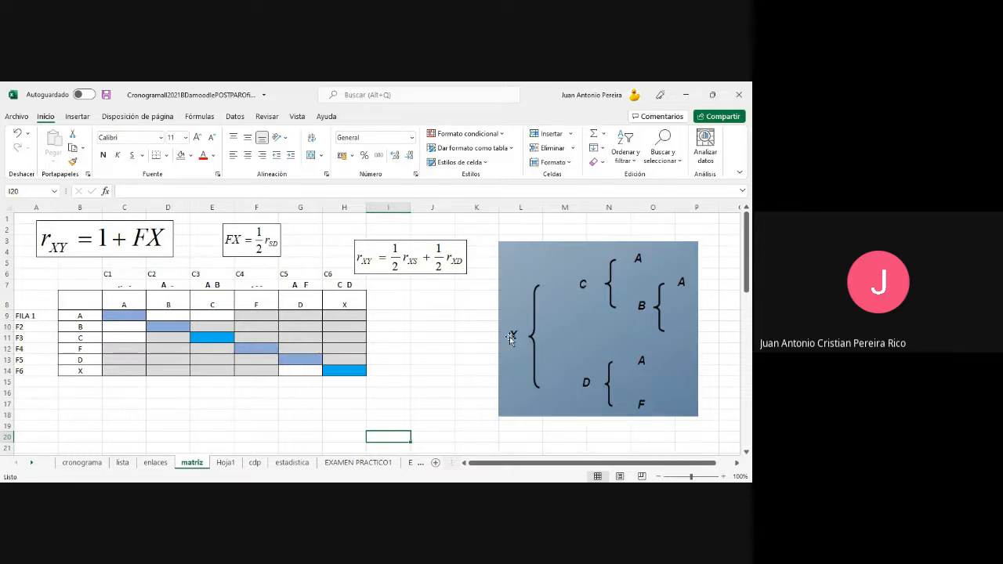
Compare the order of the column headers A, B, C, F, D and X in row 8 with the ancestors in the pedigree diagram
{"action": "left_click", "coordinate": [131, 305]}
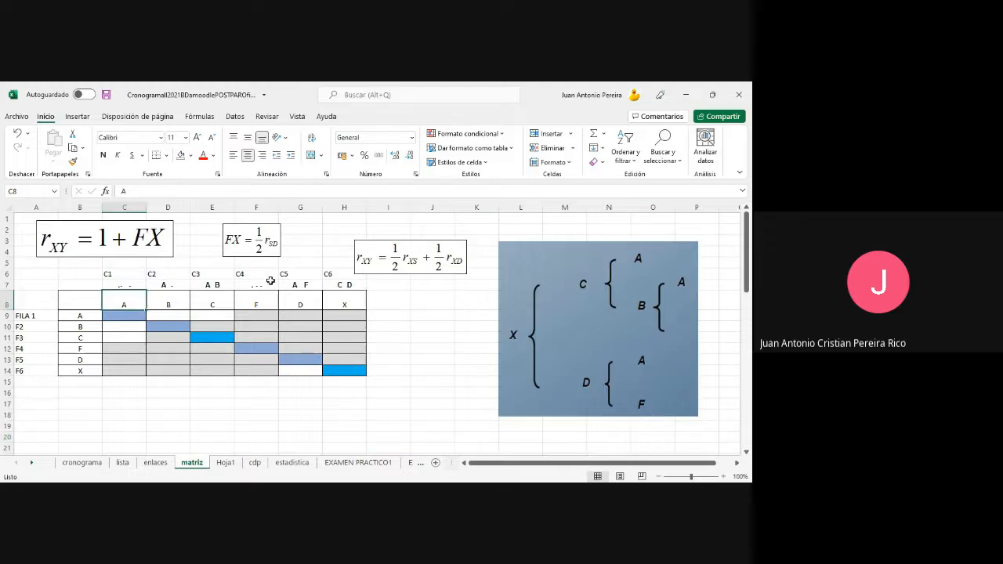
{"action": "left_click", "coordinate": [167, 306]}
{"action": "left_click", "coordinate": [646, 315]}
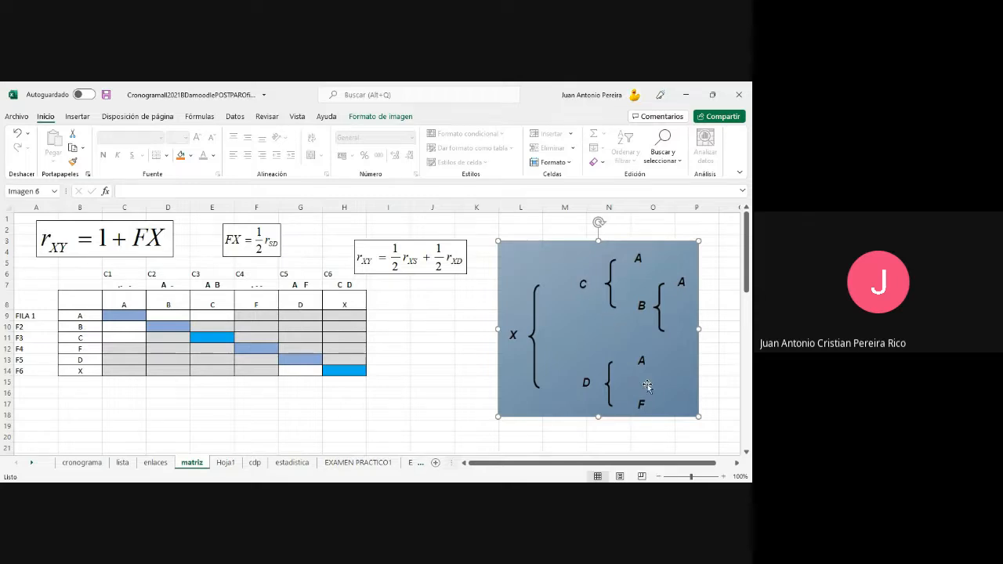
{"action": "left_click", "coordinate": [134, 295]}
{"action": "left_click", "coordinate": [155, 304]}
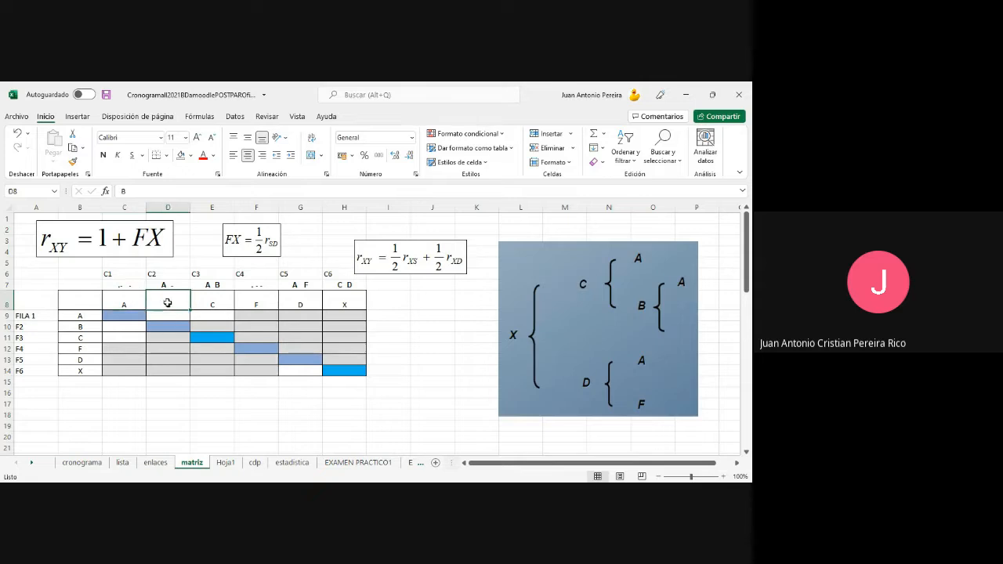
{"action": "left_click", "coordinate": [200, 301]}
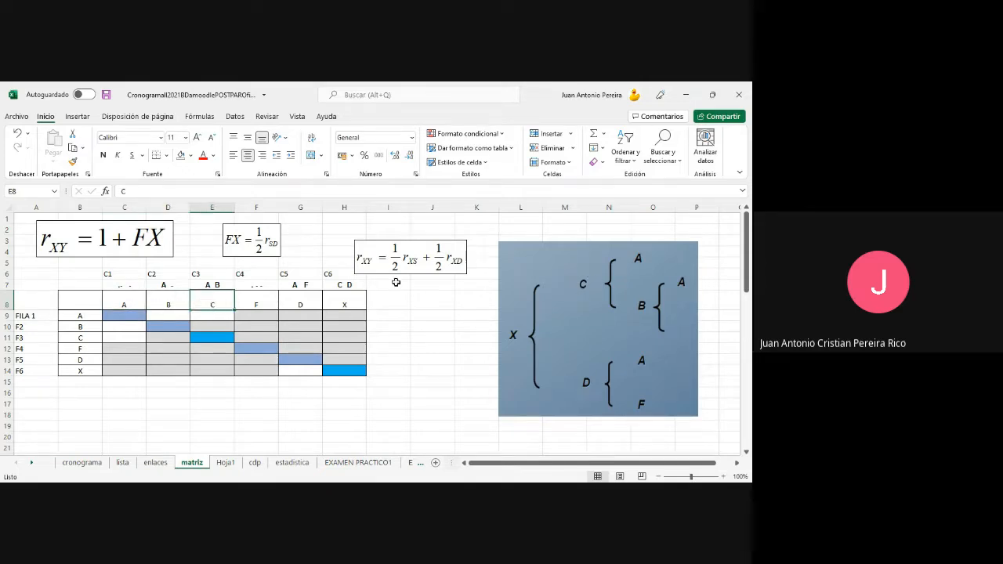
{"action": "left_click", "coordinate": [258, 307]}
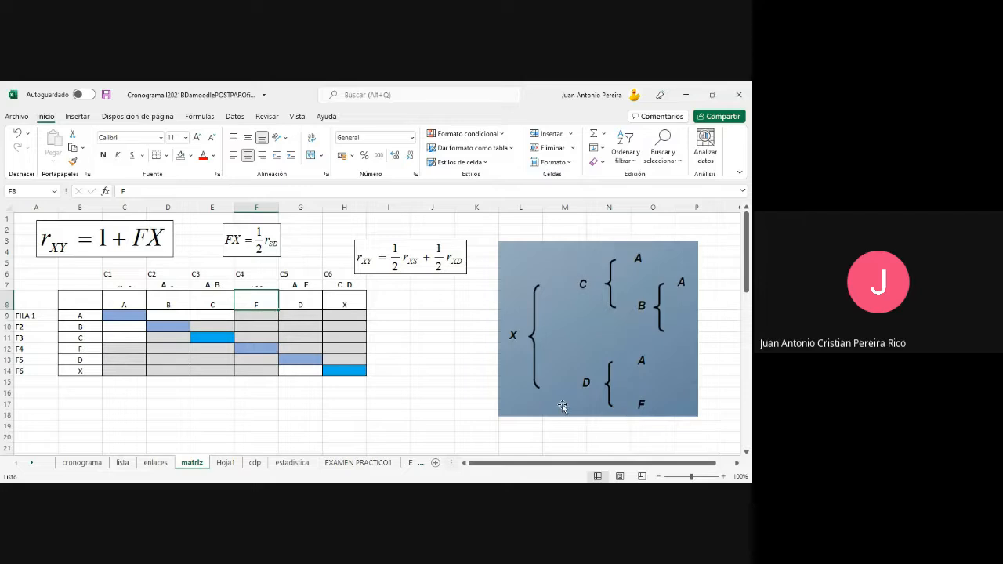
{"action": "left_click", "coordinate": [290, 305]}
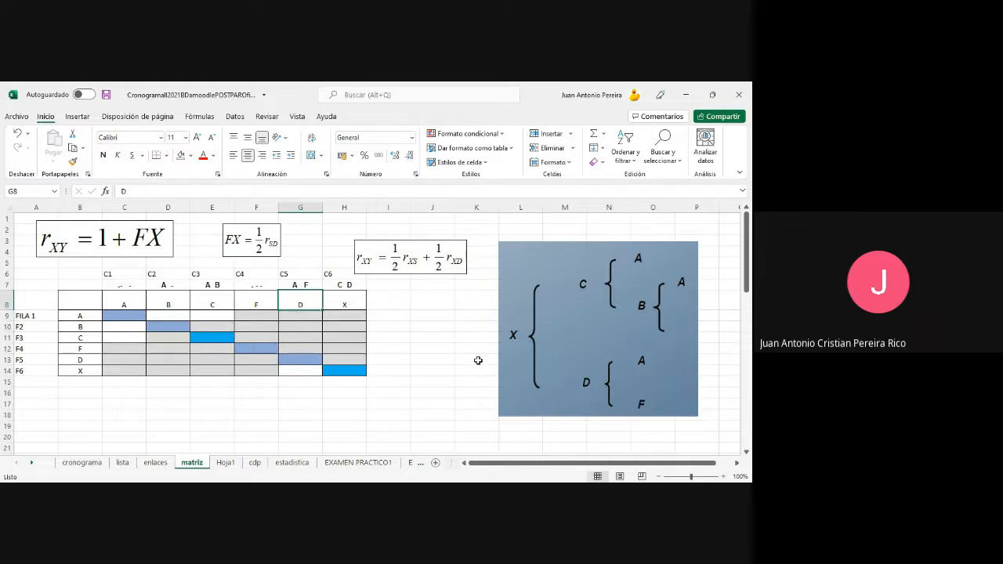
{"action": "left_click", "coordinate": [257, 306]}
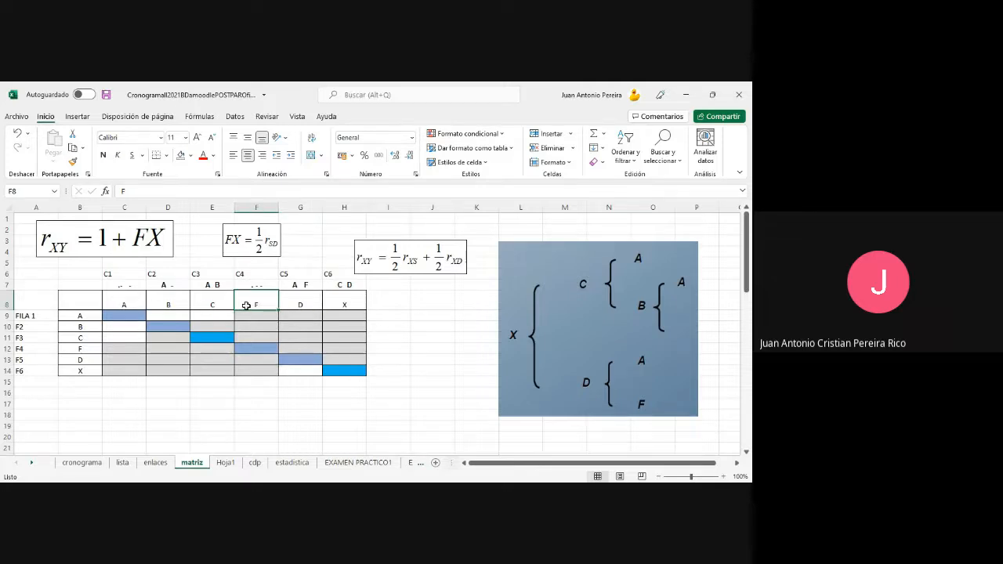
{"action": "left_click", "coordinate": [587, 386]}
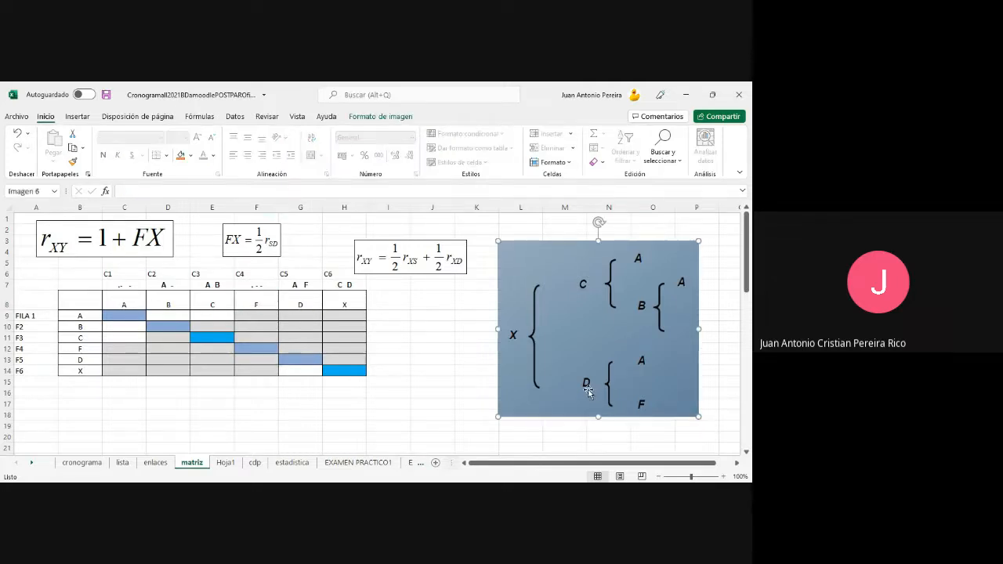
{"action": "left_click", "coordinate": [244, 296]}
{"action": "left_click", "coordinate": [308, 301]}
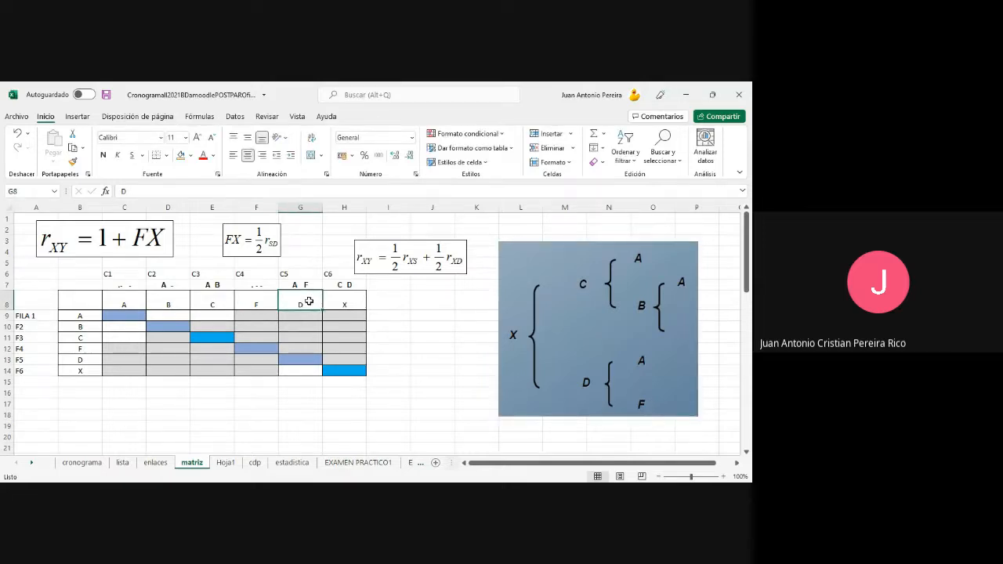
{"action": "left_click", "coordinate": [337, 305]}
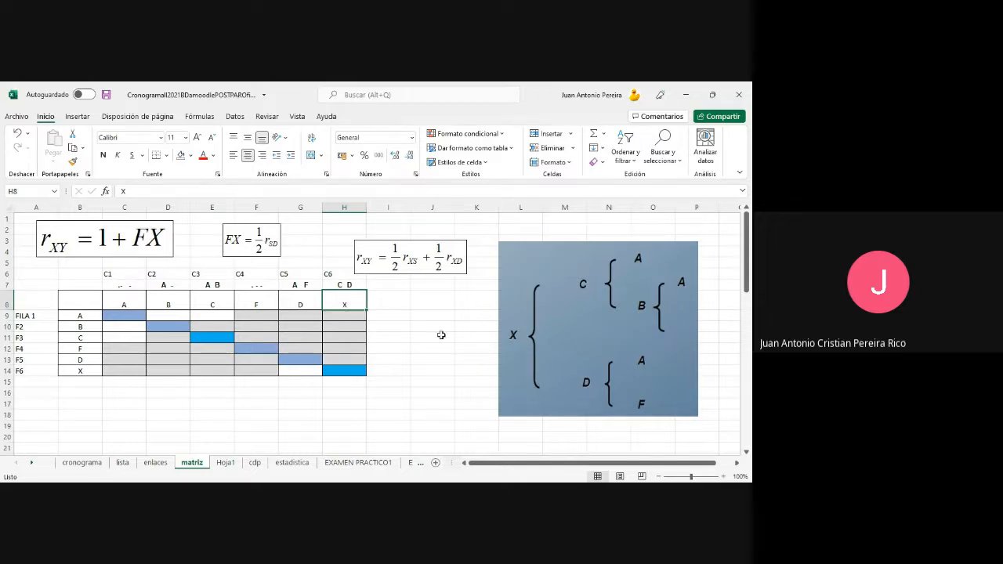
Recheck the row 8 headers from X back to A against the pedigree, and from A forward to X
{"action": "left_click", "coordinate": [302, 303]}
{"action": "left_click", "coordinate": [227, 304]}
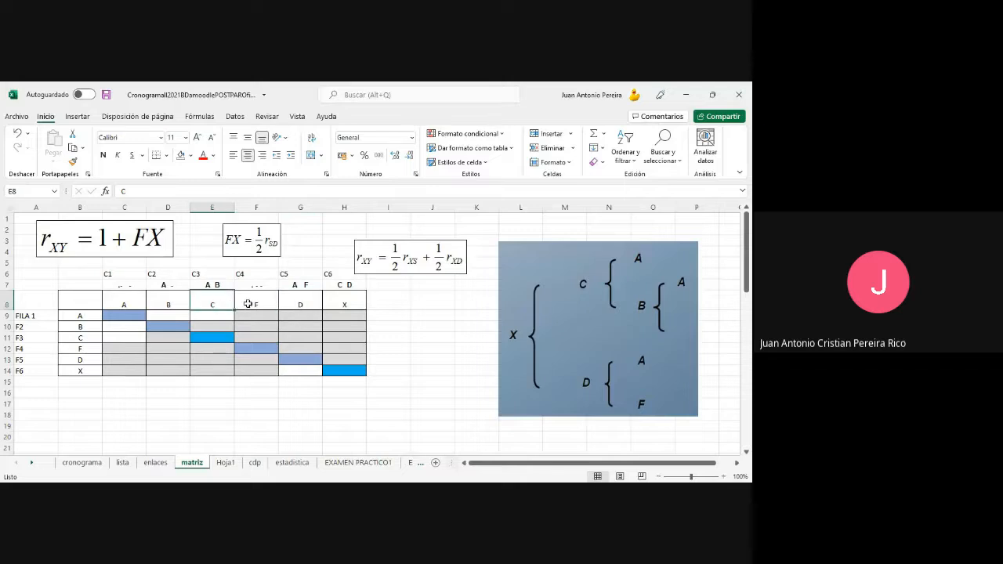
{"action": "left_click", "coordinate": [247, 303]}
{"action": "left_click", "coordinate": [171, 300]}
{"action": "left_click", "coordinate": [135, 295]}
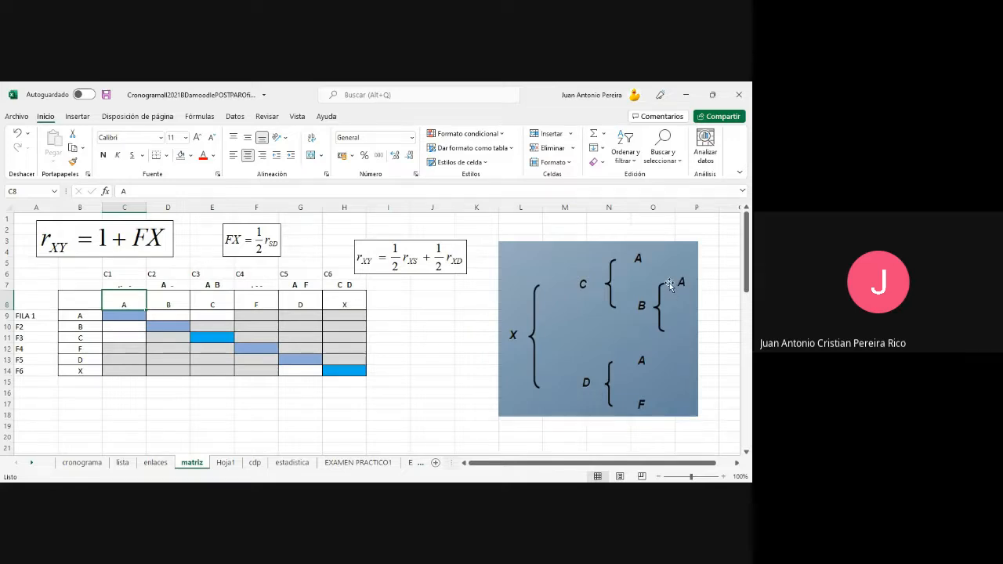
{"action": "left_click", "coordinate": [166, 304]}
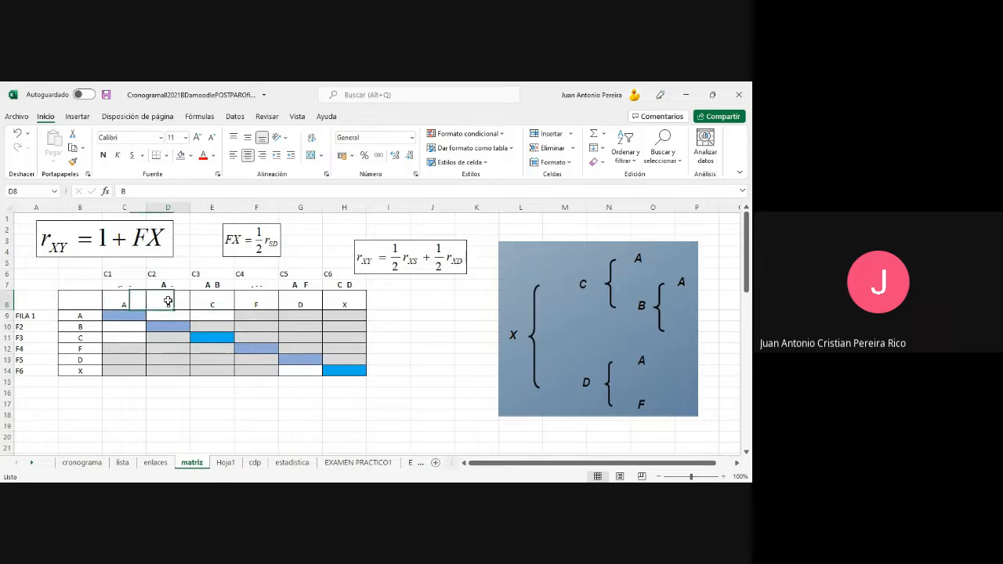
{"action": "left_click", "coordinate": [212, 304]}
{"action": "left_click", "coordinate": [256, 304]}
{"action": "left_click", "coordinate": [300, 304]}
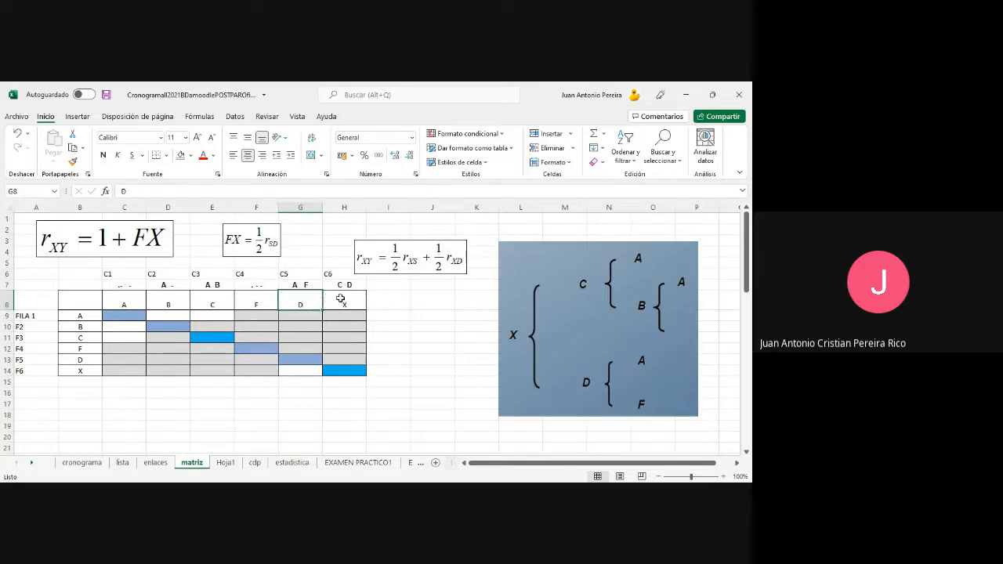
{"action": "left_click", "coordinate": [341, 299]}
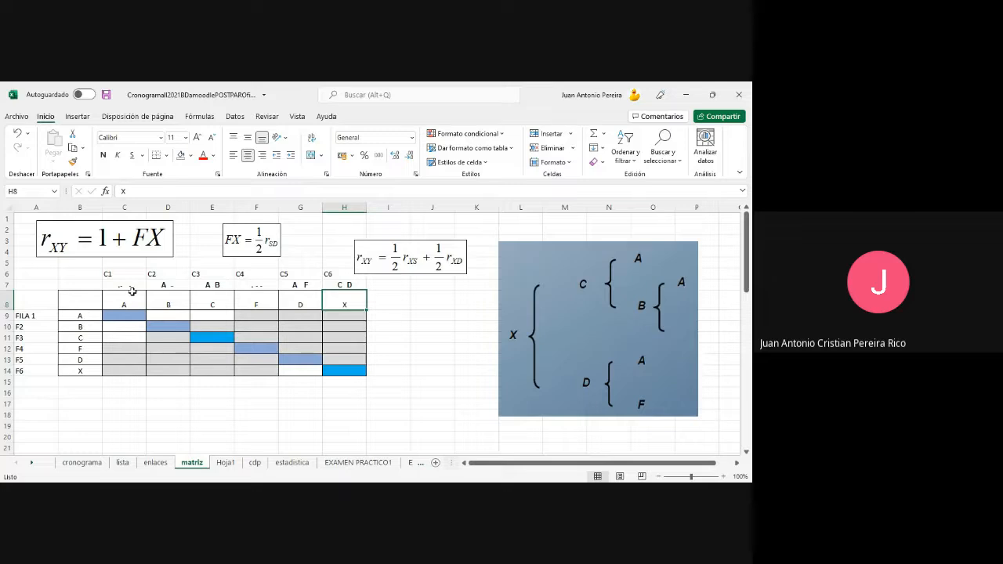
Compare the order of the row labels in B9:B14 with the column headers A, B, C and F in row 8
{"action": "left_click", "coordinate": [72, 316]}
{"action": "left_click", "coordinate": [73, 328]}
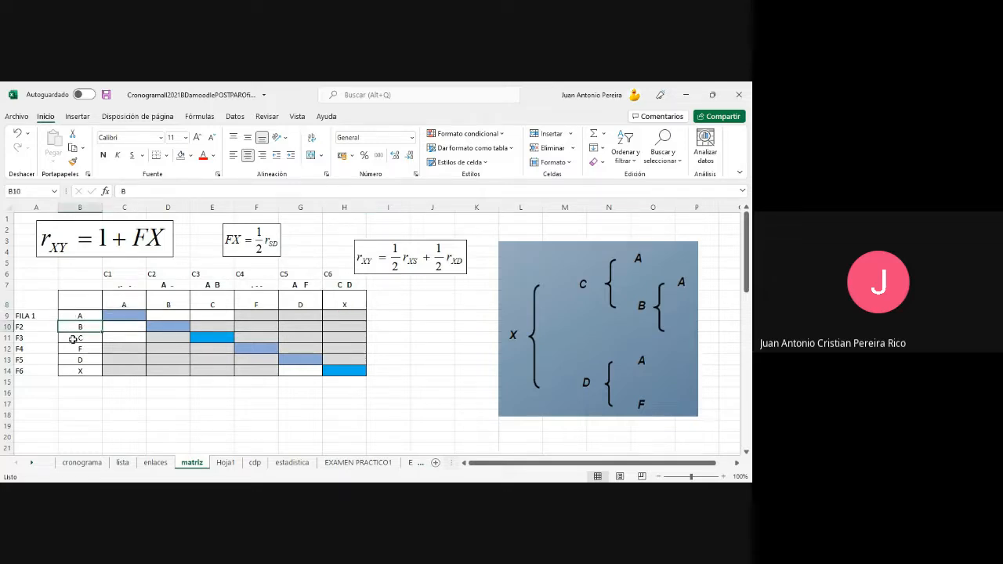
{"action": "left_click", "coordinate": [74, 339]}
{"action": "left_click", "coordinate": [74, 349]}
{"action": "left_click", "coordinate": [76, 360]}
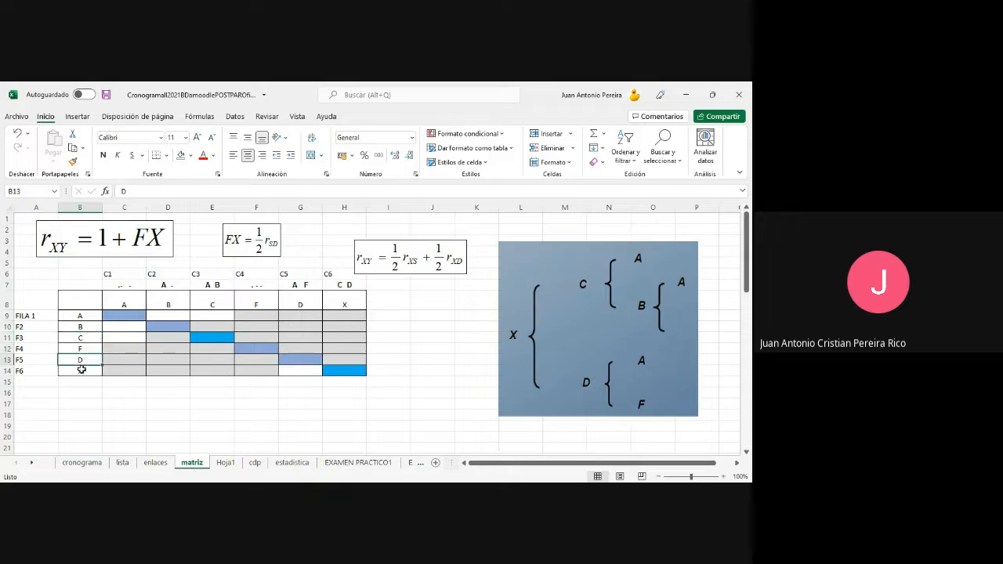
{"action": "left_click", "coordinate": [76, 370]}
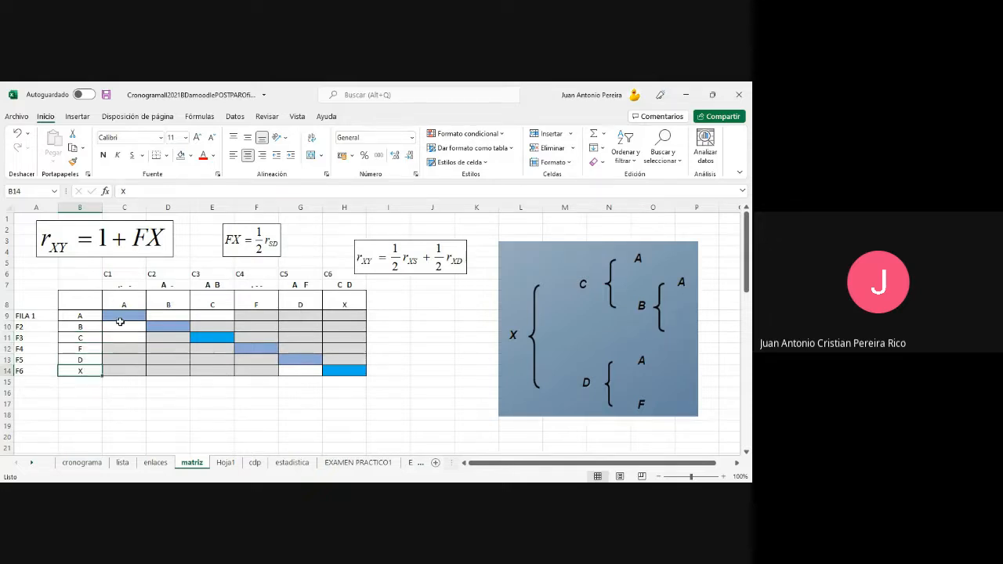
{"action": "left_click", "coordinate": [130, 296]}
{"action": "left_click", "coordinate": [160, 298]}
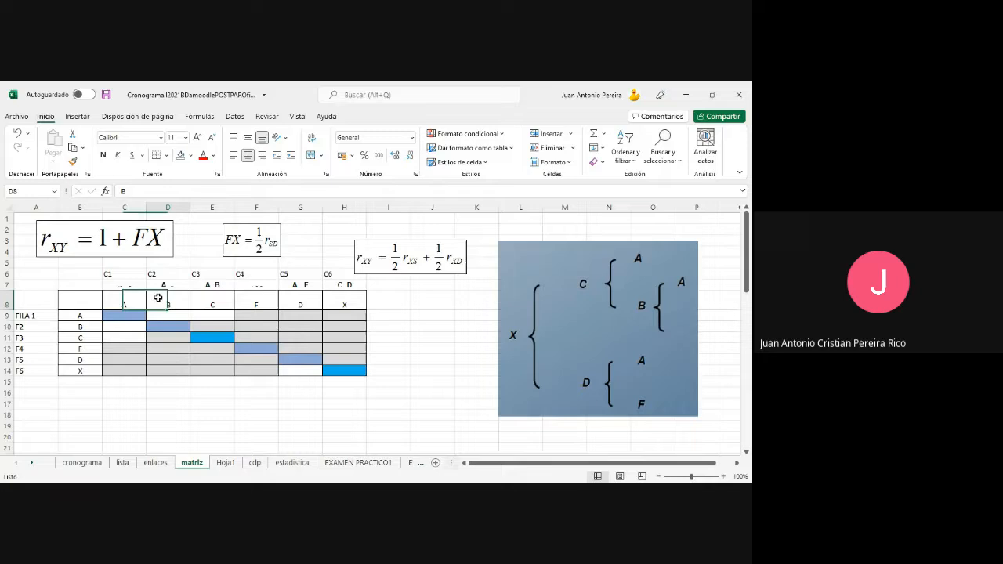
{"action": "left_click", "coordinate": [207, 300]}
{"action": "left_click", "coordinate": [236, 302]}
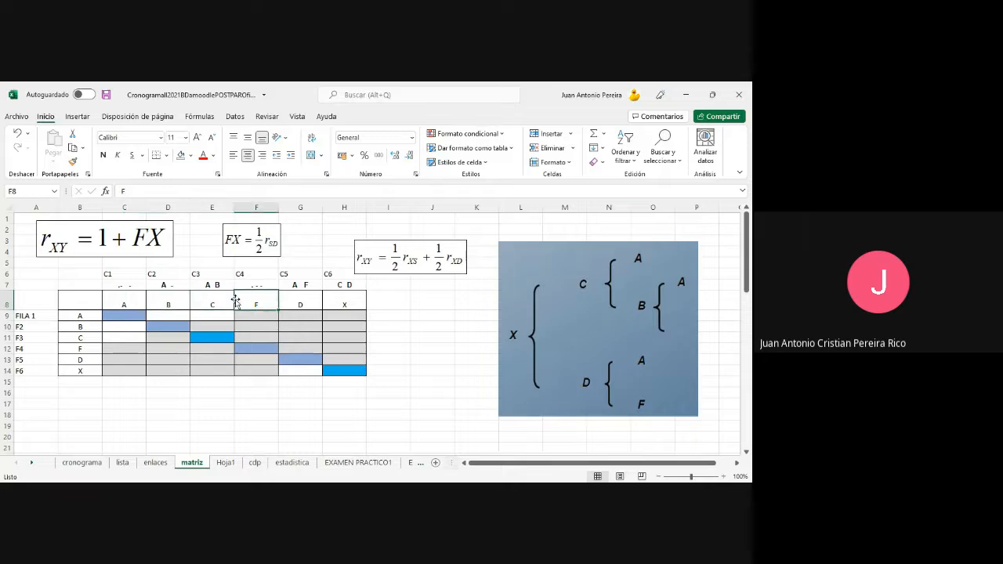
Check the parent entries in row 7 against the row 8 headers from A through D
{"action": "left_click", "coordinate": [132, 300]}
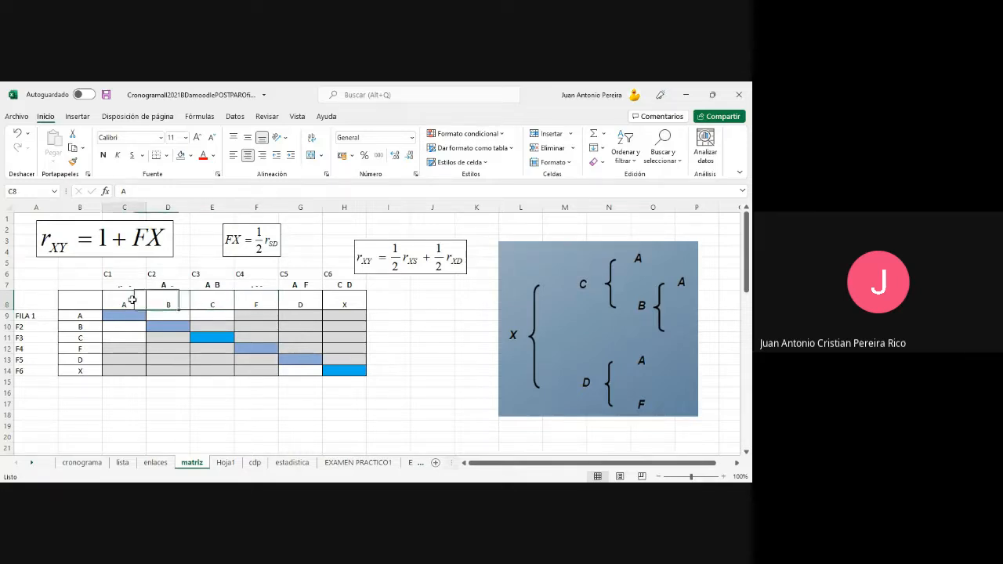
{"action": "left_click", "coordinate": [135, 286]}
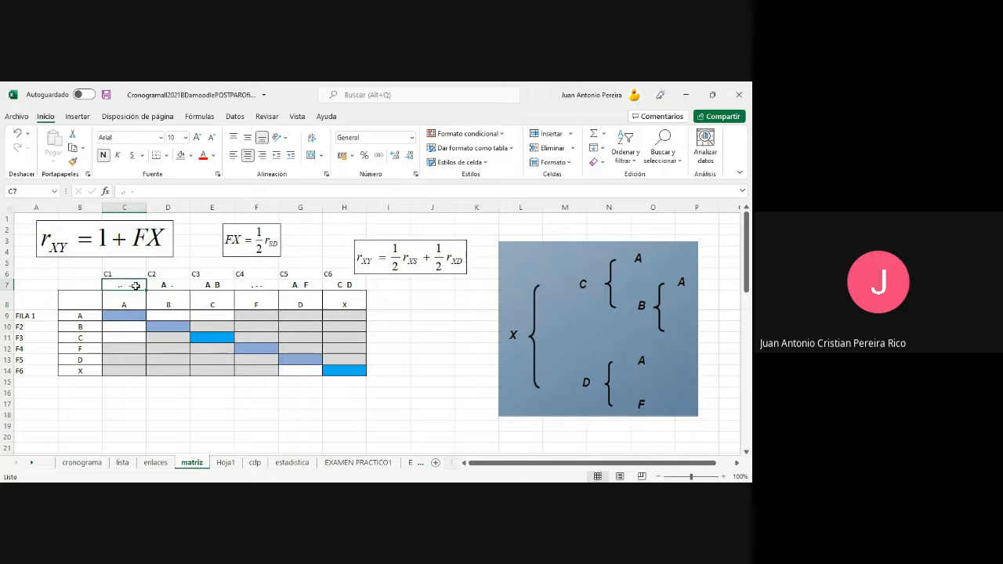
{"action": "left_click", "coordinate": [181, 299]}
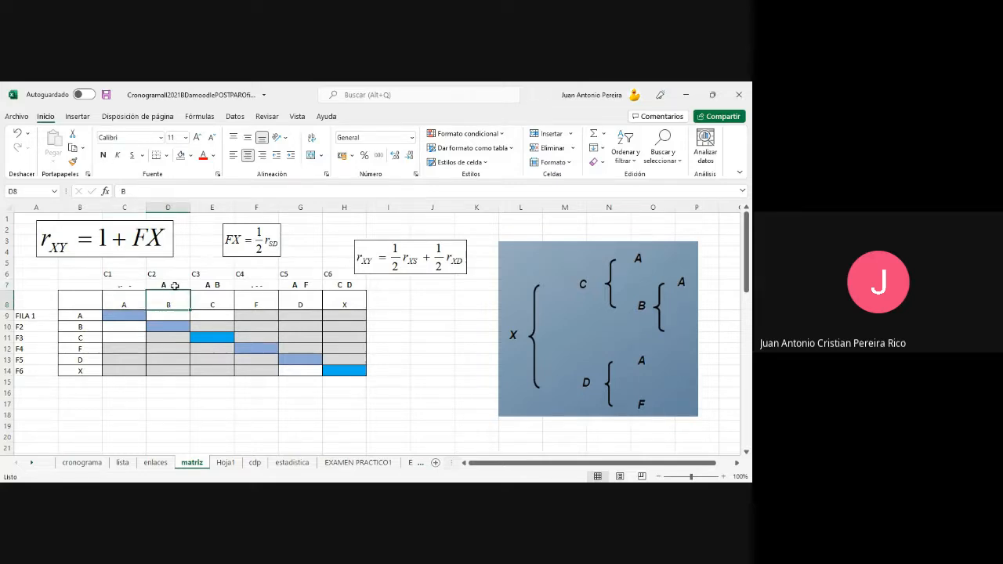
{"action": "left_click", "coordinate": [175, 286]}
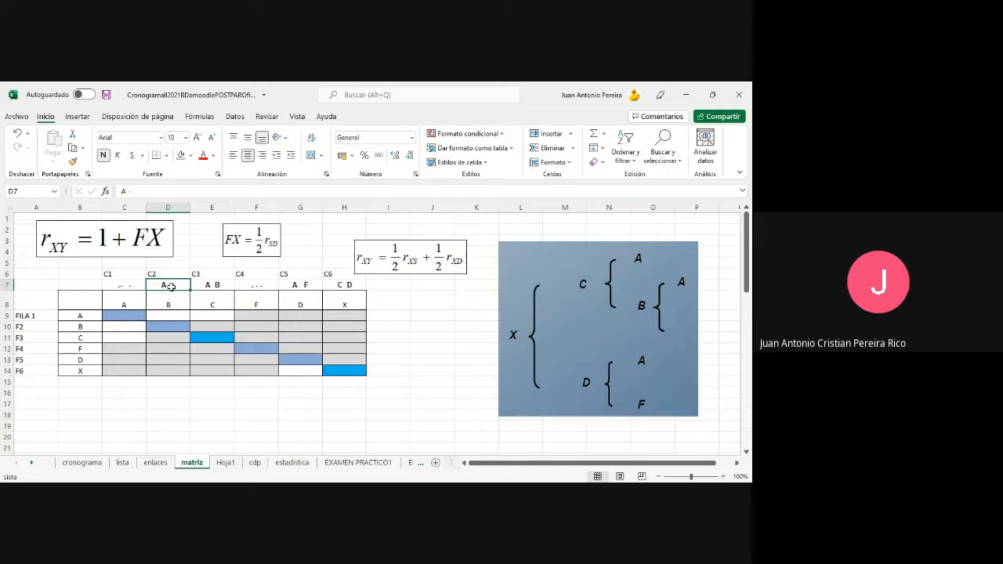
{"action": "left_click", "coordinate": [204, 300]}
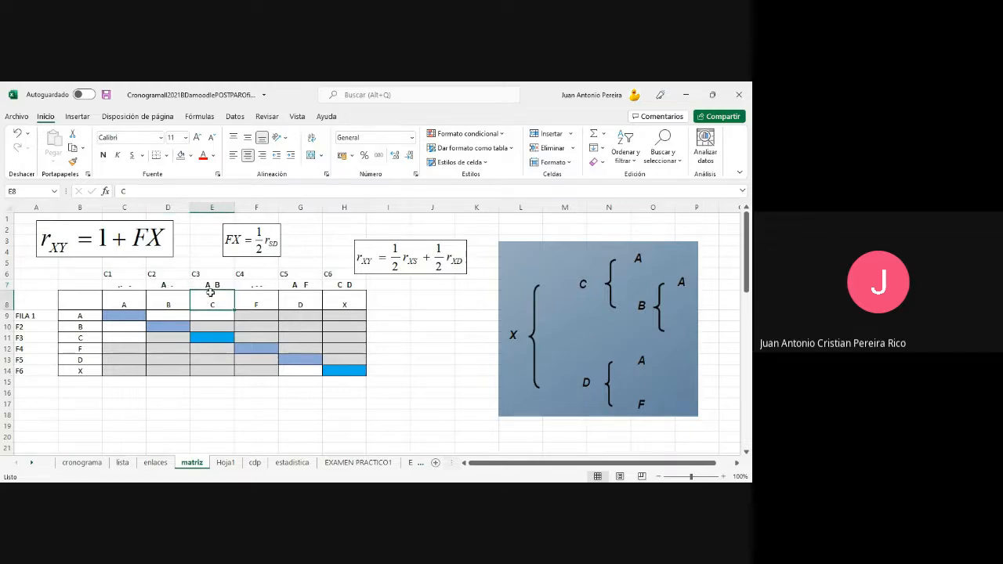
{"action": "left_click", "coordinate": [274, 307]}
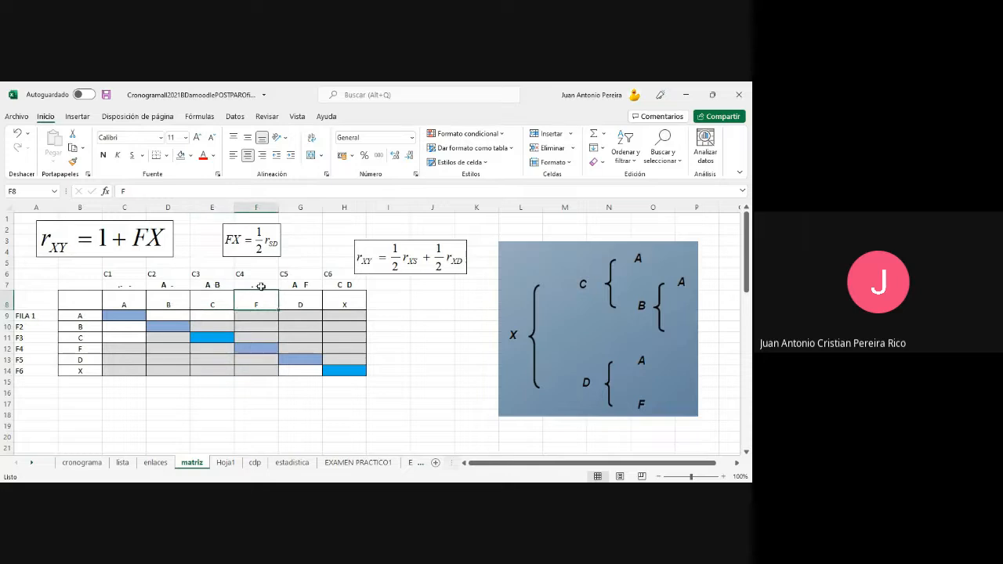
{"action": "left_click", "coordinate": [261, 286]}
{"action": "left_click", "coordinate": [290, 302]}
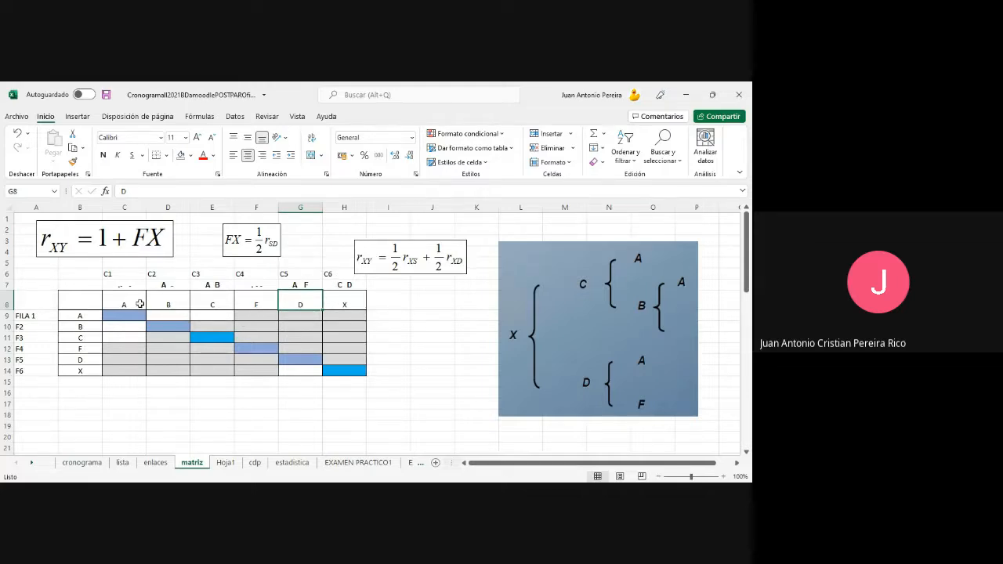
Highlight the row 8 headers and the full matrix B8:H14, and recheck the parent entries in row 7 for columns A to F
{"action": "left_click_drag", "start_coordinate": [138, 304], "coordinate": [345, 304]}
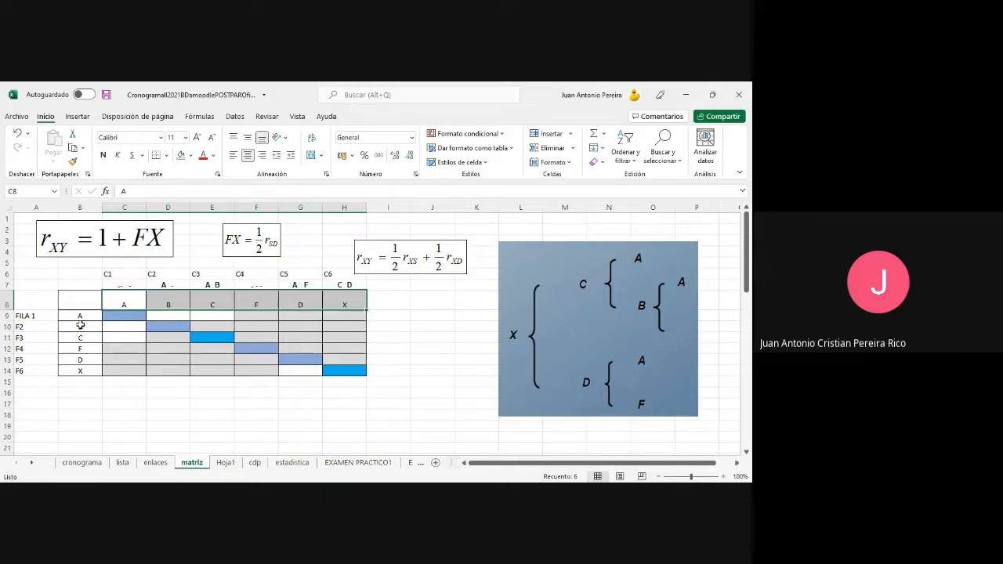
{"action": "left_click_drag", "start_coordinate": [109, 306], "coordinate": [337, 304]}
{"action": "left_click_drag", "start_coordinate": [83, 318], "coordinate": [341, 368]}
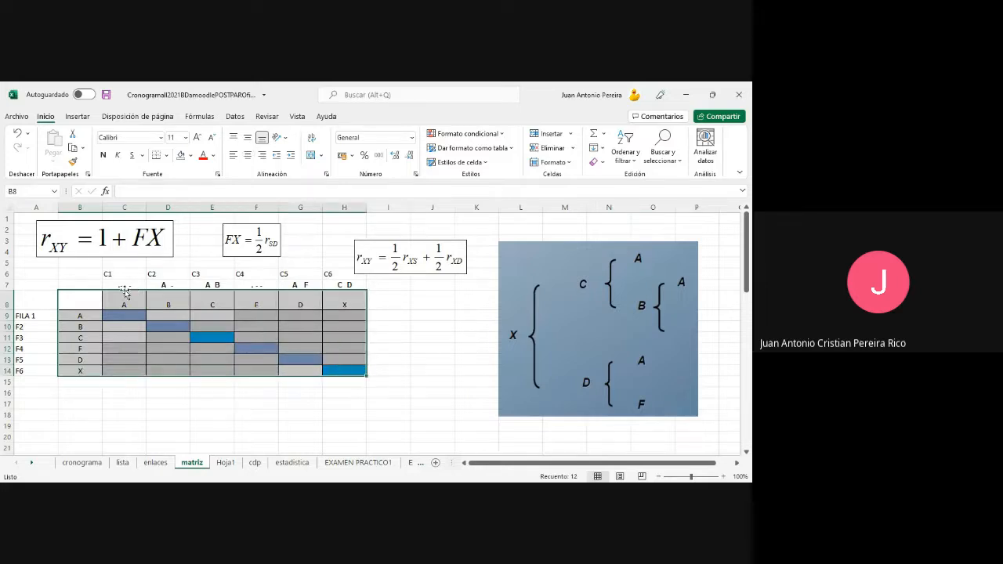
{"action": "left_click", "coordinate": [134, 287]}
{"action": "left_click", "coordinate": [170, 304]}
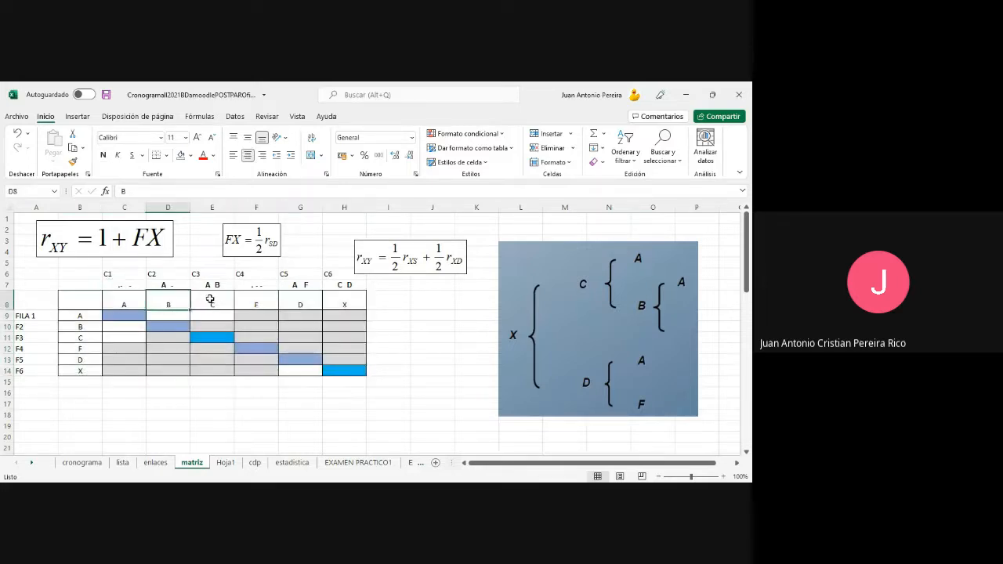
{"action": "left_click", "coordinate": [211, 299]}
{"action": "left_click", "coordinate": [216, 286]}
{"action": "left_click", "coordinate": [247, 283]}
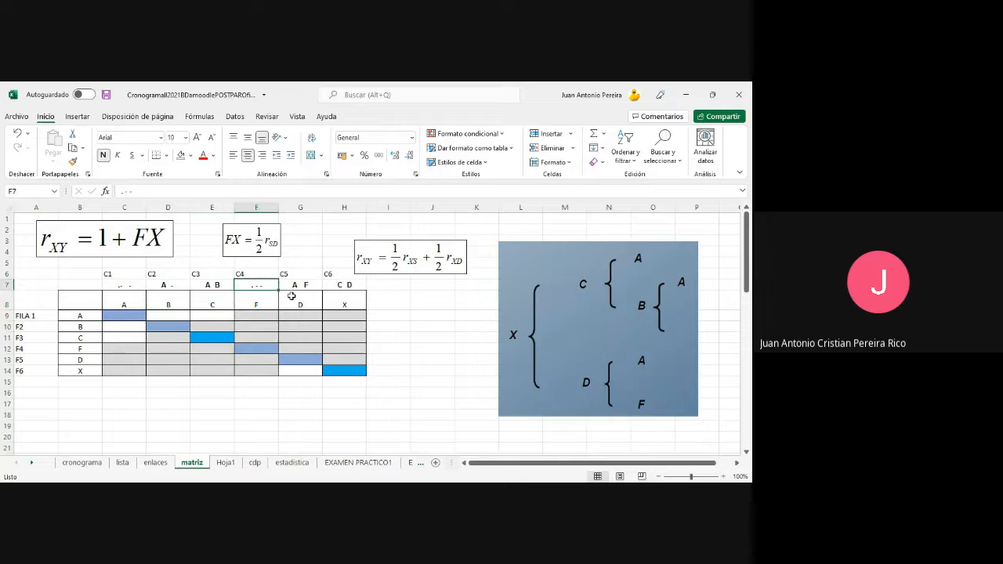
{"action": "key", "text": "alt+Tab"}
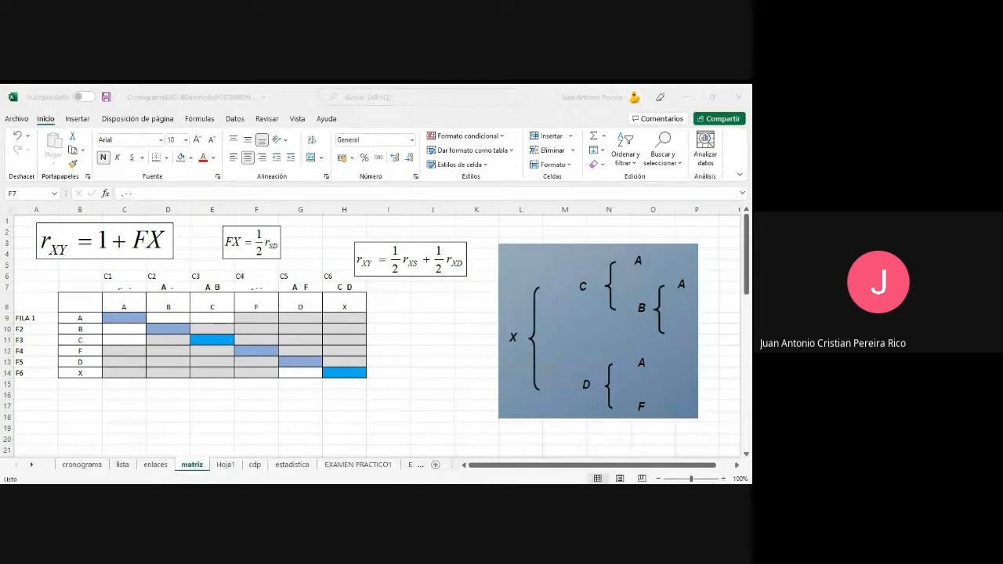
{"action": "key", "text": "alt+Tab"}
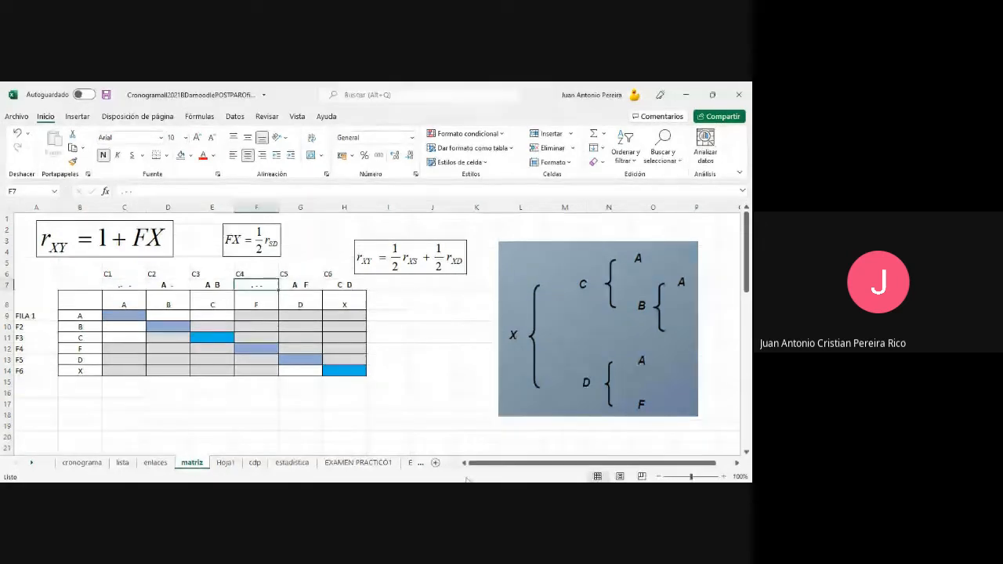
{"action": "left_click", "coordinate": [393, 401]}
{"action": "left_click", "coordinate": [231, 448]}
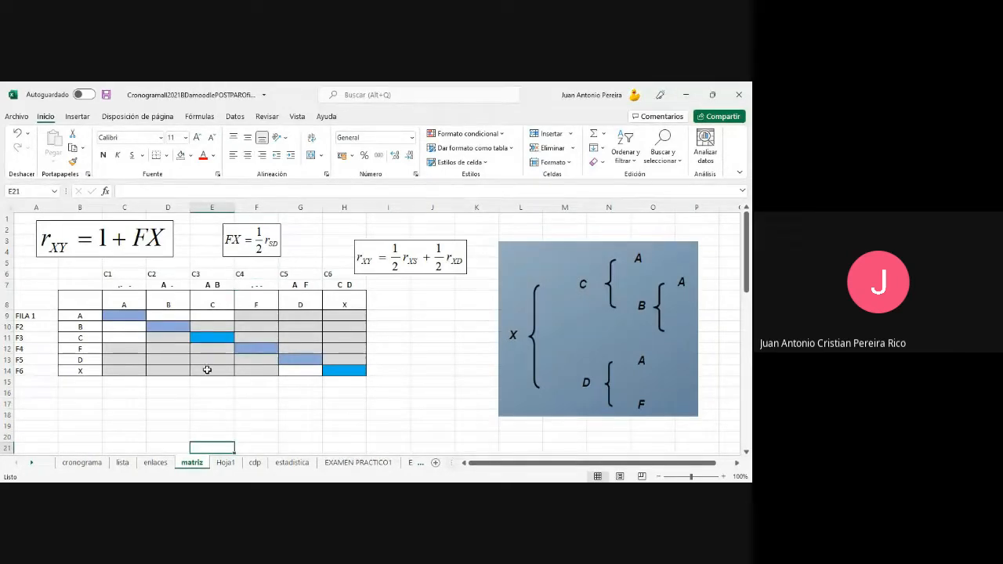
Remove the grey fill from cells F9:H11 and E10 above the matrix diagonal
{"action": "left_click_drag", "start_coordinate": [243, 320], "coordinate": [344, 339]}
{"action": "left_click", "coordinate": [181, 154]}
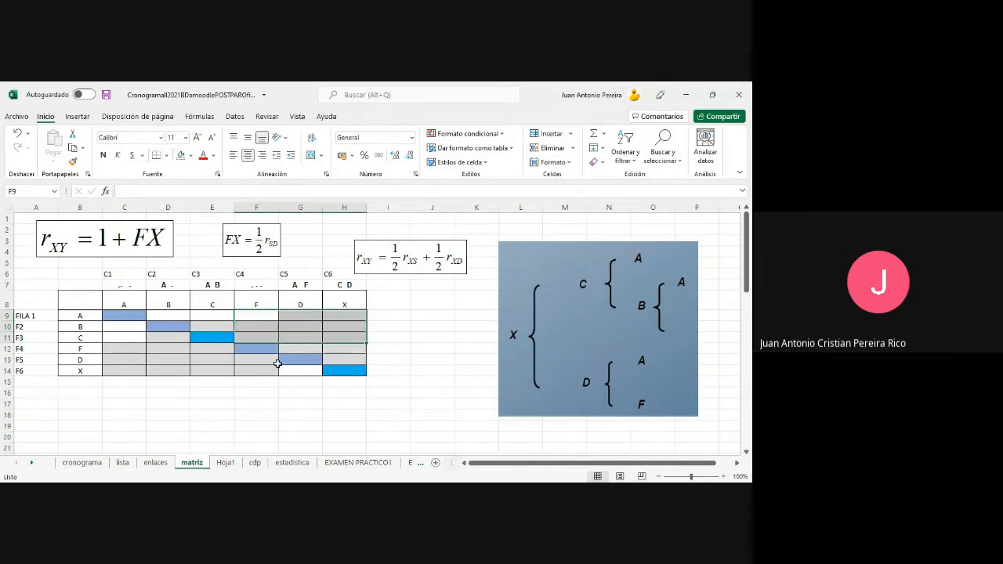
{"action": "left_click", "coordinate": [412, 360]}
{"action": "left_click", "coordinate": [228, 326]}
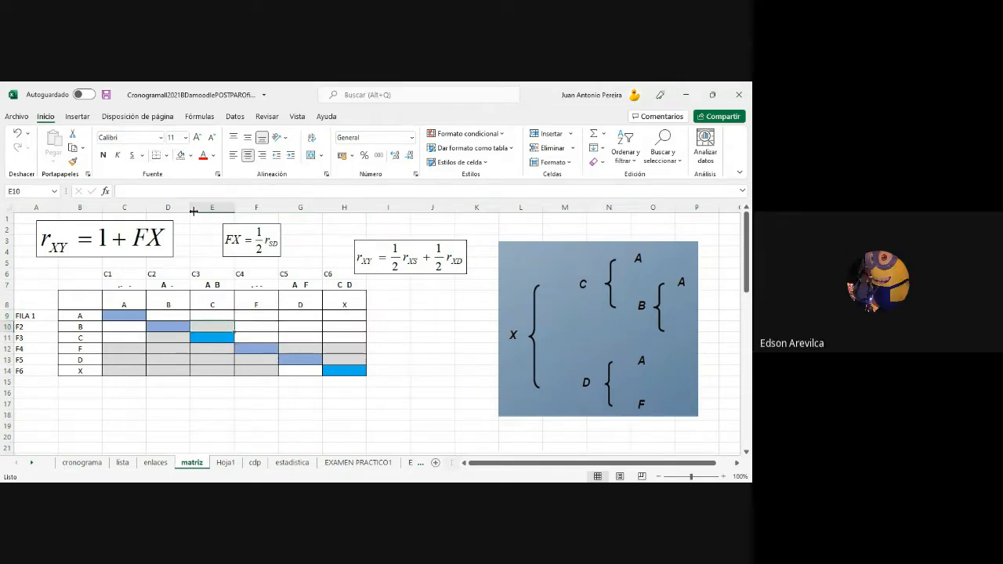
{"action": "left_click", "coordinate": [180, 155]}
Remove the grey fill from cells G12:H12 and H13 above the matrix diagonal
{"action": "left_click_drag", "start_coordinate": [300, 348], "coordinate": [331, 345]}
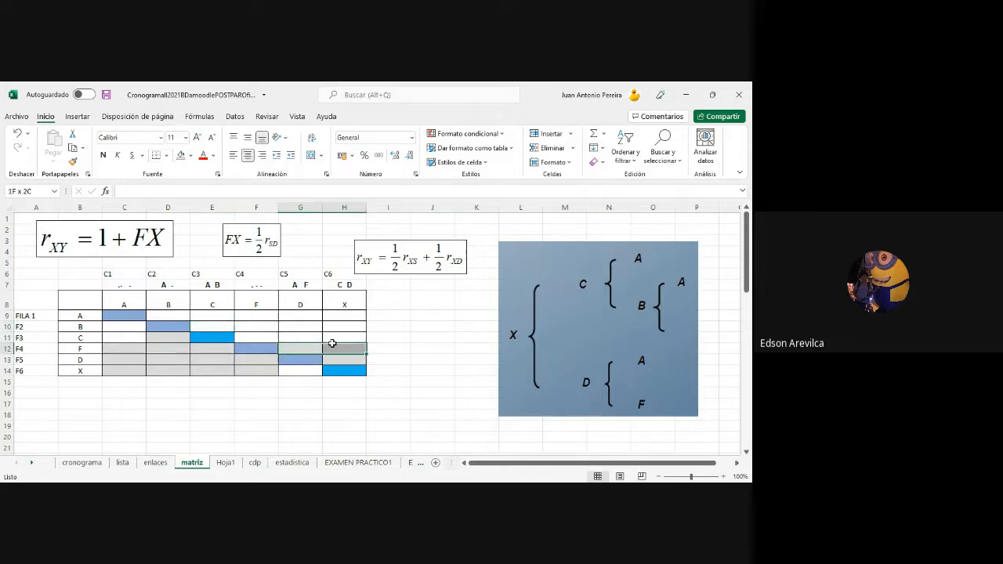
{"action": "left_click", "coordinate": [181, 155]}
{"action": "left_click", "coordinate": [402, 372]}
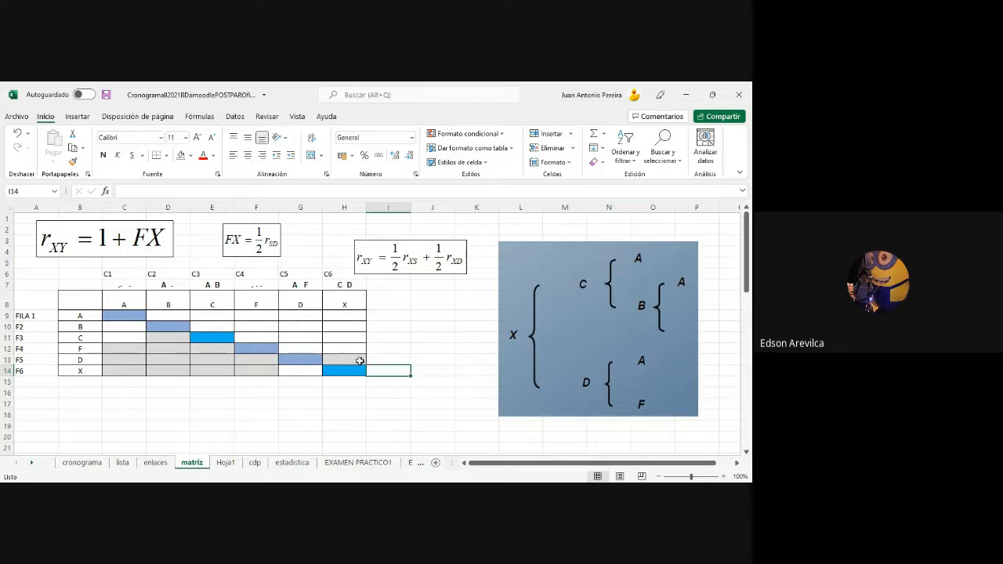
{"action": "left_click", "coordinate": [358, 359]}
{"action": "left_click", "coordinate": [181, 154]}
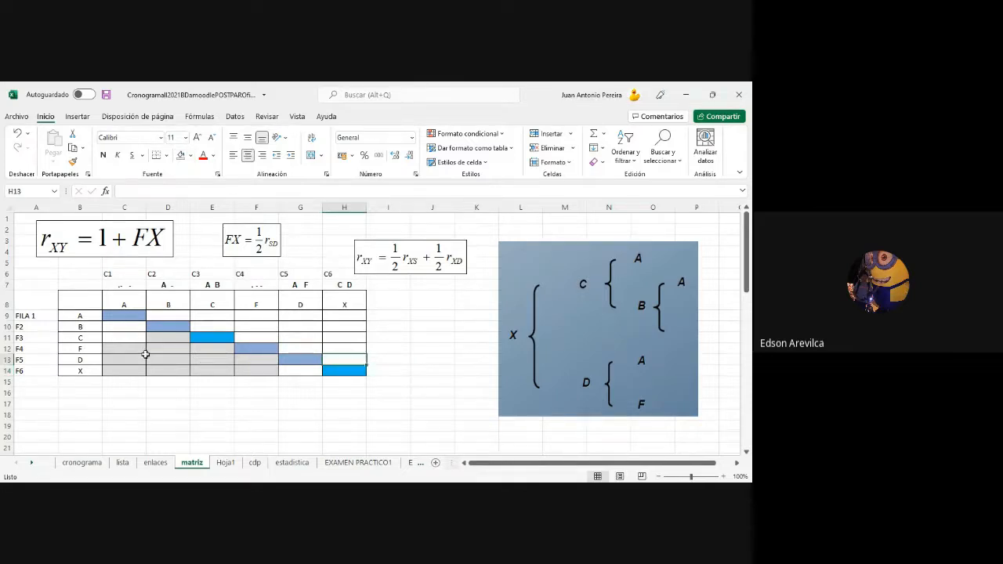
Remove the grey fill from cells C12:E14 and F13:F14 below the matrix diagonal
{"action": "left_click_drag", "start_coordinate": [141, 352], "coordinate": [210, 369]}
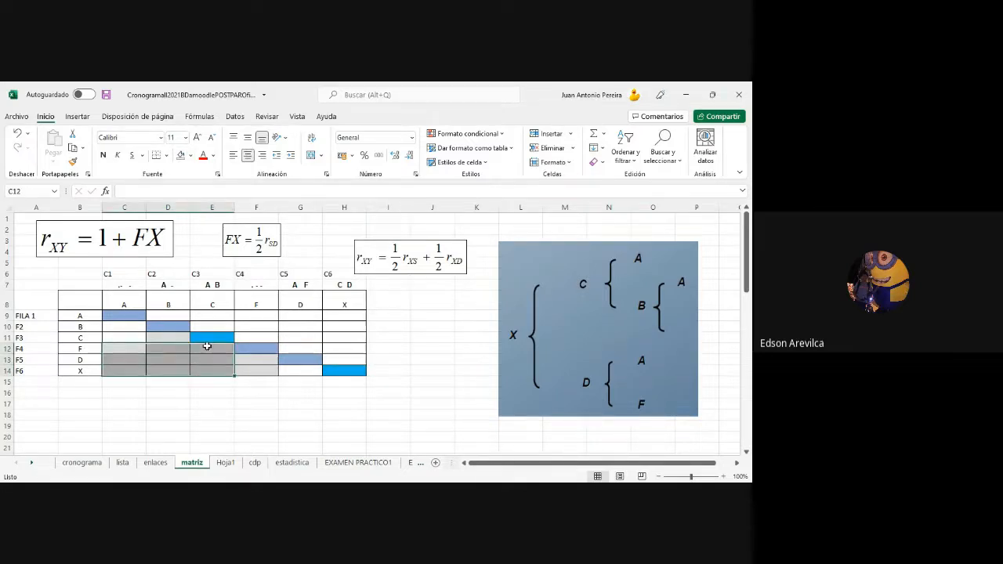
{"action": "left_click", "coordinate": [180, 154]}
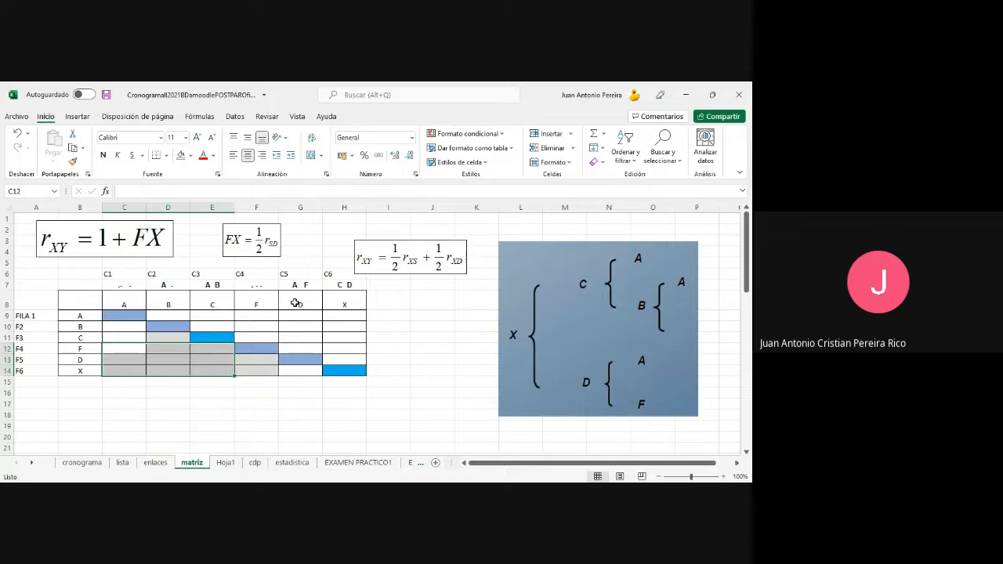
{"action": "left_click_drag", "start_coordinate": [271, 303], "coordinate": [289, 301]}
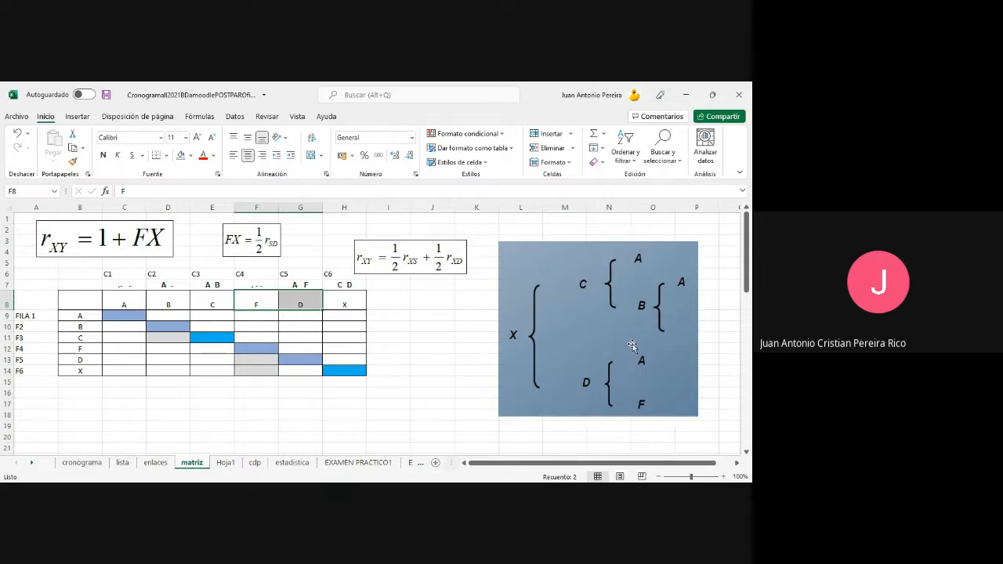
{"action": "left_click", "coordinate": [248, 364]}
{"action": "left_click_drag", "start_coordinate": [249, 364], "coordinate": [250, 371]}
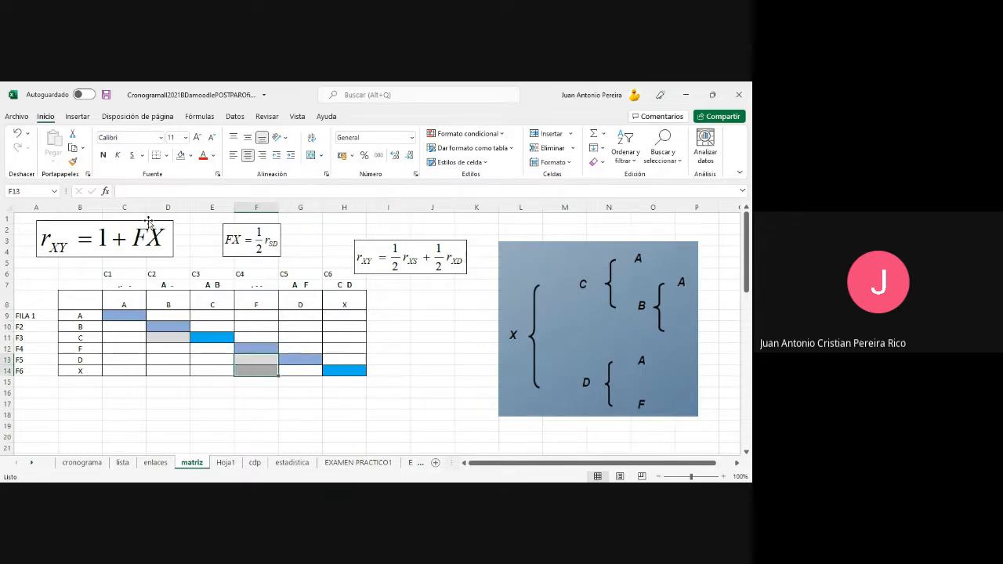
{"action": "left_click", "coordinate": [180, 156]}
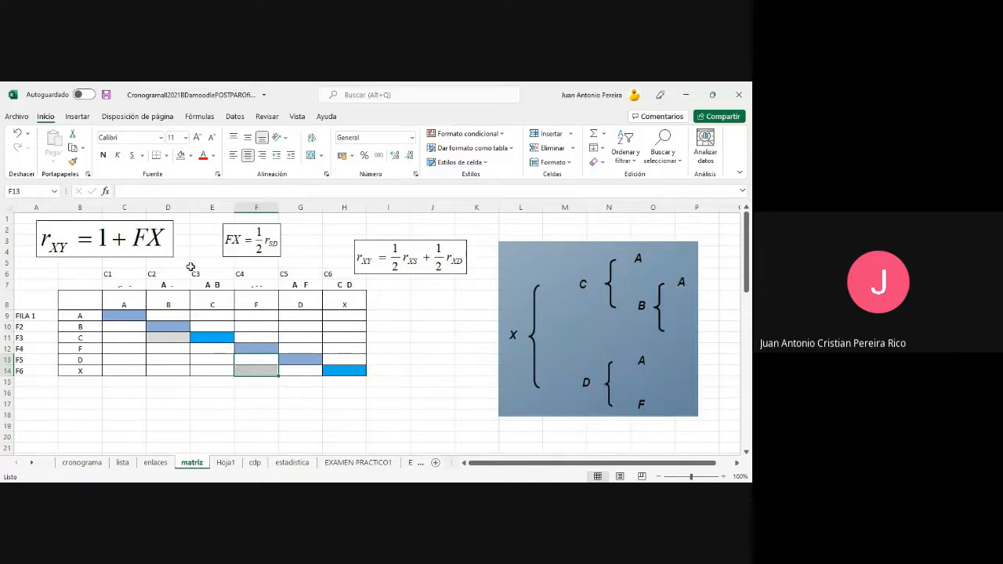
Compare the order of headers F and D in row 8 with the parents of D in the pedigree diagram
{"action": "left_click", "coordinate": [126, 301]}
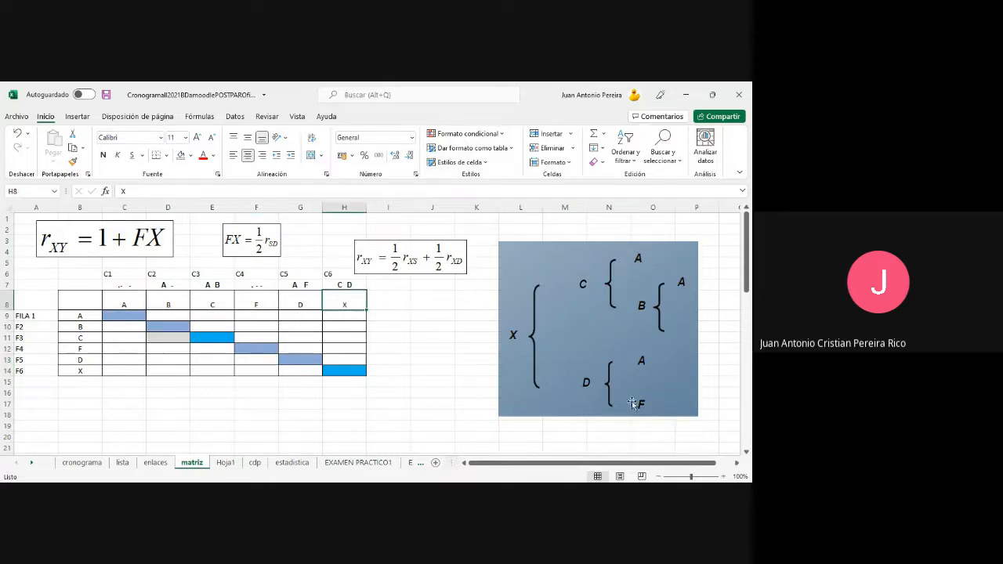
{"action": "left_click", "coordinate": [598, 396]}
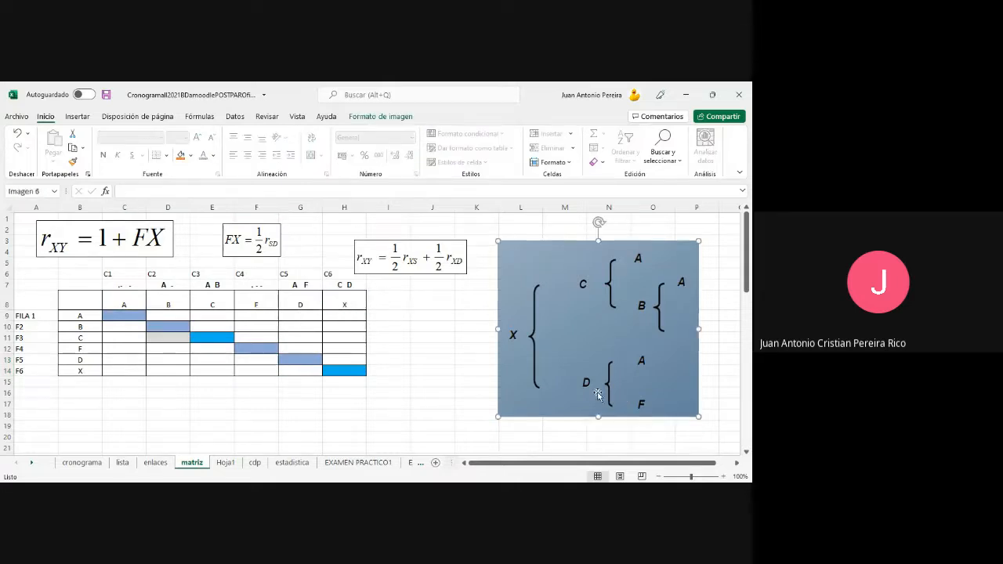
{"action": "left_click", "coordinate": [264, 304]}
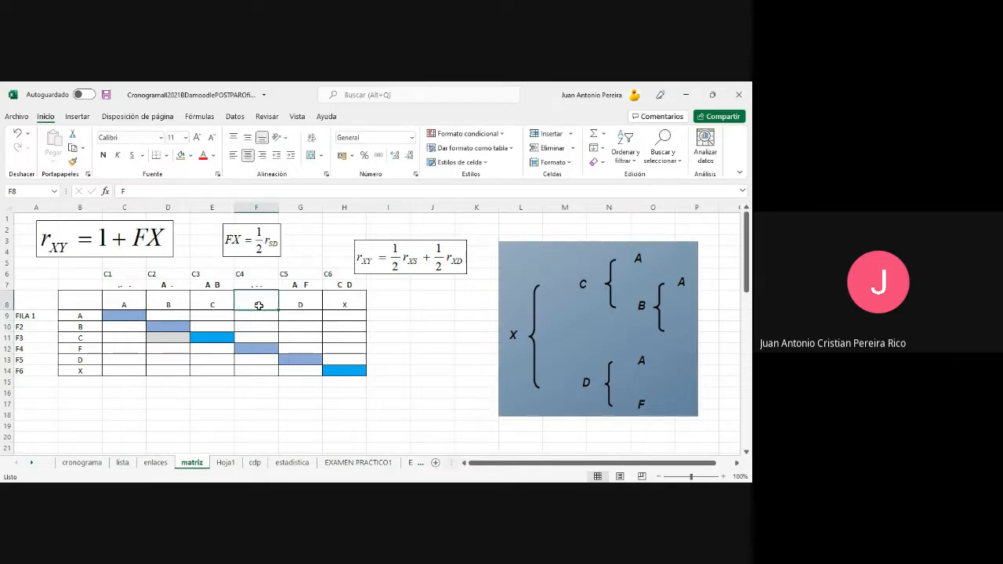
{"action": "left_click", "coordinate": [302, 305]}
{"action": "left_click", "coordinate": [269, 306]}
{"action": "left_click", "coordinate": [290, 301]}
{"action": "left_click", "coordinate": [267, 303]}
{"action": "left_click", "coordinate": [290, 301]}
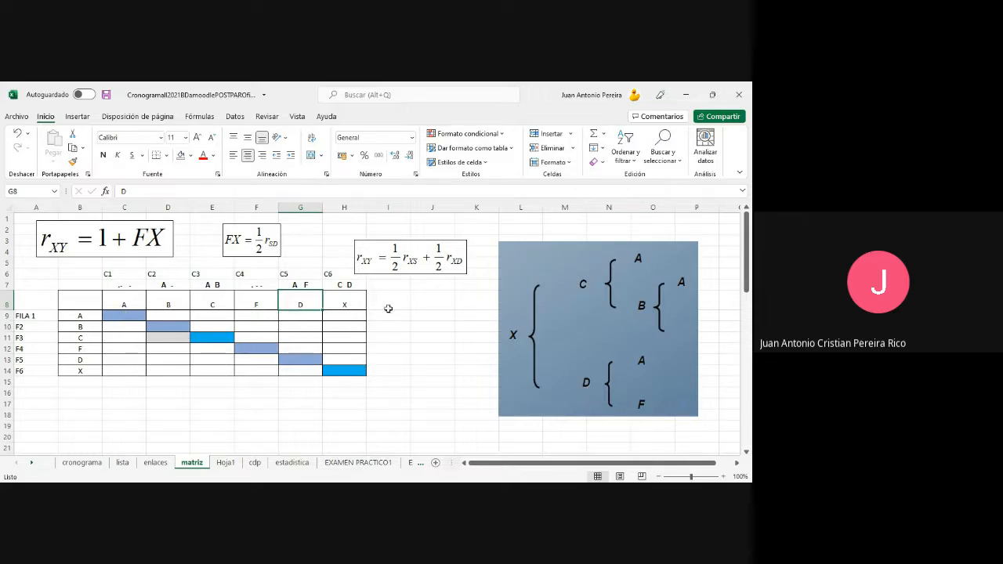
Review the parent labels above columns A and B, and highlight the whole relationship matrix B8:H14
{"action": "left_click", "coordinate": [120, 286]}
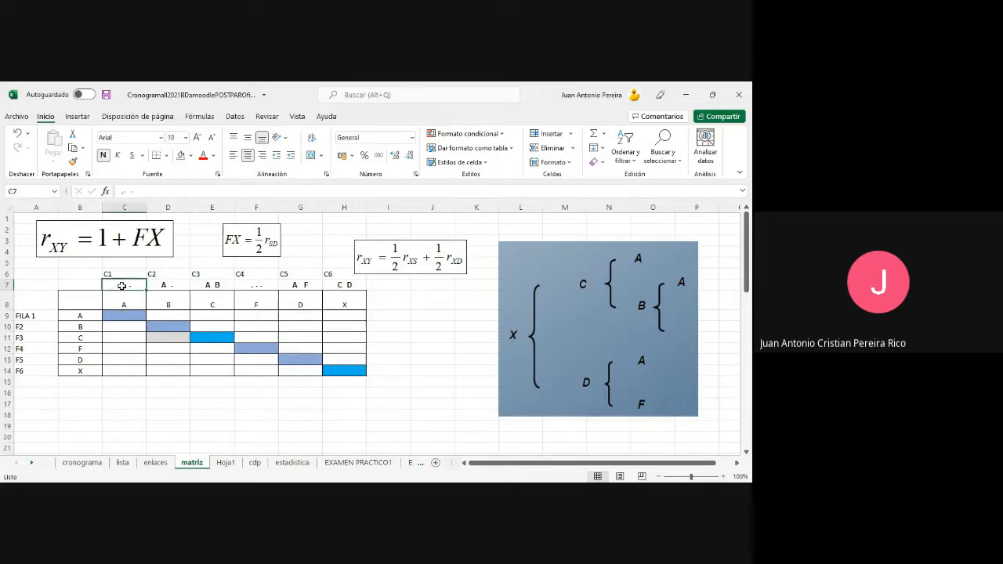
{"action": "left_click", "coordinate": [171, 286]}
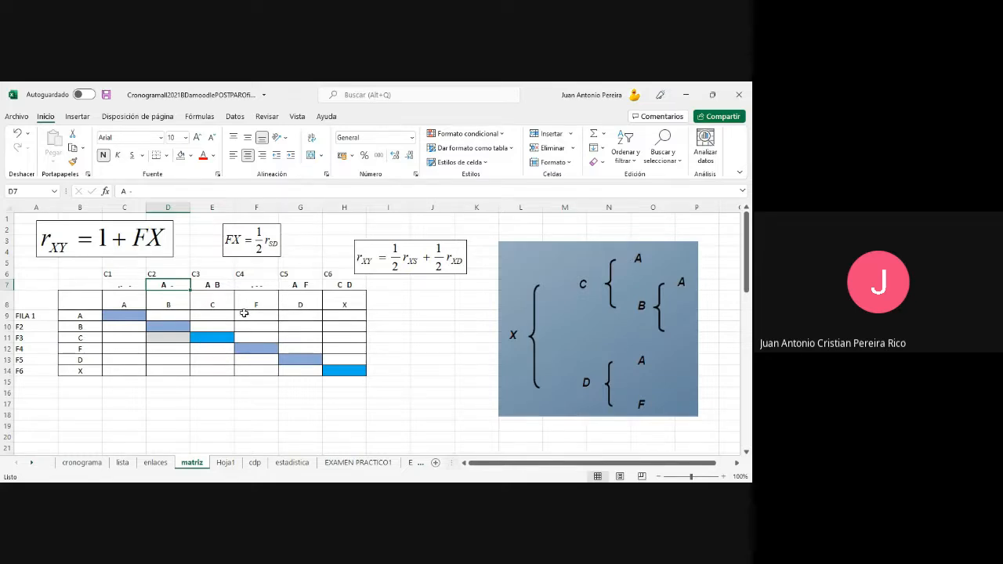
{"action": "left_click_drag", "start_coordinate": [76, 296], "coordinate": [345, 373]}
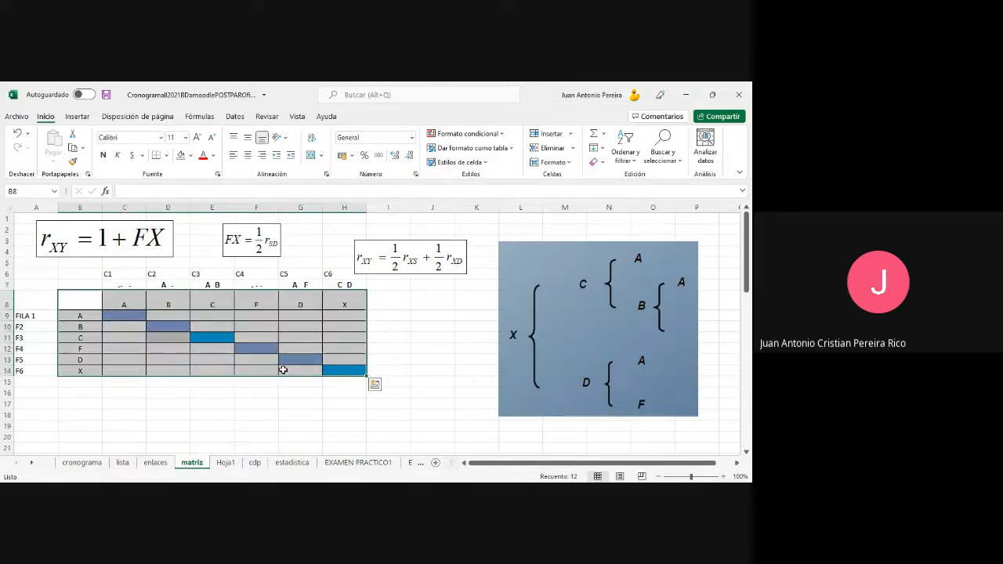
Remove the remaining grey fill from cell D11 below the matrix diagonal
{"action": "left_click", "coordinate": [188, 402]}
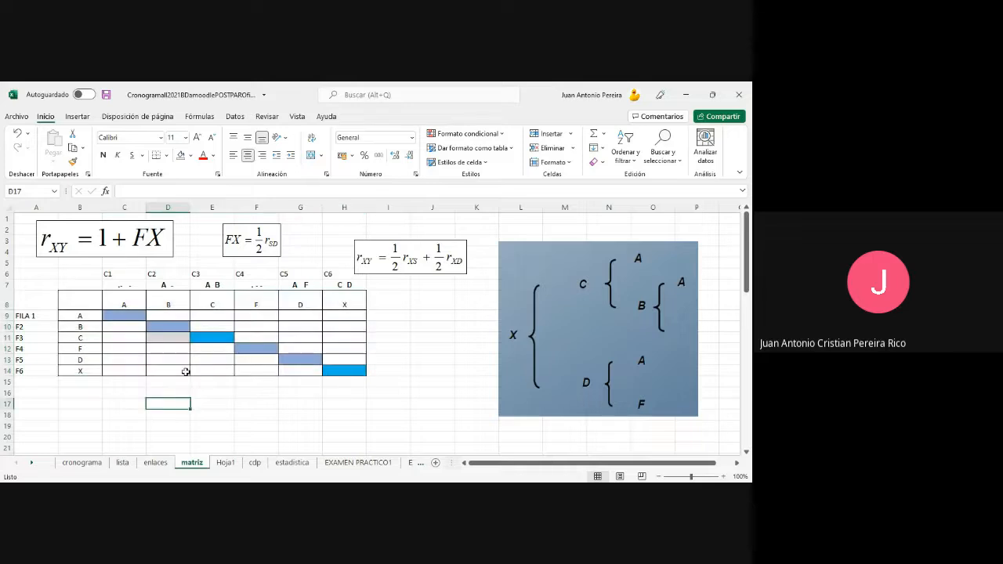
{"action": "left_click", "coordinate": [186, 343]}
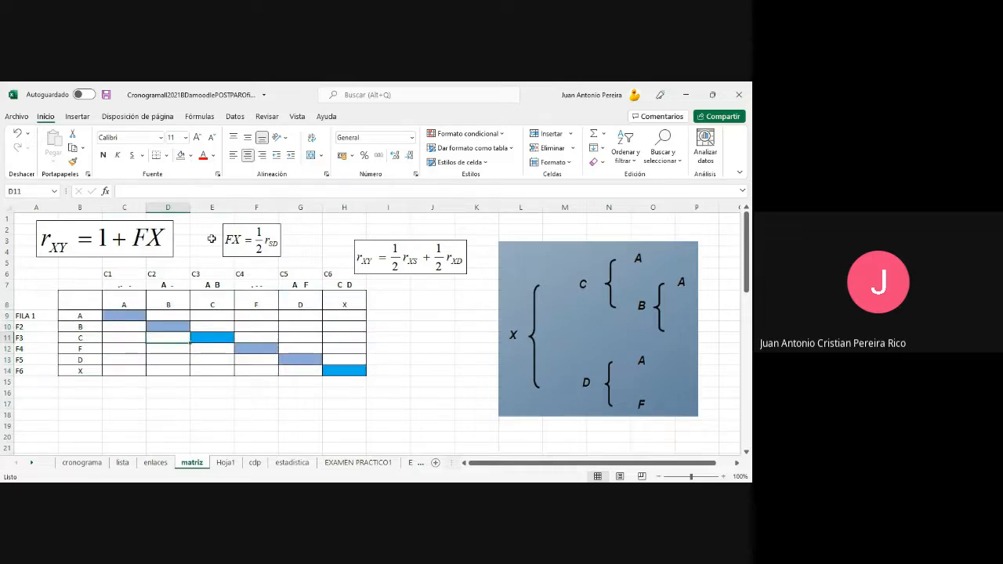
{"action": "left_click", "coordinate": [260, 429]}
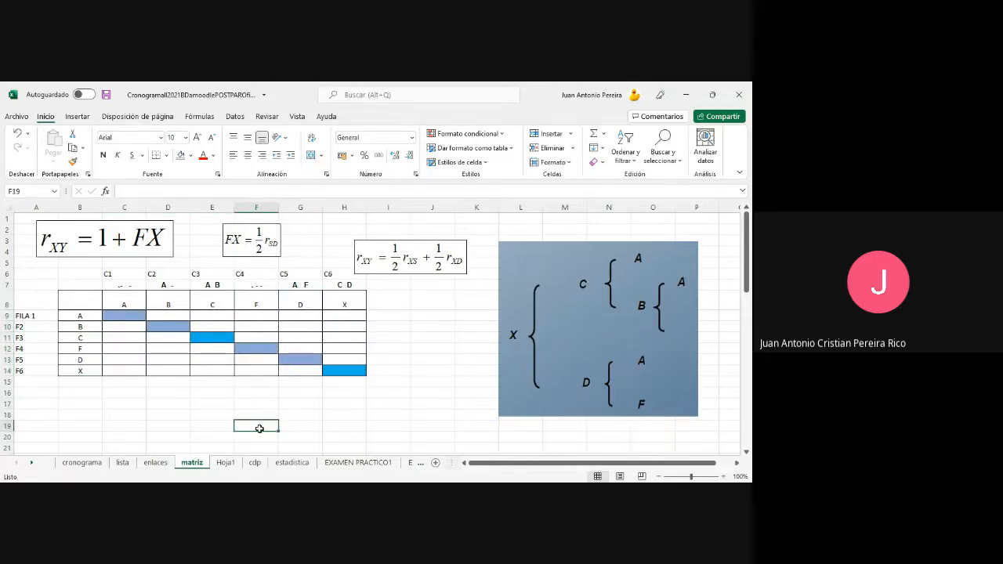
Match the row labels A, B, C, F and D in column B with the same column headers in row 8
{"action": "left_click", "coordinate": [89, 313]}
{"action": "left_click", "coordinate": [124, 304]}
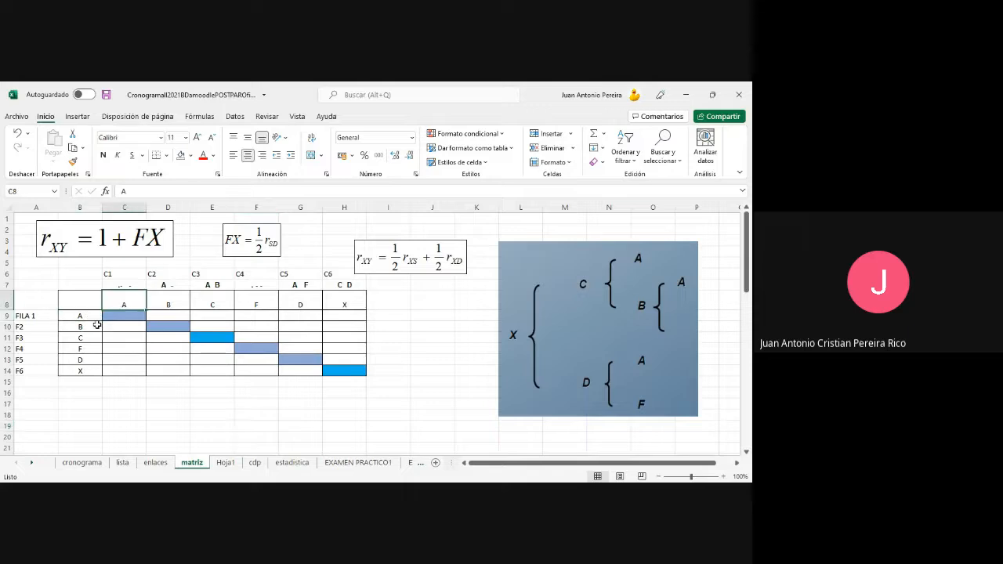
{"action": "left_click", "coordinate": [98, 327]}
{"action": "left_click", "coordinate": [161, 307]}
{"action": "left_click", "coordinate": [90, 340]}
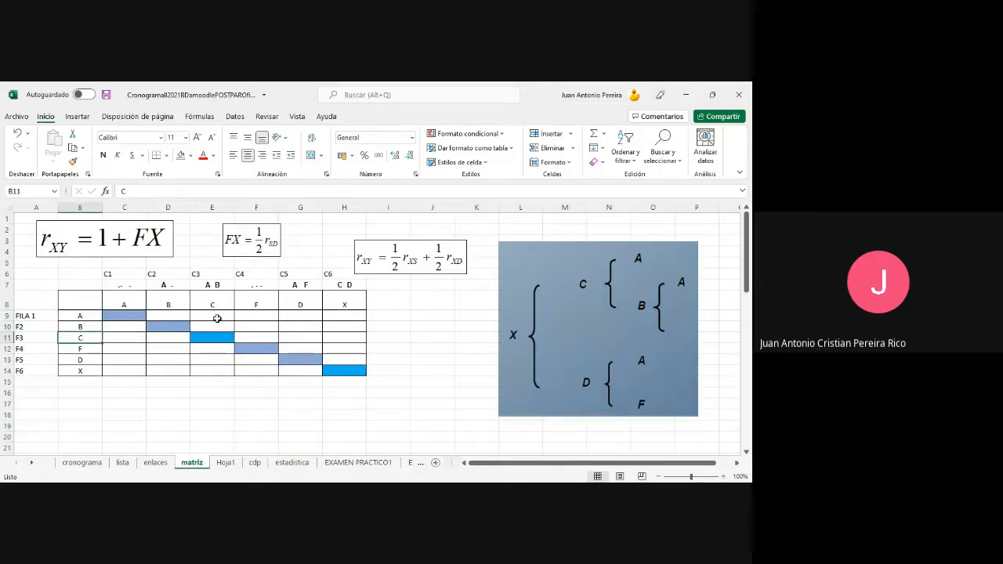
{"action": "left_click", "coordinate": [224, 305]}
{"action": "left_click", "coordinate": [103, 351]}
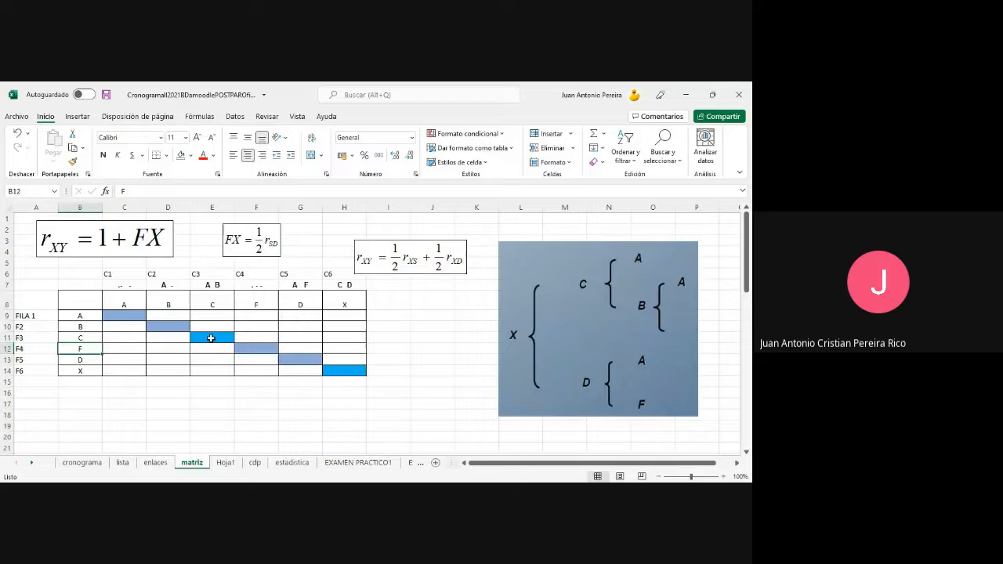
{"action": "left_click", "coordinate": [268, 302]}
{"action": "left_click", "coordinate": [81, 360]}
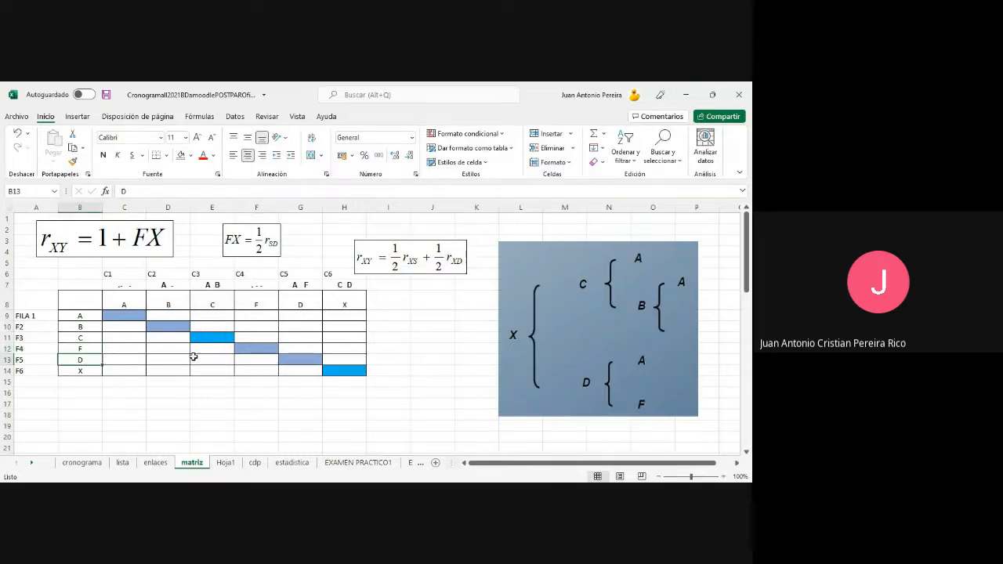
Recolour the diagonal cells C9, D10 and E11 with a light orange fill
{"action": "left_click", "coordinate": [130, 315]}
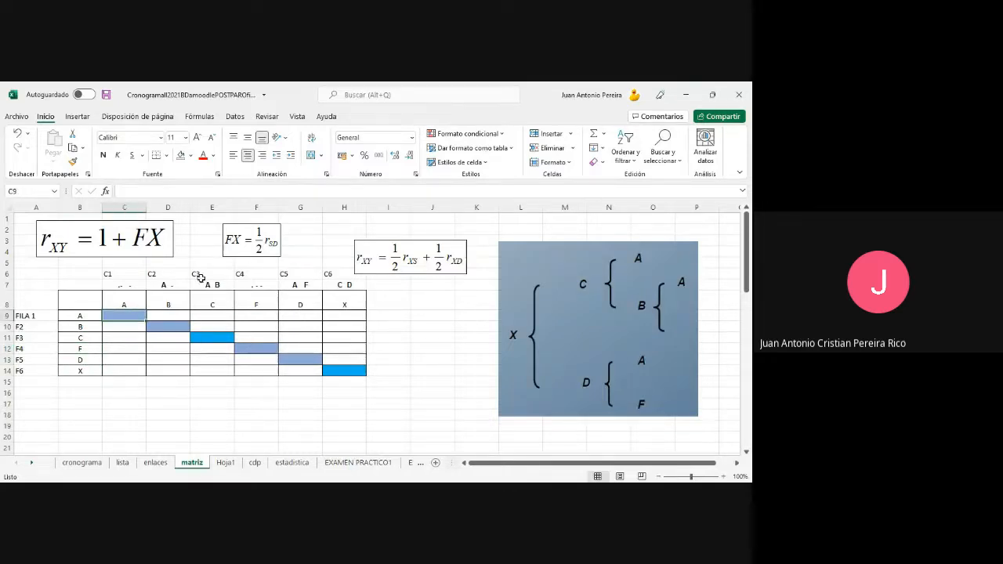
{"action": "left_click", "coordinate": [193, 156]}
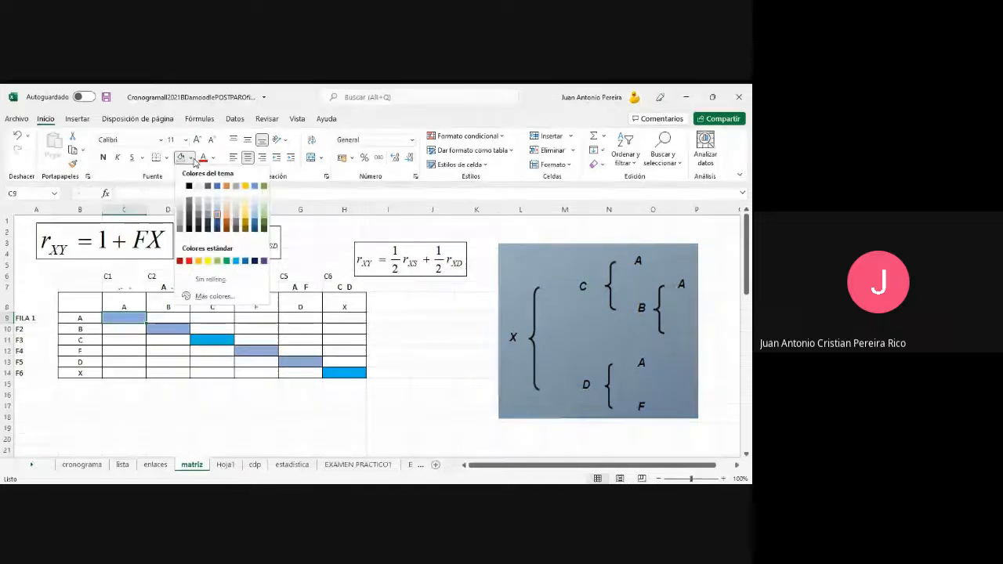
{"action": "left_click", "coordinate": [230, 216]}
{"action": "left_click", "coordinate": [180, 325]}
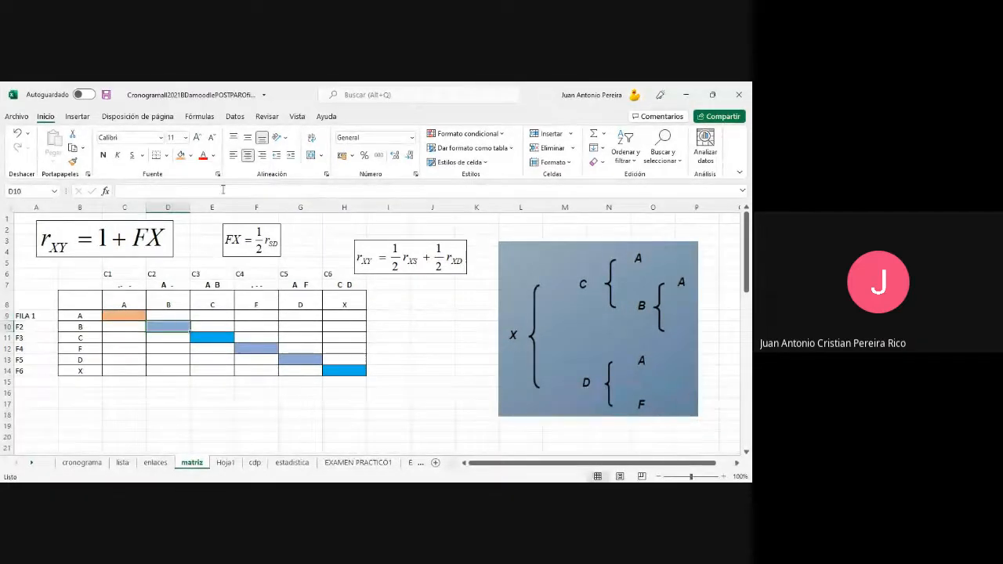
{"action": "left_click", "coordinate": [181, 155]}
{"action": "left_click", "coordinate": [218, 337]}
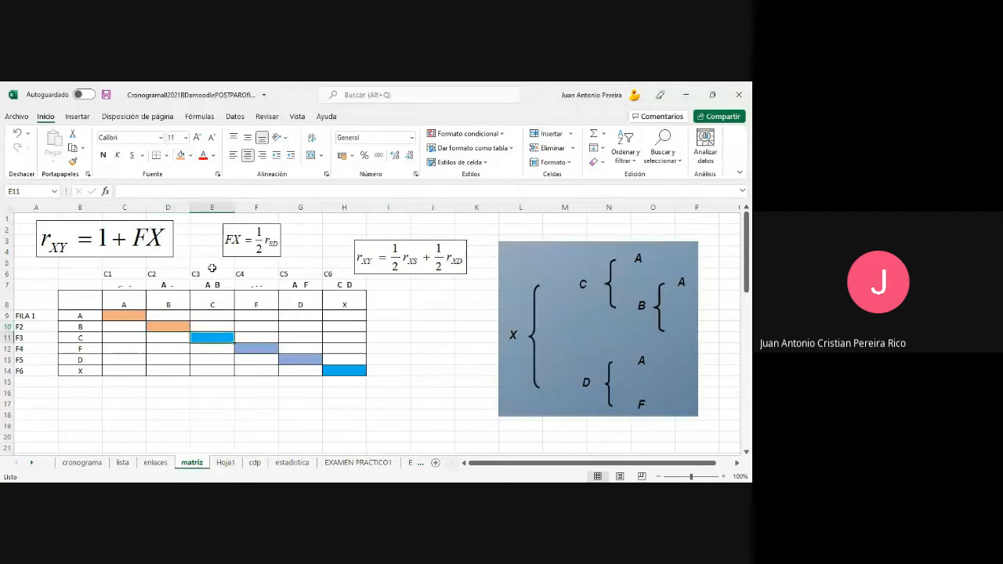
{"action": "left_click", "coordinate": [181, 155]}
Apply the same light orange fill to the diagonal cells F12, G13 and H14
{"action": "left_click", "coordinate": [248, 346]}
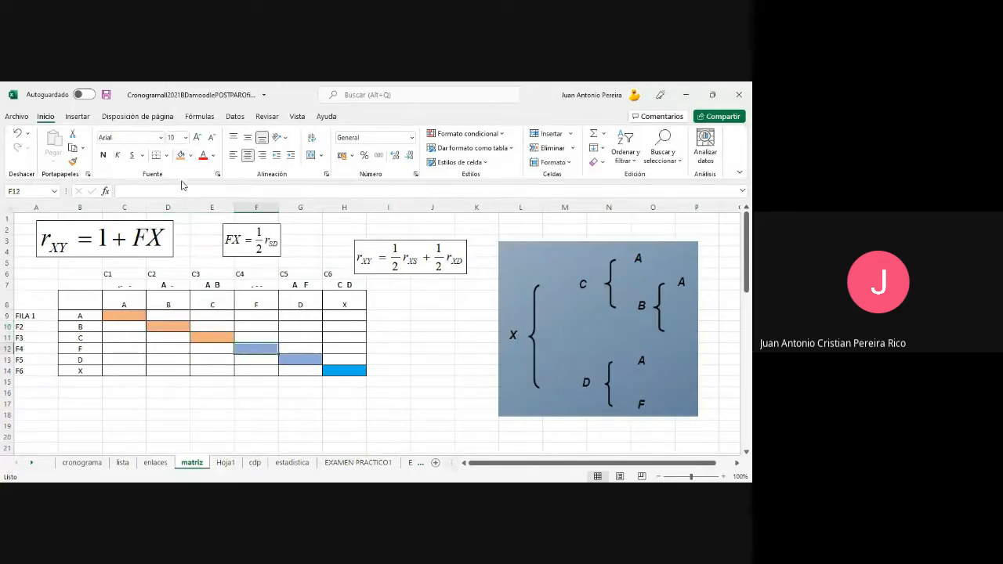
{"action": "left_click", "coordinate": [181, 155]}
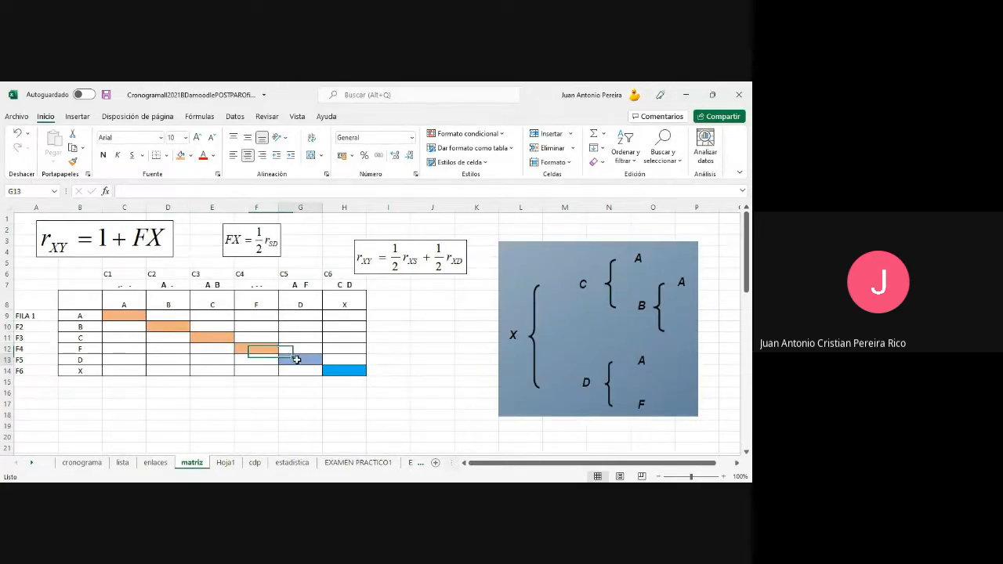
{"action": "left_click", "coordinate": [295, 357]}
{"action": "left_click", "coordinate": [181, 155]}
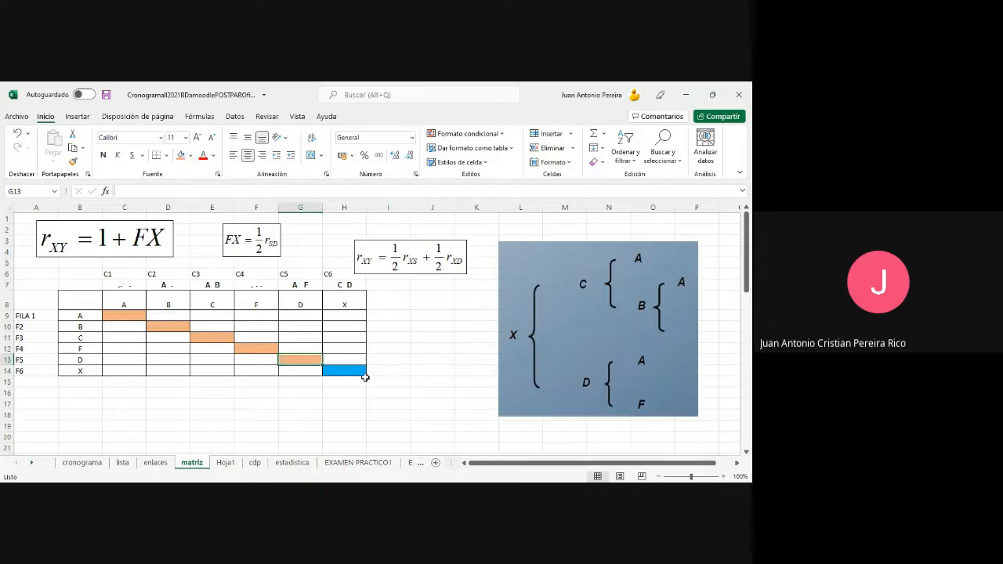
{"action": "left_click", "coordinate": [362, 370]}
{"action": "left_click", "coordinate": [181, 155]}
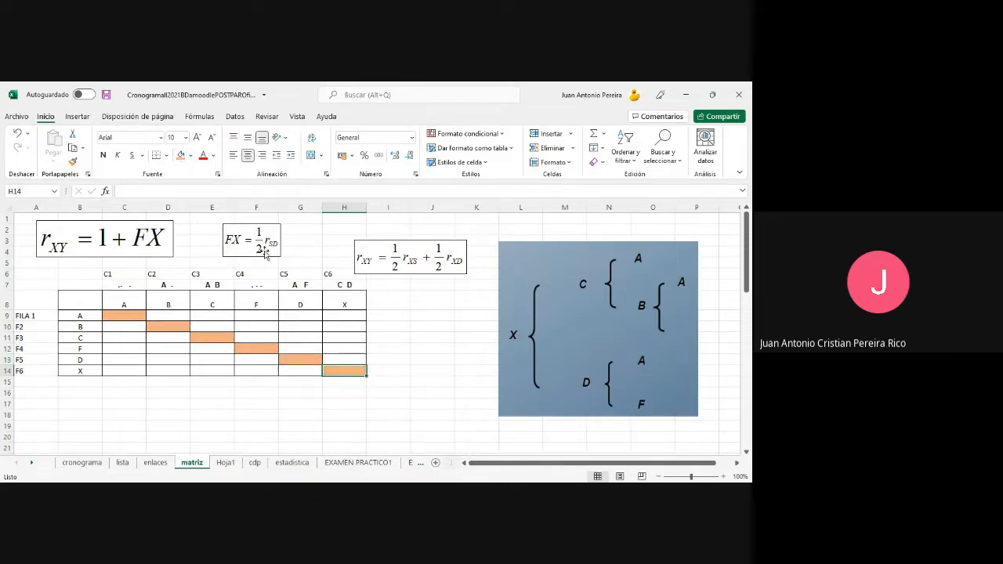
{"action": "left_click", "coordinate": [118, 315]}
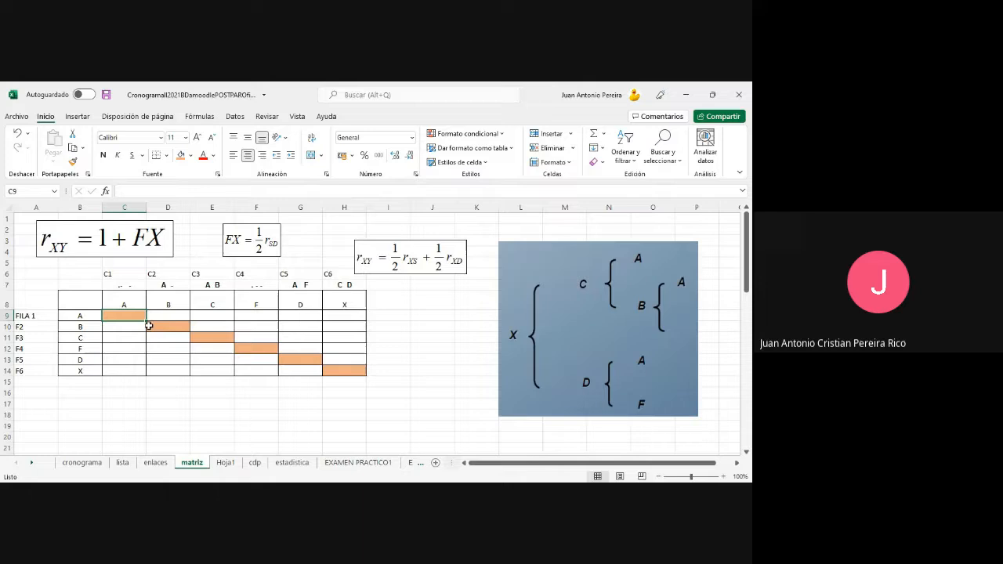
{"action": "left_click", "coordinate": [207, 338]}
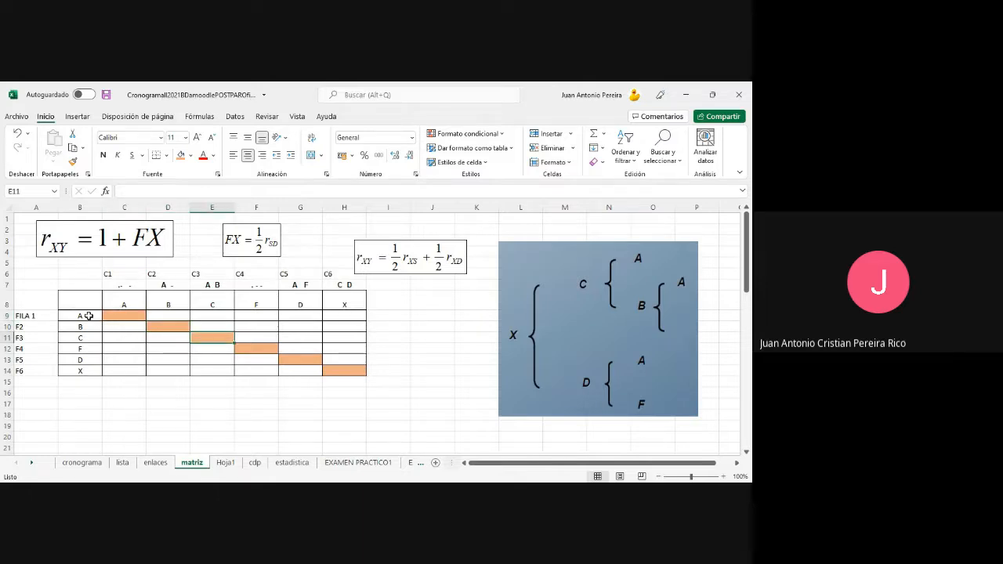
{"action": "key", "text": "alt+Tab"}
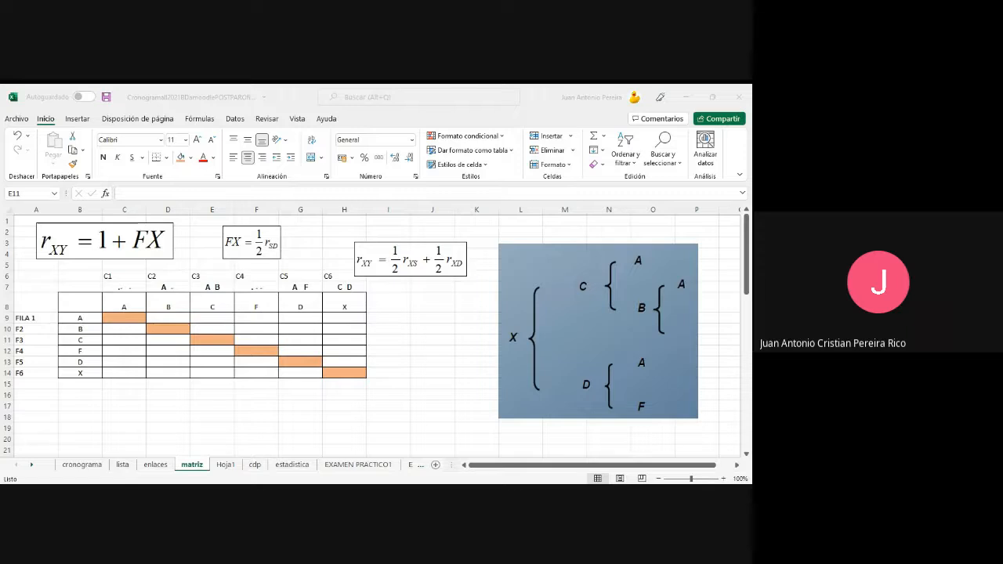
{"action": "key", "text": "alt+Tab"}
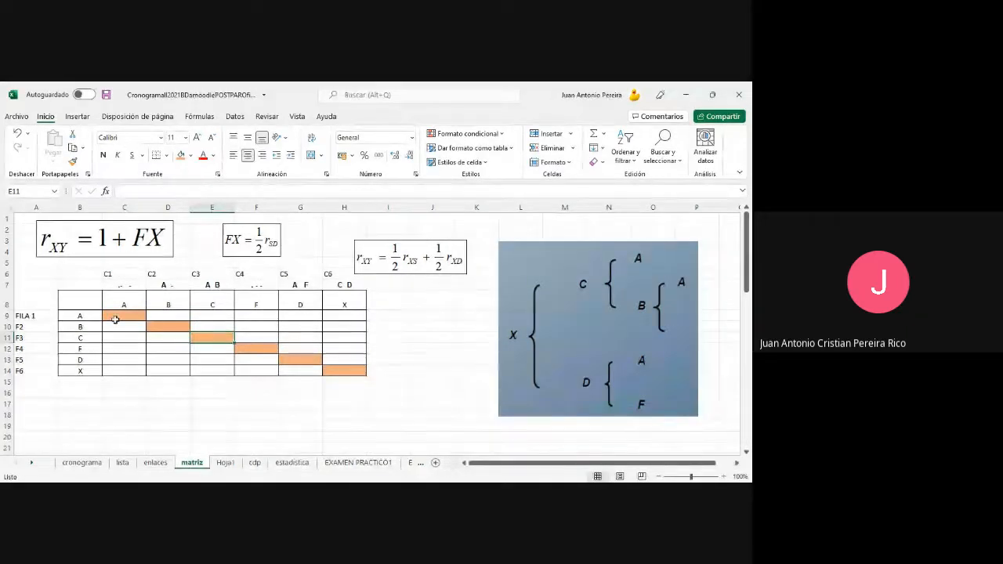
Trace the pairings of individual A in row 9 with the column headers A, B, C, F and D
{"action": "left_click", "coordinate": [78, 317]}
{"action": "left_click", "coordinate": [126, 306]}
{"action": "left_click", "coordinate": [91, 319]}
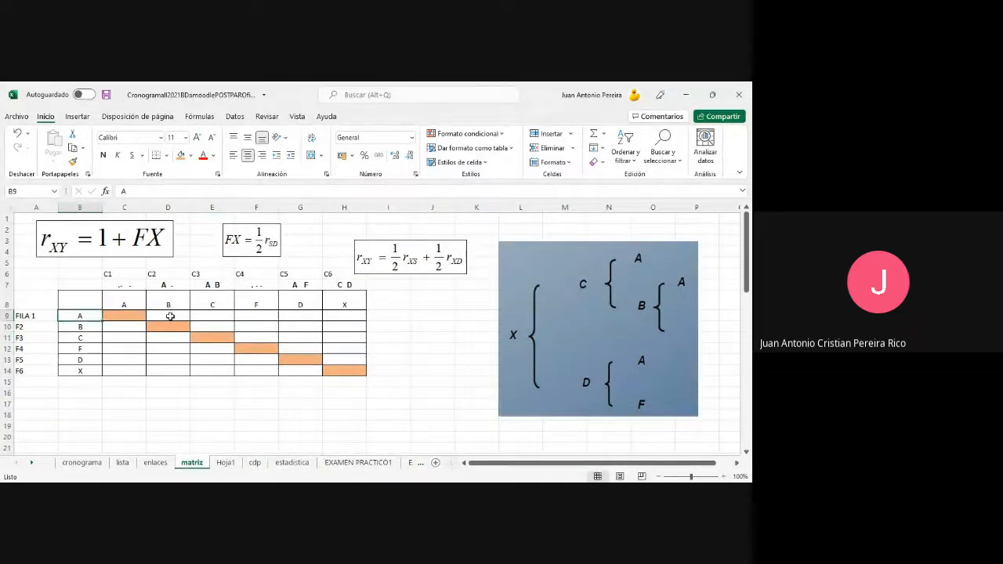
{"action": "left_click", "coordinate": [173, 307]}
{"action": "left_click", "coordinate": [96, 319]}
{"action": "left_click", "coordinate": [192, 317]}
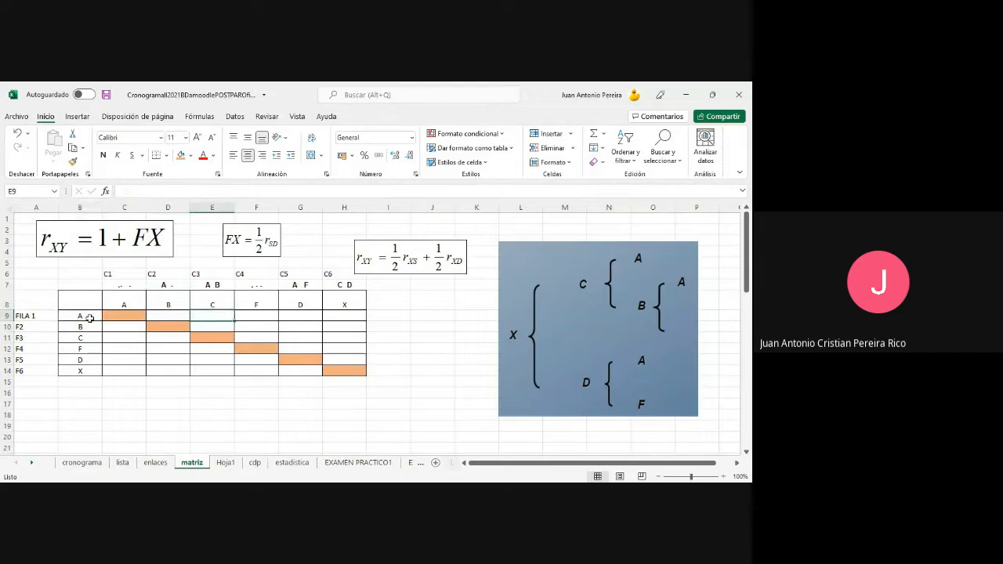
{"action": "left_click", "coordinate": [90, 318]}
{"action": "left_click", "coordinate": [257, 317]}
{"action": "left_click", "coordinate": [97, 318]}
{"action": "left_click", "coordinate": [306, 318]}
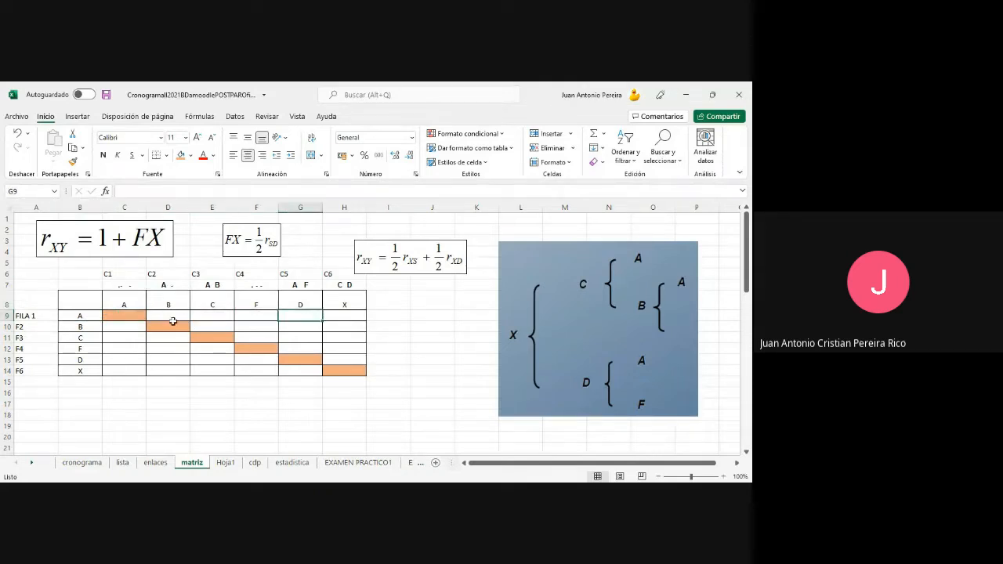
{"action": "left_click", "coordinate": [97, 320]}
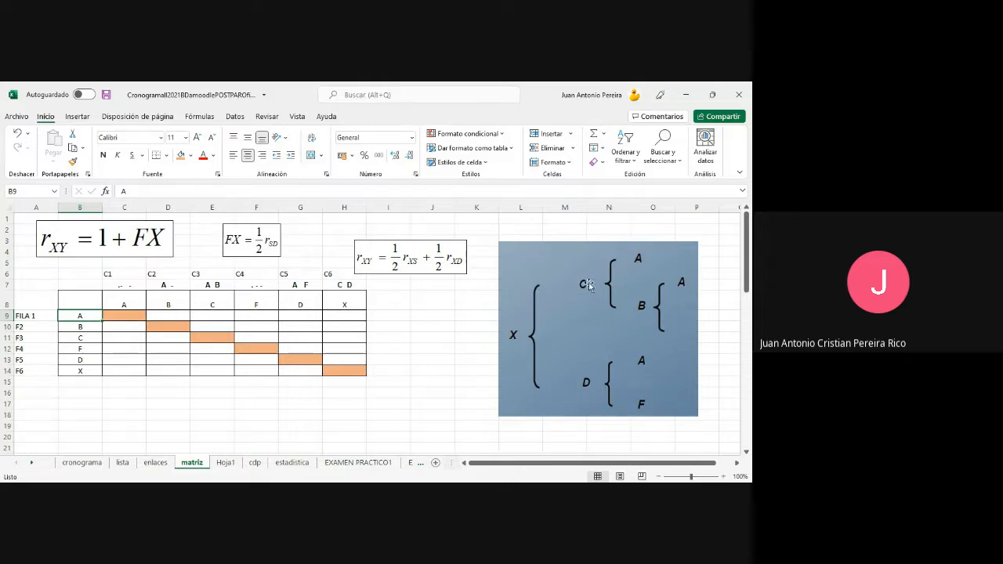
Relate the formula rXY = 1 + FX to the diagonal cells C9, D10, E11 and F12
{"action": "left_click", "coordinate": [155, 246]}
{"action": "left_click", "coordinate": [240, 249]}
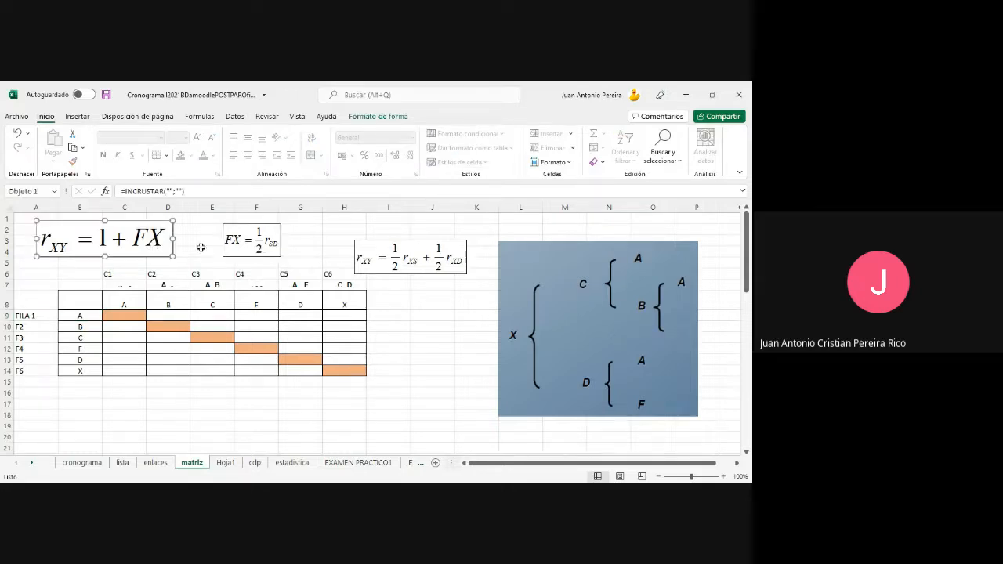
{"action": "left_click", "coordinate": [157, 250]}
{"action": "left_click", "coordinate": [132, 315]}
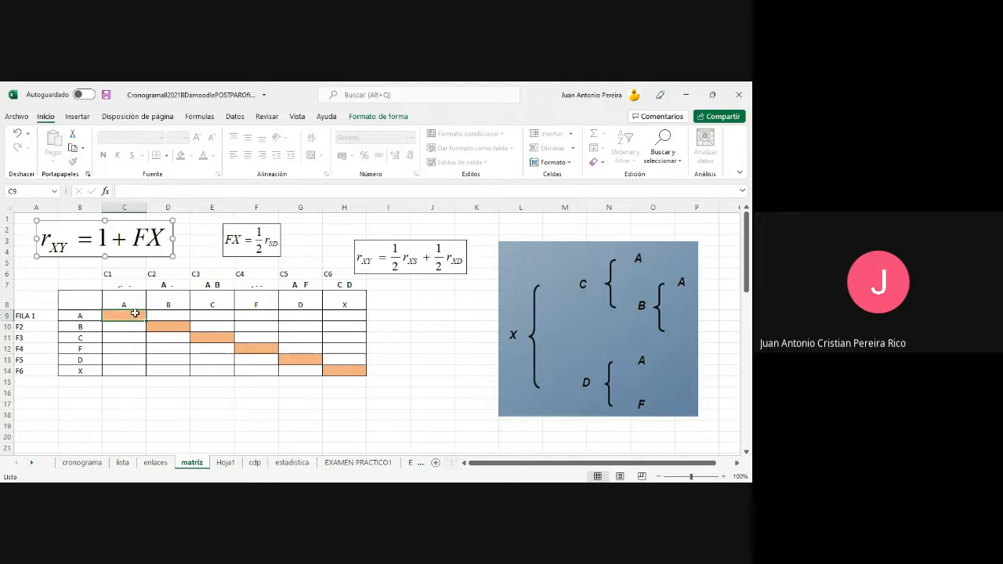
{"action": "left_click", "coordinate": [172, 327]}
{"action": "left_click", "coordinate": [221, 336]}
{"action": "left_click", "coordinate": [246, 349]}
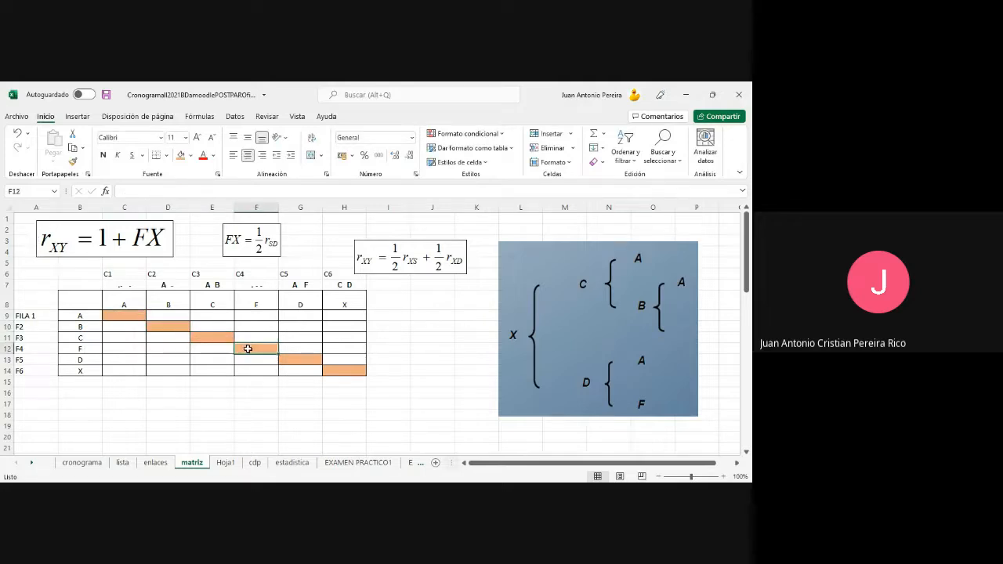
Enter 1 in each diagonal cell of the matrix: C9, D10, E11, F12, G13 and H14
{"action": "left_click", "coordinate": [139, 318]}
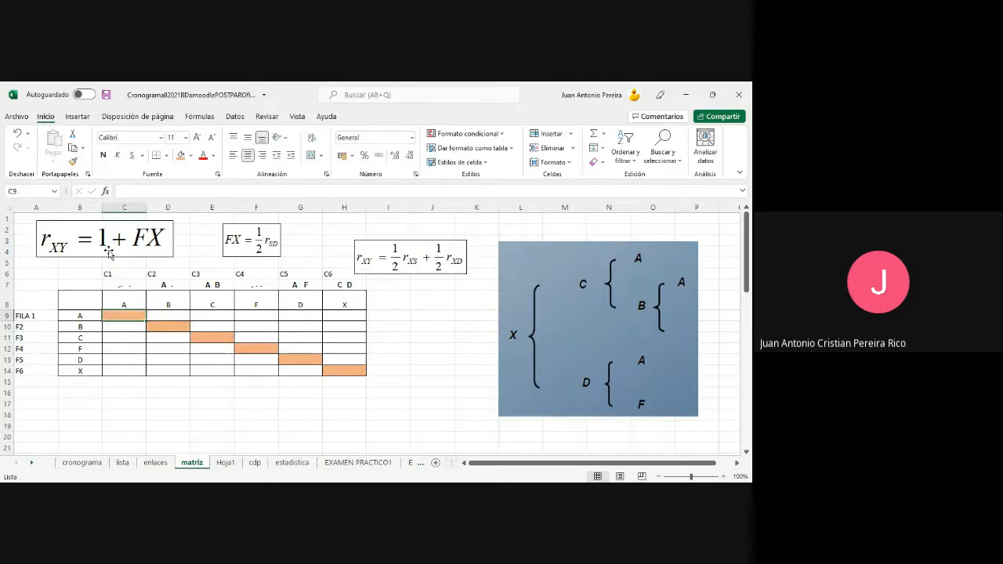
{"action": "type", "text": "1"}
{"action": "left_click", "coordinate": [169, 330]}
{"action": "type", "text": "1"}
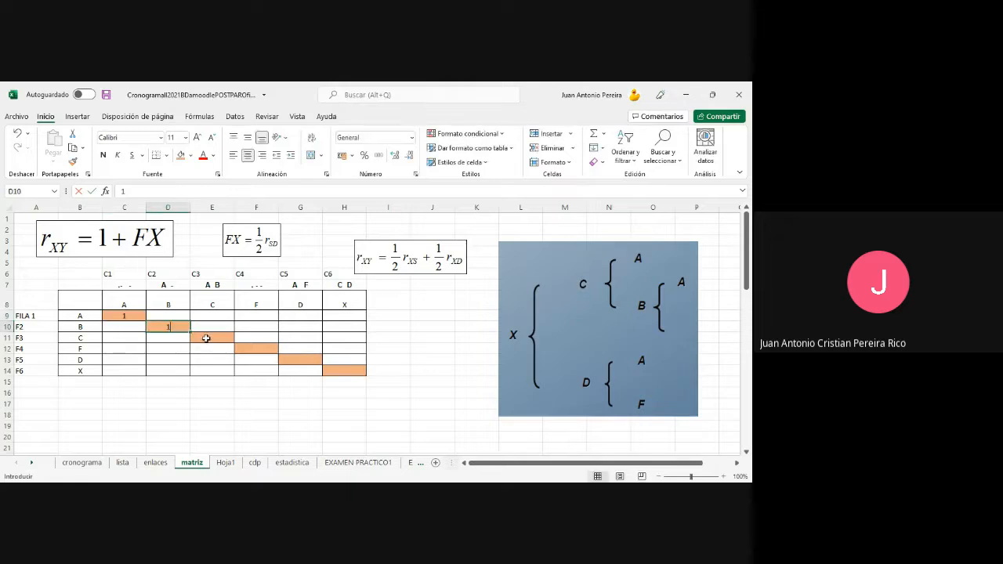
{"action": "left_click", "coordinate": [205, 337]}
{"action": "type", "text": "1"}
{"action": "left_click", "coordinate": [266, 349]}
{"action": "type", "text": "1"}
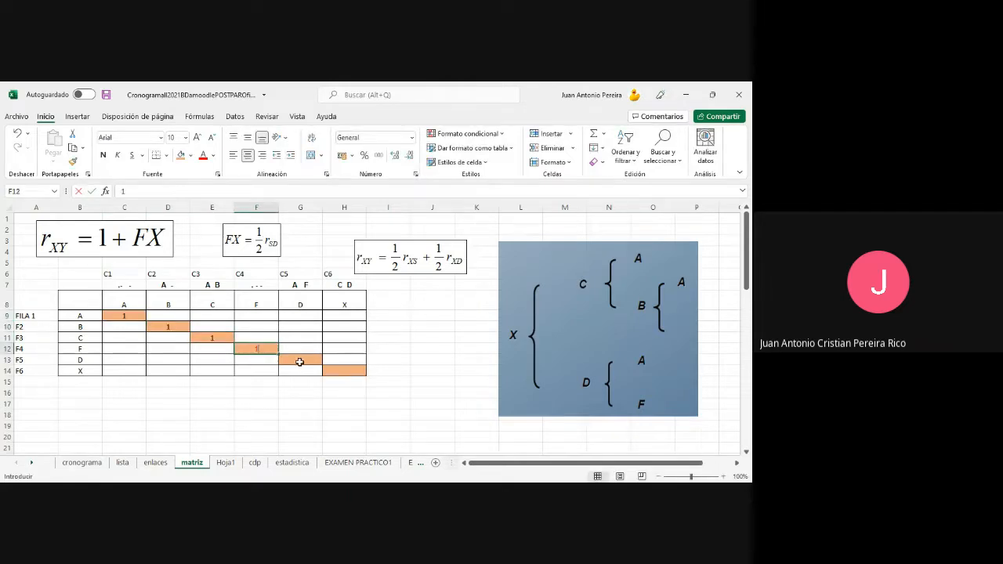
{"action": "left_click", "coordinate": [298, 358]}
{"action": "type", "text": "1"}
{"action": "left_click", "coordinate": [342, 373]}
{"action": "type", "text": "1"}
{"action": "left_click", "coordinate": [342, 403]}
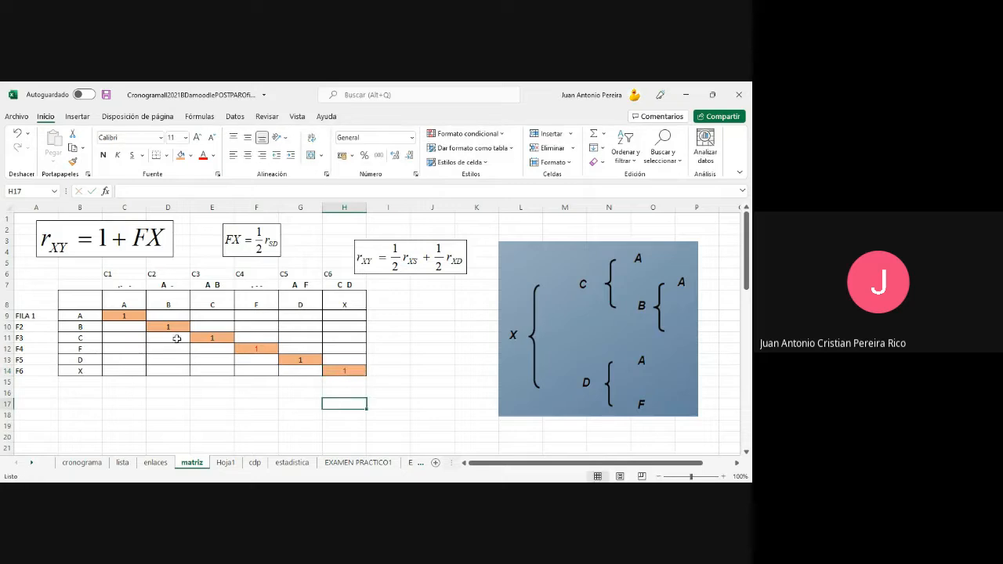
Enter the label rXX in cell A5 below the rXY = 1 + FX formula
{"action": "left_click", "coordinate": [50, 264]}
{"action": "type", "text": "rX"}
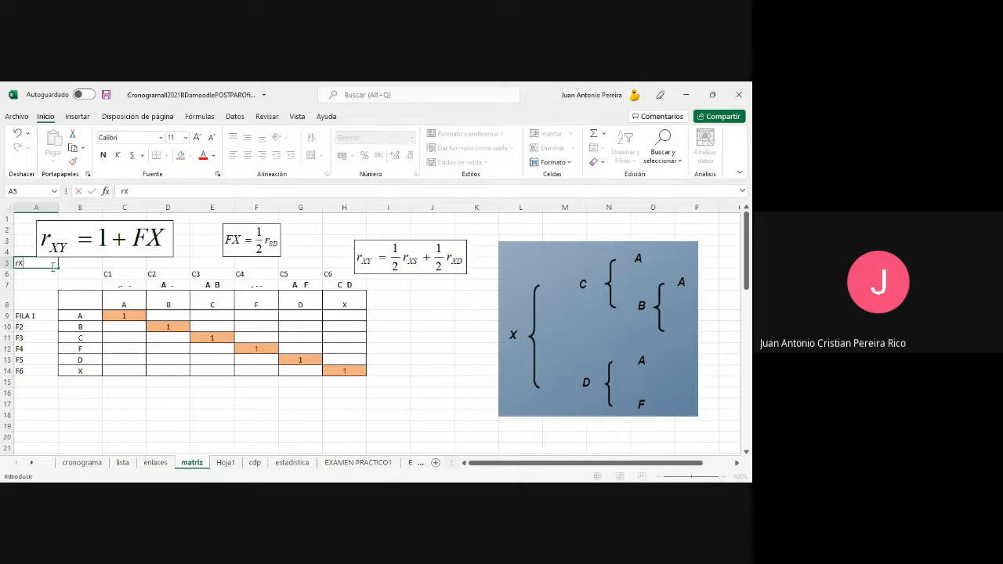
{"action": "type", "text": "X"}
{"action": "left_click", "coordinate": [150, 420]}
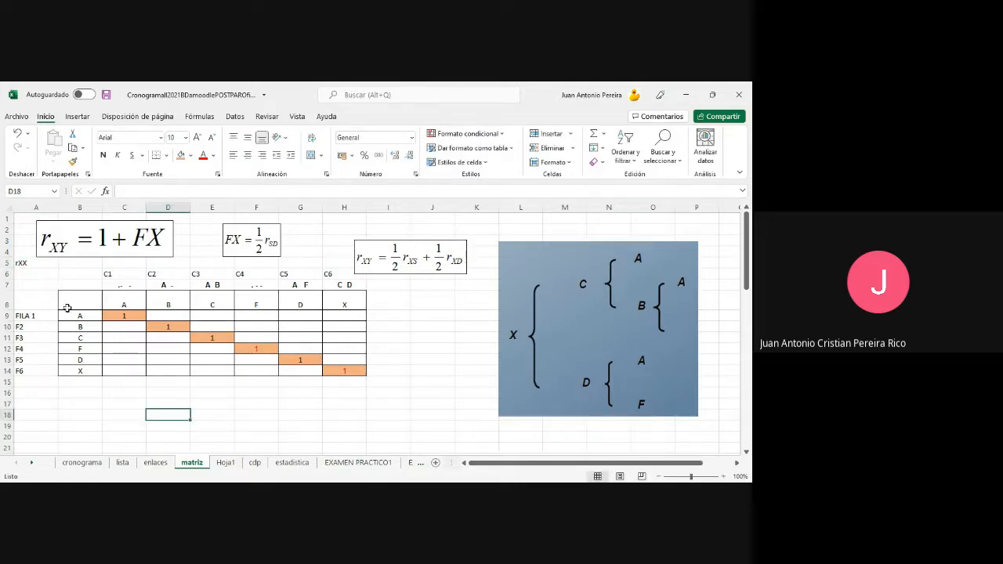
Review the diagonal cells C9, D10, E11, F12, G13 and H14 against the FX = ½ rSD formula
{"action": "left_click", "coordinate": [117, 316]}
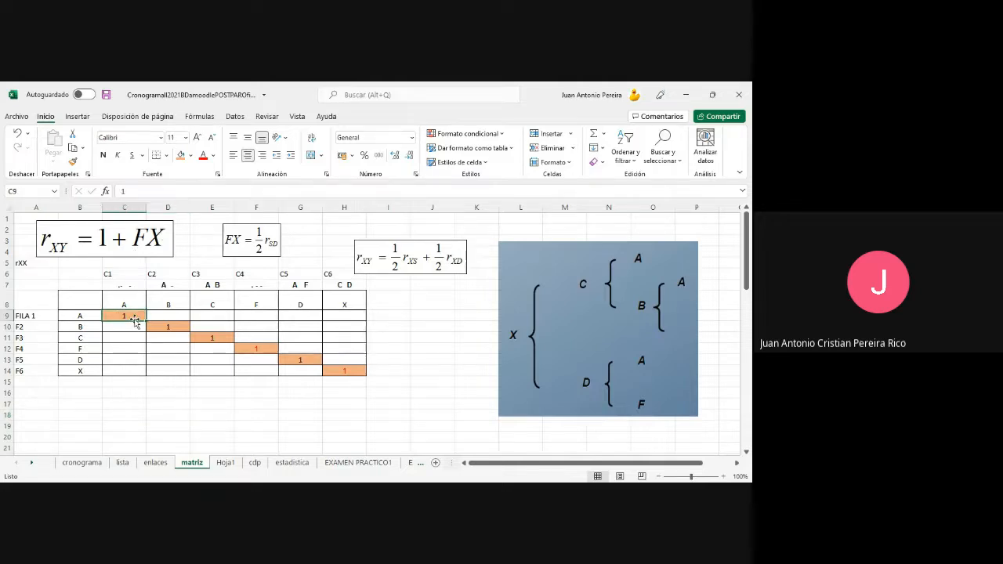
{"action": "left_click", "coordinate": [173, 329]}
{"action": "left_click", "coordinate": [213, 340]}
{"action": "left_click", "coordinate": [247, 350]}
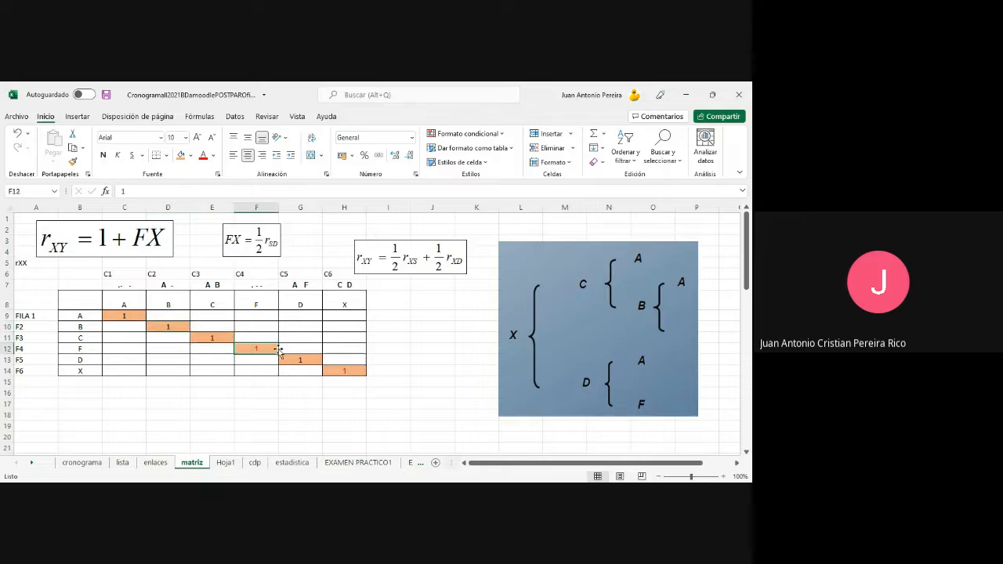
{"action": "left_click", "coordinate": [293, 359]}
{"action": "left_click", "coordinate": [338, 373]}
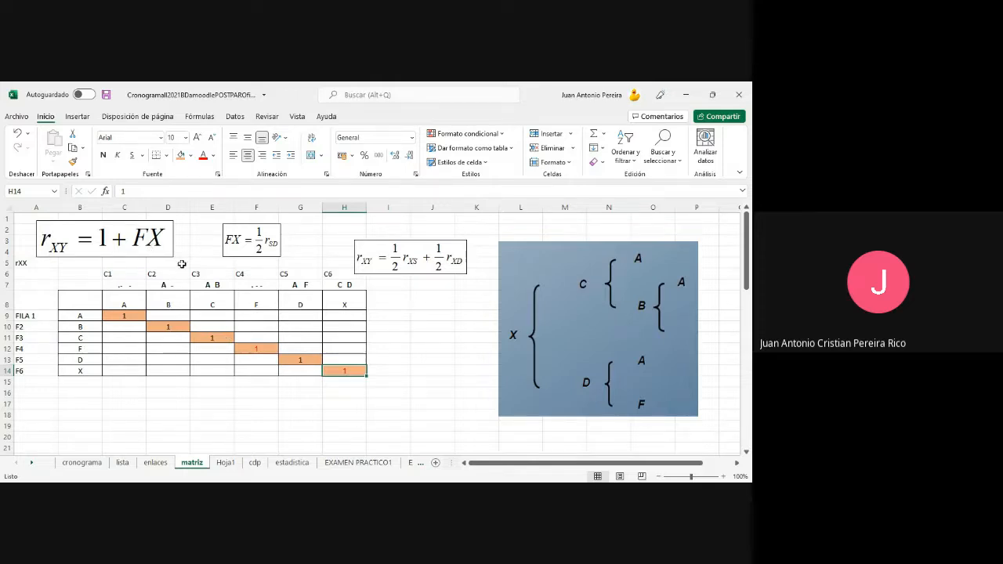
{"action": "left_click", "coordinate": [264, 243]}
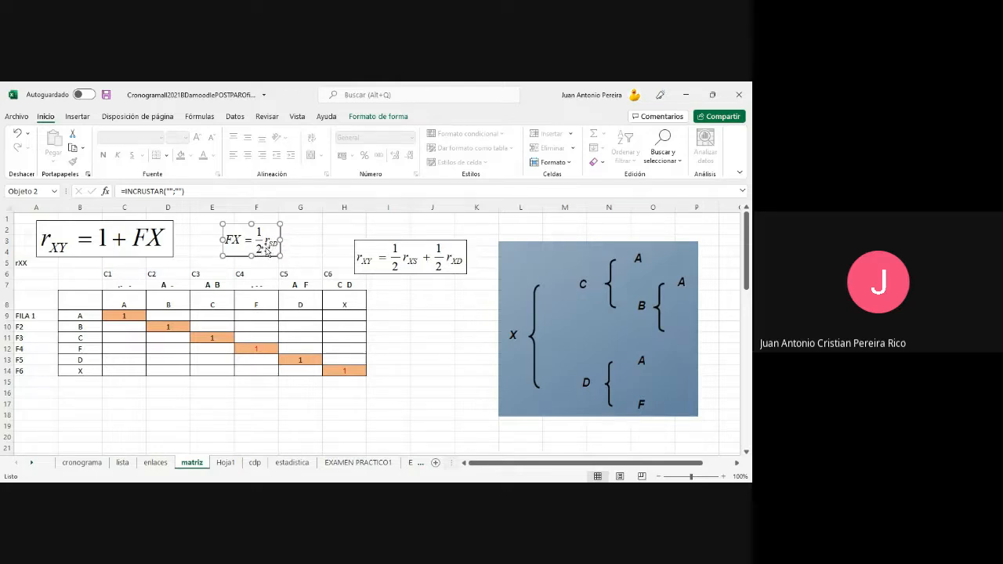
Trace the pairings of individual A along row 9, from C9 to H9, with the column headers
{"action": "left_click", "coordinate": [138, 315]}
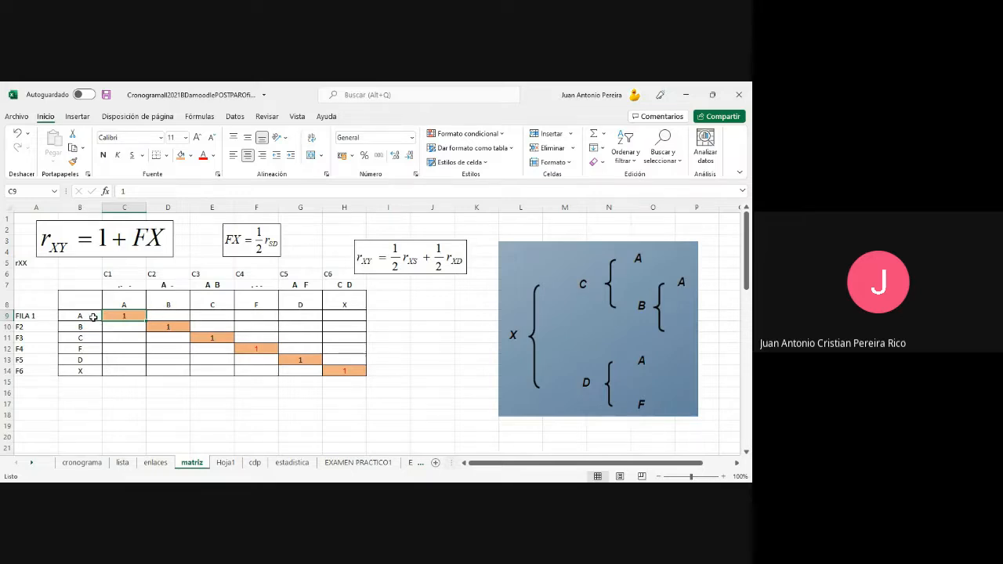
{"action": "left_click", "coordinate": [93, 318]}
{"action": "left_click", "coordinate": [163, 304]}
{"action": "left_click", "coordinate": [88, 317]}
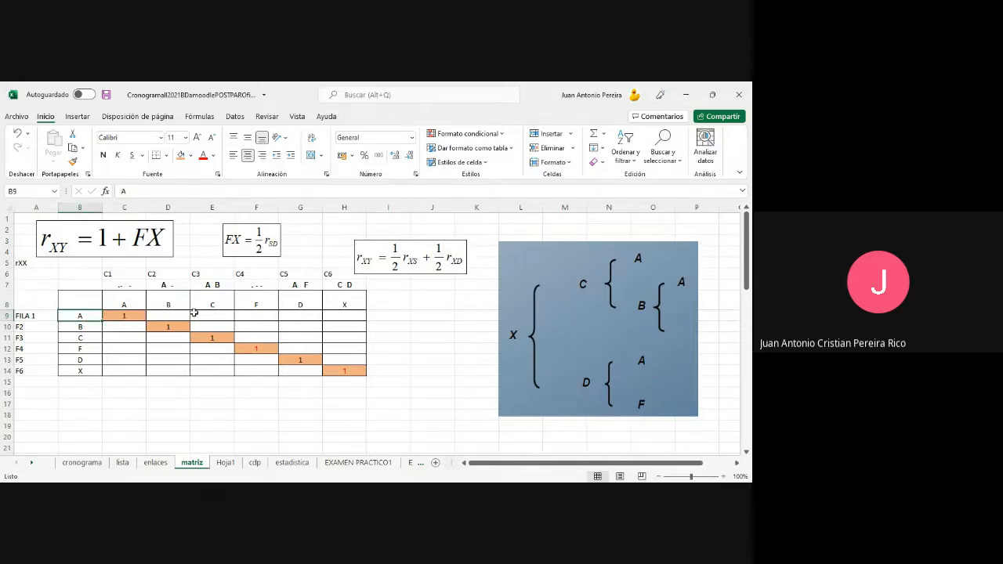
{"action": "left_click", "coordinate": [238, 305]}
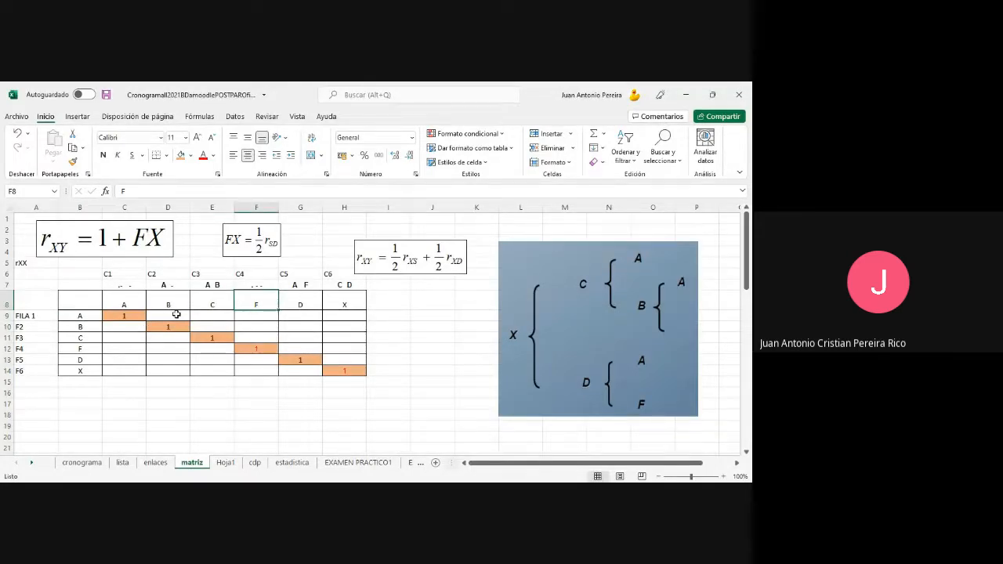
{"action": "left_click_drag", "start_coordinate": [133, 315], "coordinate": [341, 315]}
{"action": "left_click", "coordinate": [145, 314]}
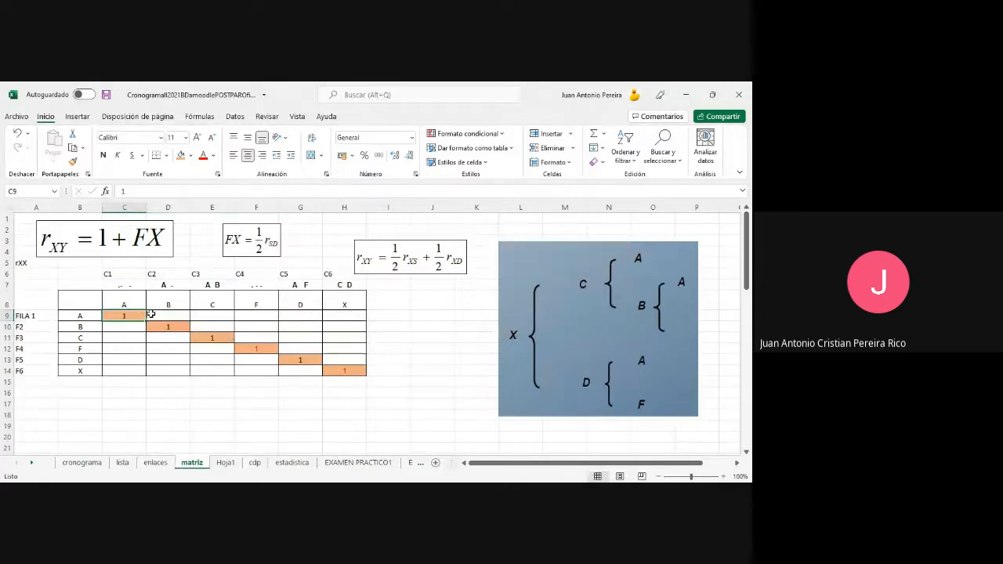
{"action": "left_click", "coordinate": [252, 314]}
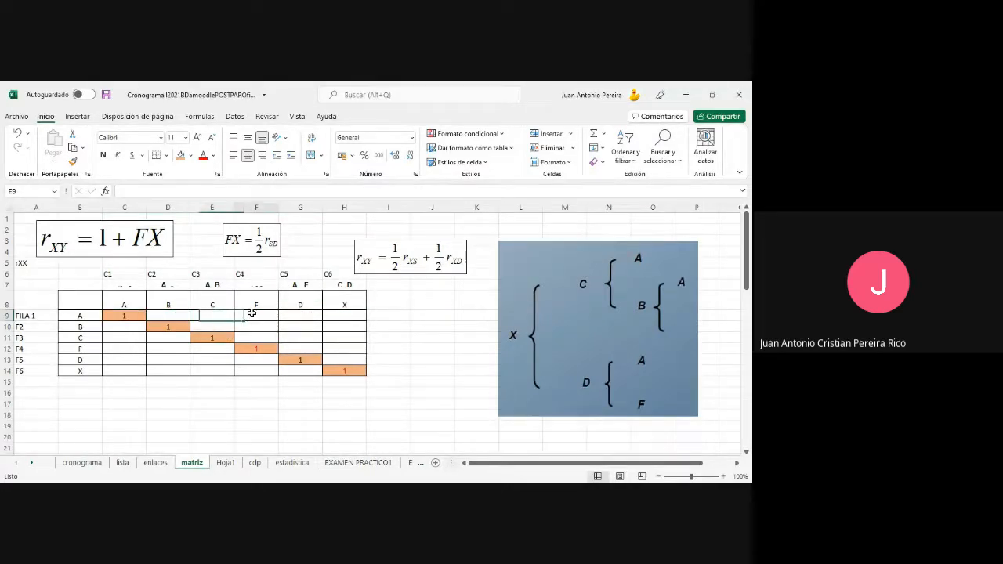
{"action": "left_click", "coordinate": [335, 318]}
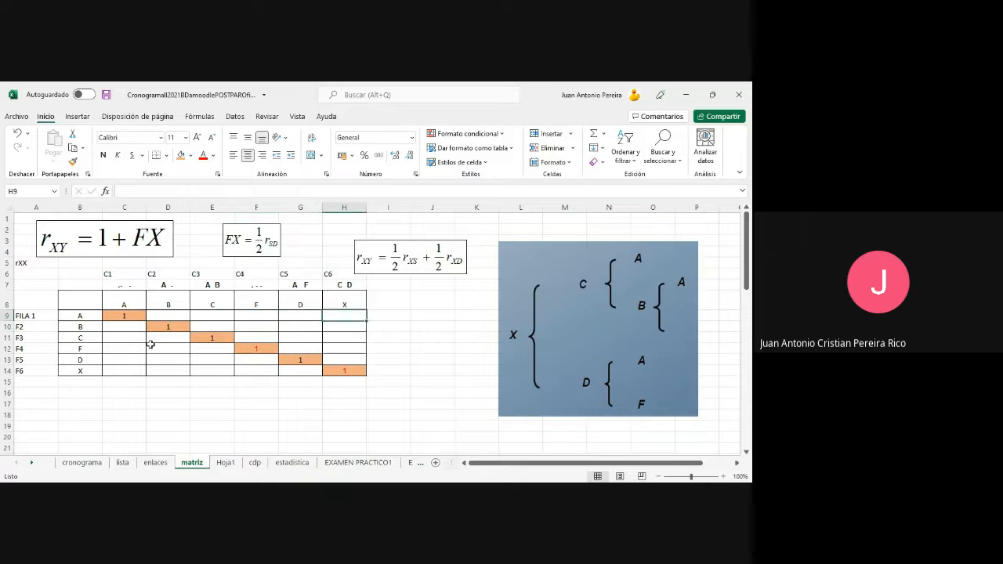
Fill the row 9 cells D9:H9 with light green
{"action": "left_click_drag", "start_coordinate": [169, 317], "coordinate": [347, 315]}
{"action": "left_click", "coordinate": [193, 157]}
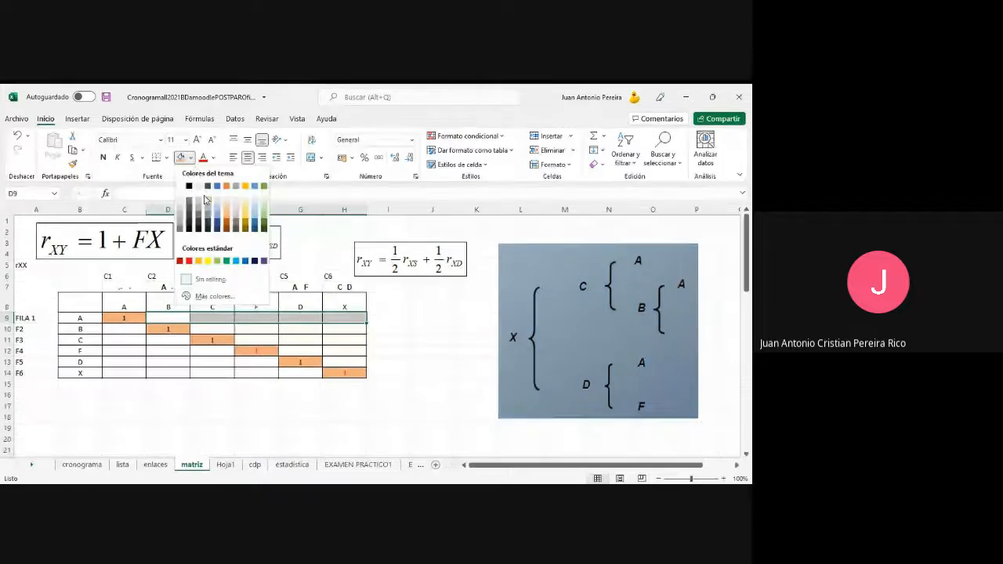
{"action": "left_click", "coordinate": [266, 213]}
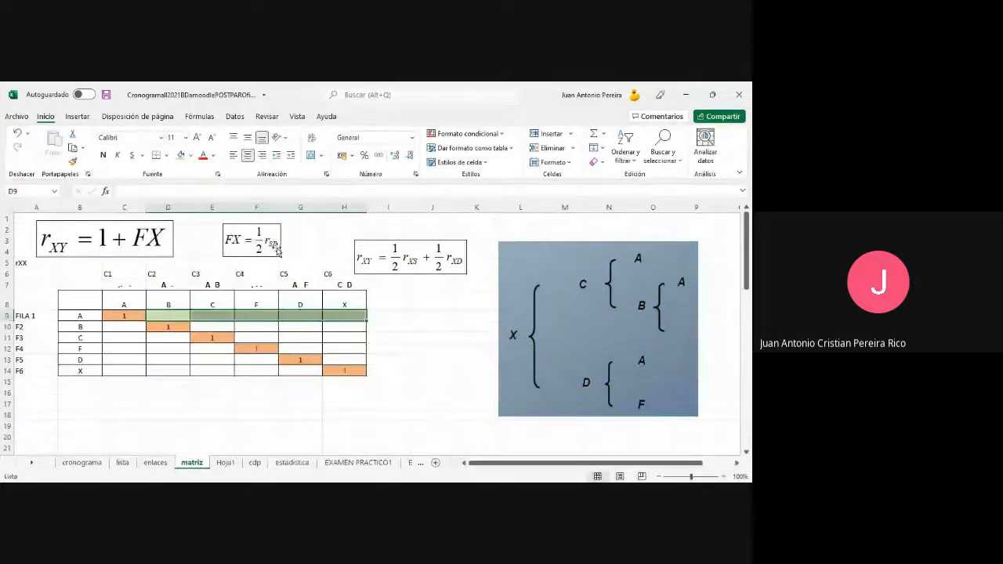
Apply the same light green fill to the remaining cells above the diagonal in rows 10 to 13 and to C10:C14
{"action": "left_click_drag", "start_coordinate": [210, 329], "coordinate": [332, 326]}
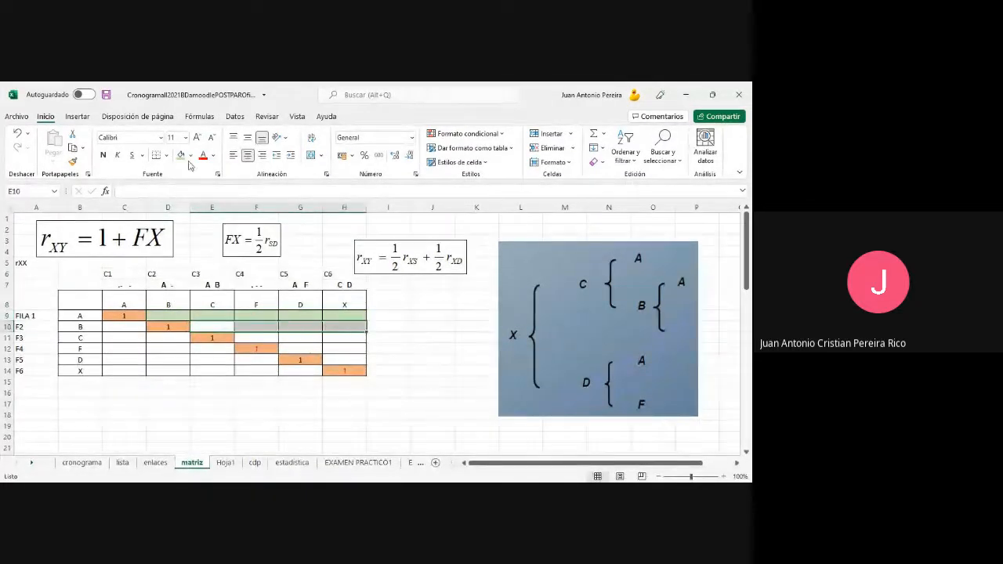
{"action": "left_click", "coordinate": [181, 154]}
{"action": "left_click_drag", "start_coordinate": [268, 338], "coordinate": [329, 347]}
{"action": "key", "text": "Escape"}
{"action": "left_click", "coordinate": [265, 338]}
{"action": "left_click", "coordinate": [181, 154]}
{"action": "left_click", "coordinate": [177, 155]}
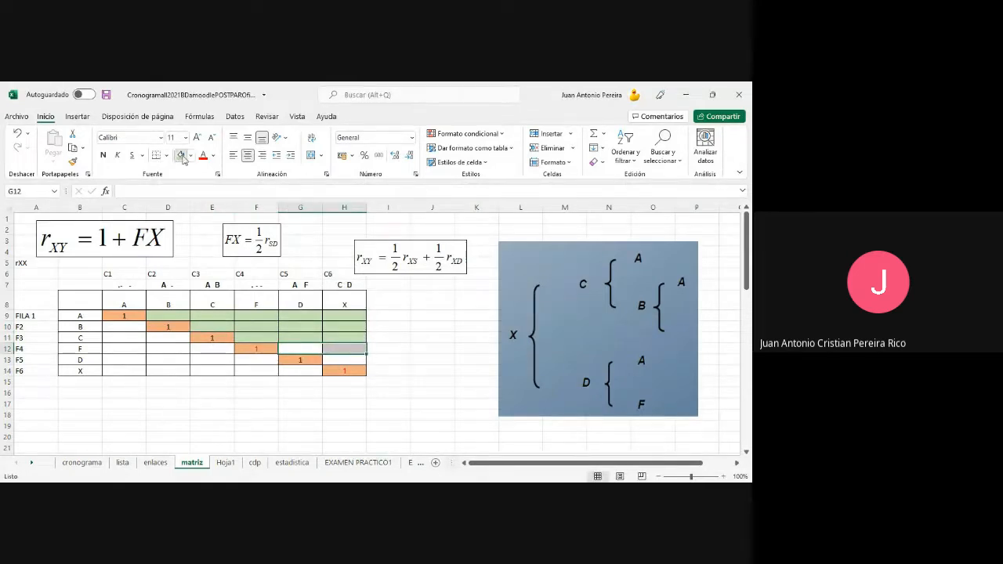
{"action": "left_click", "coordinate": [333, 359]}
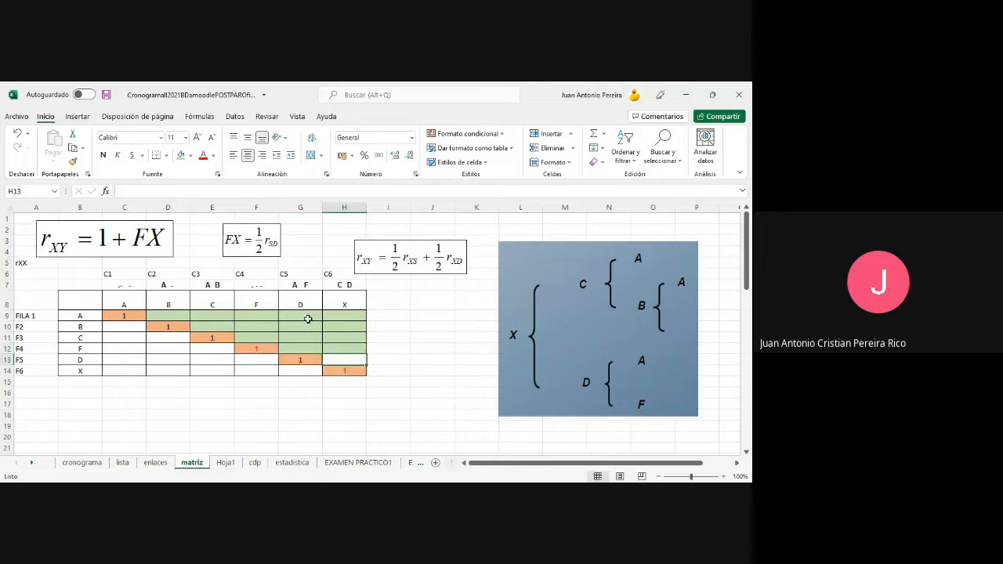
{"action": "left_click", "coordinate": [183, 156]}
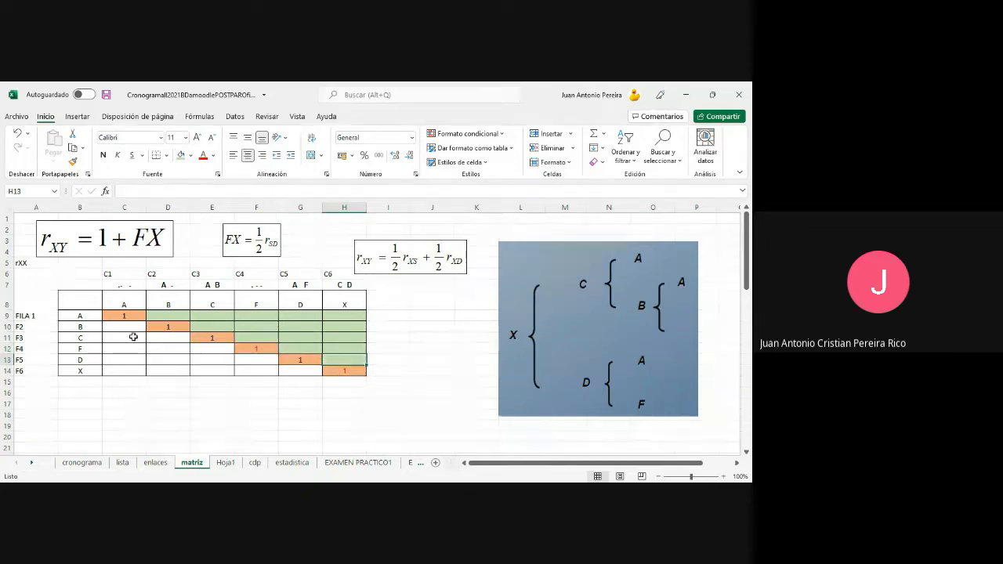
{"action": "left_click_drag", "start_coordinate": [134, 327], "coordinate": [132, 369]}
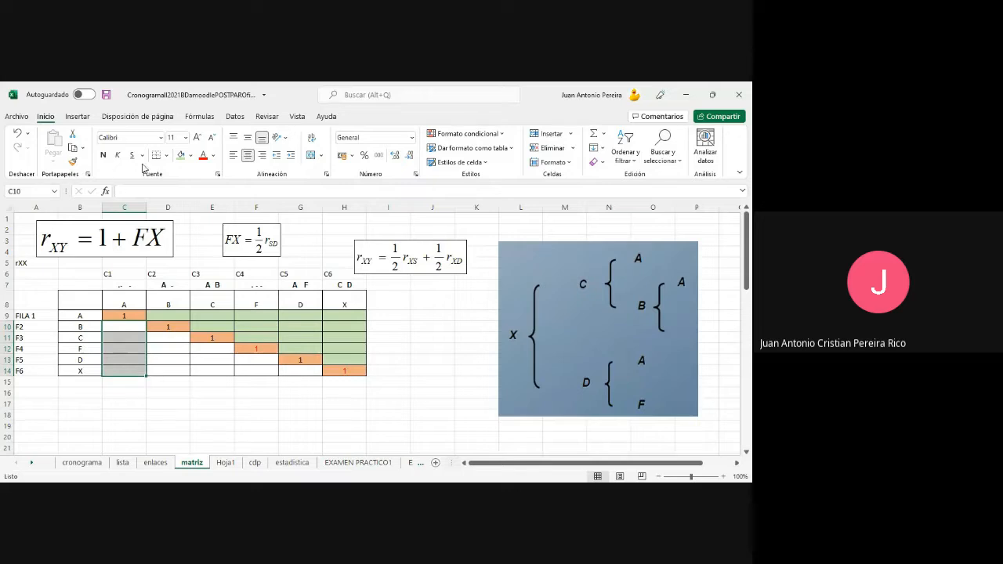
{"action": "left_click", "coordinate": [180, 155]}
Compare individual A in row 9 with the column headers A and B in row 8
{"action": "left_click", "coordinate": [94, 322]}
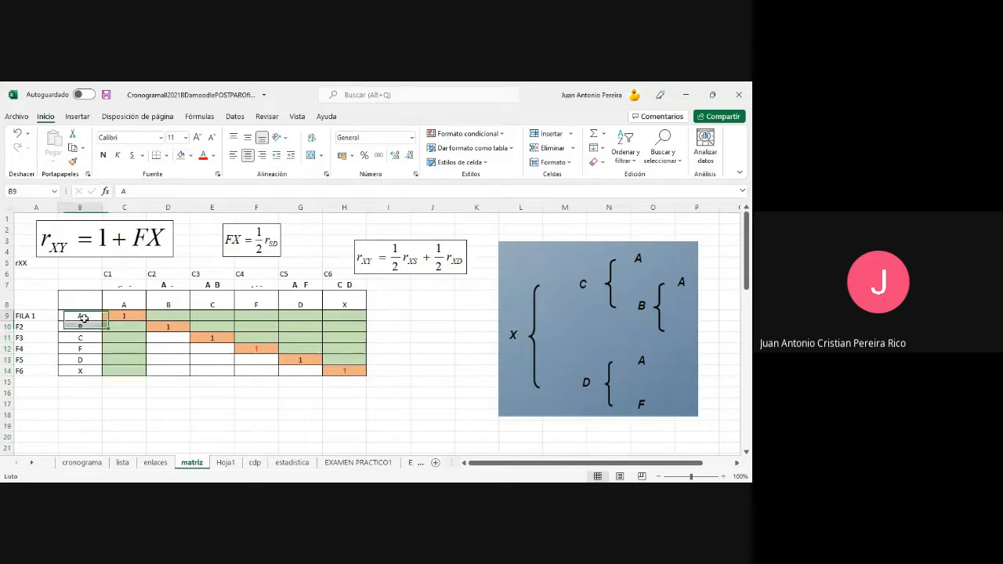
{"action": "left_click", "coordinate": [166, 308]}
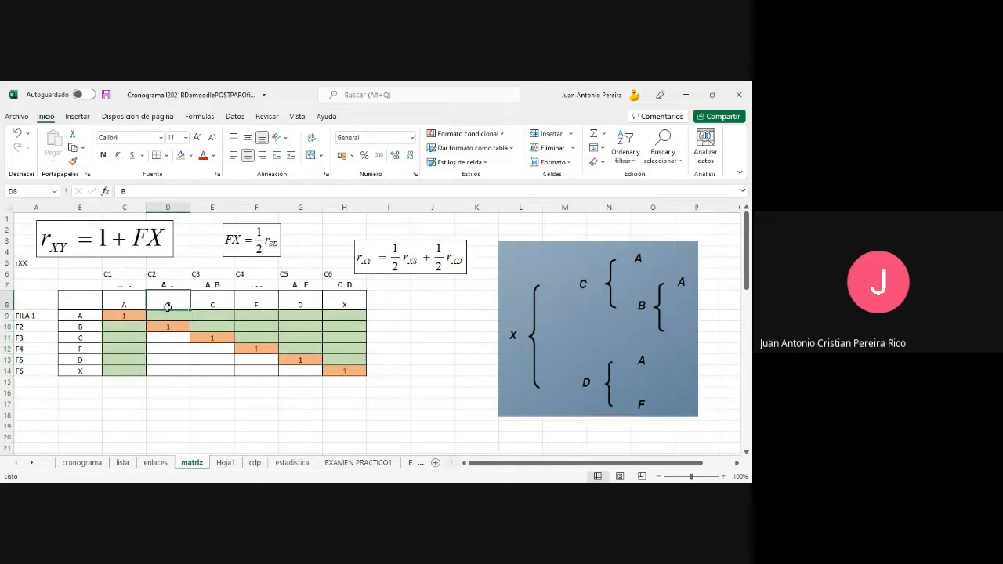
{"action": "left_click", "coordinate": [119, 308]}
{"action": "key", "text": "Right"}
{"action": "key", "text": "Right"}
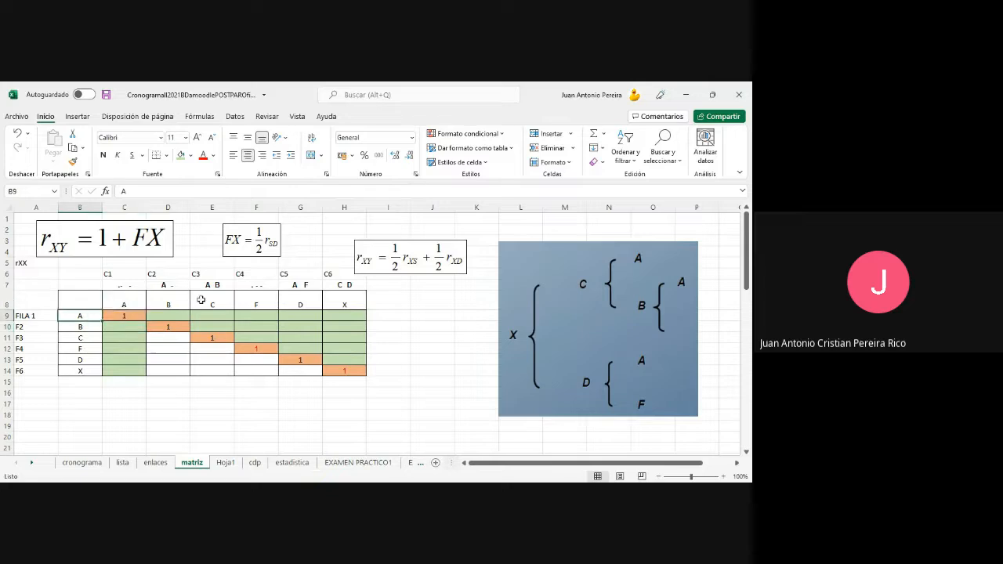
{"action": "left_click", "coordinate": [124, 309]}
{"action": "key", "text": "alt+Tab"}
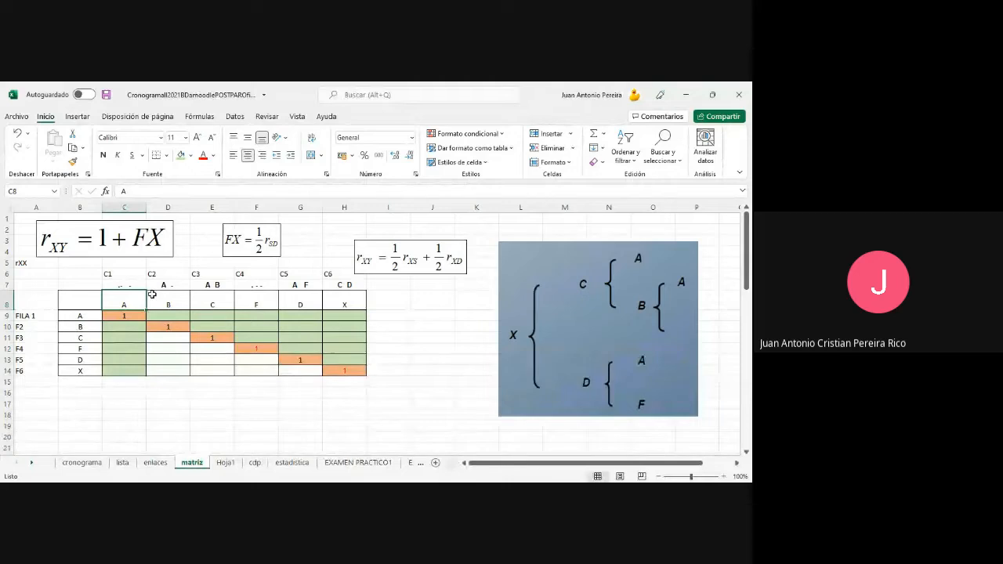
{"action": "left_click_drag", "start_coordinate": [170, 340], "coordinate": [174, 370]}
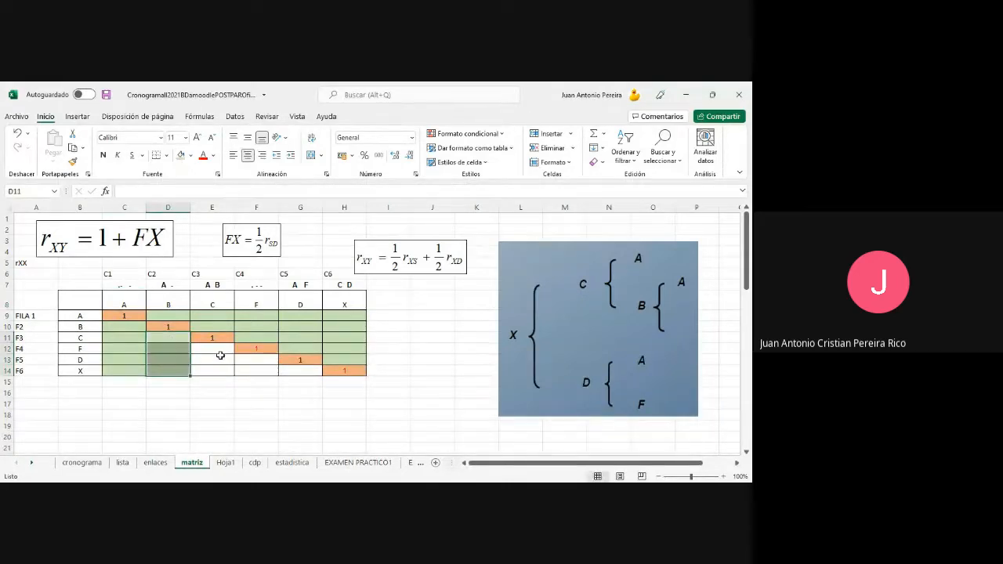
{"action": "left_click", "coordinate": [18, 133]}
{"action": "left_click", "coordinate": [212, 426]}
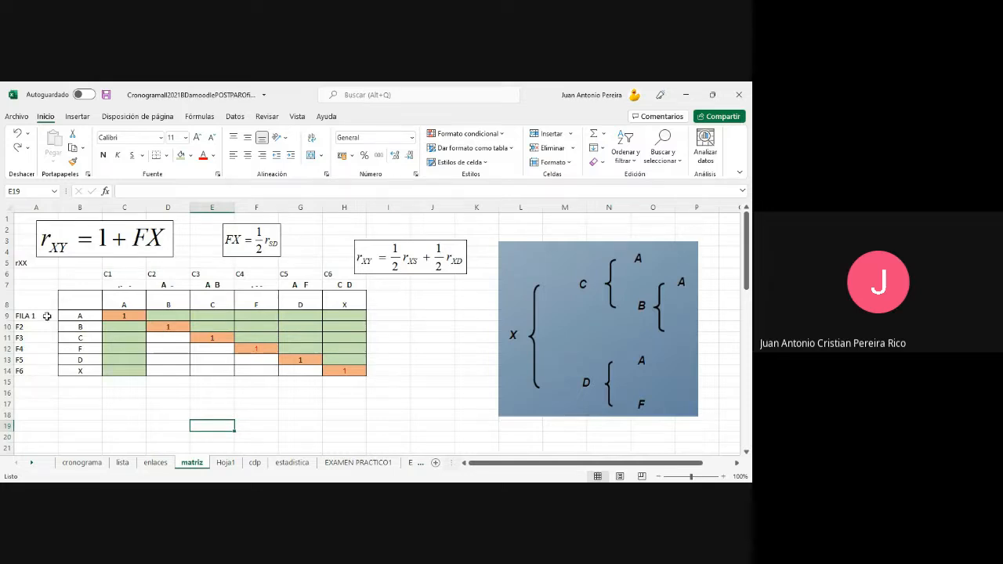
Compare the FILA 1 row with the cells of column C, starting from diagonal cell C9
{"action": "left_click_drag", "start_coordinate": [41, 316], "coordinate": [357, 317]}
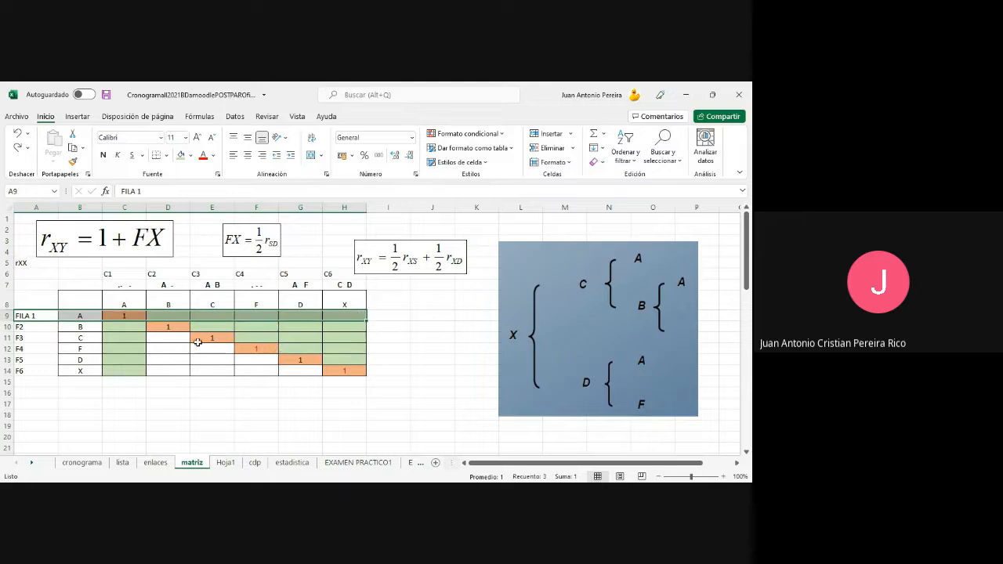
{"action": "left_click_drag", "start_coordinate": [126, 318], "coordinate": [114, 372]}
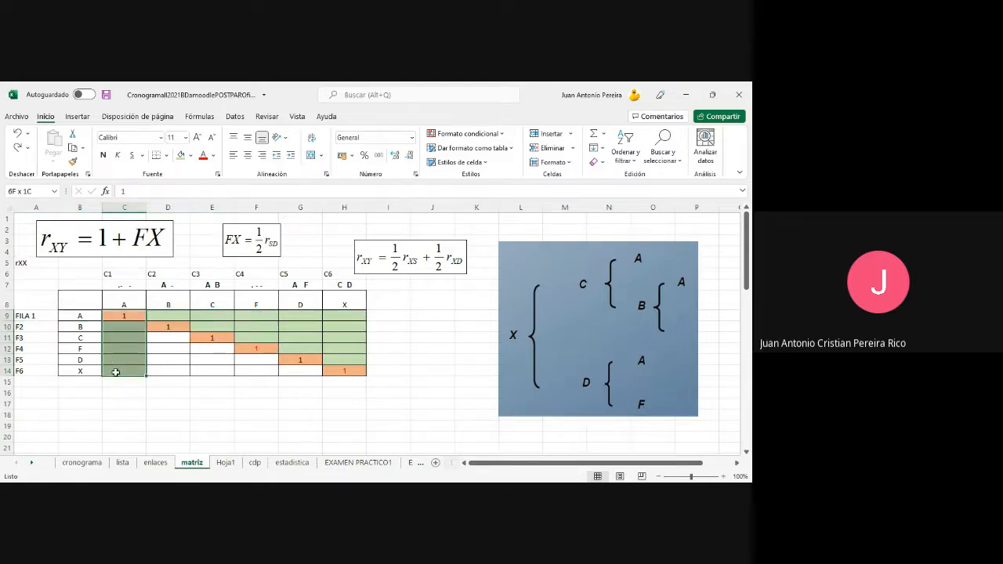
{"action": "left_click", "coordinate": [135, 316]}
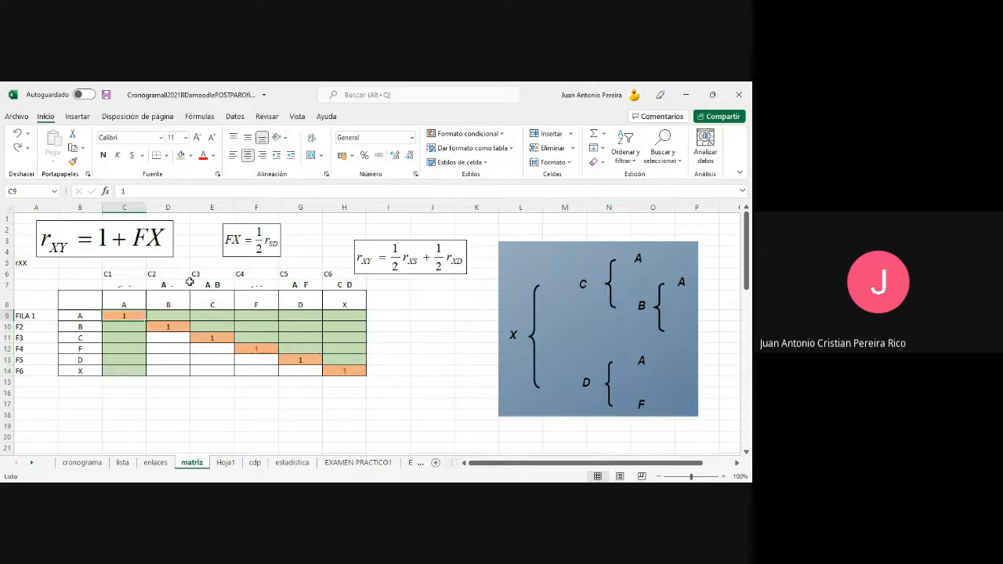
Fill the parent cell C7 above header A and the diagonal cell C9 with standard green
{"action": "left_click", "coordinate": [117, 287]}
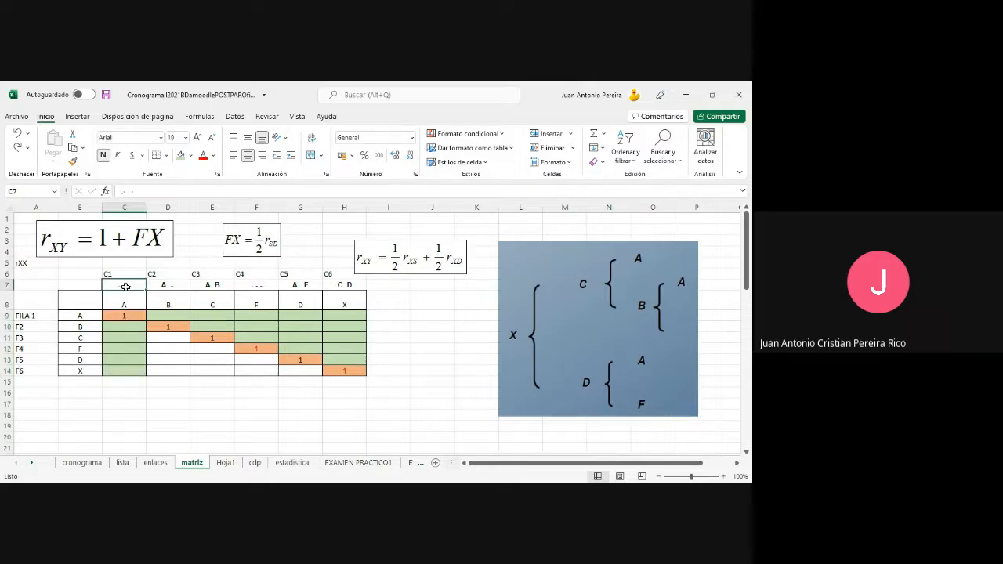
{"action": "left_click", "coordinate": [190, 155]}
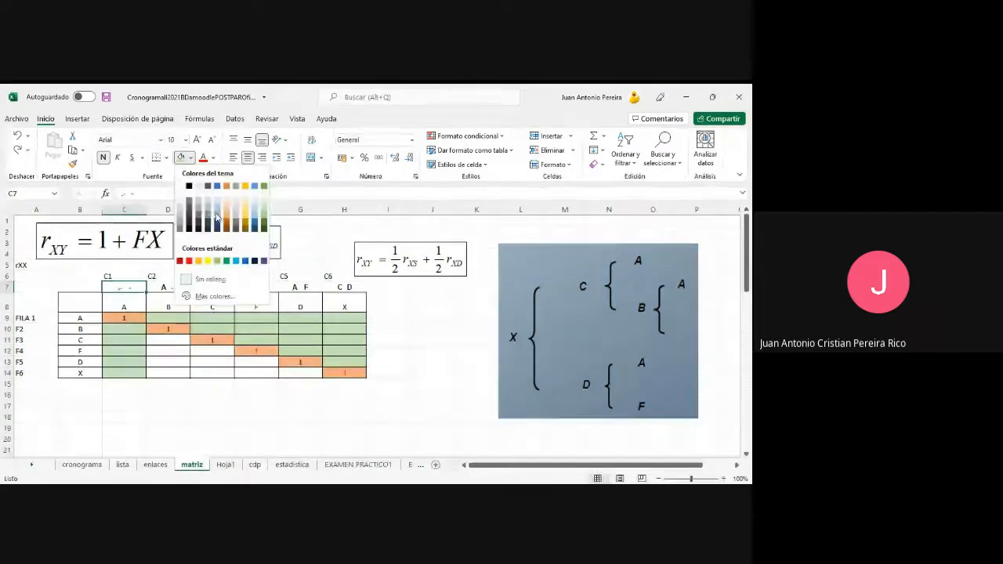
{"action": "left_click", "coordinate": [220, 261]}
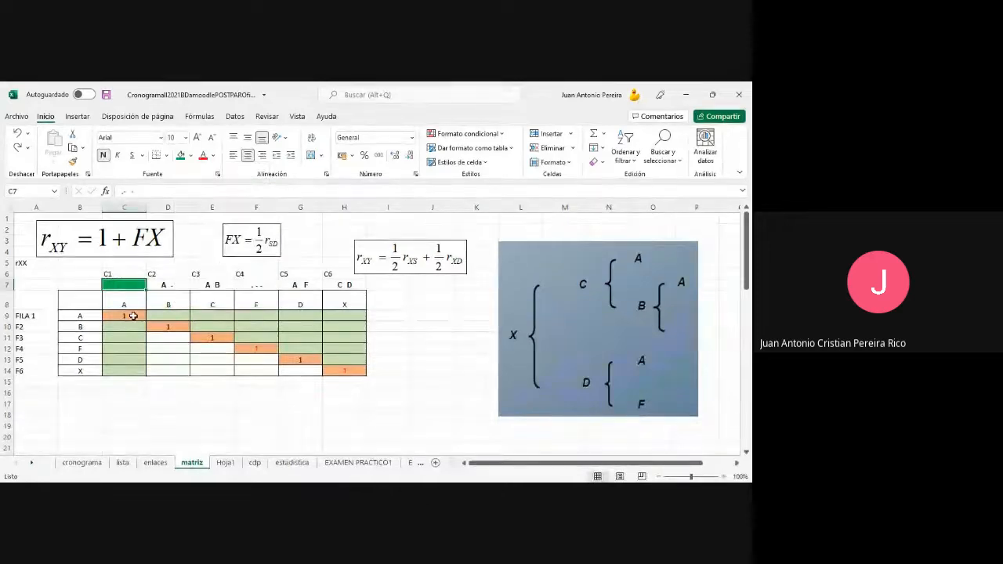
{"action": "left_click", "coordinate": [130, 315]}
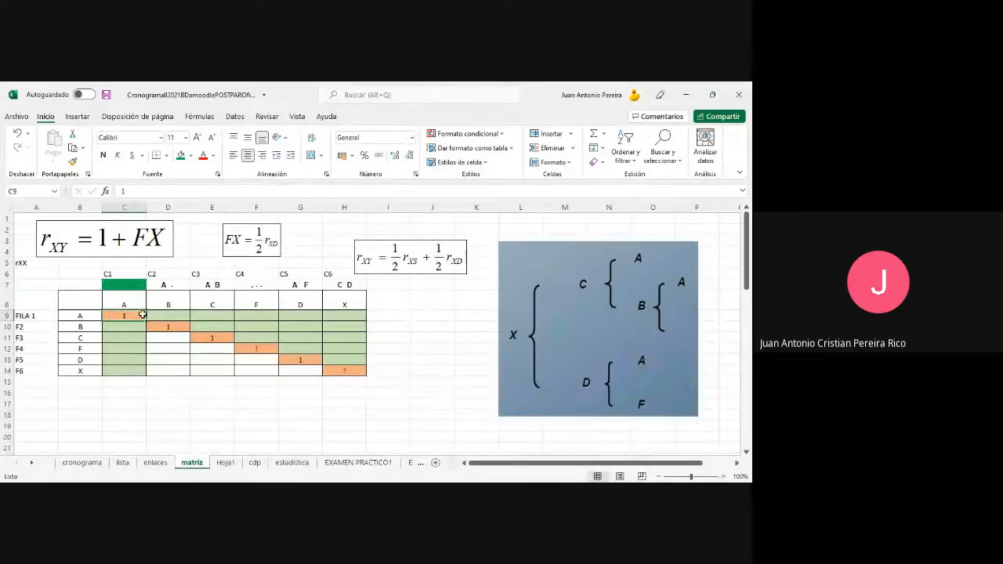
{"action": "left_click", "coordinate": [181, 155]}
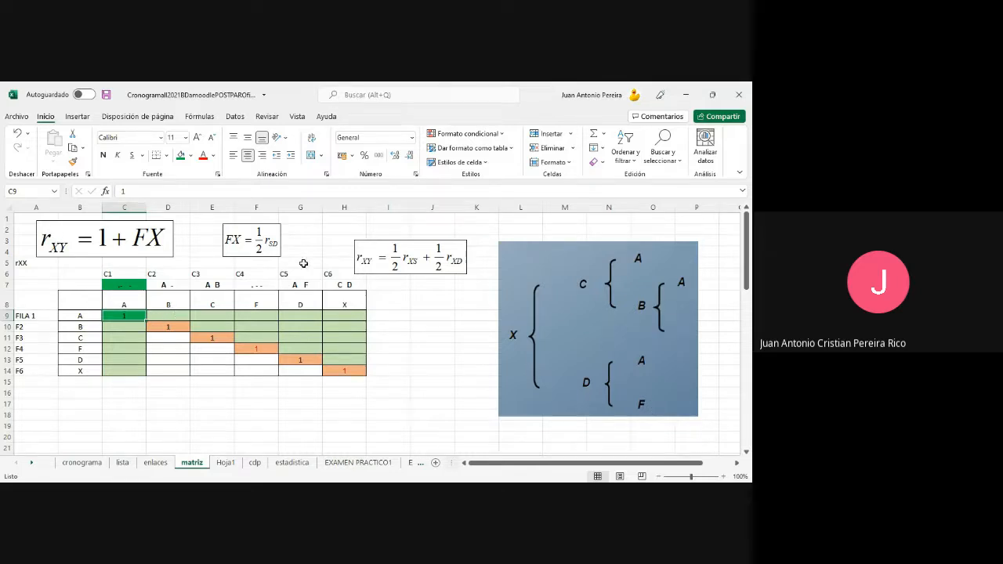
Move the rXY = ½ rXS + ½ rXD formula object up and closer to the FX formula
{"action": "left_click", "coordinate": [398, 270]}
{"action": "left_click_drag", "start_coordinate": [398, 272], "coordinate": [370, 247]}
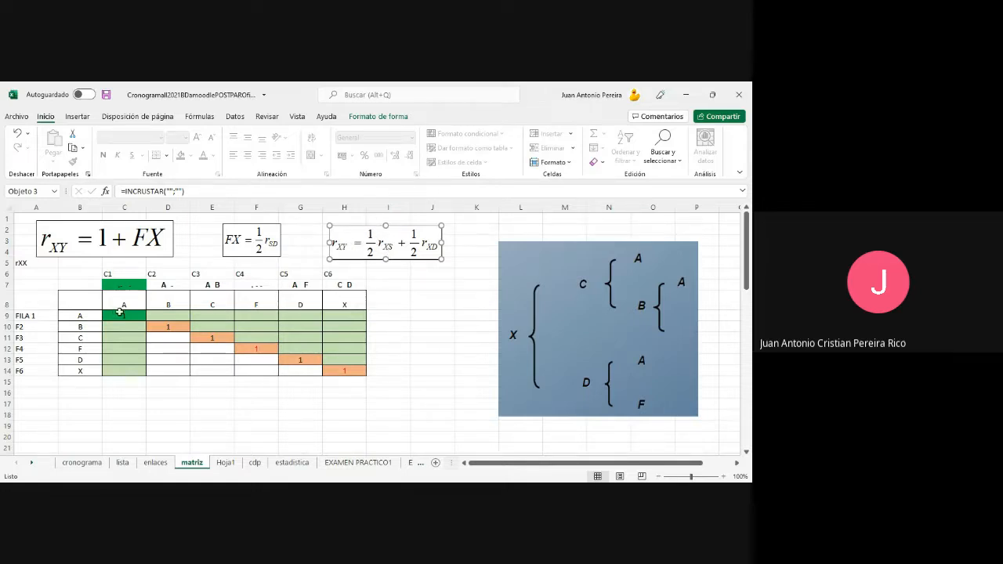
Enter 0,5 in cell D9 for the relationship between A and B
{"action": "left_click", "coordinate": [162, 301]}
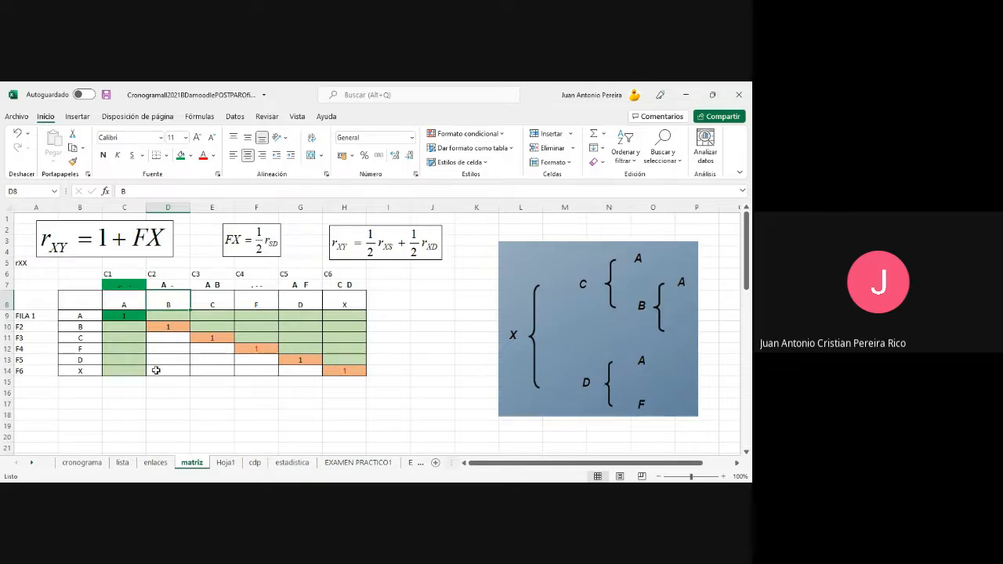
{"action": "left_click", "coordinate": [167, 317]}
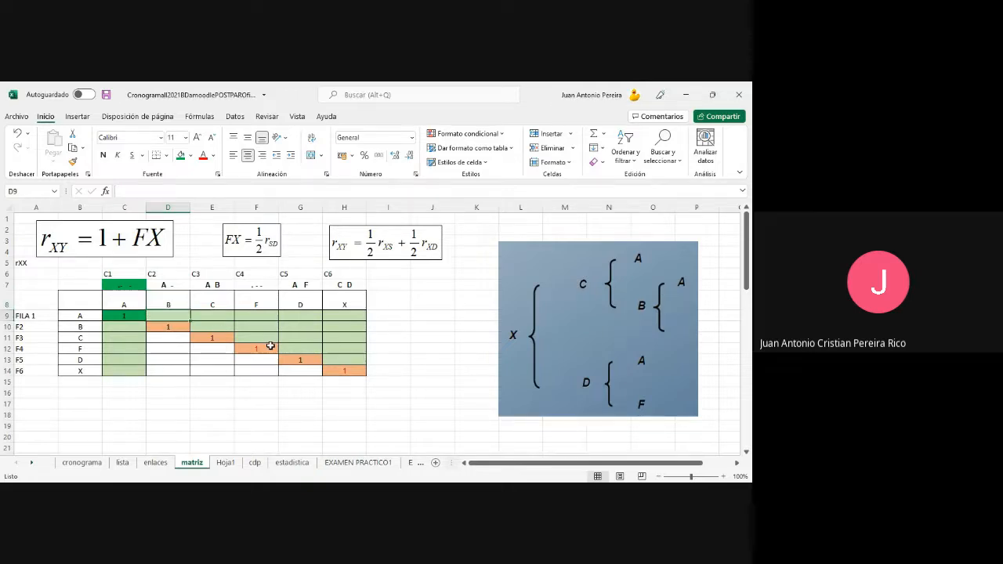
{"action": "type", "text": "0,5"}
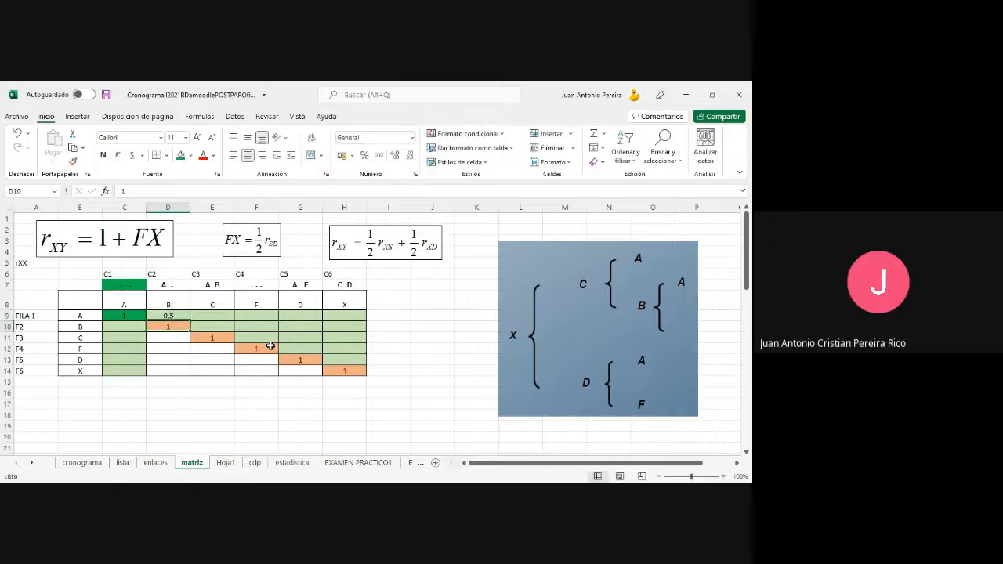
Label cell C17 Rab below the matrix and enter the factor 0,5 in D17
{"action": "key", "text": "Return"}
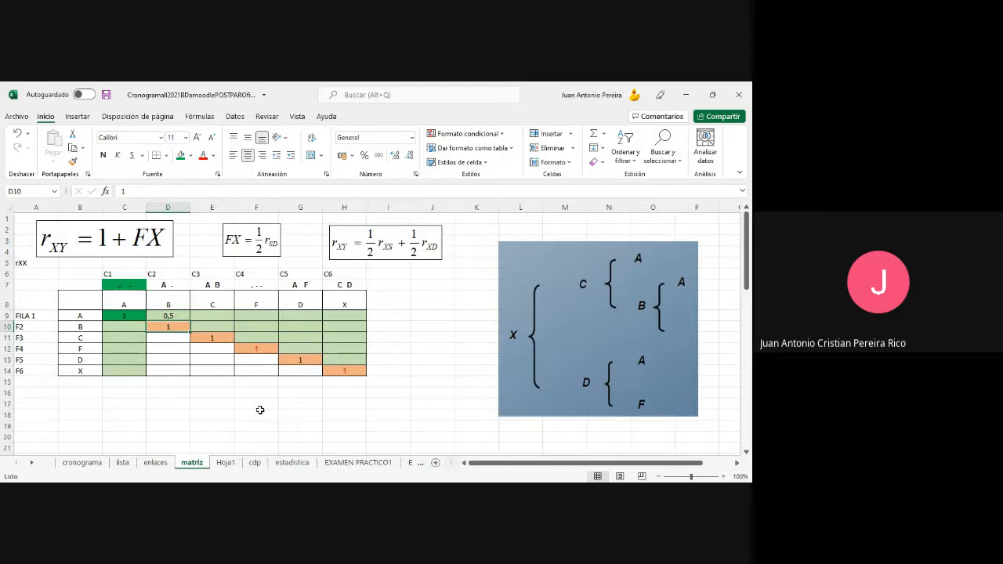
{"action": "left_click", "coordinate": [351, 252]}
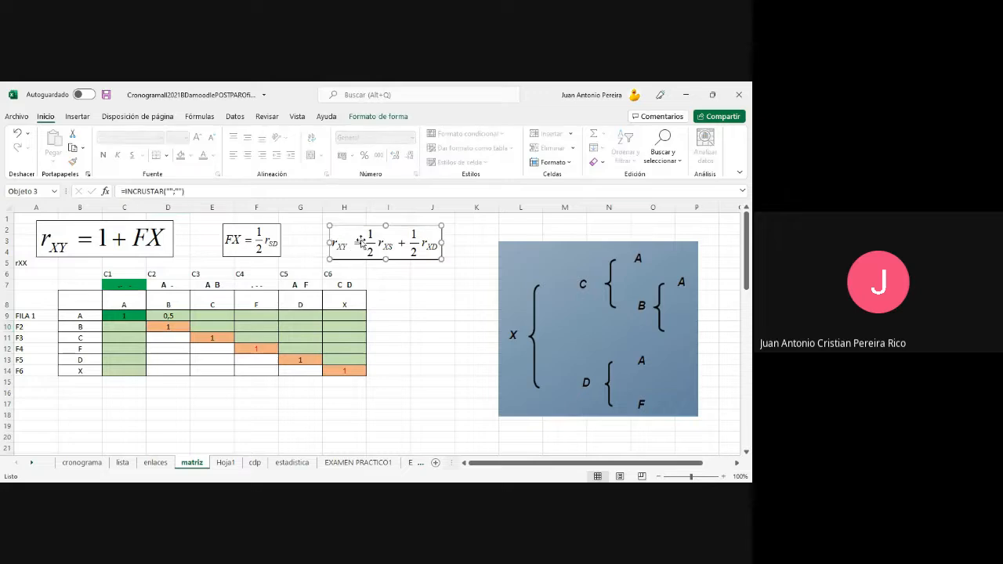
{"action": "left_click", "coordinate": [132, 402]}
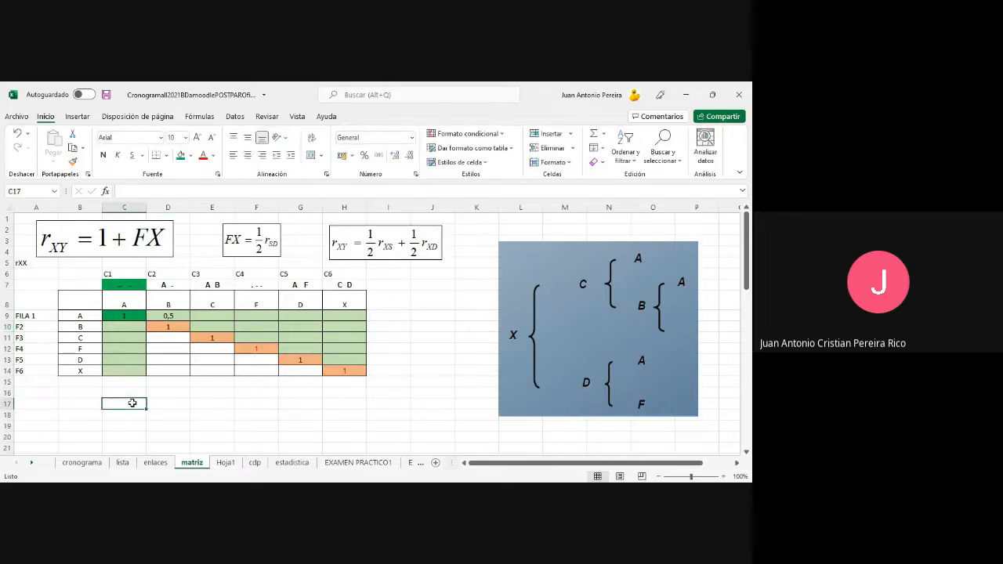
{"action": "type", "text": "Rab"}
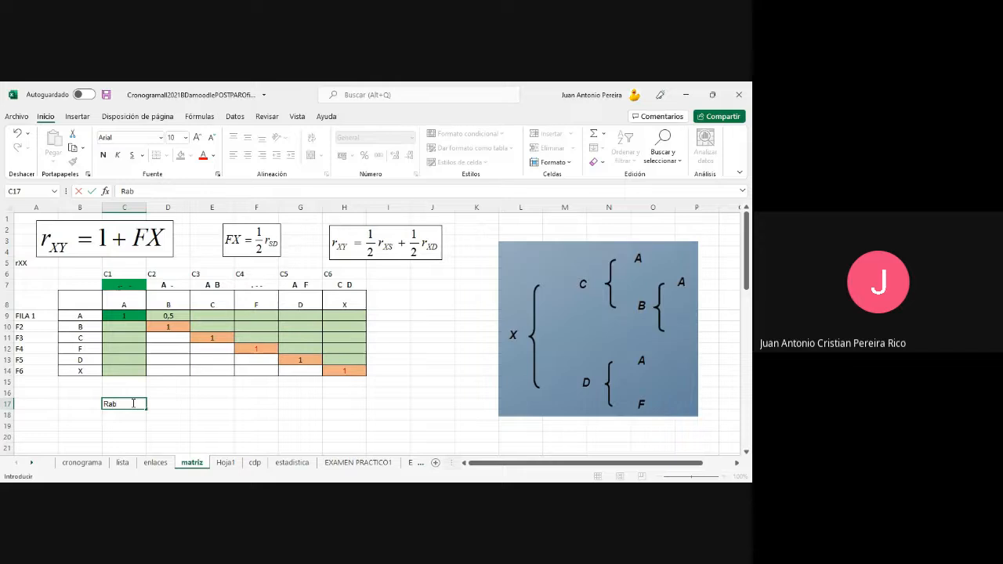
{"action": "key", "text": "Tab"}
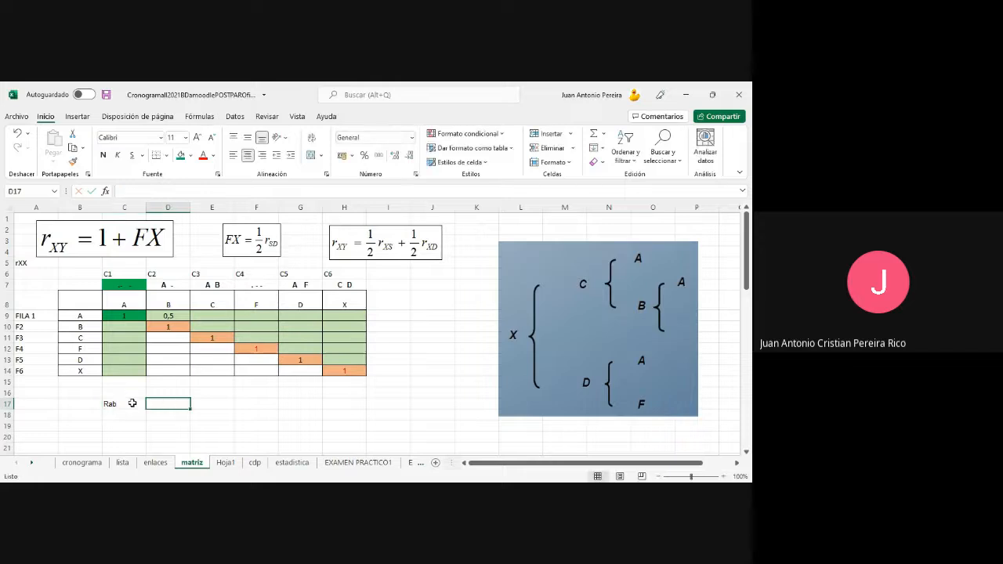
{"action": "type", "text": "0,5"}
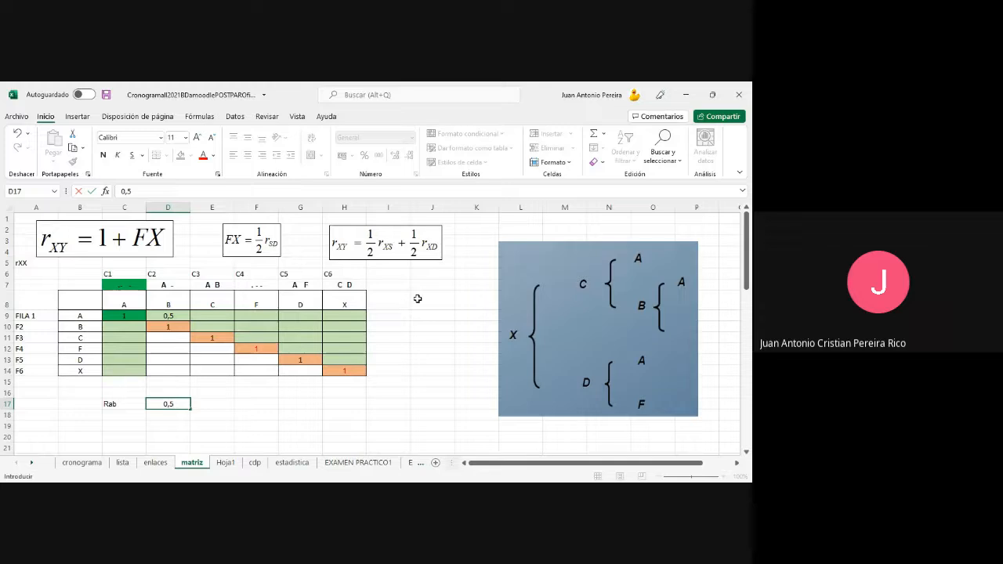
{"action": "key", "text": "Return"}
{"action": "key", "text": "Up"}
{"action": "key", "text": "Right"}
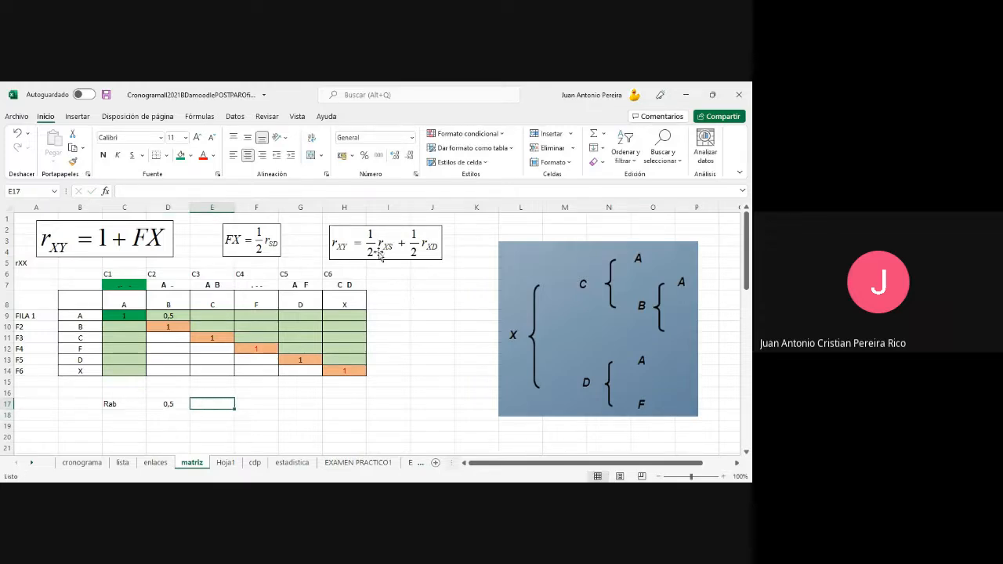
Check the A and B headers against diagonal cell C9, and enter 1 in E17 as the relationship of A with itself
{"action": "left_click", "coordinate": [75, 316]}
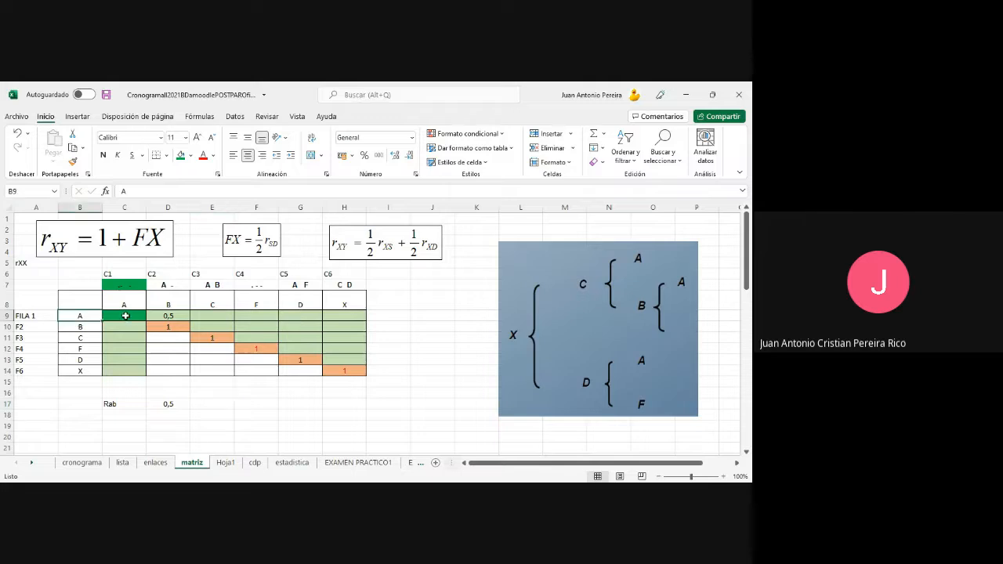
{"action": "left_click", "coordinate": [171, 304]}
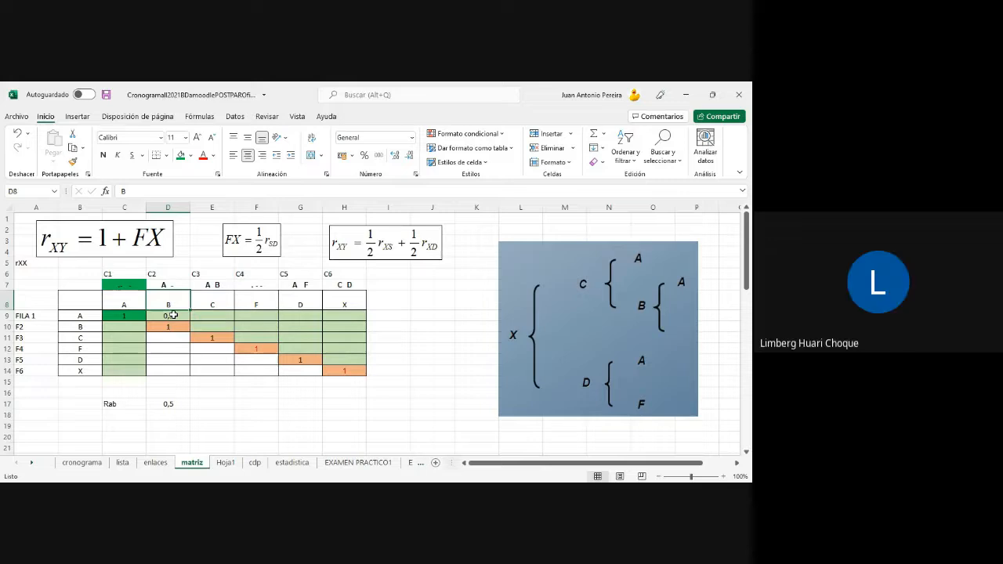
{"action": "left_click", "coordinate": [96, 316]}
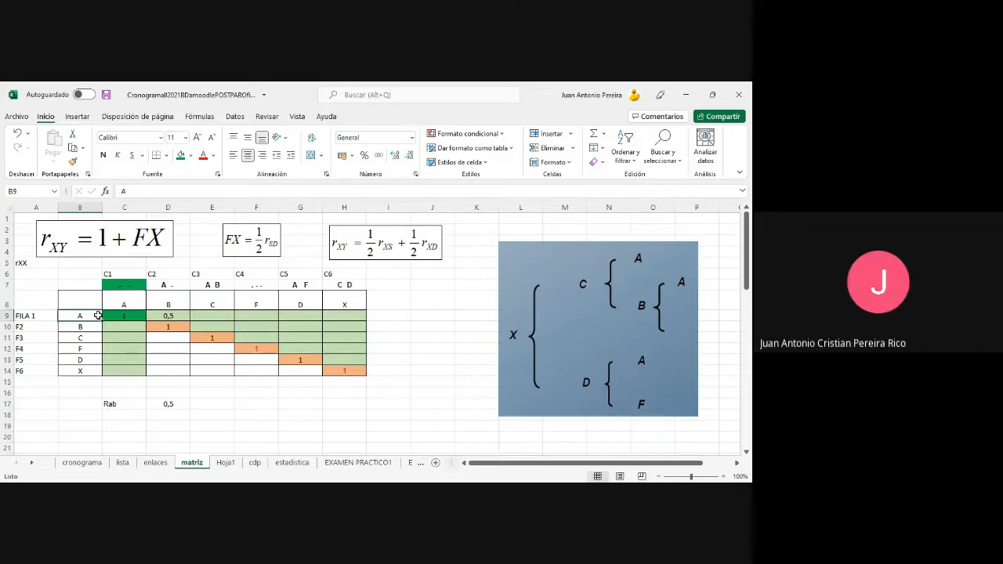
{"action": "left_click", "coordinate": [123, 315]}
{"action": "left_click", "coordinate": [123, 305]}
{"action": "left_click", "coordinate": [122, 314]}
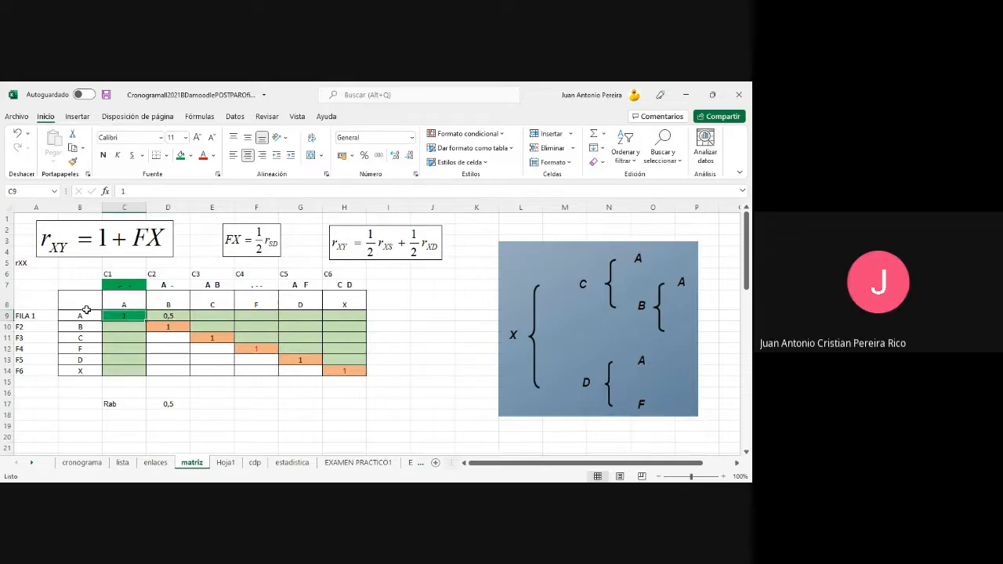
{"action": "left_click", "coordinate": [93, 314]}
{"action": "left_click", "coordinate": [121, 316]}
{"action": "left_click", "coordinate": [206, 403]}
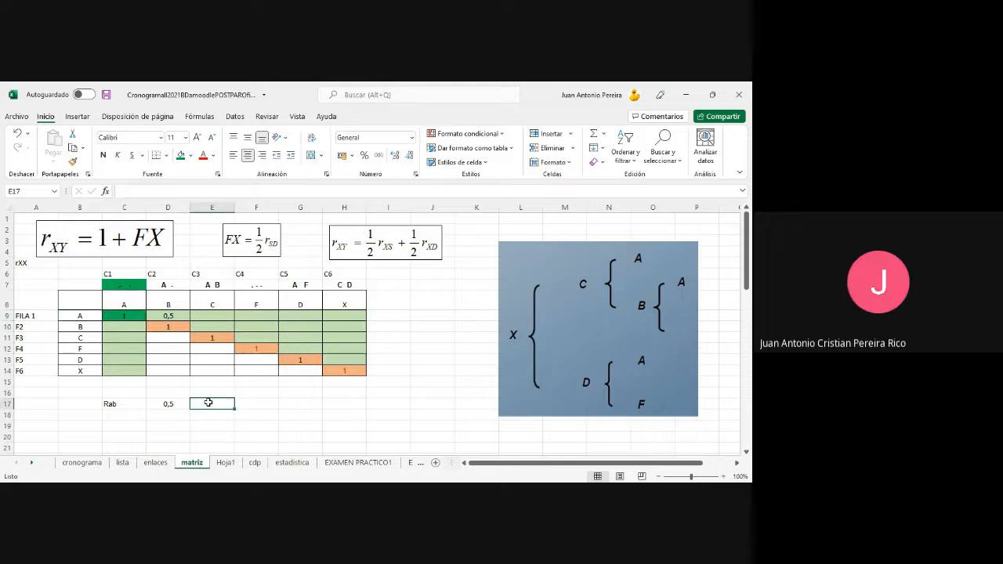
{"action": "type", "text": "1"}
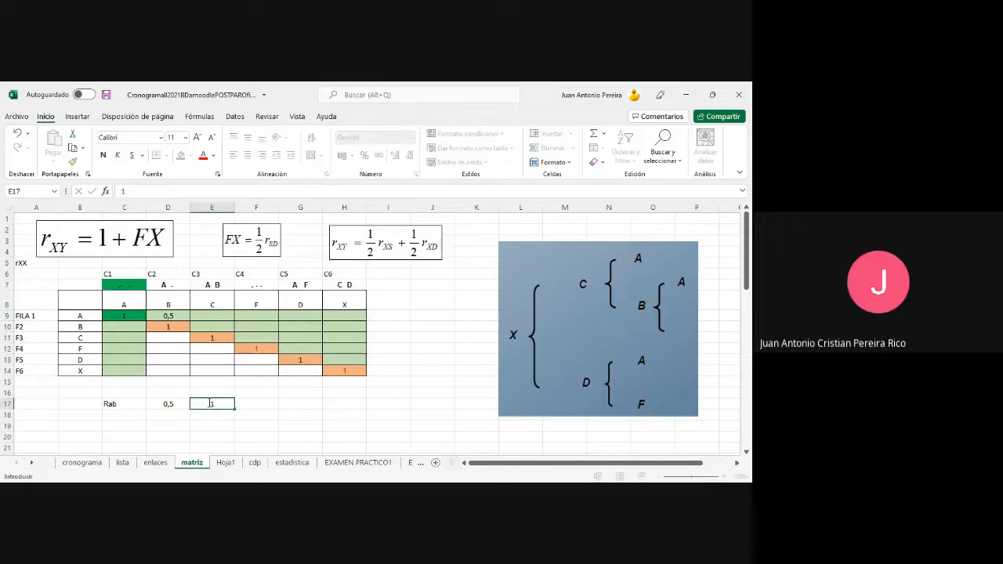
Calculate the first term of Rab in D19 with the formula =D17*E17
{"action": "left_click", "coordinate": [180, 427]}
{"action": "type", "text": "="}
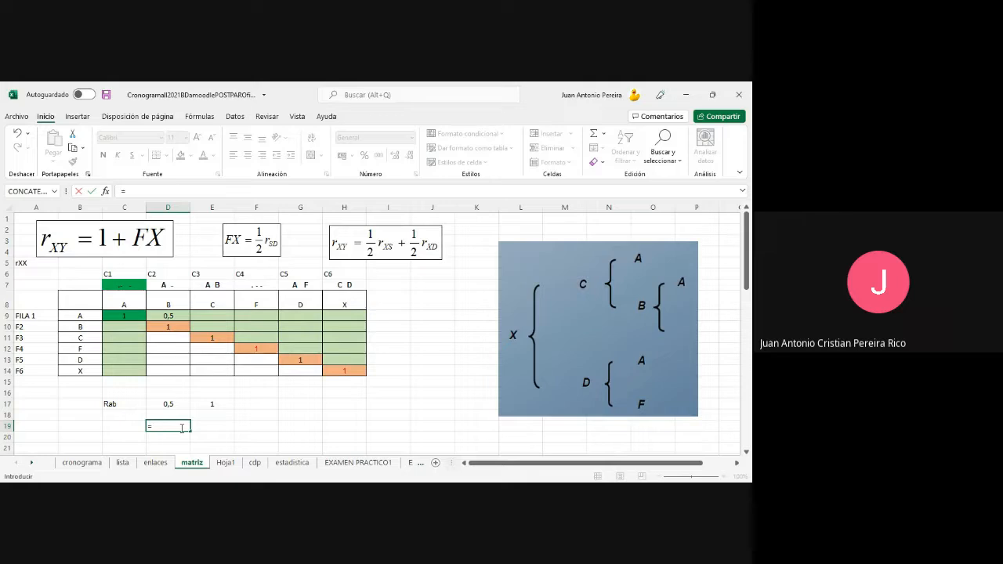
{"action": "left_click", "coordinate": [180, 403]}
{"action": "type", "text": "*"}
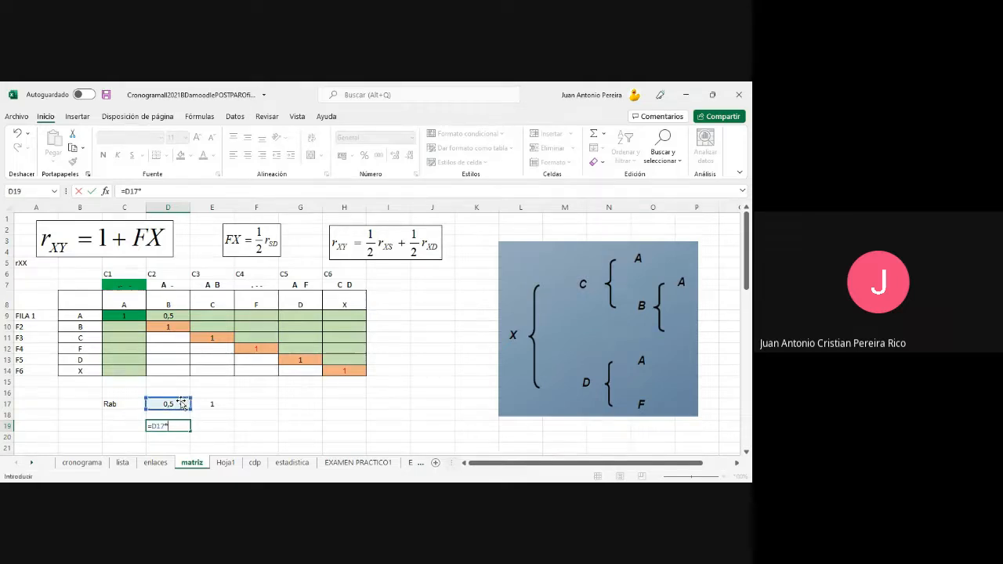
{"action": "left_click", "coordinate": [209, 403]}
{"action": "key", "text": "Return"}
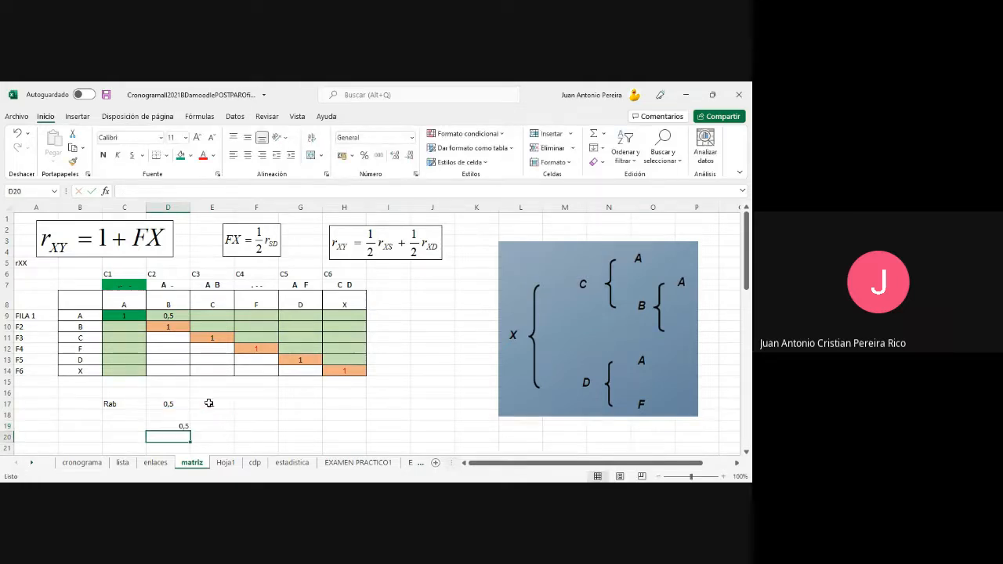
Add the second Rab term in row 17: mas in F17, 0,5 in G17 and 0 in H17
{"action": "left_click", "coordinate": [237, 405]}
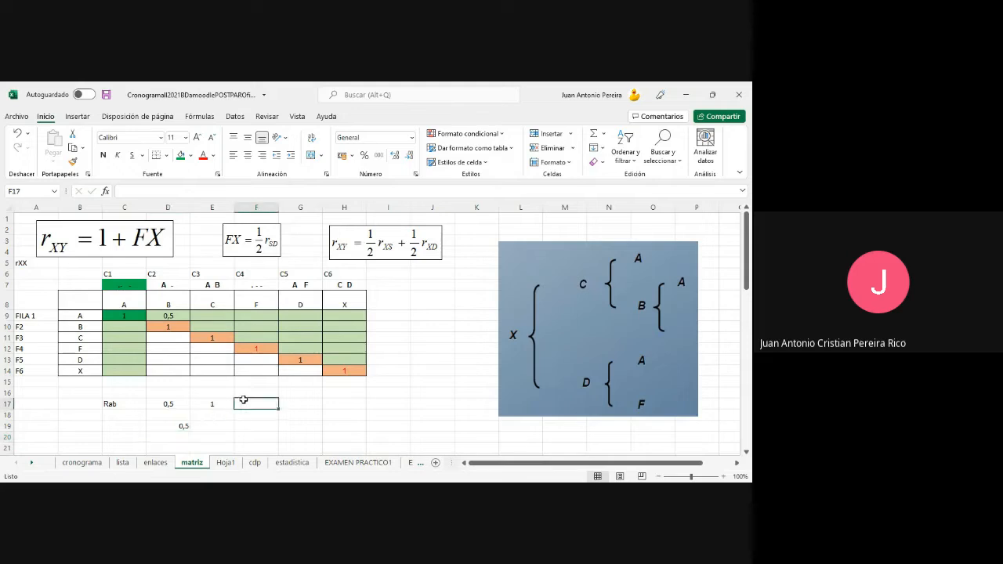
{"action": "type", "text": "mas"}
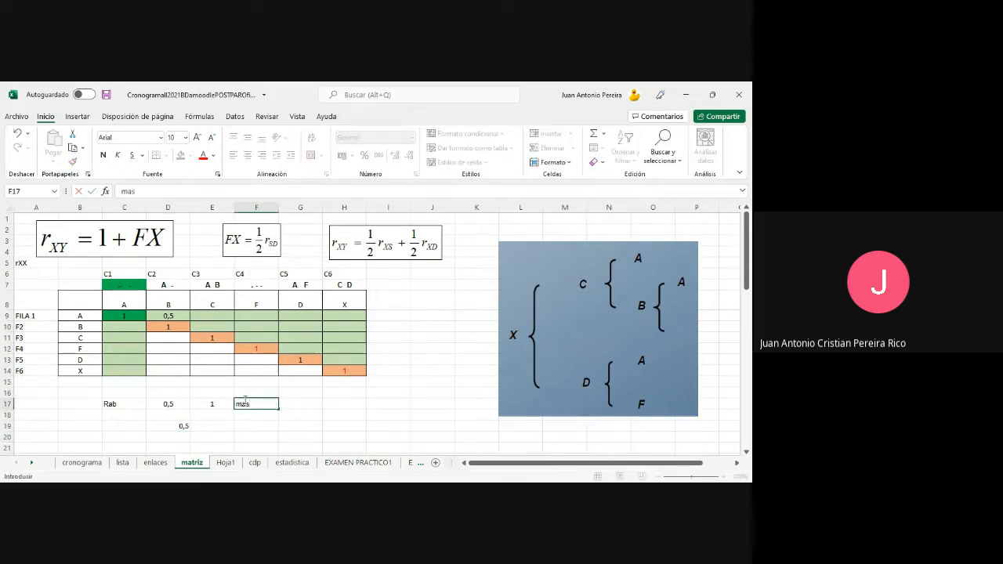
{"action": "left_click", "coordinate": [313, 405]}
{"action": "type", "text": "0,5"}
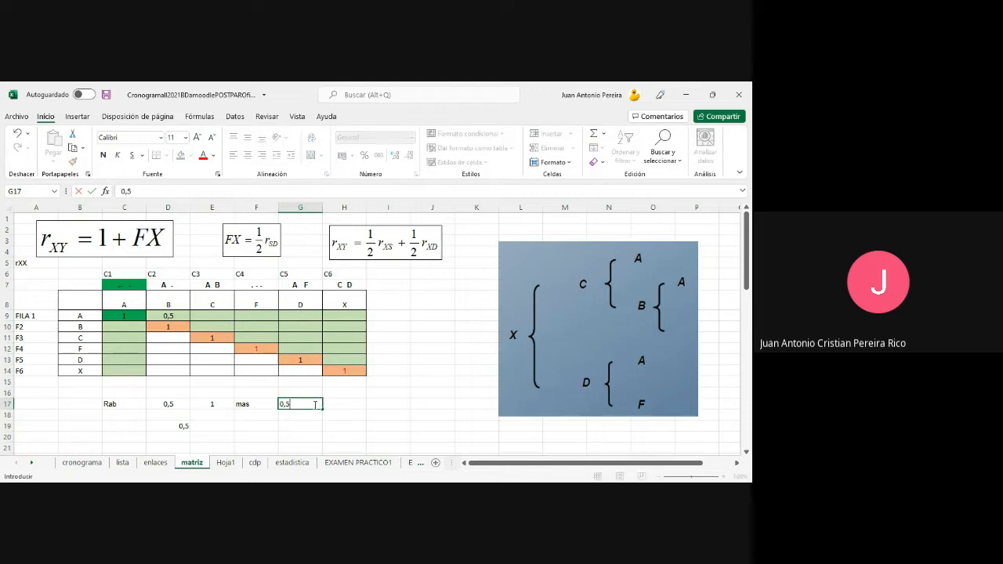
{"action": "left_click", "coordinate": [79, 315]}
{"action": "left_click", "coordinate": [161, 315]}
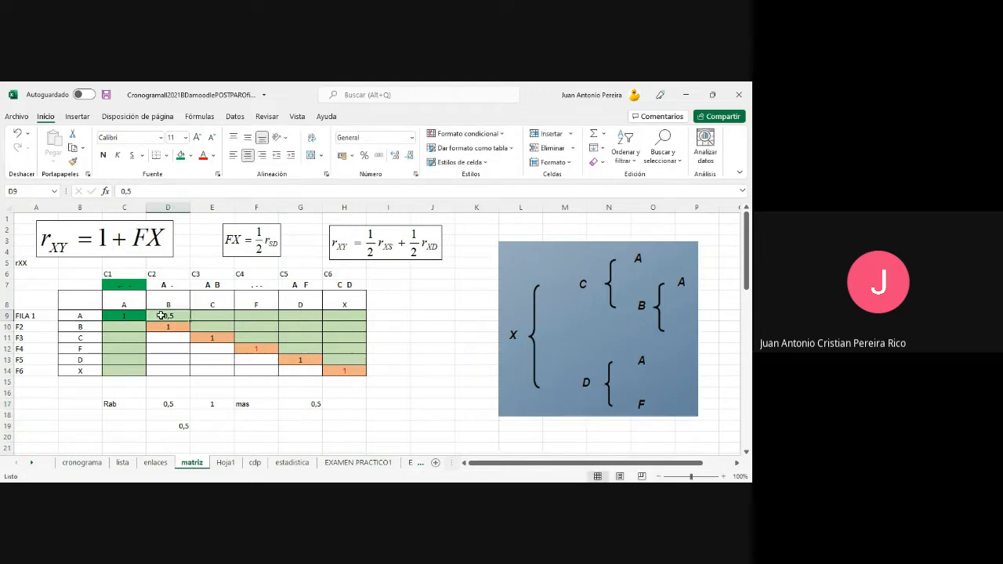
{"action": "left_click", "coordinate": [355, 406]}
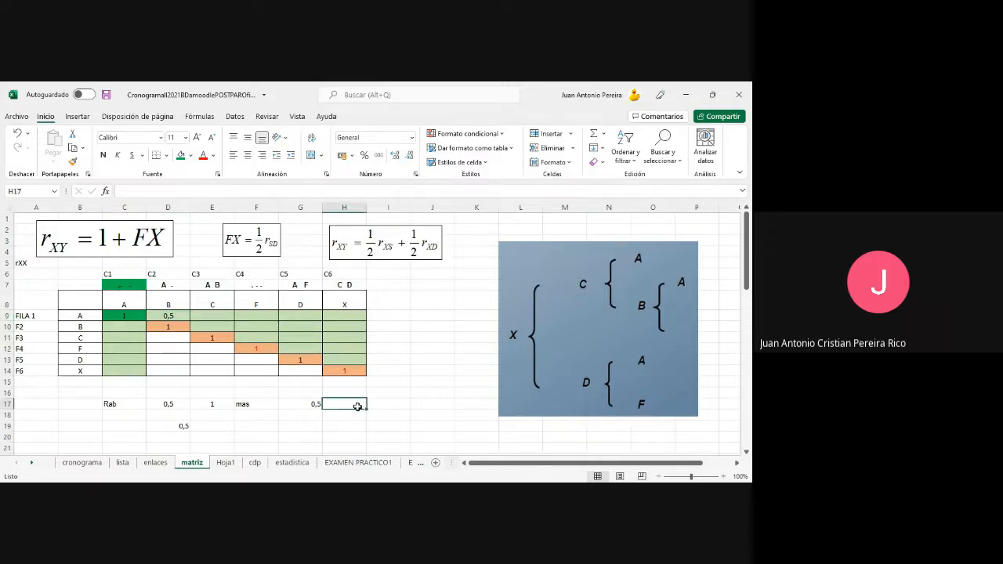
{"action": "type", "text": "0"}
{"action": "key", "text": "Return"}
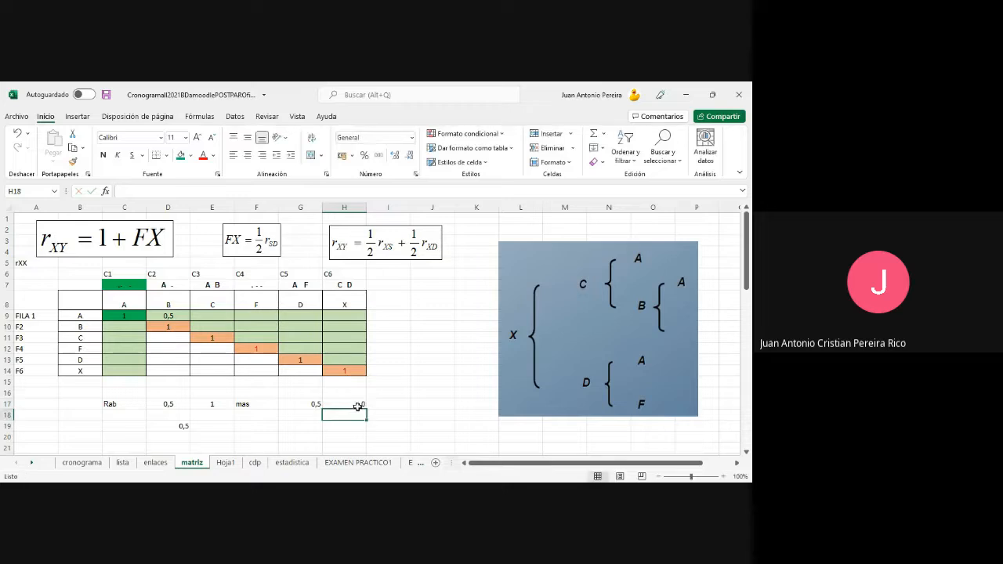
Calculate the second term of Rab in G19 with the formula =(G17*H17)
{"action": "left_click", "coordinate": [303, 428]}
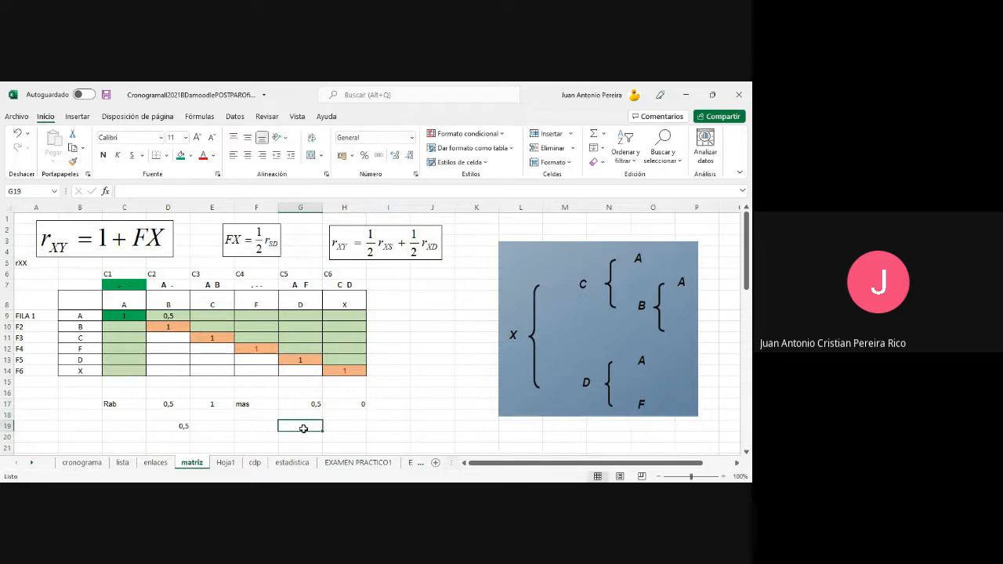
{"action": "type", "text": "=("}
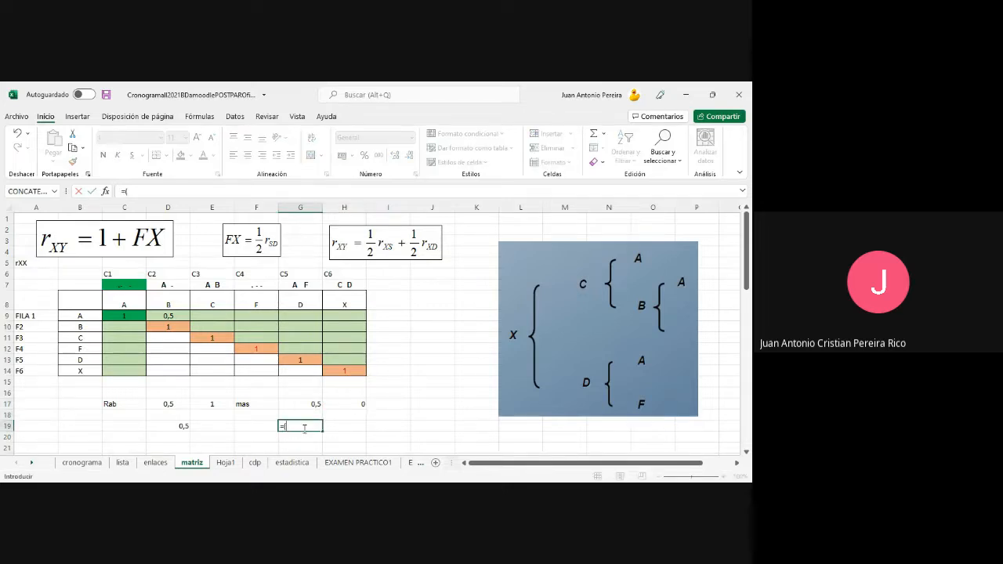
{"action": "left_click", "coordinate": [298, 403]}
{"action": "type", "text": "*"}
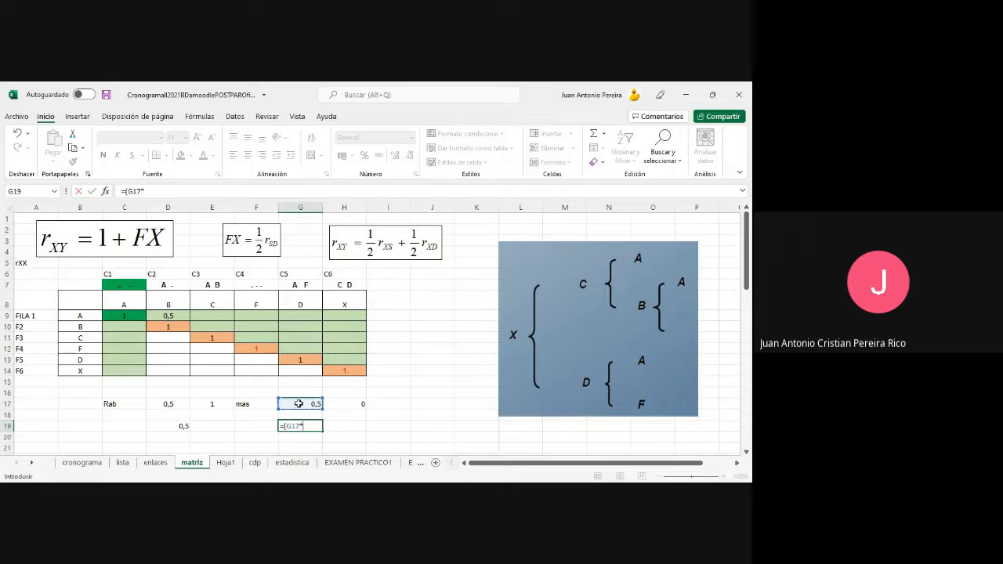
{"action": "left_click", "coordinate": [360, 404]}
{"action": "type", "text": ")"}
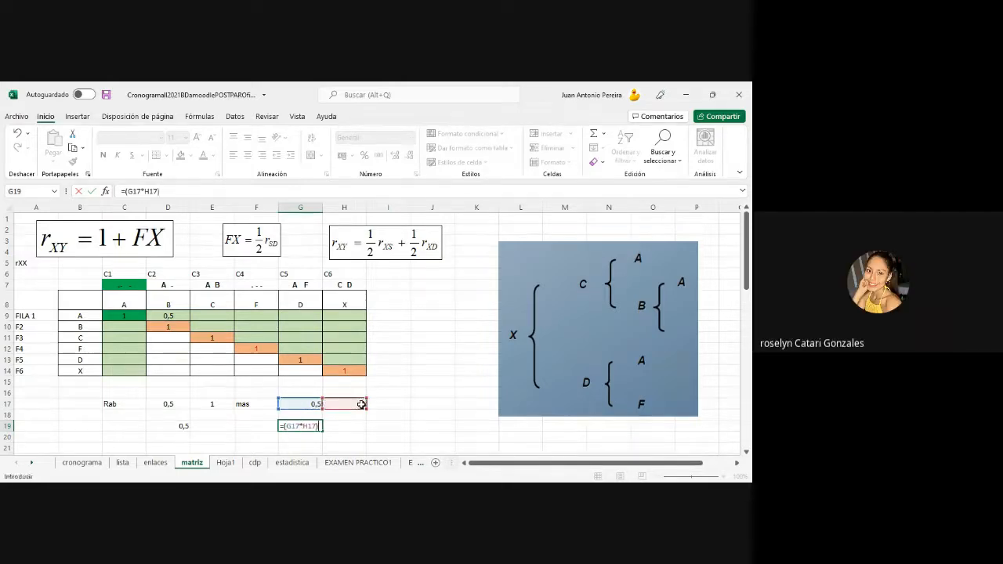
{"action": "key", "text": "Return"}
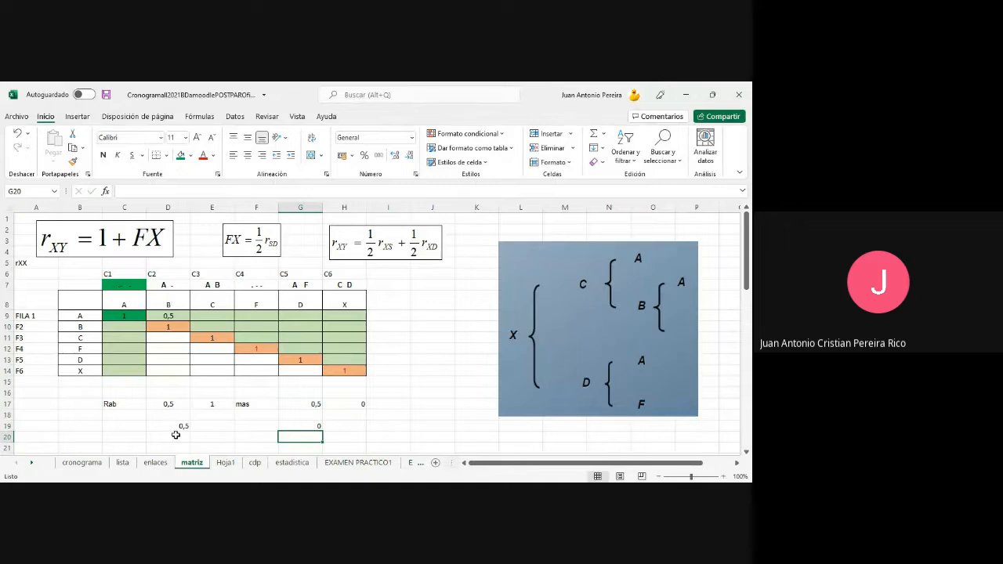
Add the two Rab terms in I19 with the formula =D19+G19
{"action": "left_click", "coordinate": [398, 428]}
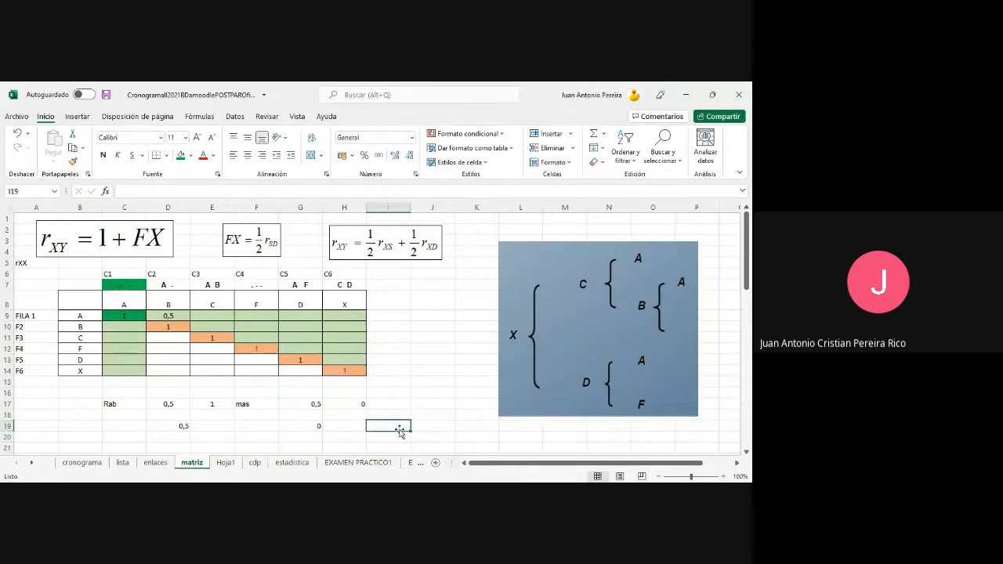
{"action": "type", "text": "="}
{"action": "left_click", "coordinate": [174, 424]}
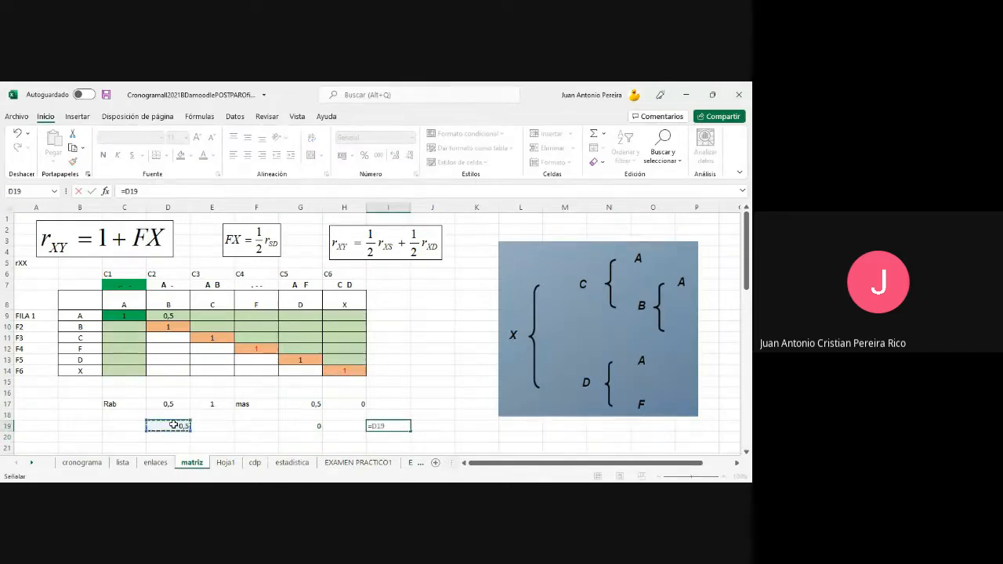
{"action": "type", "text": "+"}
{"action": "left_click", "coordinate": [312, 426]}
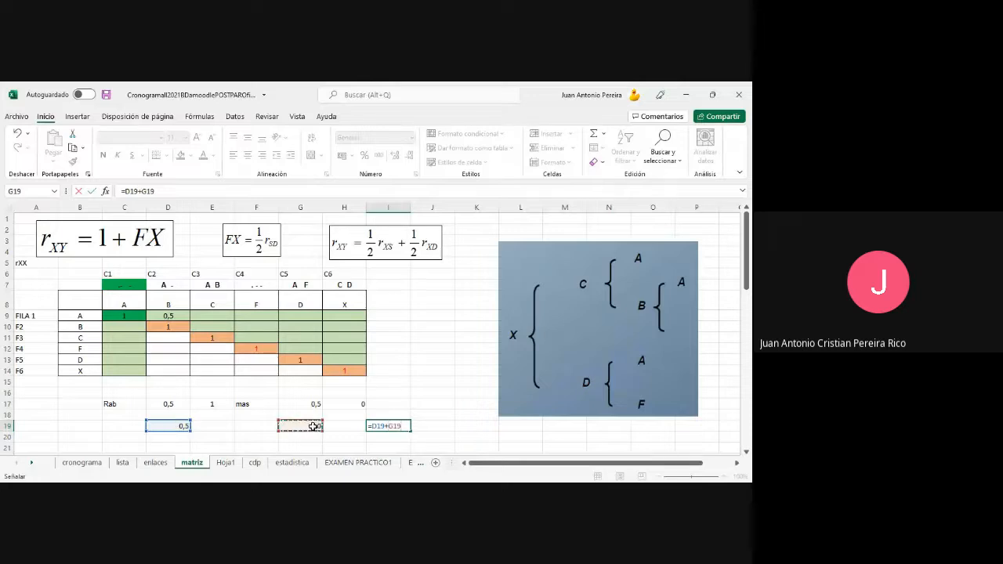
{"action": "key", "text": "Return"}
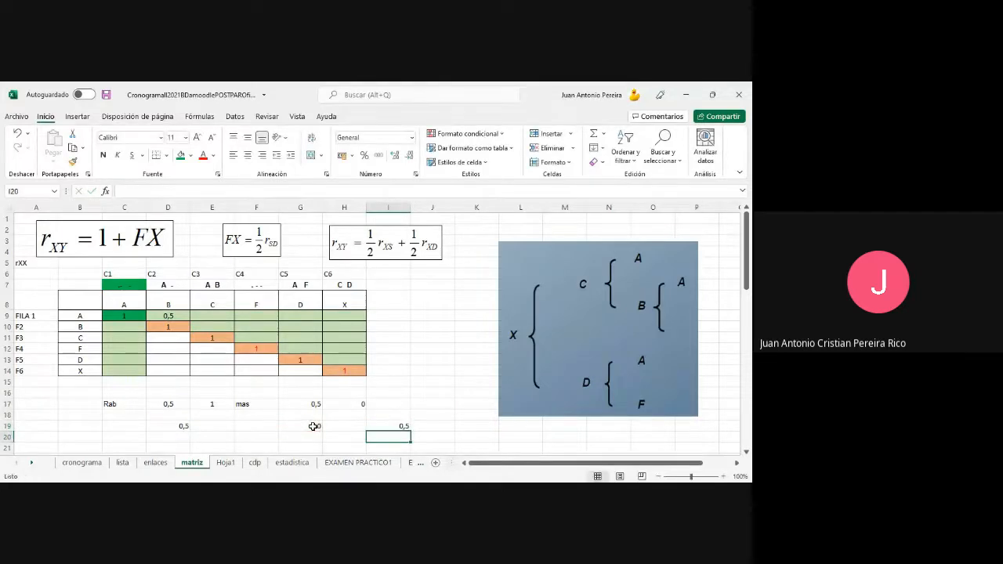
Enter 0,75 in cell E9 for the relationship between A and C
{"action": "left_click", "coordinate": [179, 315]}
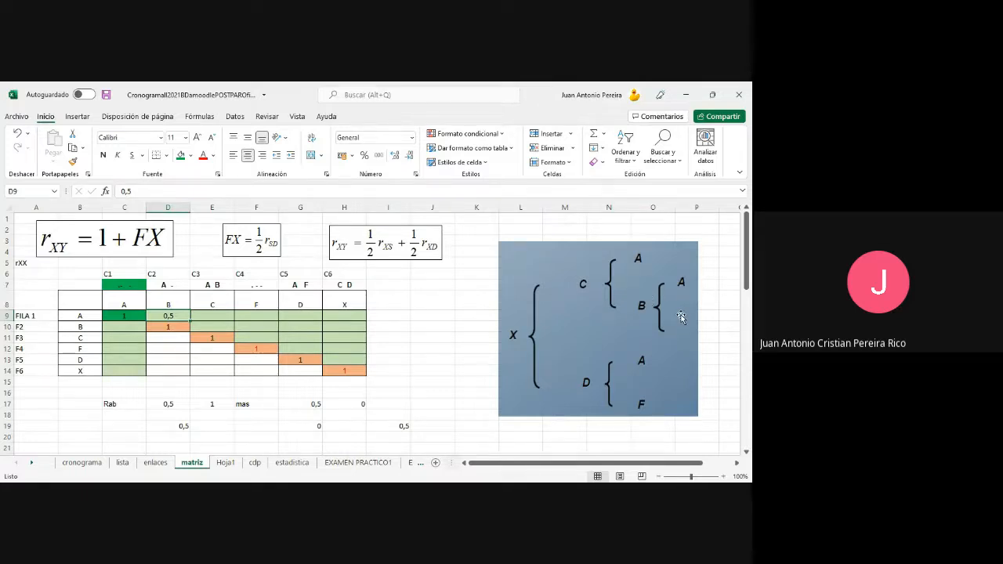
{"action": "left_click", "coordinate": [226, 314]}
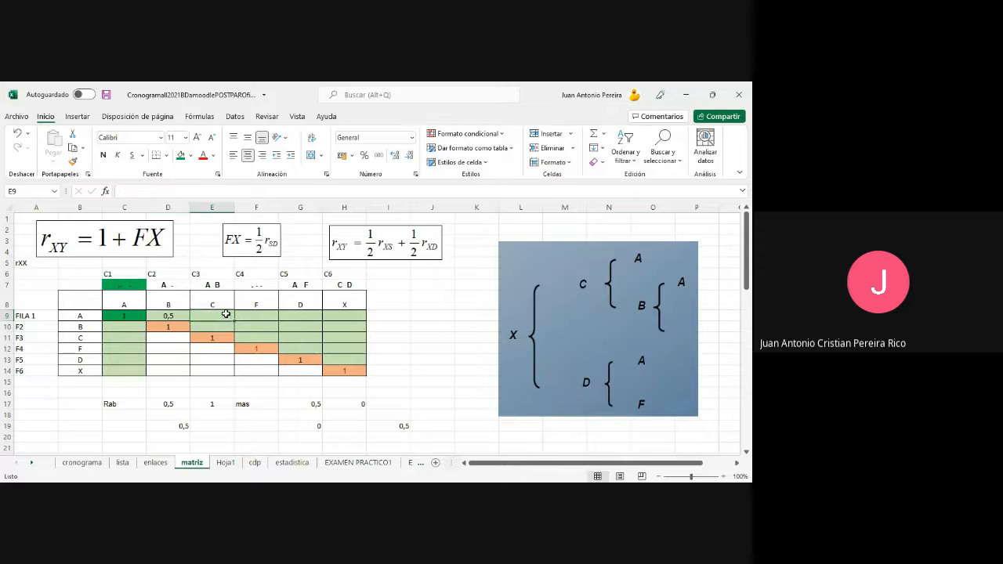
{"action": "type", "text": "0,75"}
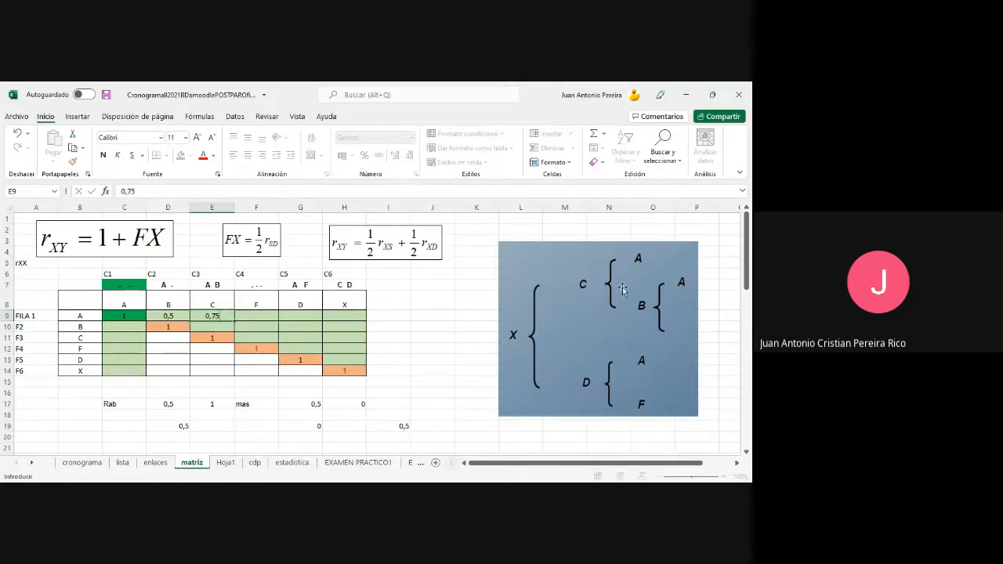
{"action": "left_click", "coordinate": [623, 290]}
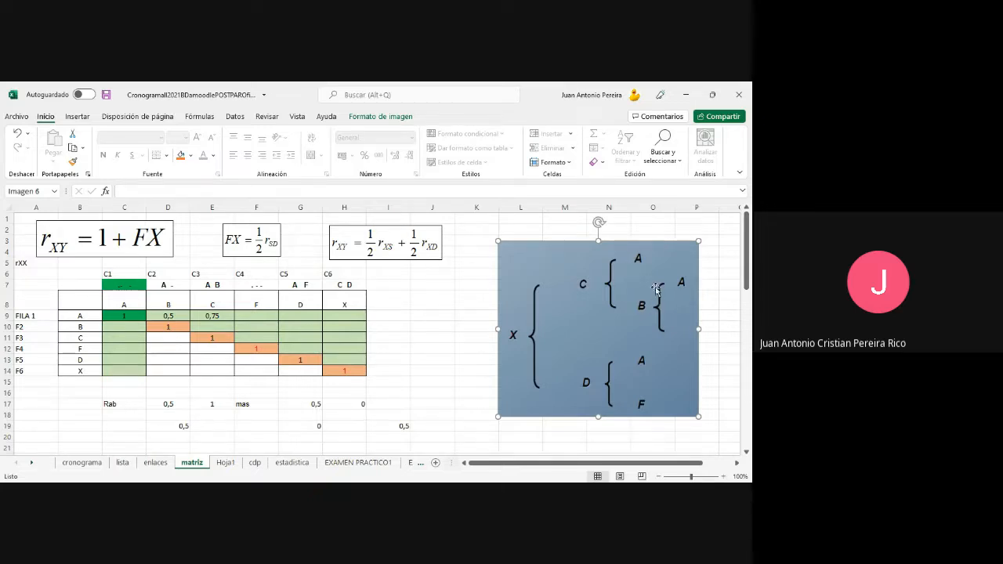
Relabel the calculation in C17 as Rac for the relationship between A and C
{"action": "left_click", "coordinate": [216, 315]}
{"action": "left_click", "coordinate": [171, 316]}
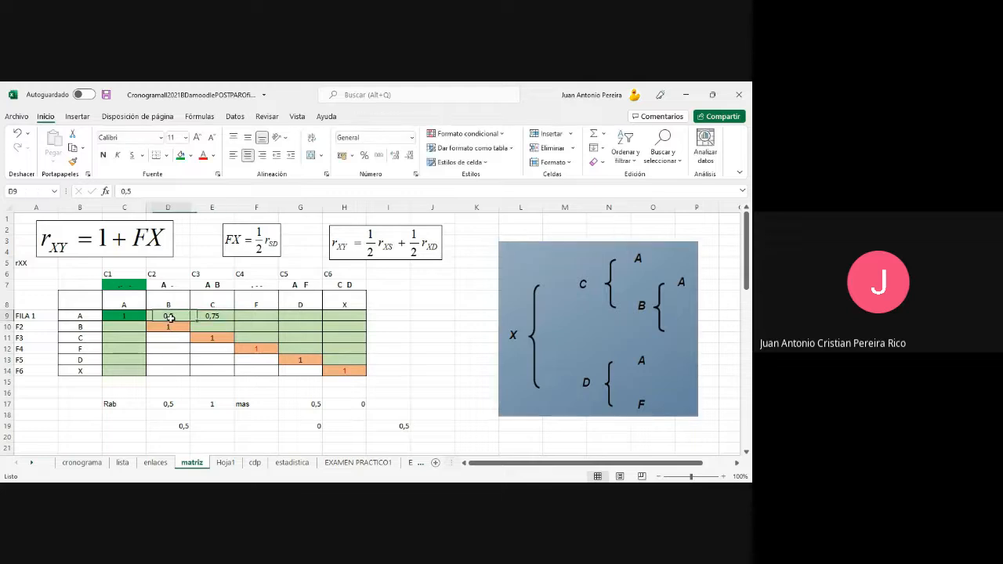
{"action": "left_click", "coordinate": [199, 319]}
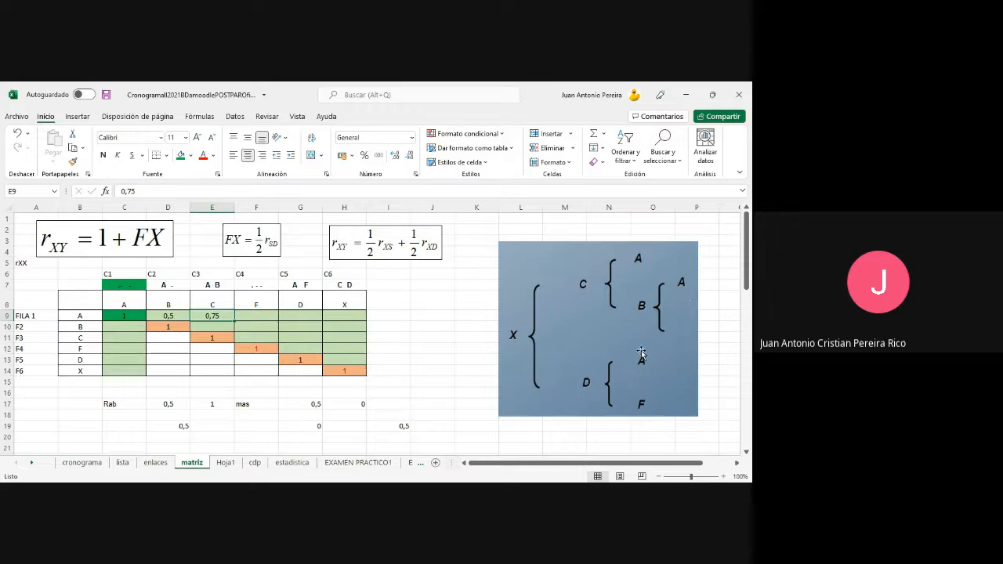
{"action": "left_click", "coordinate": [113, 403]}
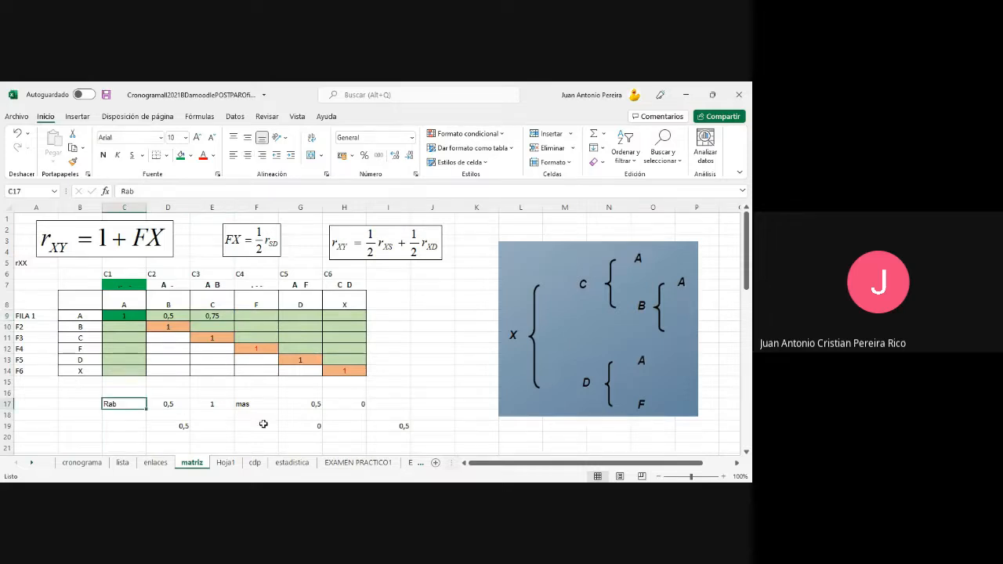
{"action": "type", "text": "R"}
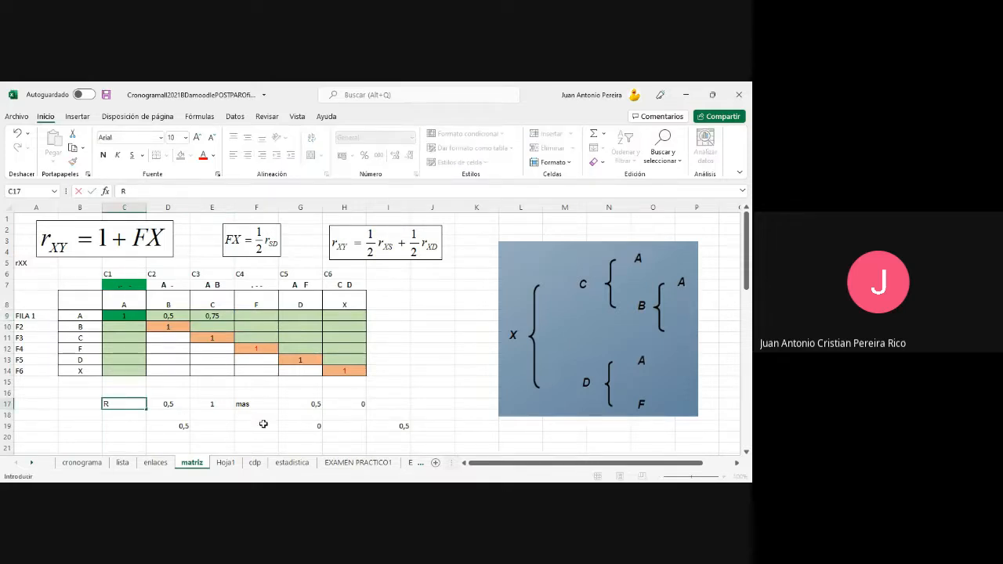
{"action": "type", "text": "ac"}
{"action": "key", "text": "Tab"}
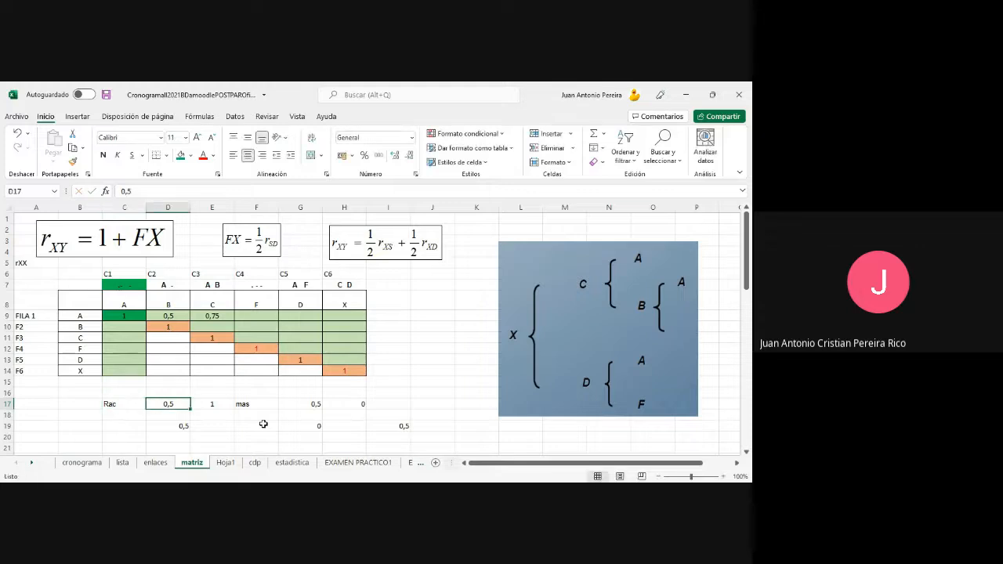
{"action": "key", "text": "Right"}
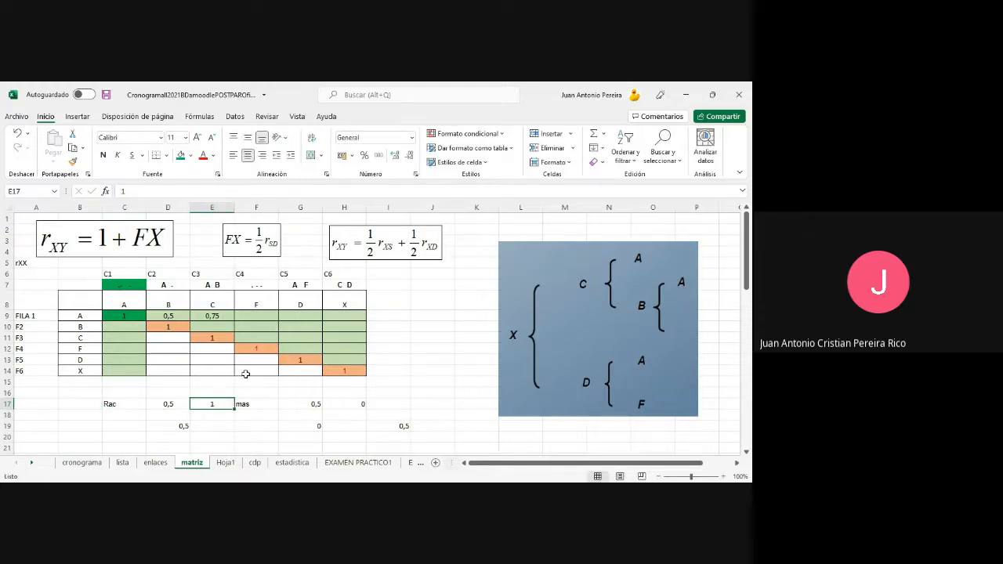
Review the row A entries for A and C in the matrix against the first-term factor in E17
{"action": "left_click", "coordinate": [83, 316]}
{"action": "left_click", "coordinate": [212, 314]}
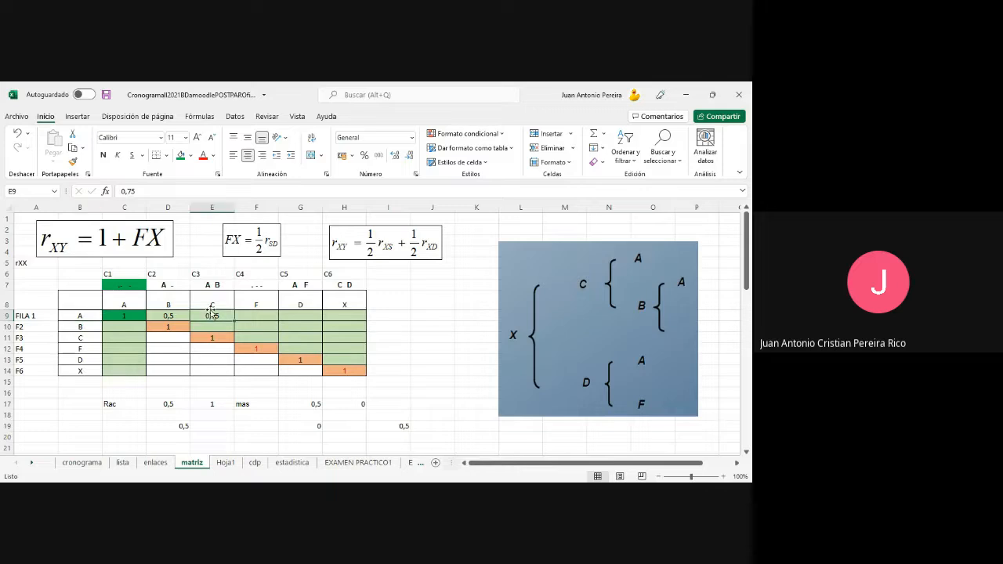
{"action": "left_click", "coordinate": [218, 303]}
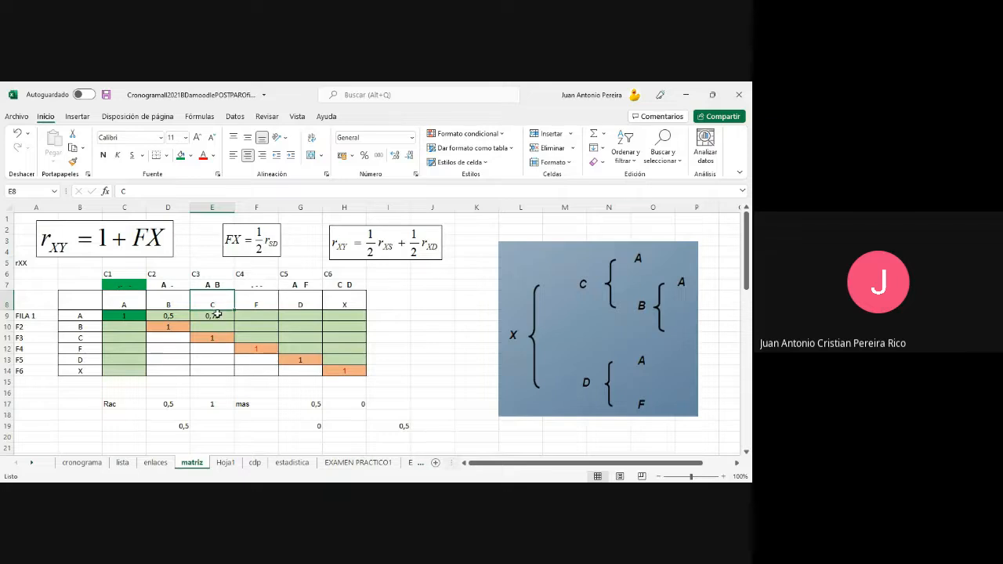
{"action": "left_click", "coordinate": [217, 314]}
{"action": "left_click", "coordinate": [217, 309]}
{"action": "left_click", "coordinate": [216, 314]}
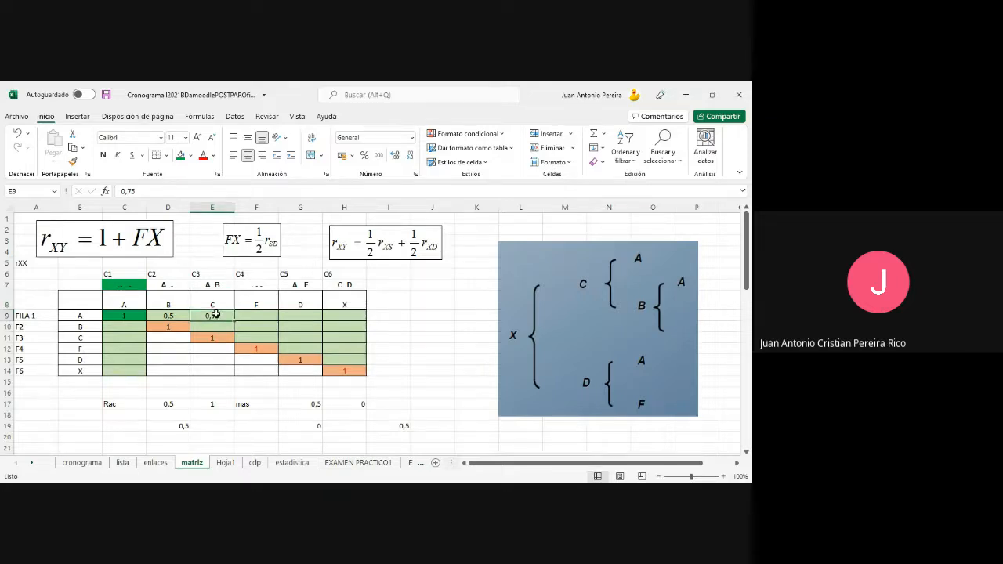
{"action": "left_click", "coordinate": [123, 315]}
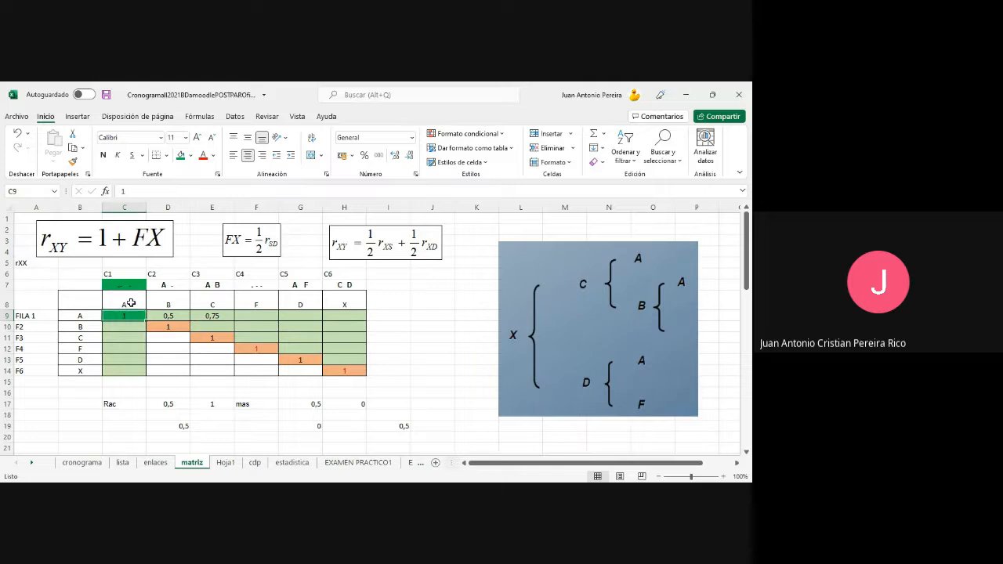
{"action": "left_click", "coordinate": [209, 402]}
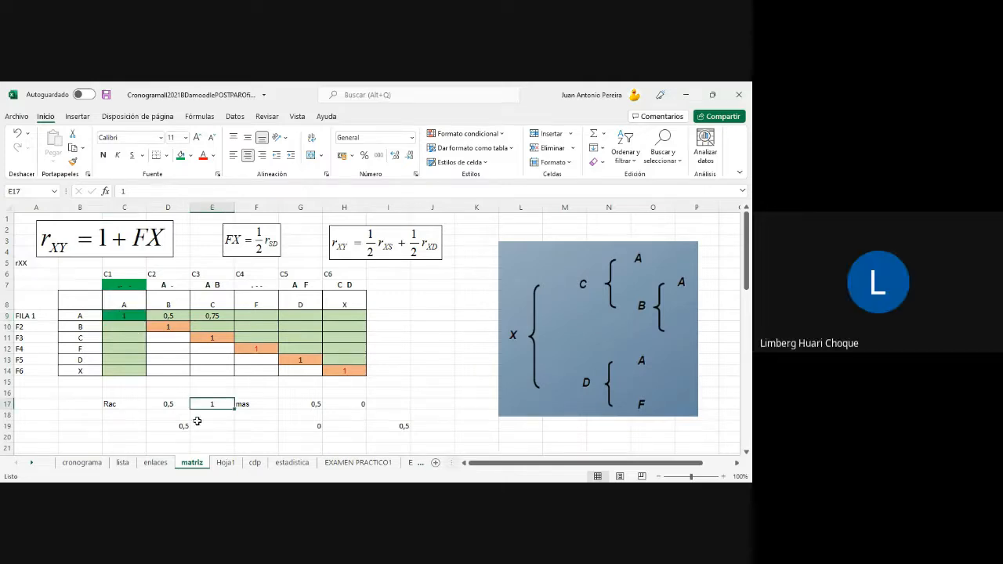
Fill the first-term result cell D19 with dark orange
{"action": "left_click", "coordinate": [182, 425]}
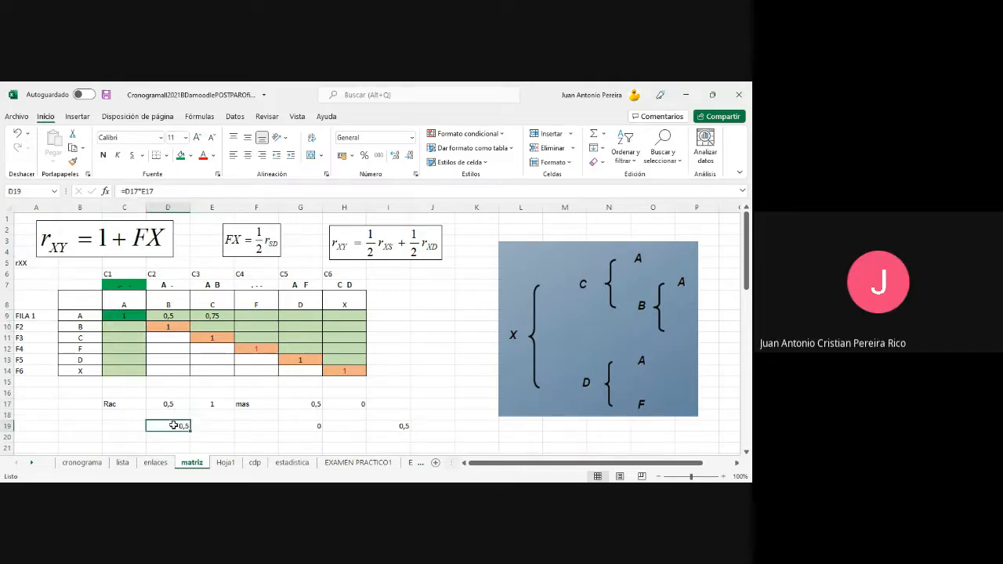
{"action": "left_click", "coordinate": [190, 155]}
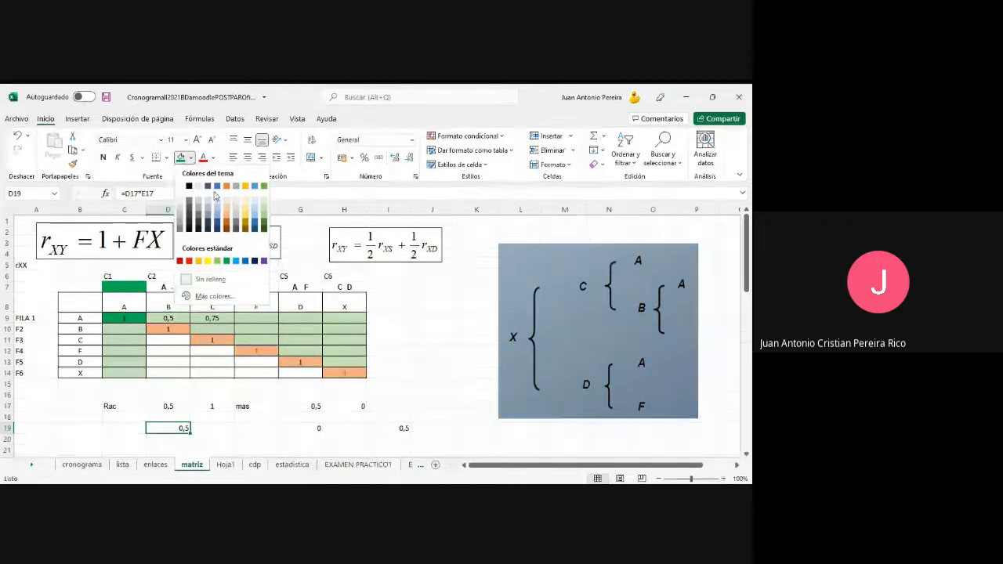
{"action": "left_click", "coordinate": [224, 205]}
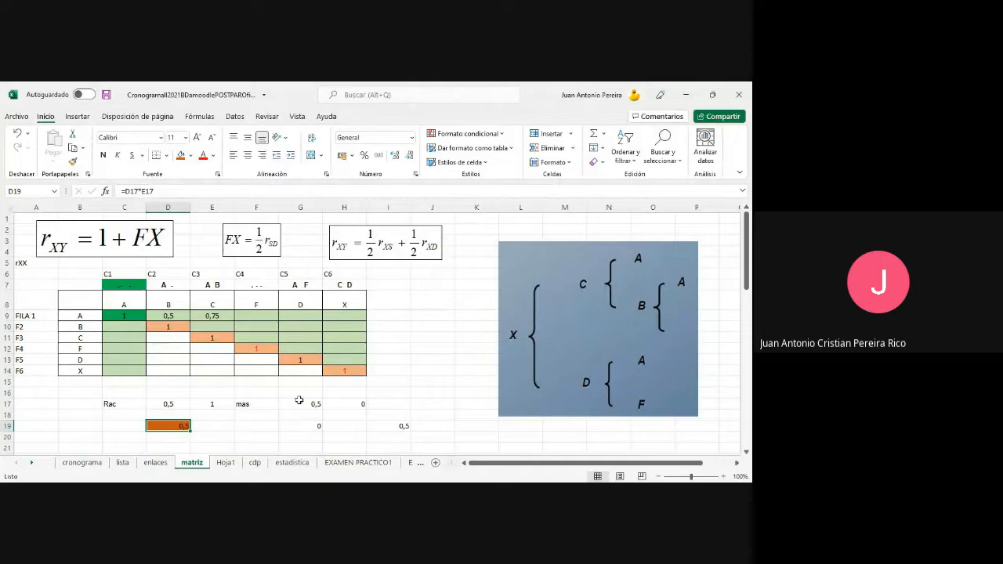
Set the second-term factor in H17 to 0,5, the relationship between A and B
{"action": "left_click", "coordinate": [83, 314]}
{"action": "left_click", "coordinate": [206, 318]}
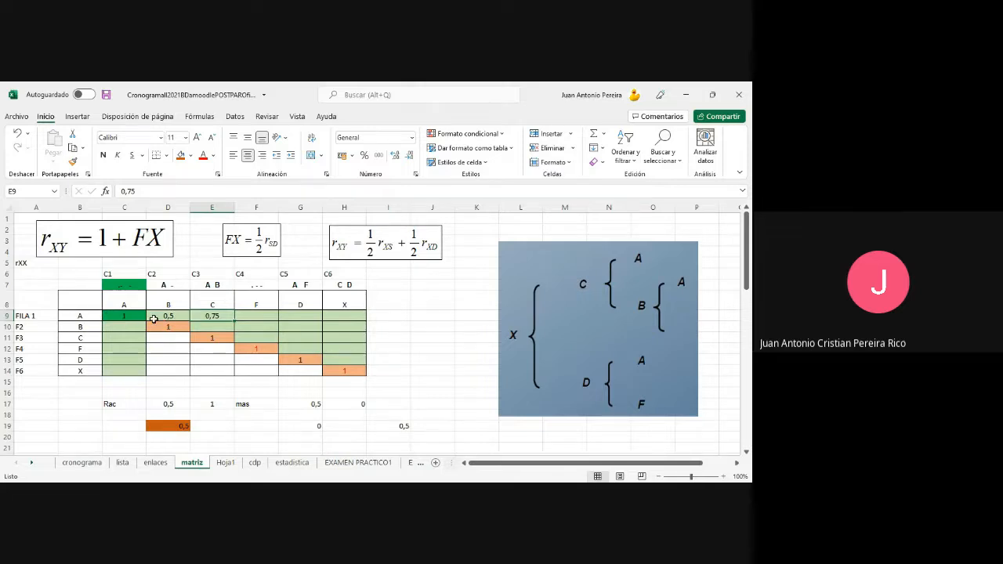
{"action": "left_click", "coordinate": [81, 316]}
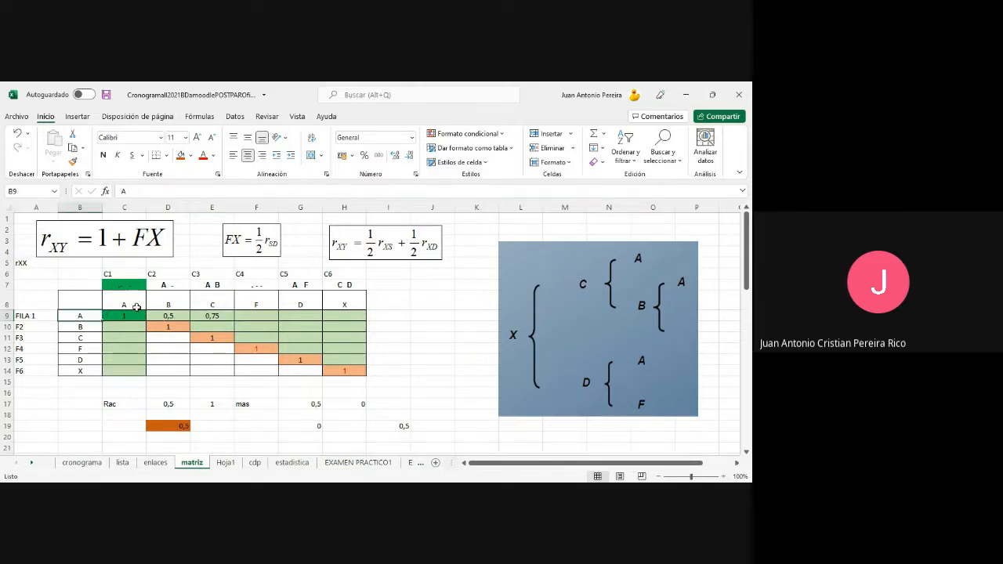
{"action": "left_click", "coordinate": [177, 314]}
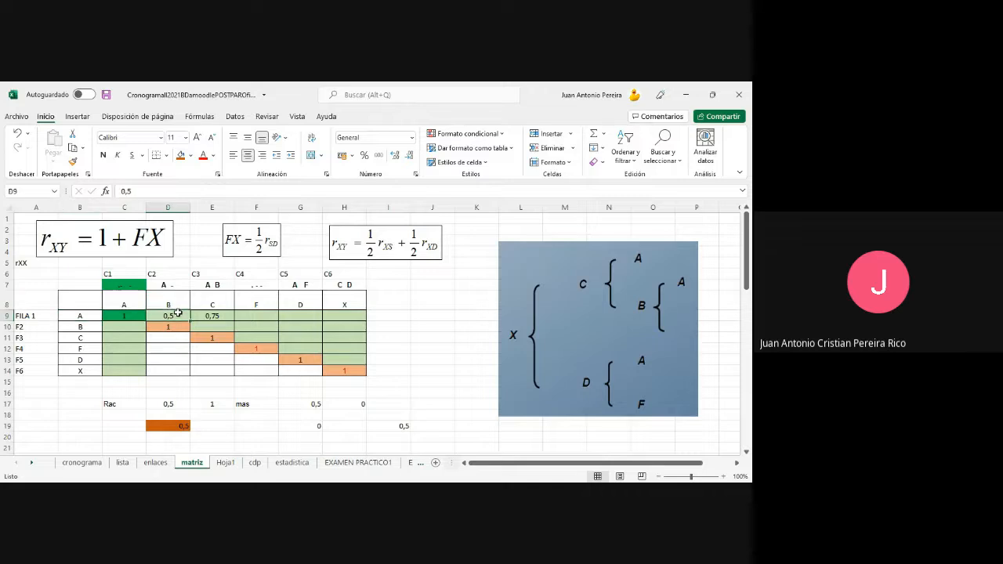
{"action": "left_click", "coordinate": [361, 407]}
{"action": "type", "text": "0,5"}
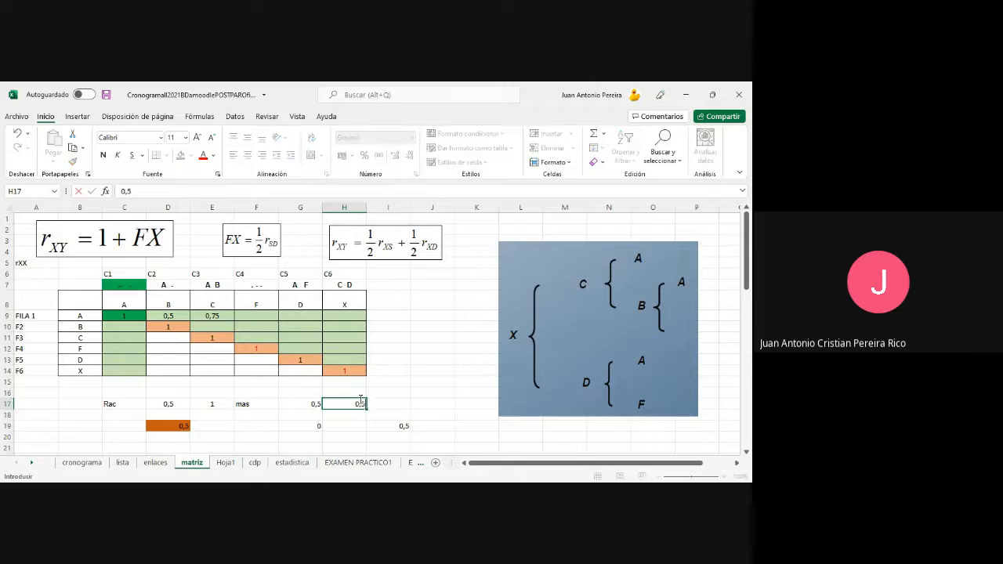
{"action": "key", "text": "Return"}
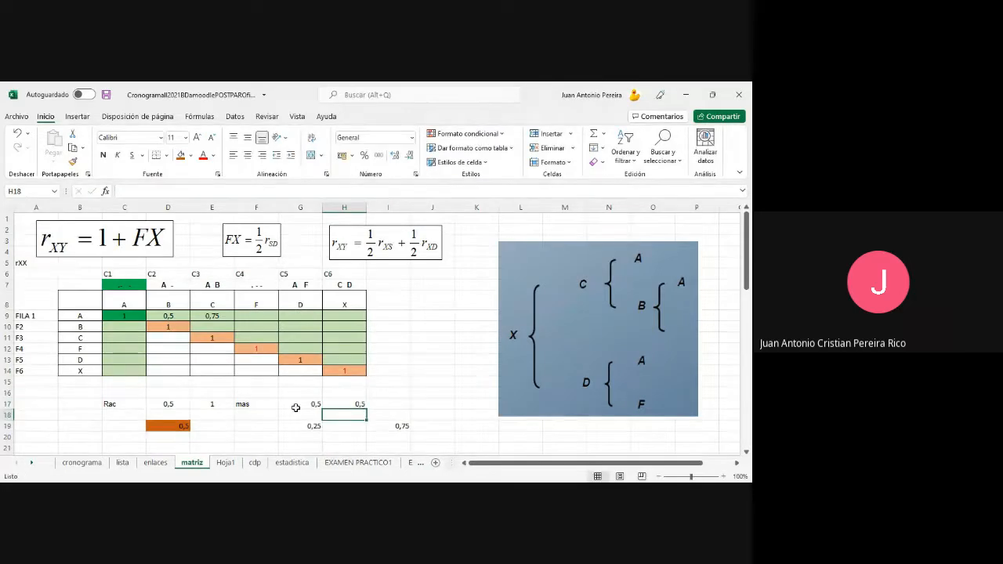
Fill the second-term result cell G19 with the same dark orange
{"action": "left_click", "coordinate": [313, 424]}
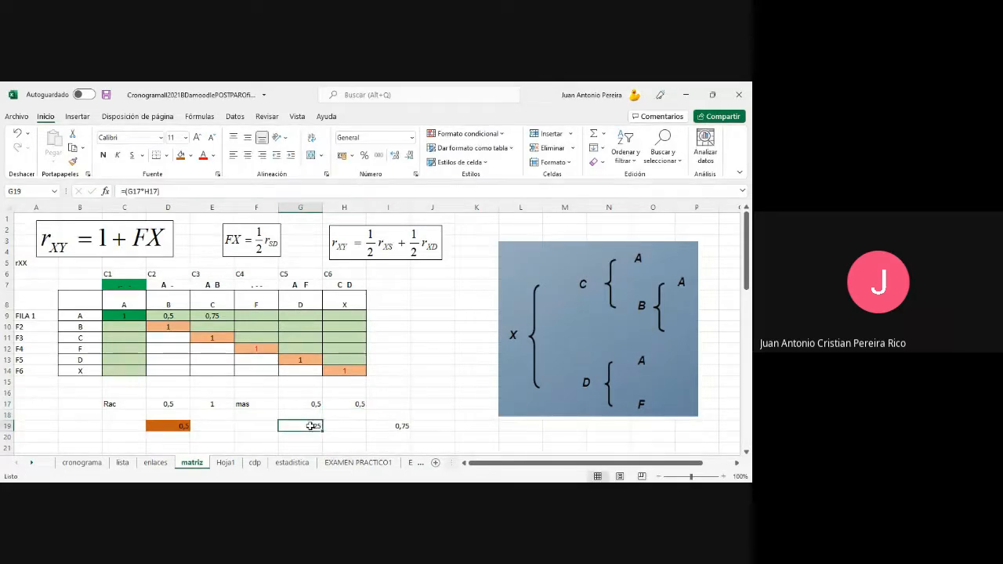
{"action": "left_click", "coordinate": [181, 155]}
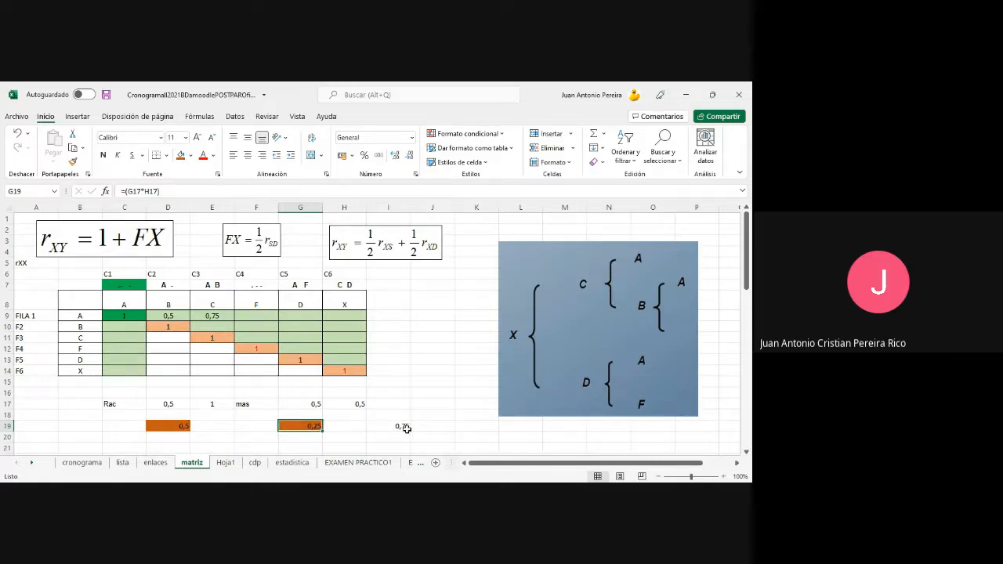
{"action": "left_click", "coordinate": [211, 316]}
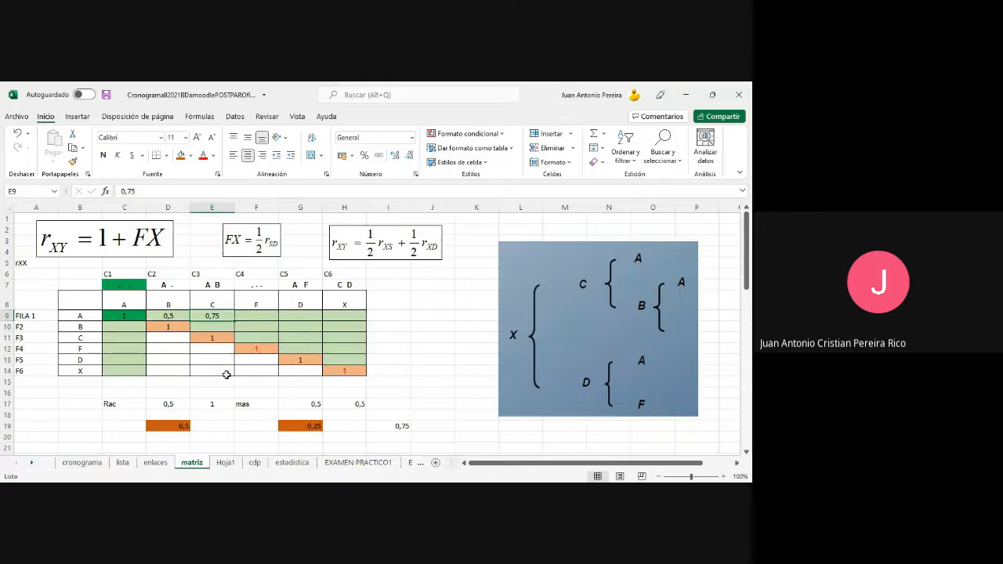
Enter 0 in cell F9 for the relationship between A and F
{"action": "left_click", "coordinate": [84, 315]}
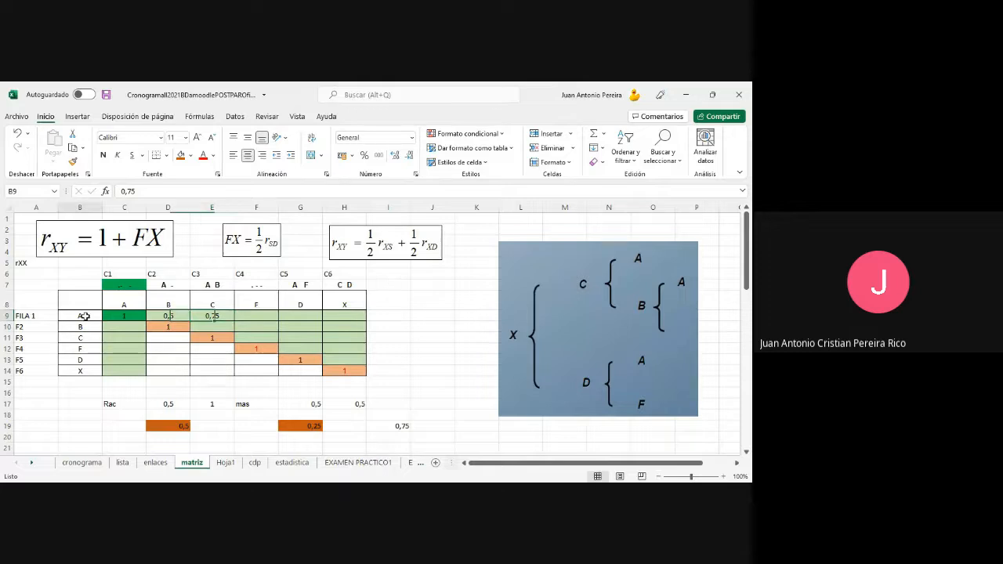
{"action": "left_click", "coordinate": [252, 302]}
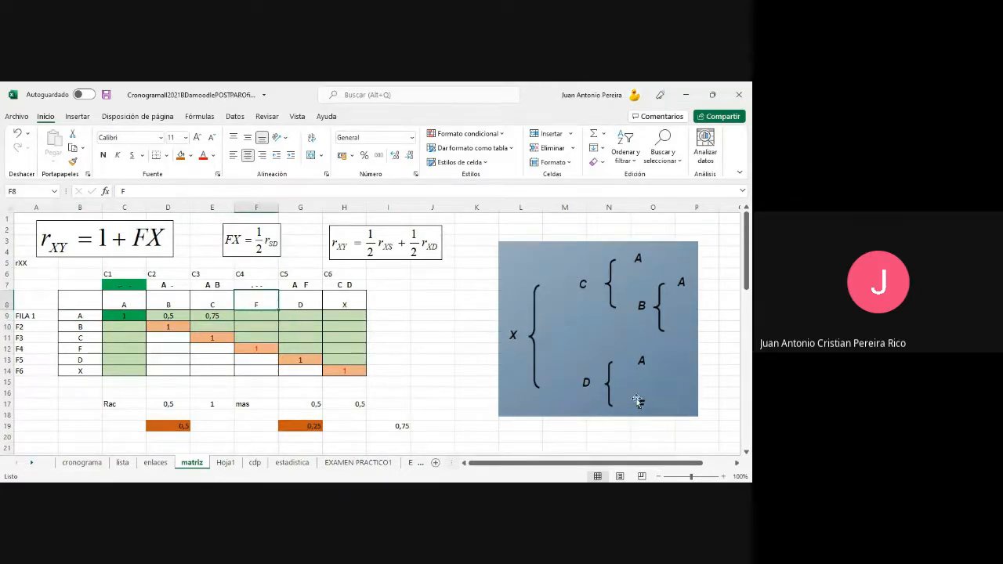
{"action": "left_click", "coordinate": [263, 316]}
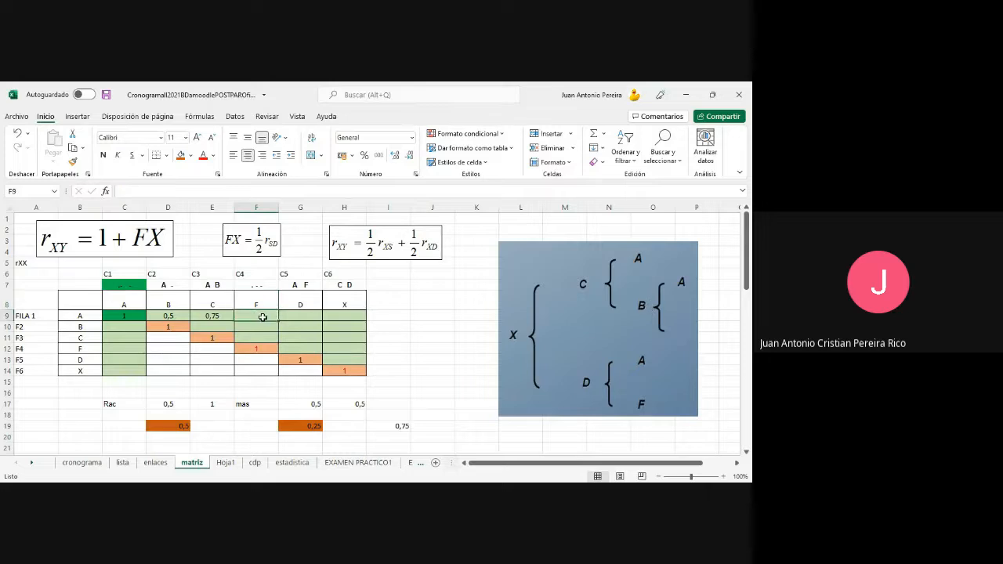
{"action": "type", "text": "0"}
{"action": "left_click", "coordinate": [423, 349]}
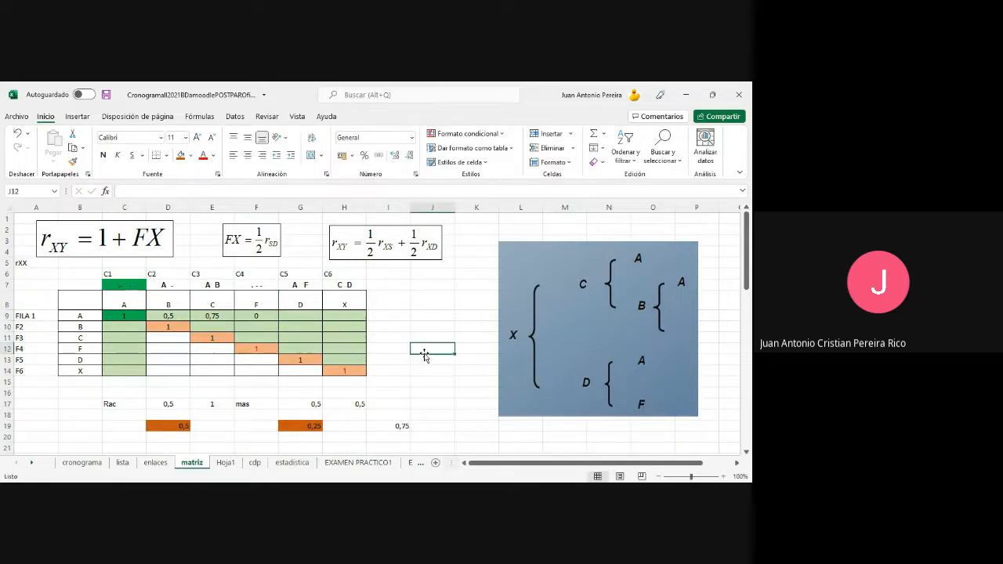
Set both relationship factors of the row 17 calculation, E17 and H17, to 0 for A and F
{"action": "left_click", "coordinate": [267, 288]}
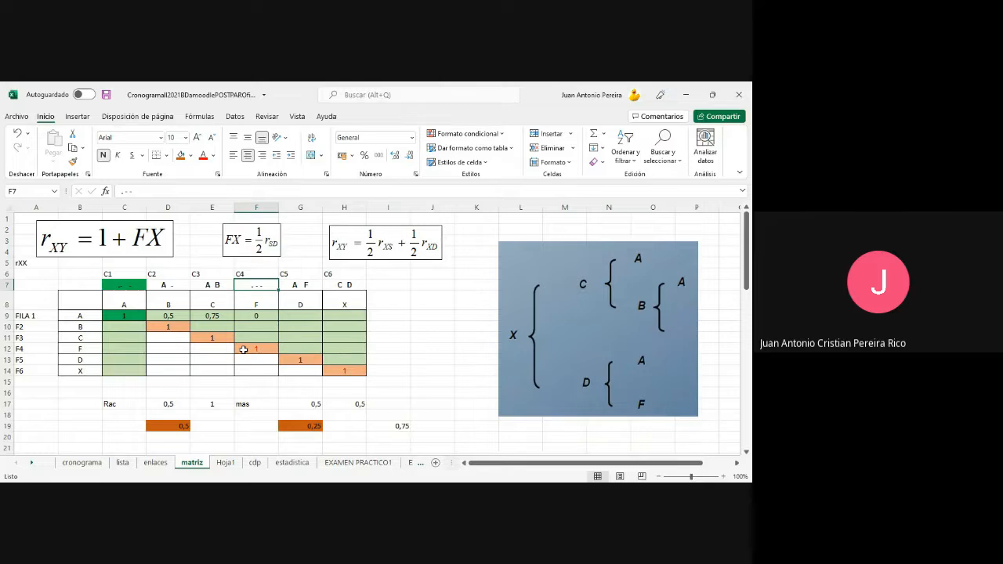
{"action": "left_click", "coordinate": [100, 317]}
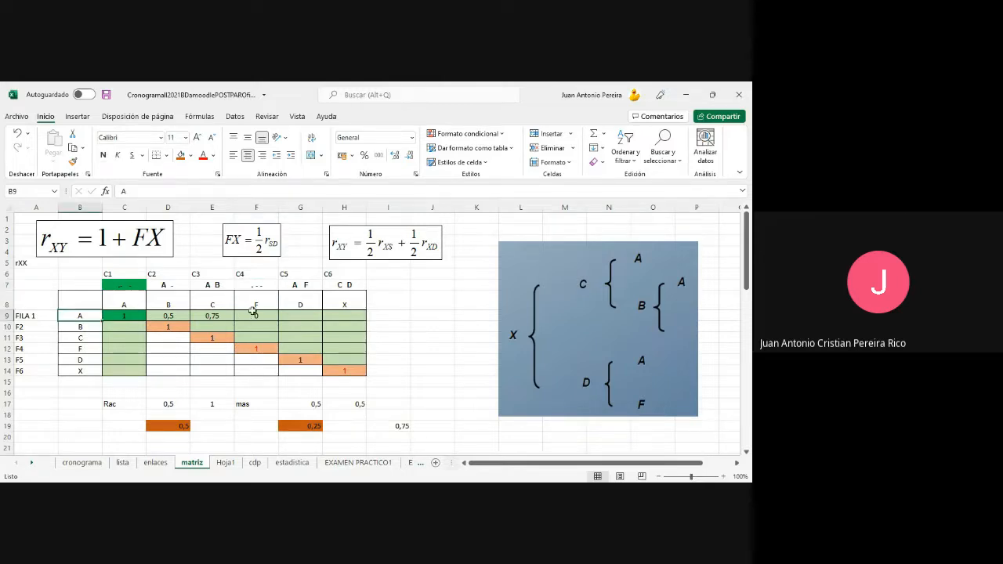
{"action": "left_click", "coordinate": [204, 402]}
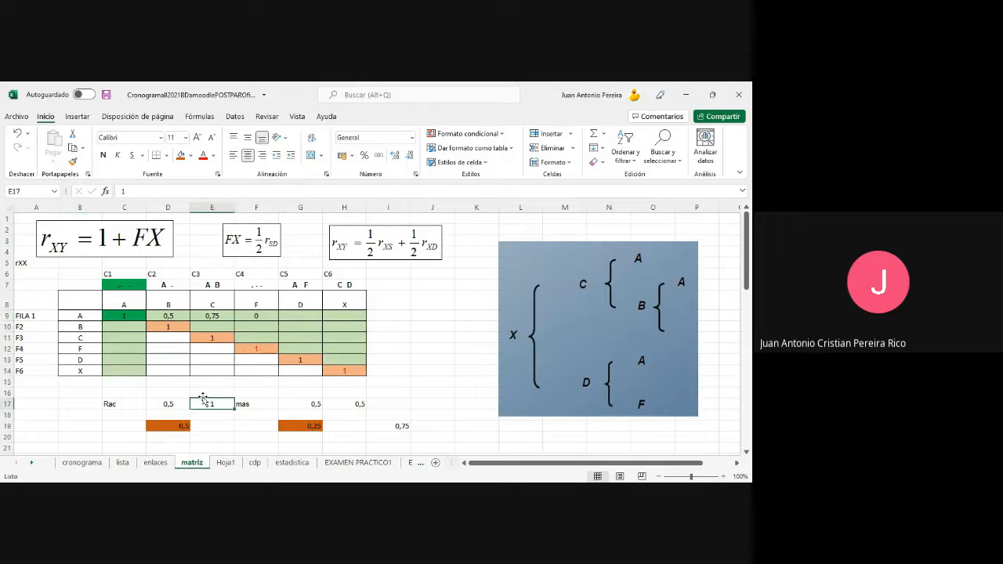
{"action": "type", "text": "0"}
{"action": "key", "text": "Return"}
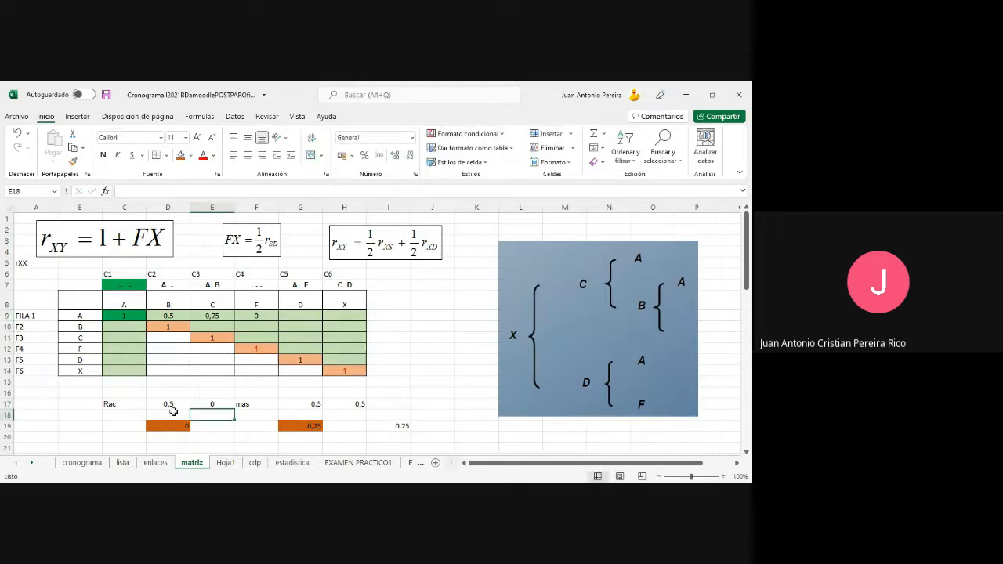
{"action": "left_click", "coordinate": [78, 318]}
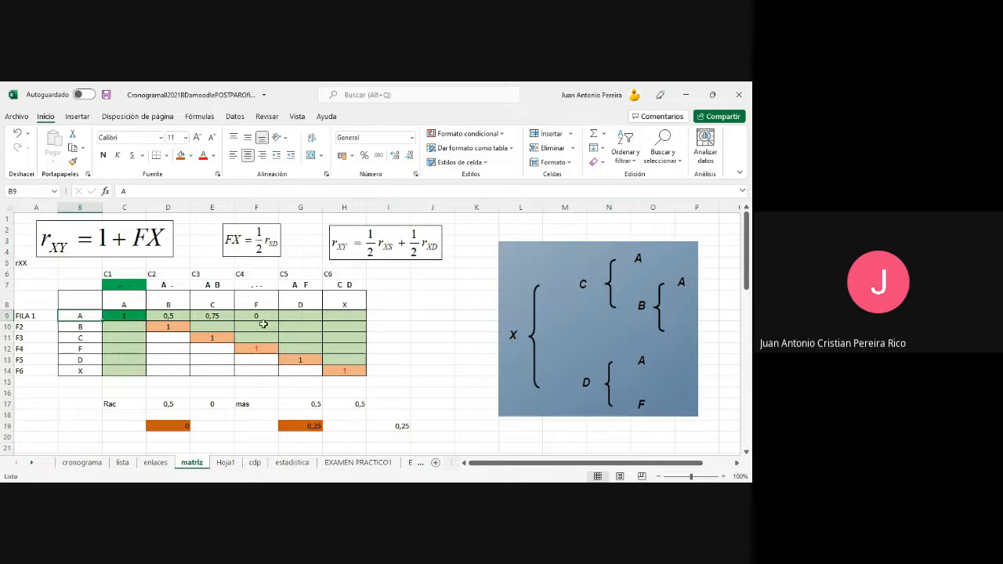
{"action": "left_click", "coordinate": [338, 405]}
{"action": "type", "text": "0"}
{"action": "key", "text": "Return"}
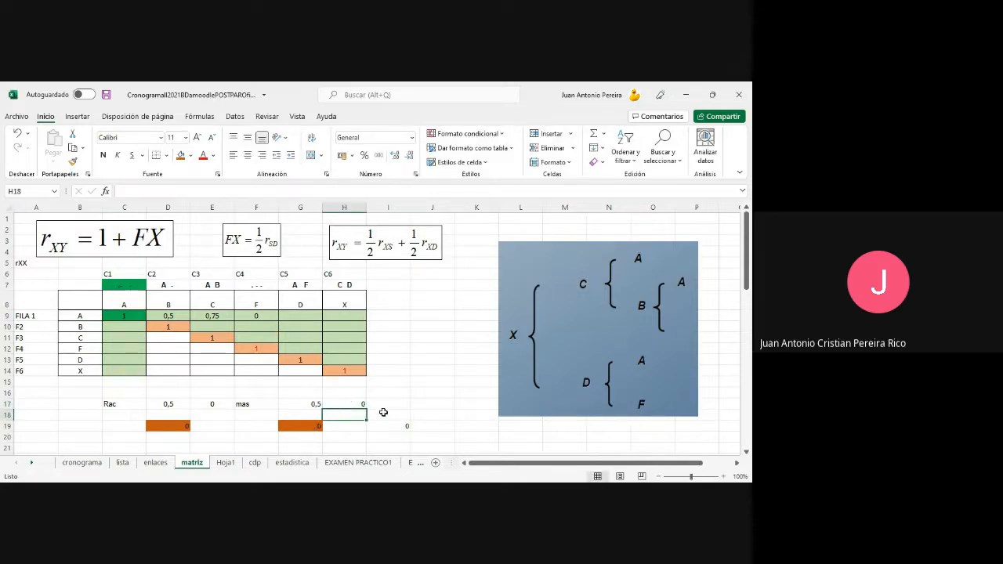
Enter 0,5 in cell G9 for the relationship between A and D
{"action": "left_click", "coordinate": [261, 316]}
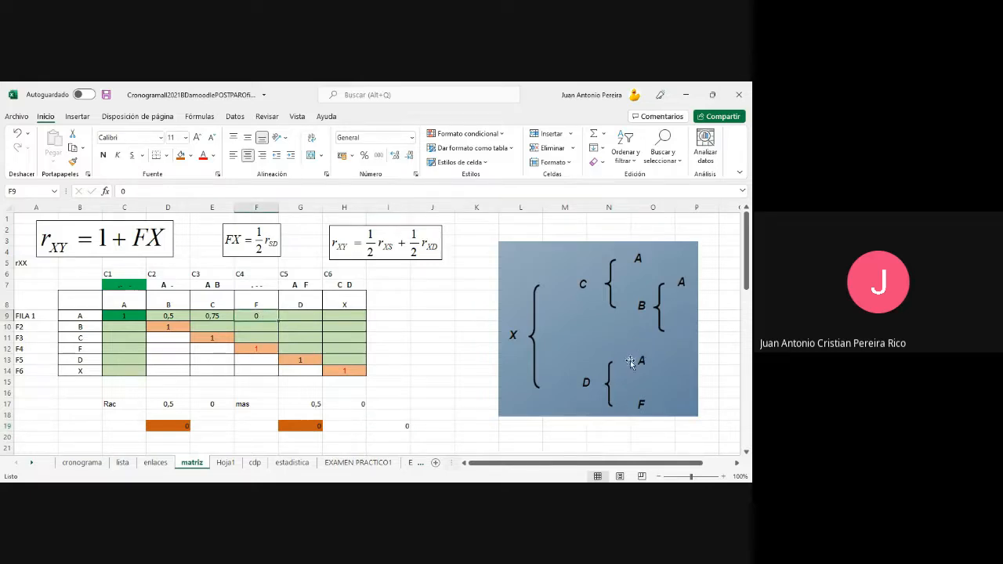
{"action": "left_click", "coordinate": [307, 320]}
{"action": "type", "text": "0,5"}
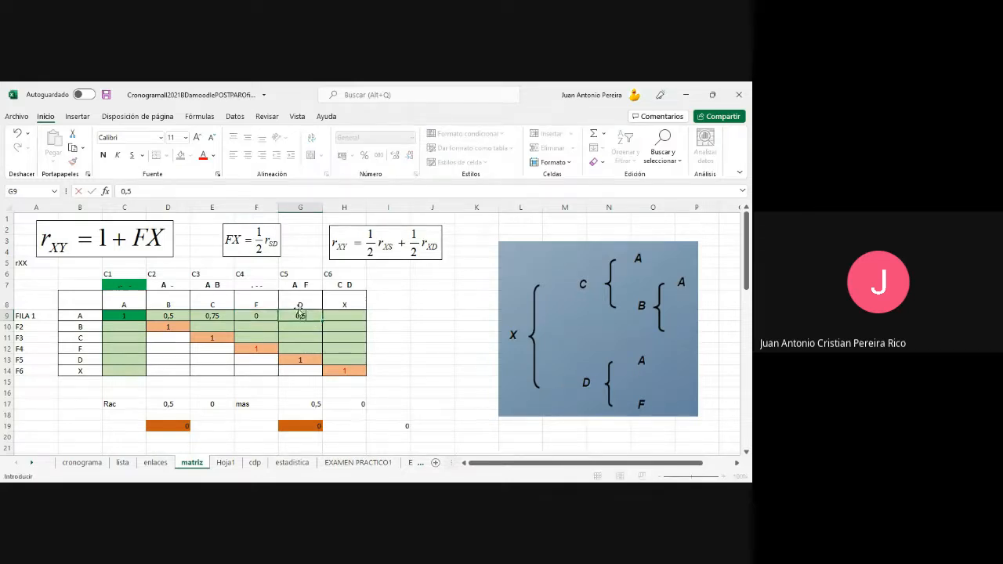
{"action": "key", "text": "Return"}
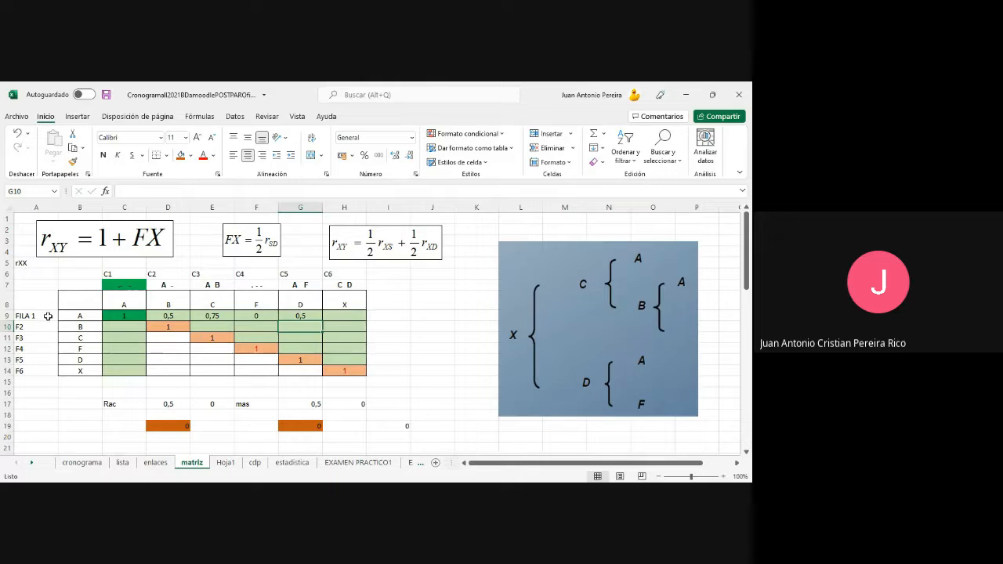
Set the first relationship factor E17 to 1 to work out the relationship between A and D in the row 17 calculation
{"action": "left_click", "coordinate": [88, 315]}
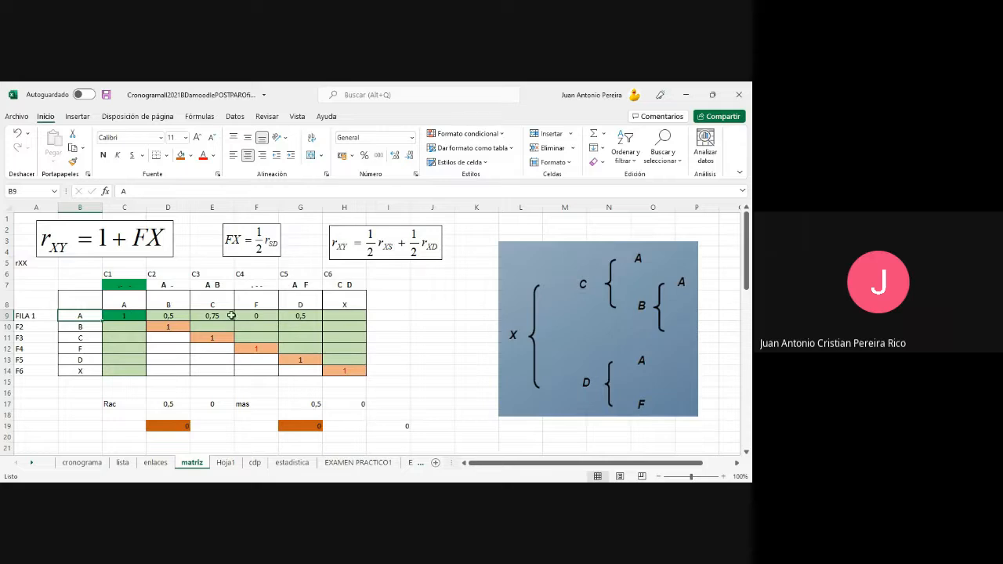
{"action": "left_click", "coordinate": [303, 305]}
{"action": "left_click", "coordinate": [297, 286]}
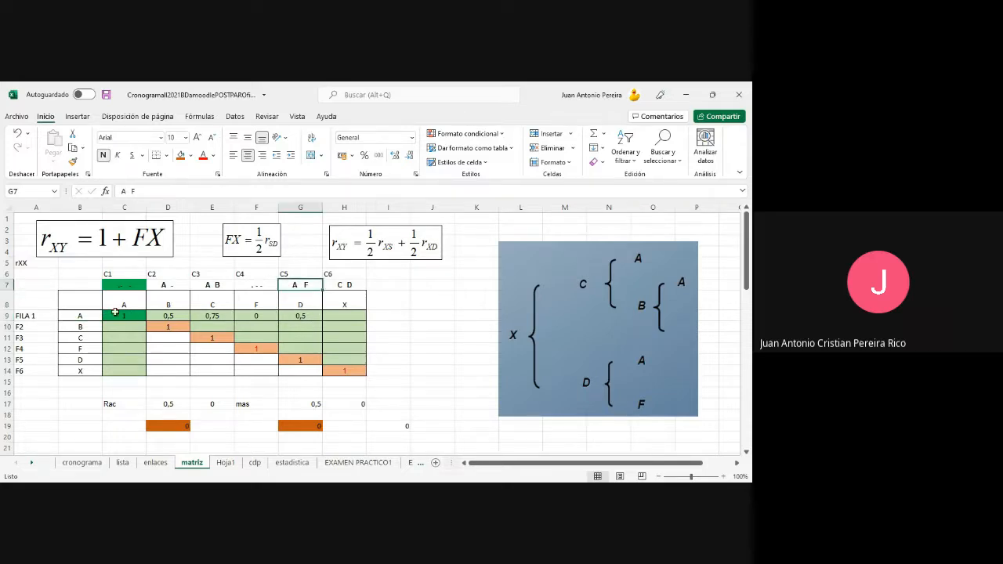
{"action": "left_click", "coordinate": [209, 400]}
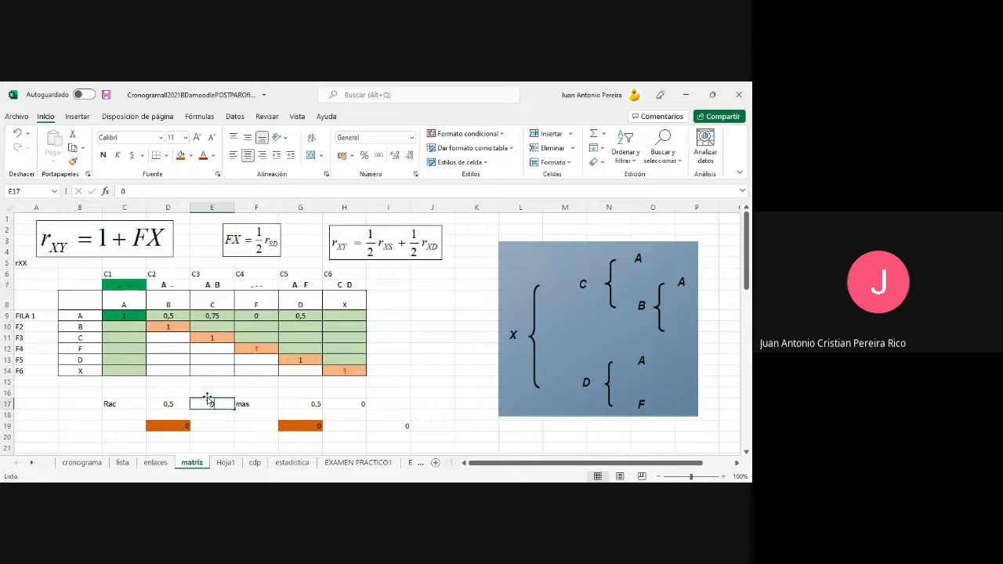
{"action": "type", "text": "1"}
{"action": "key", "text": "Return"}
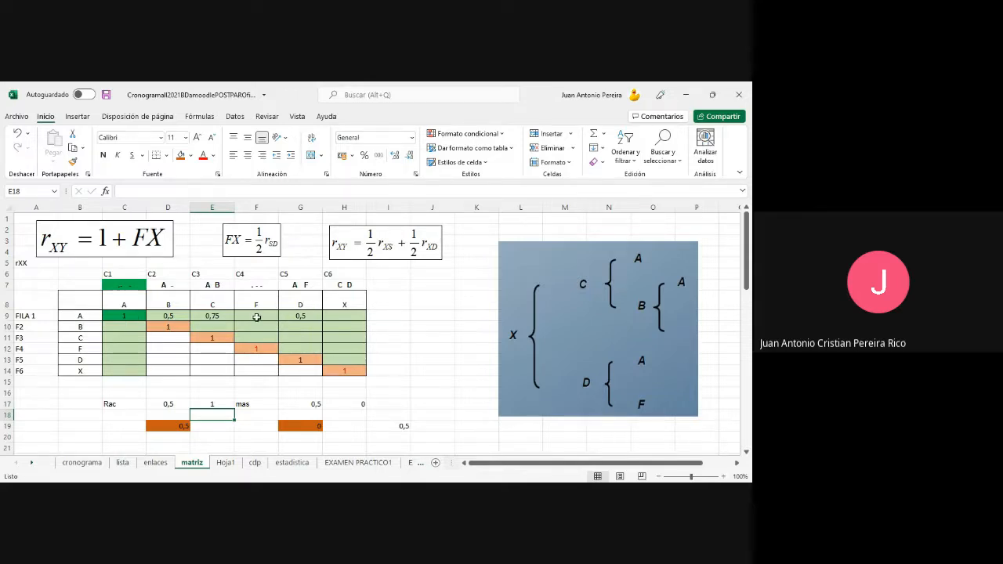
{"action": "left_click", "coordinate": [359, 403]}
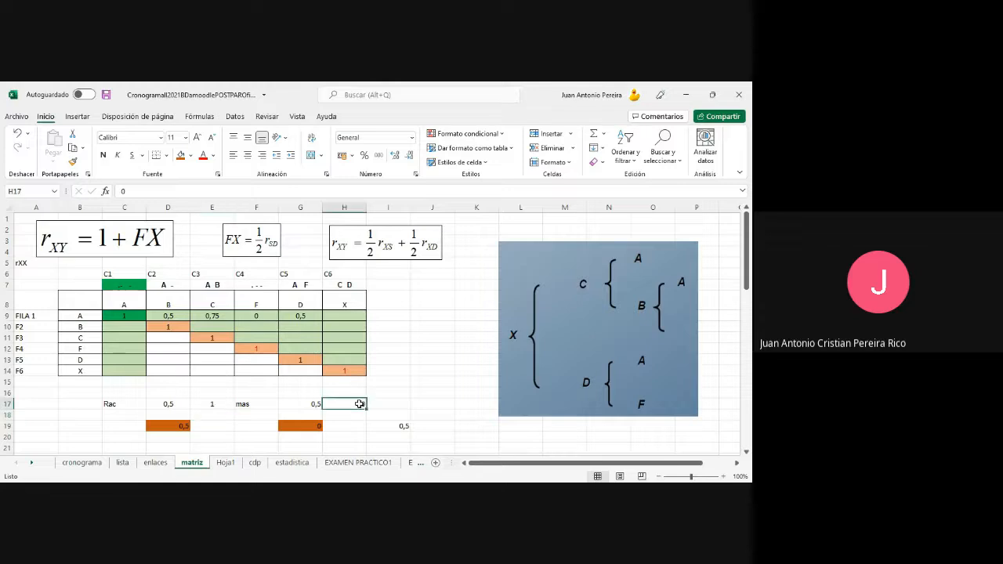
{"action": "left_click", "coordinate": [302, 316]}
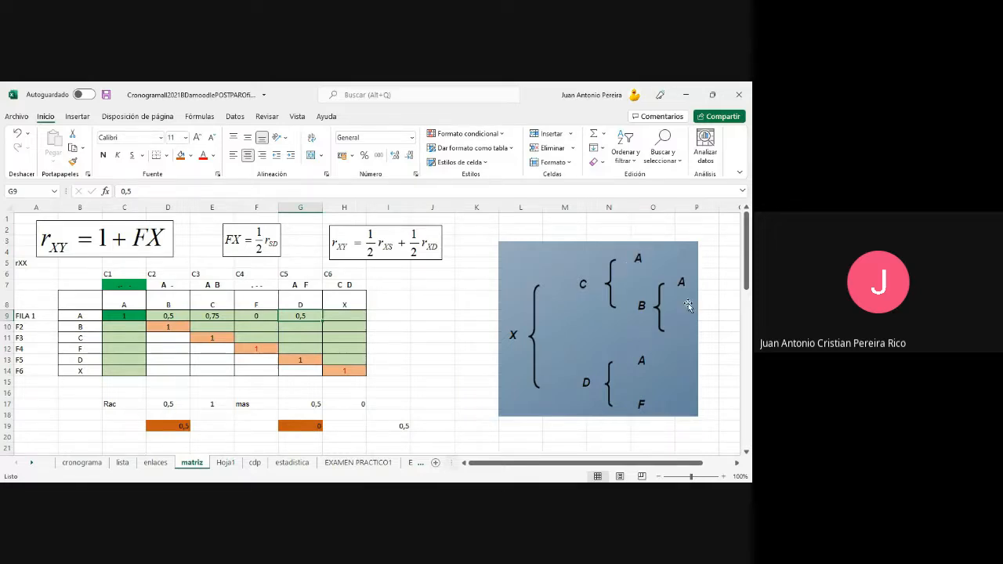
Set the first relationship factor E17 to 0,75, the A and C relationship, for the calculation between A and X
{"action": "left_click", "coordinate": [353, 316]}
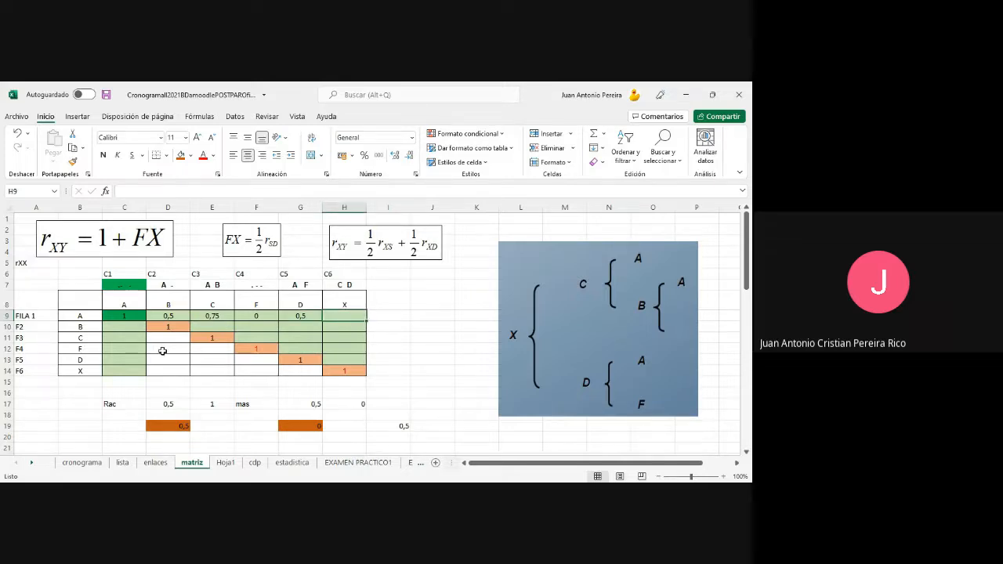
{"action": "left_click", "coordinate": [80, 316]}
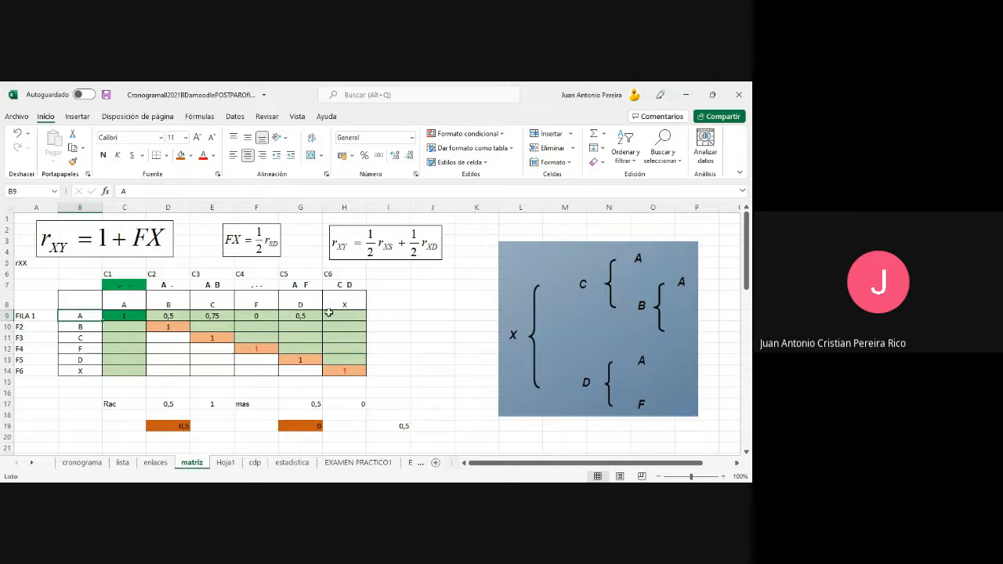
{"action": "left_click", "coordinate": [352, 316]}
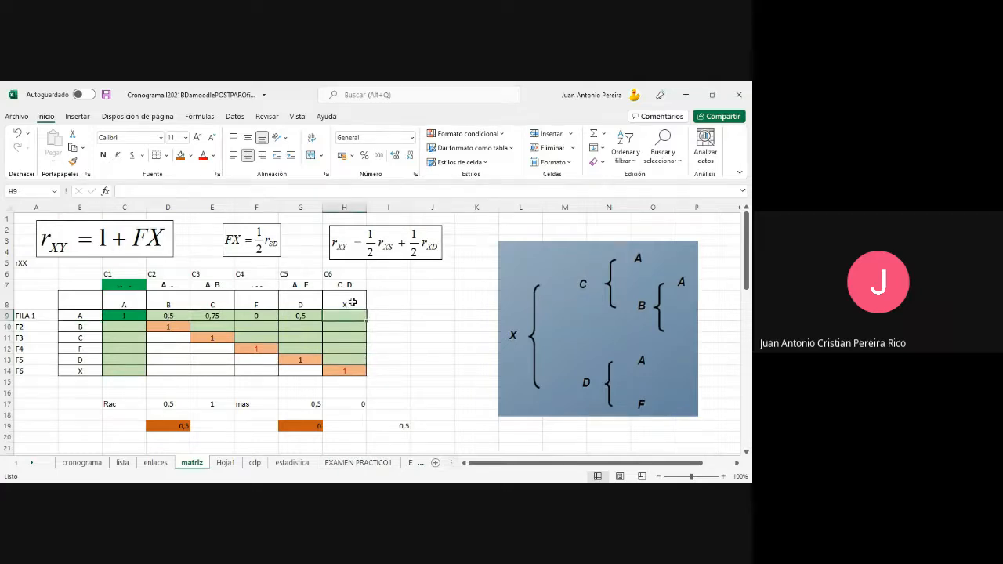
{"action": "left_click", "coordinate": [90, 315]}
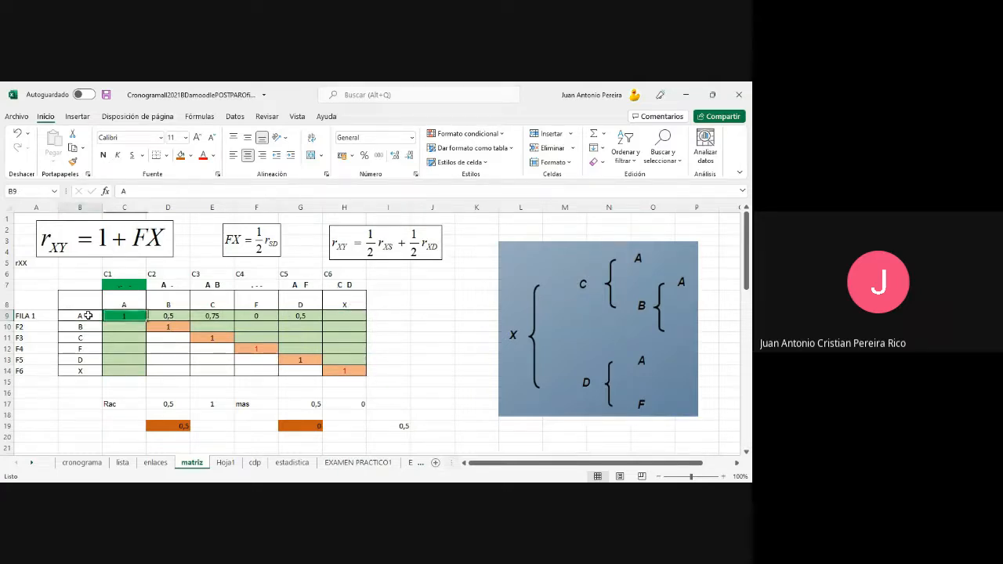
{"action": "left_click", "coordinate": [208, 316]}
{"action": "left_click", "coordinate": [208, 403]}
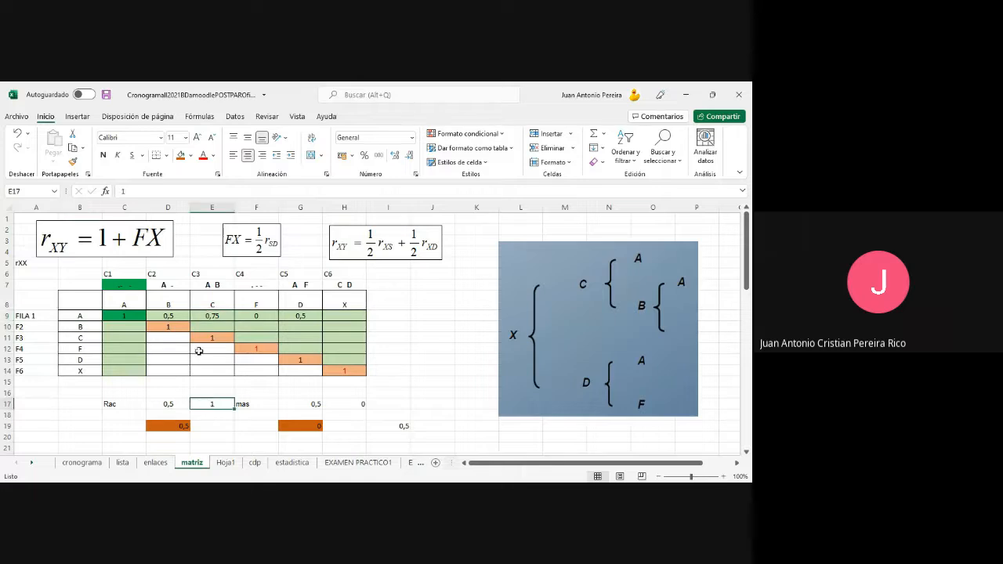
{"action": "type", "text": "0,75"}
{"action": "key", "text": "Return"}
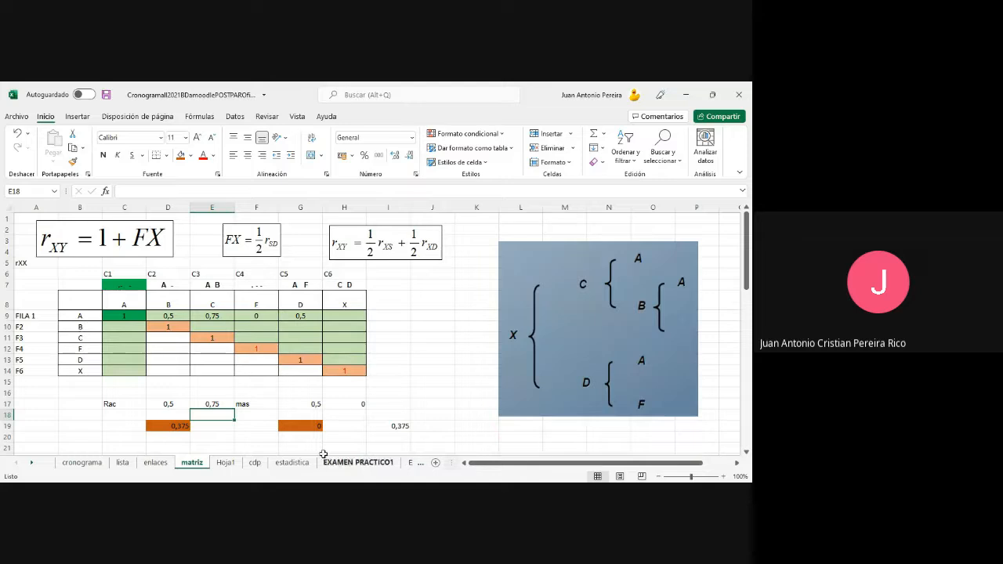
Set the second relationship factor H17 to 0,5, the relationship between A and D
{"action": "left_click", "coordinate": [309, 402]}
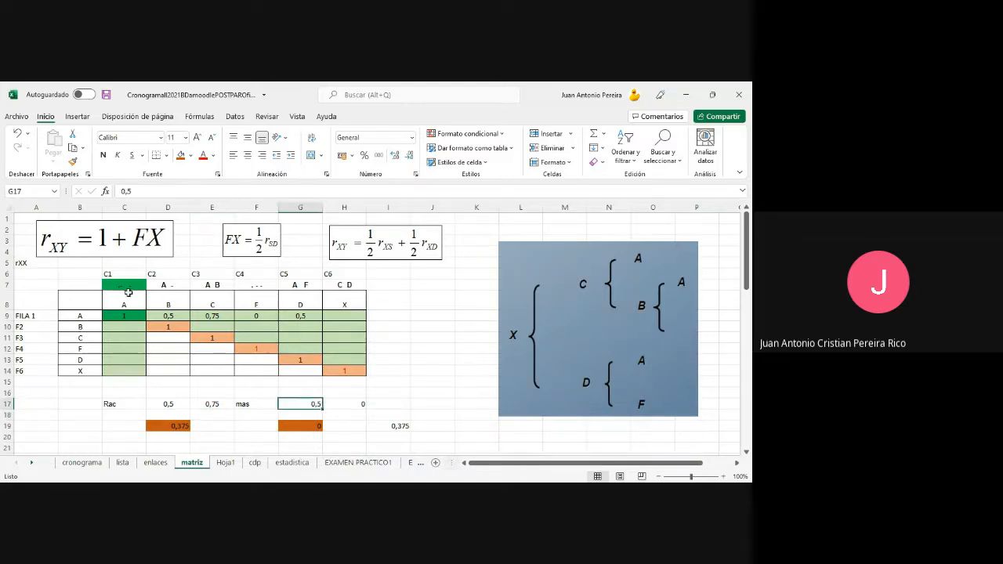
{"action": "left_click", "coordinate": [73, 317]}
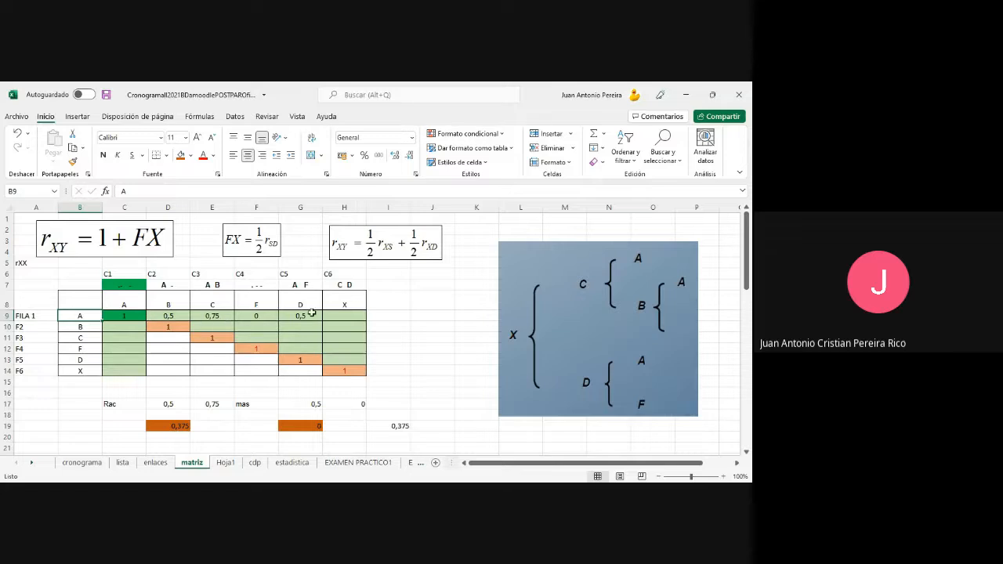
{"action": "left_click", "coordinate": [348, 402]}
{"action": "type", "text": "0,5"}
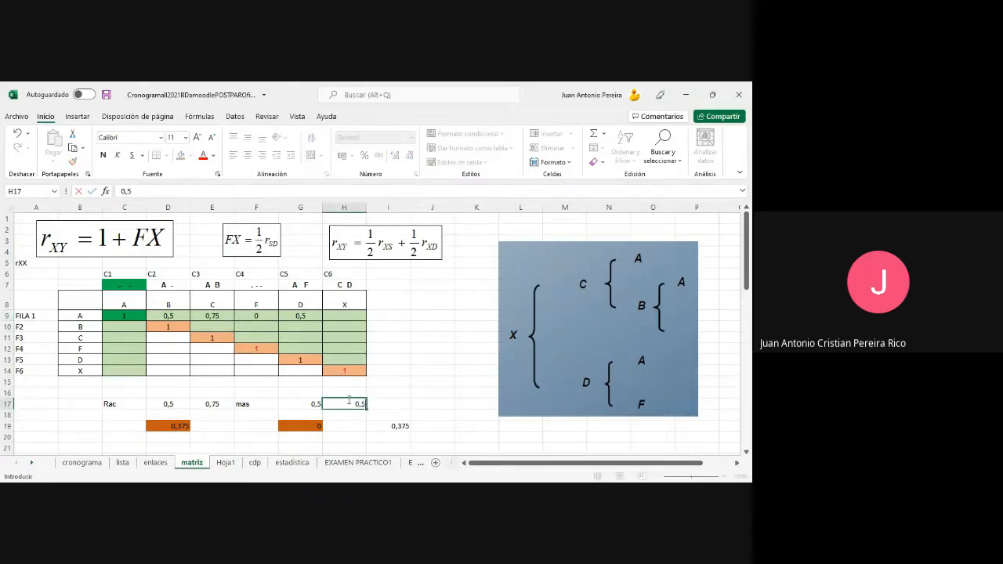
{"action": "key", "text": "Return"}
Enter 0,625 in cell H9 for the relationship between A and X
{"action": "left_click", "coordinate": [350, 316]}
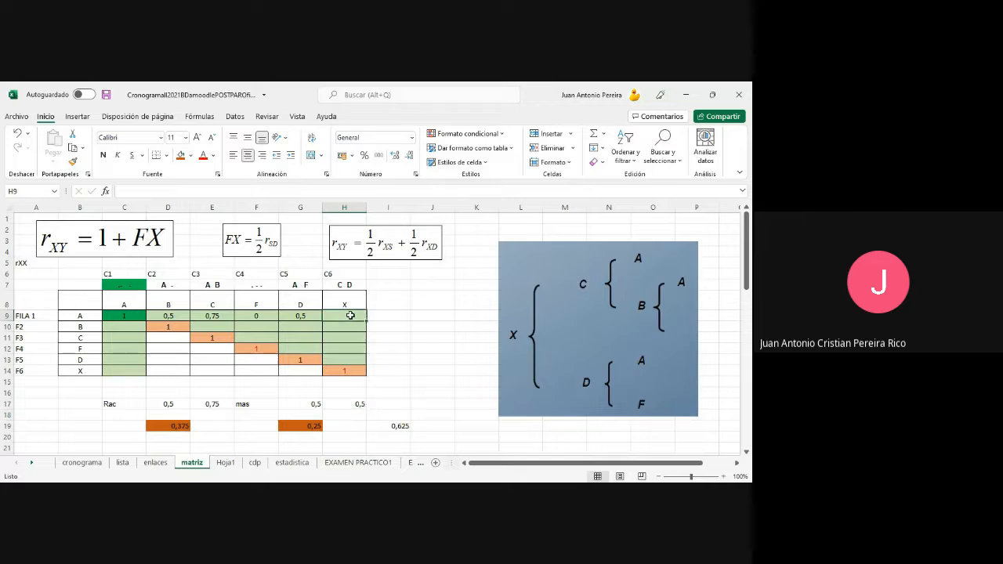
{"action": "type", "text": "0,625"}
{"action": "key", "text": "Return"}
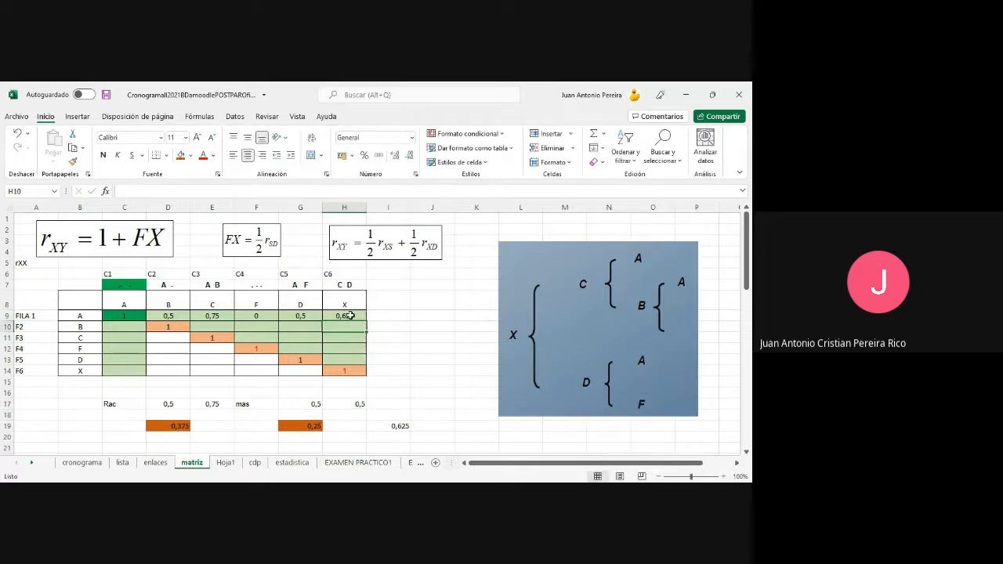
{"action": "left_click", "coordinate": [432, 359]}
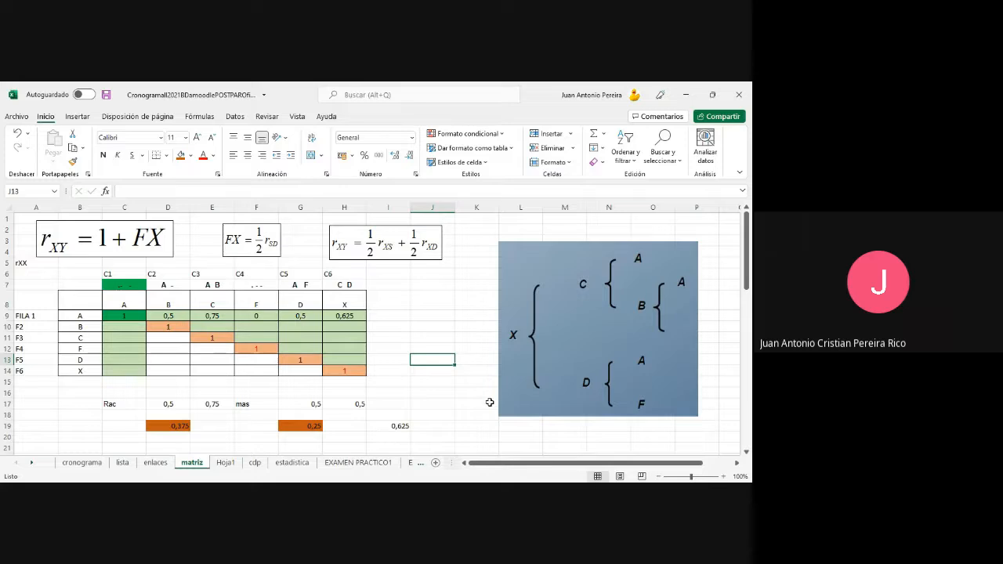
Examine the matrix's upper half row by row from the diagonal, along with the A and B row and column labels
{"action": "left_click_drag", "start_coordinate": [131, 315], "coordinate": [345, 316]}
{"action": "left_click_drag", "start_coordinate": [184, 328], "coordinate": [345, 328]}
{"action": "left_click_drag", "start_coordinate": [224, 337], "coordinate": [329, 369]}
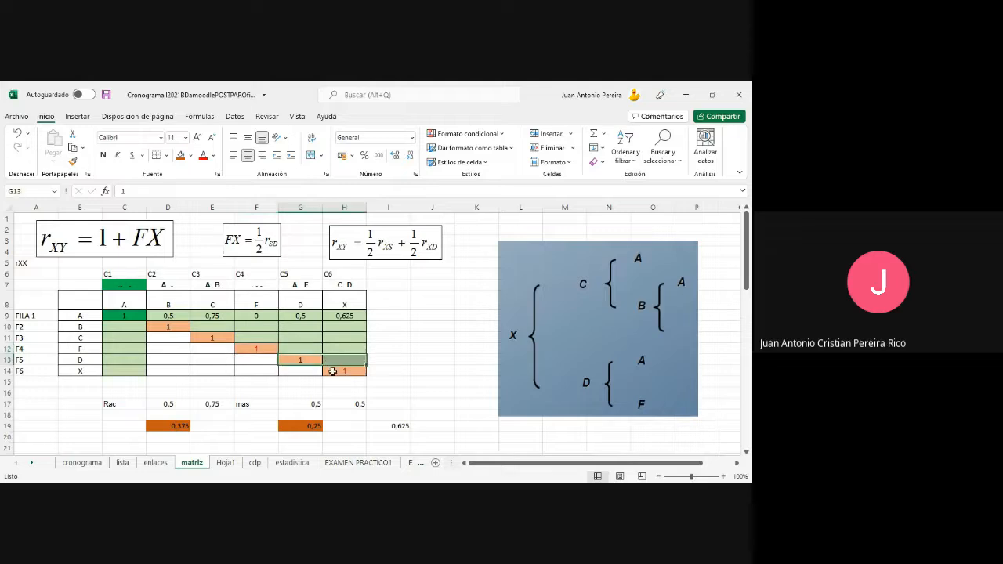
{"action": "left_click", "coordinate": [333, 371]}
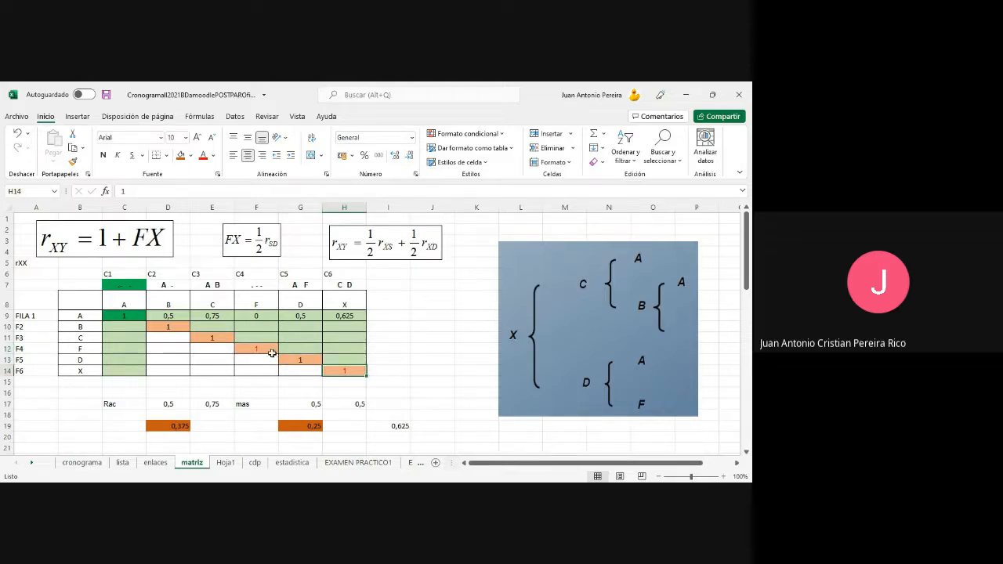
{"action": "left_click", "coordinate": [83, 316]}
{"action": "left_click", "coordinate": [154, 303]}
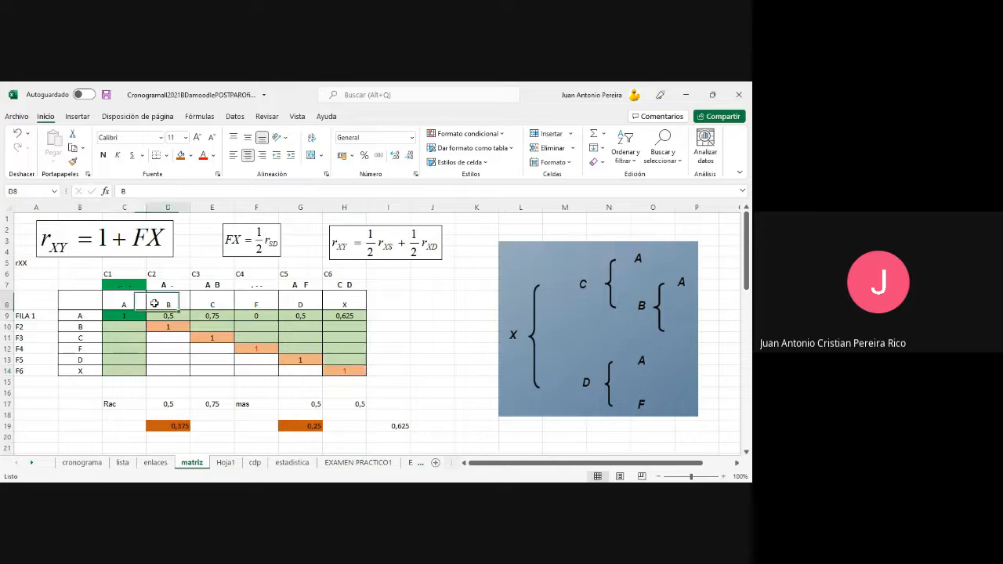
{"action": "left_click", "coordinate": [88, 327]}
Copy the first-row values D9:H9 and paste them transposed into the first column, C10:C14
{"action": "left_click_drag", "start_coordinate": [172, 316], "coordinate": [337, 316]}
{"action": "right_click", "coordinate": [337, 316]}
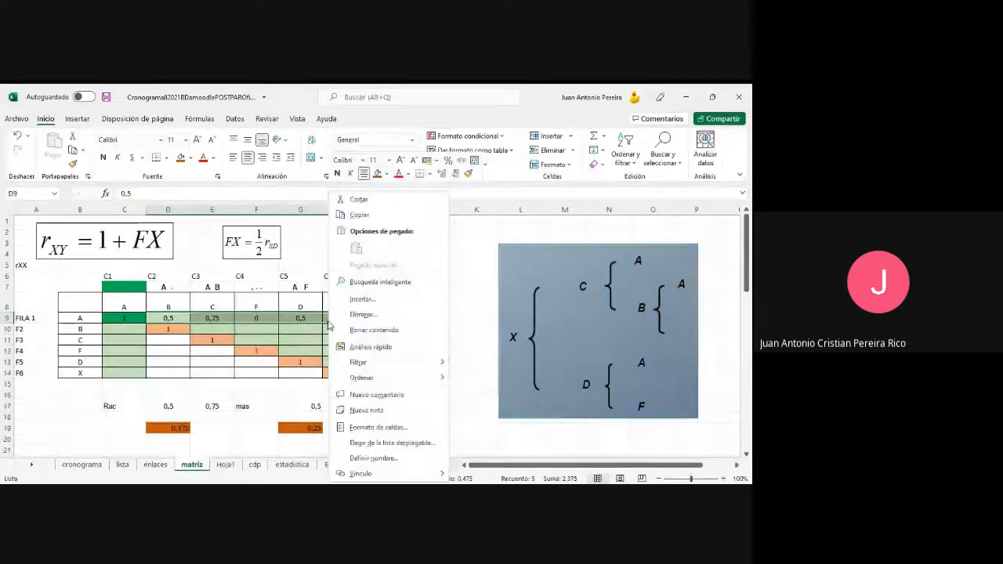
{"action": "left_click", "coordinate": [396, 212]}
{"action": "key", "text": "ctrl+c"}
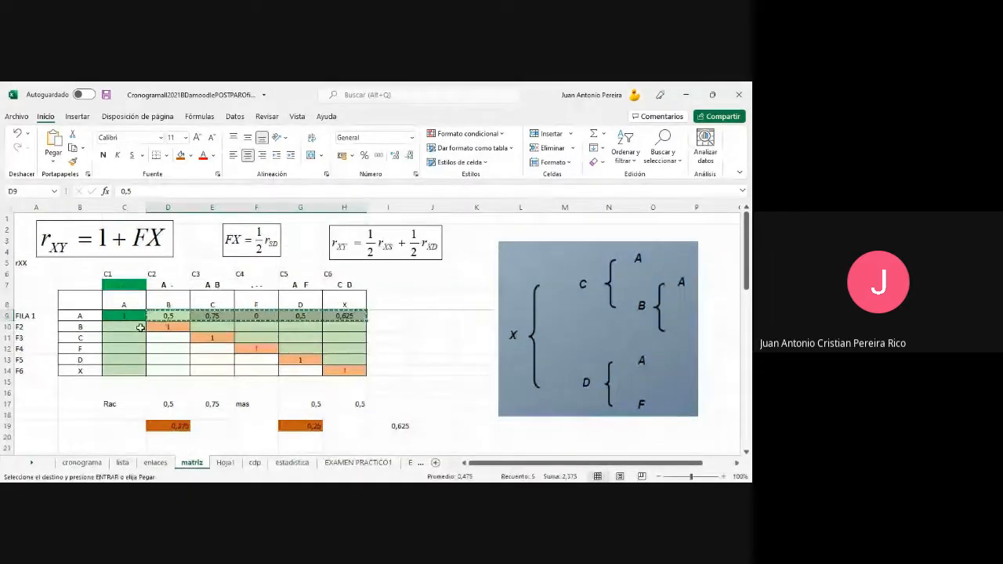
{"action": "right_click", "coordinate": [141, 329]}
{"action": "left_click", "coordinate": [187, 265]}
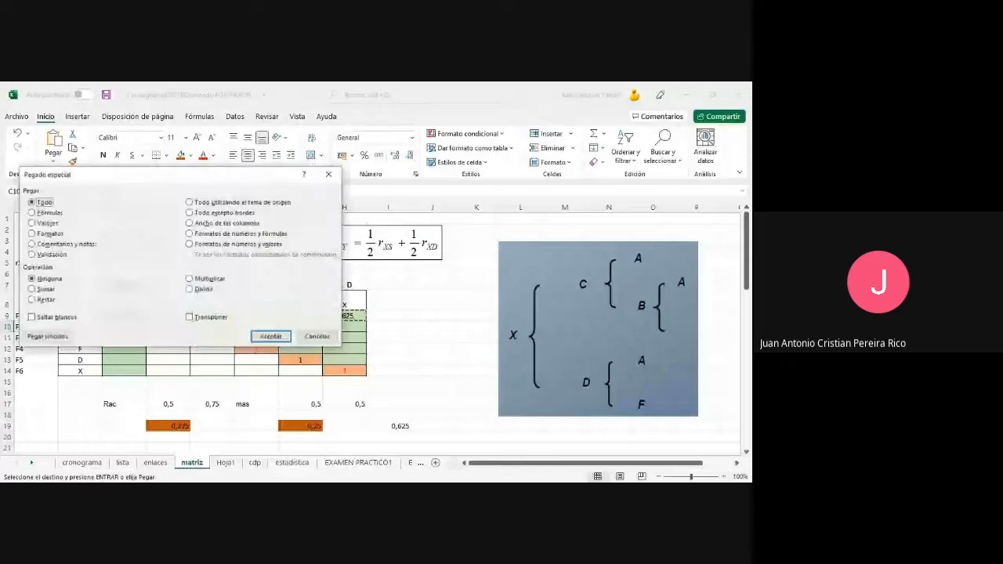
{"action": "left_click", "coordinate": [190, 317]}
{"action": "left_click", "coordinate": [271, 336]}
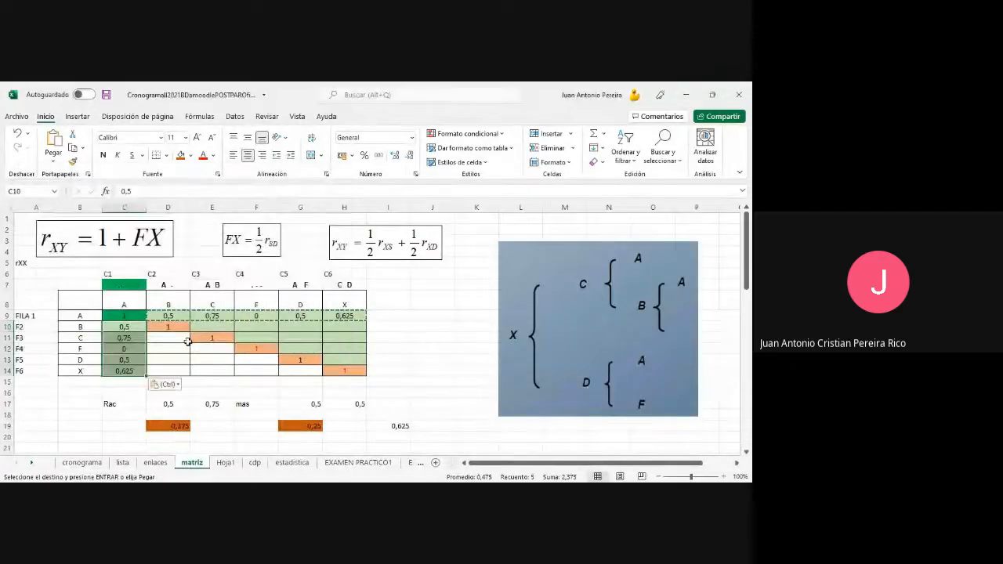
{"action": "left_click", "coordinate": [462, 349]}
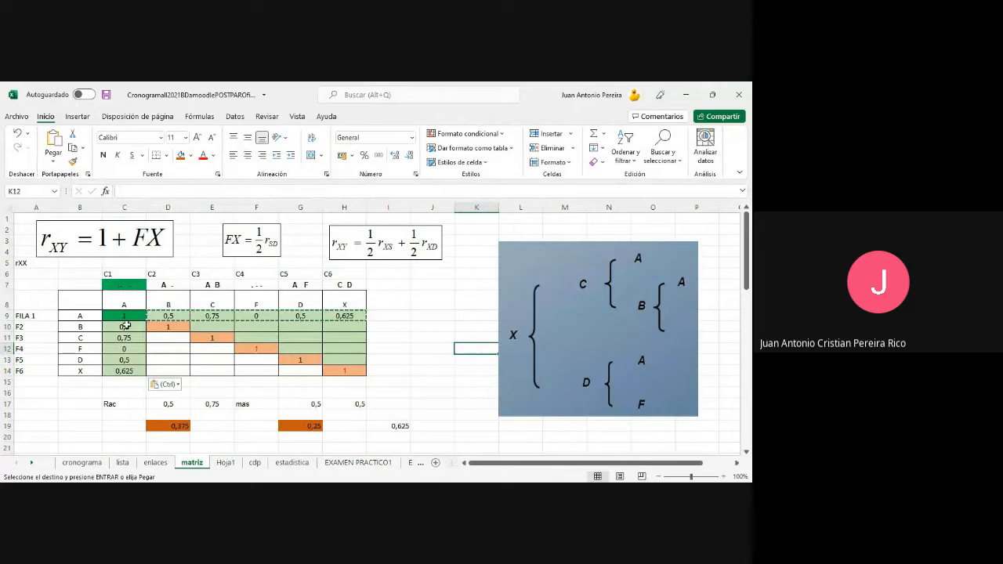
{"action": "key", "text": "Escape"}
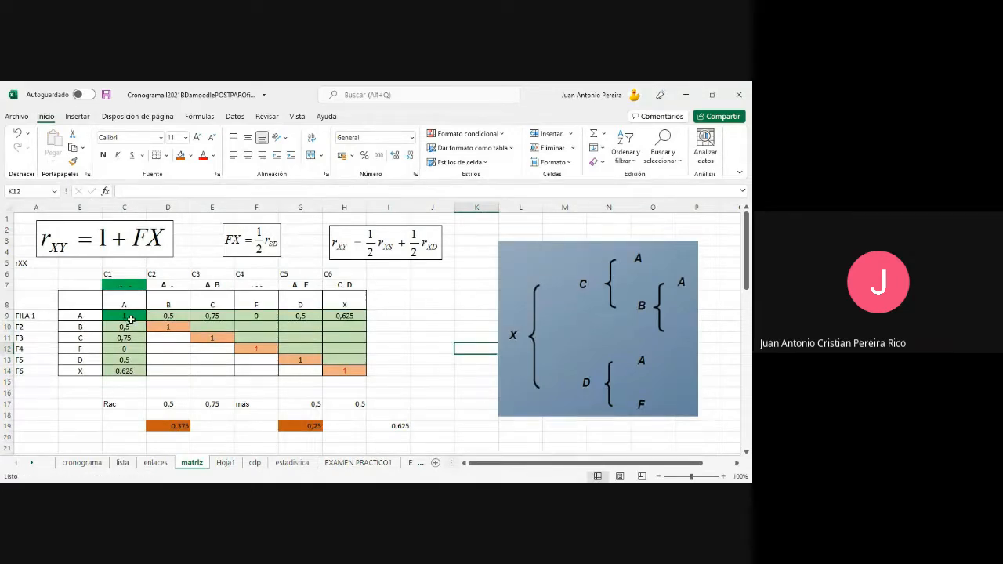
{"action": "left_click_drag", "start_coordinate": [125, 317], "coordinate": [125, 368]}
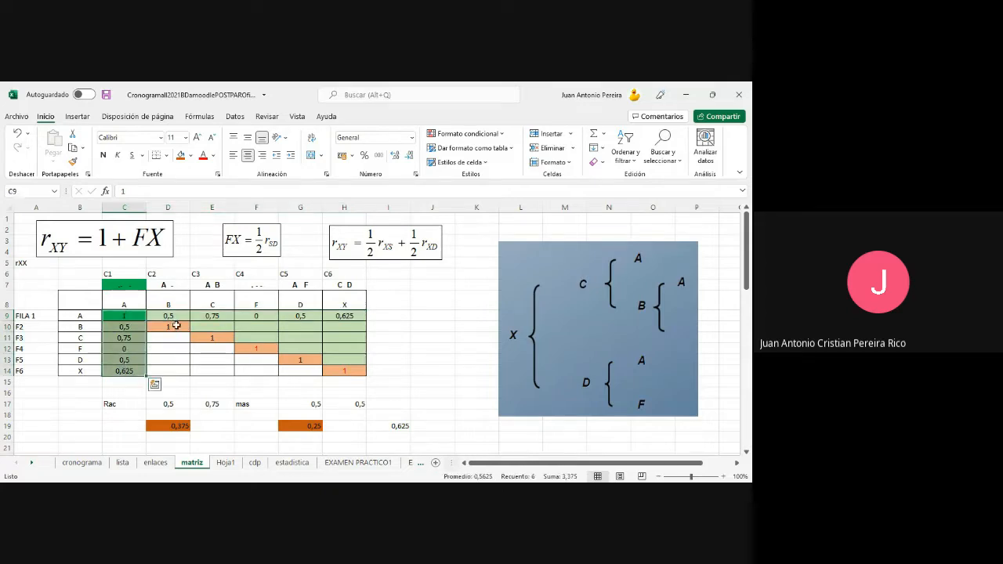
Fill the diagonal cell D10 of animal B with the standard green color
{"action": "left_click", "coordinate": [176, 326]}
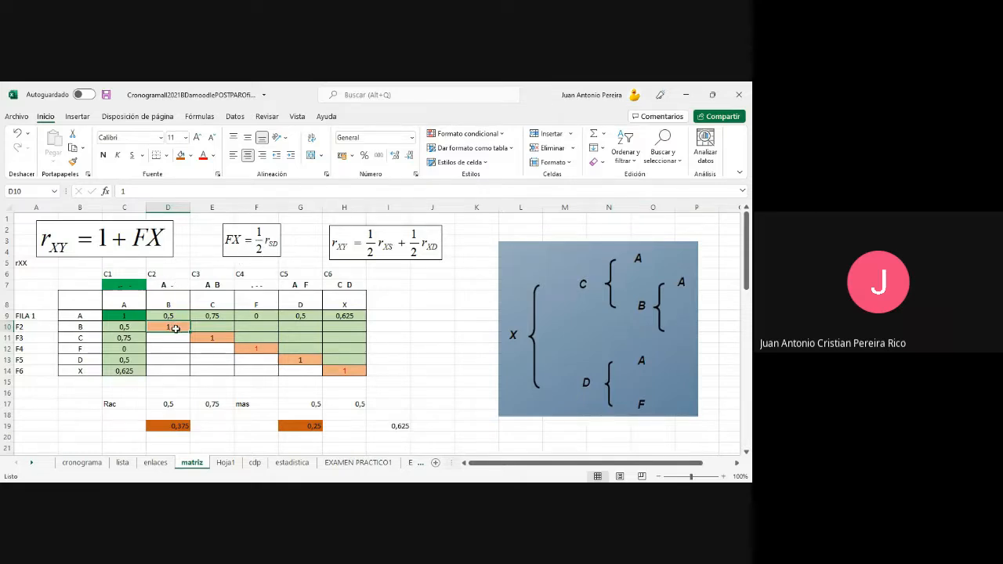
{"action": "left_click", "coordinate": [190, 155]}
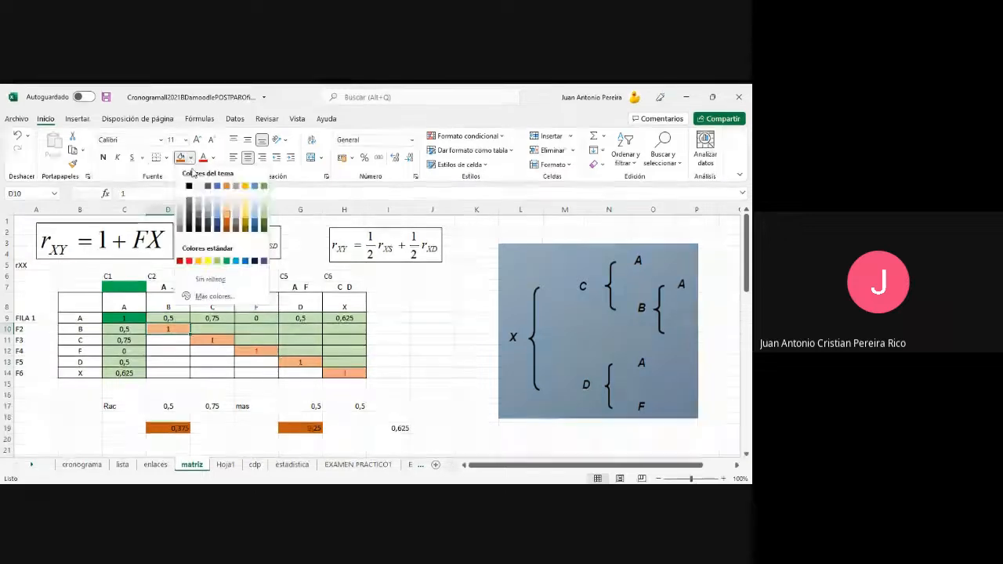
{"action": "left_click", "coordinate": [225, 260]}
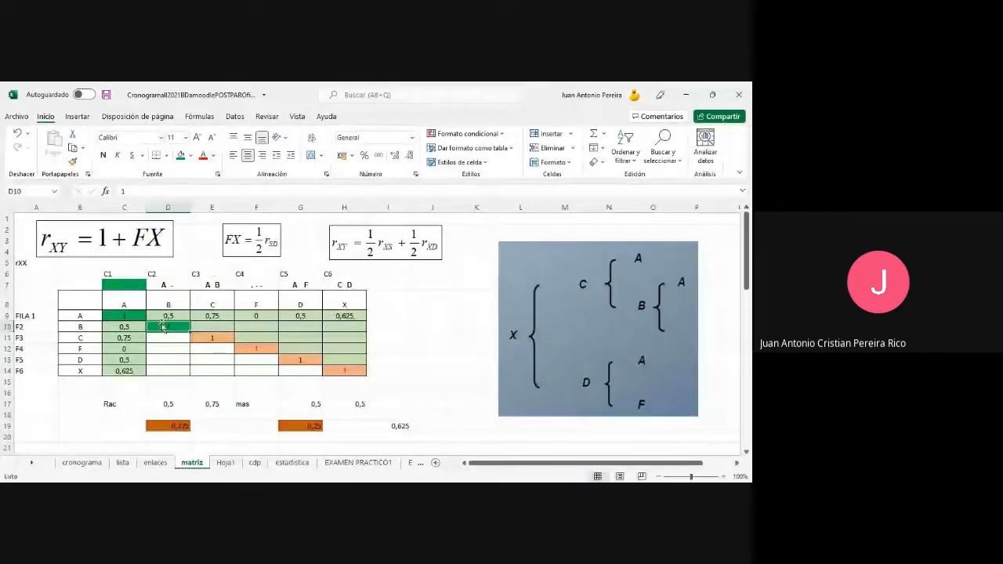
{"action": "left_click", "coordinate": [171, 284]}
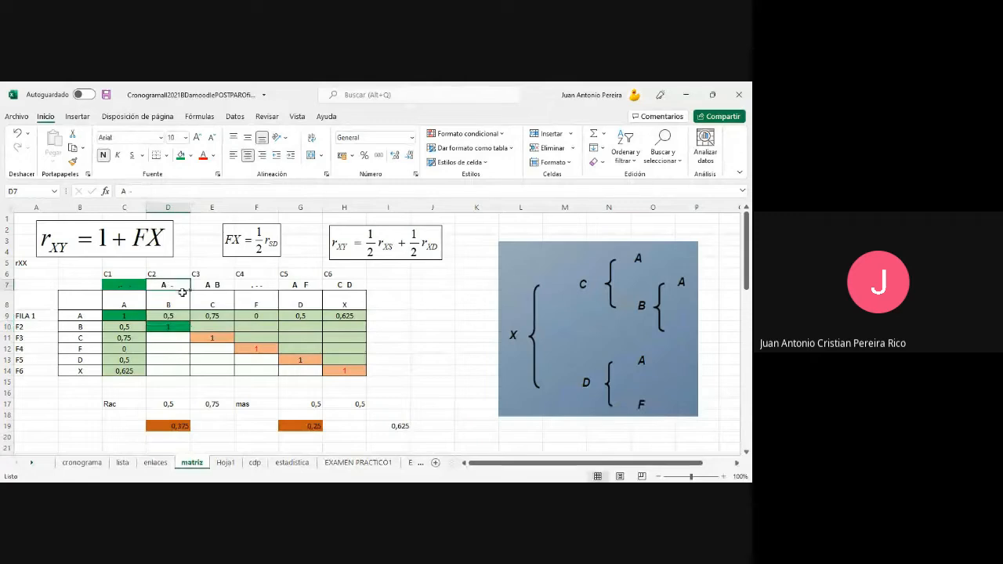
Fill the remaining cells of row B, E10:H10, with light blue
{"action": "left_click_drag", "start_coordinate": [206, 327], "coordinate": [345, 327]}
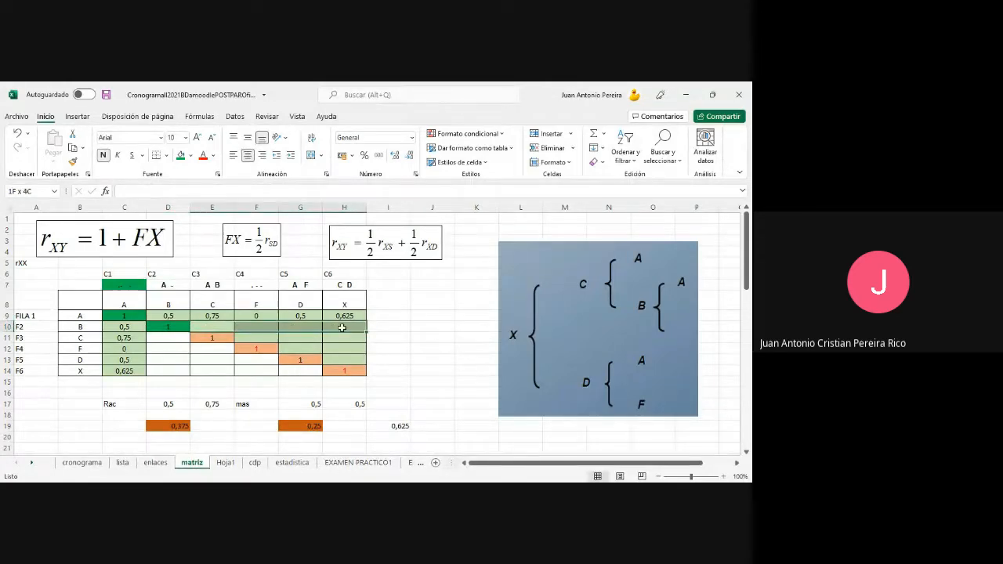
{"action": "left_click", "coordinate": [191, 155]}
{"action": "left_click", "coordinate": [216, 212]}
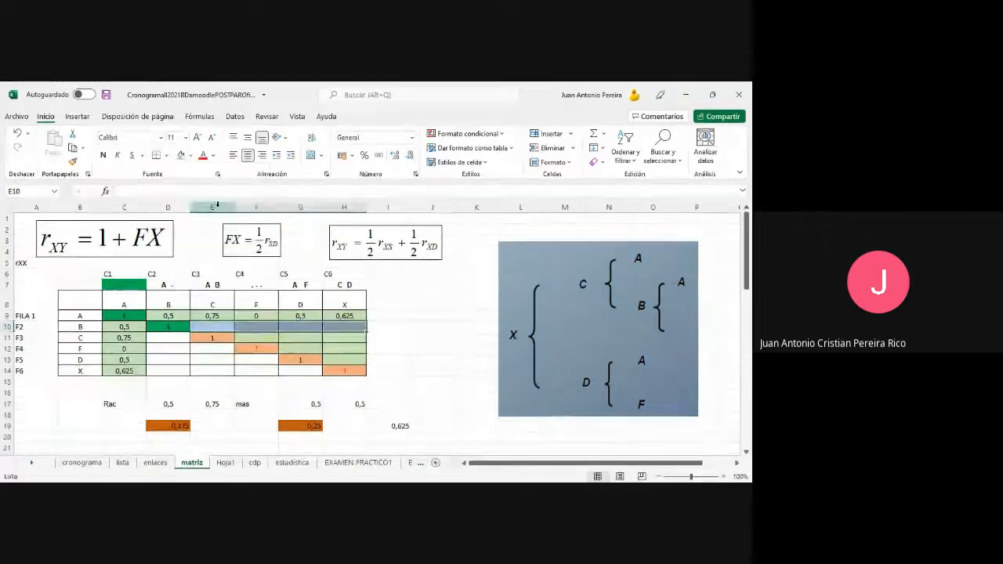
{"action": "left_click", "coordinate": [96, 331]}
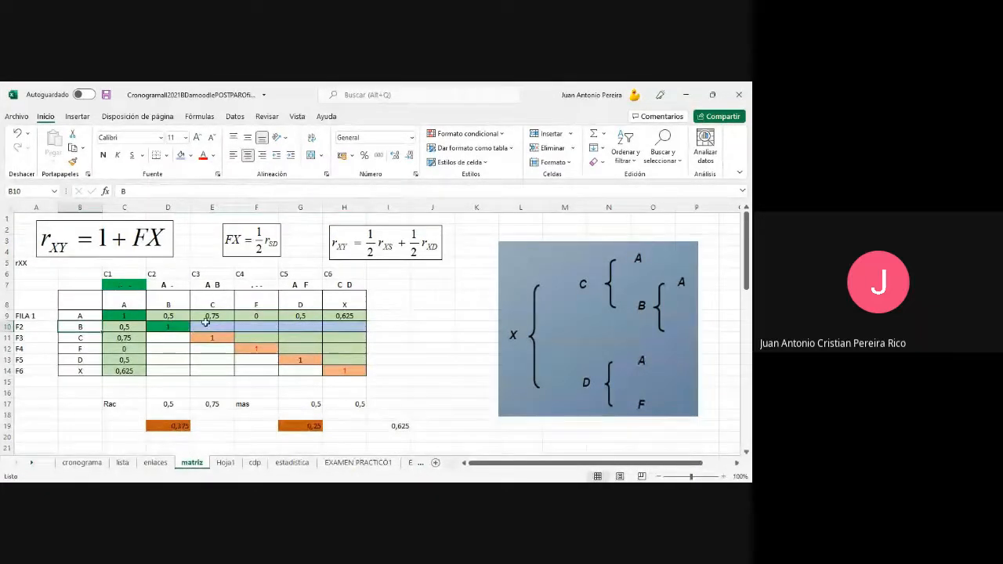
{"action": "left_click", "coordinate": [244, 327]}
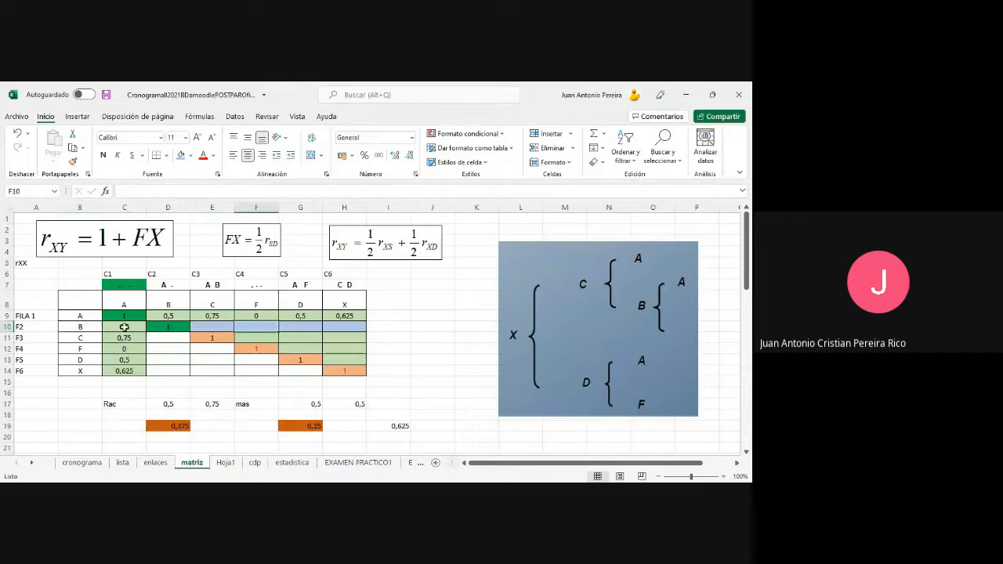
{"action": "left_click", "coordinate": [86, 326]}
{"action": "left_click", "coordinate": [299, 326]}
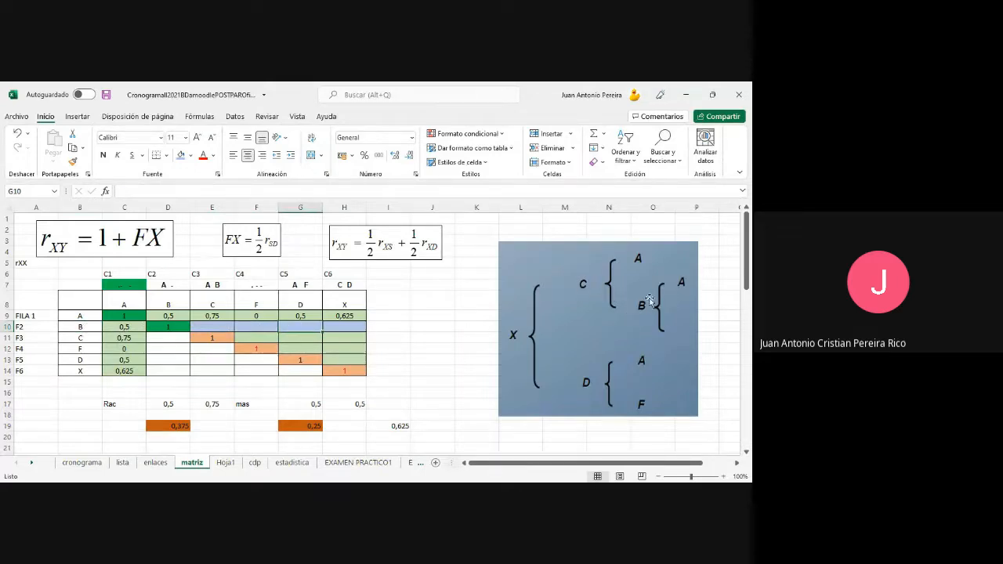
{"action": "left_click", "coordinate": [231, 328]}
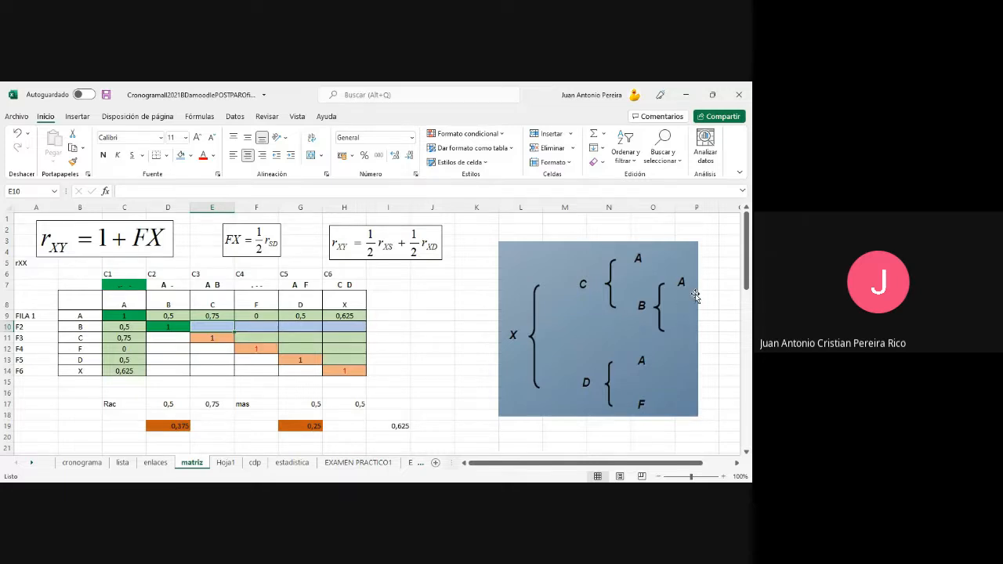
For the relationship between B and C, set the first relationship factor in E17 to 0,5
{"action": "left_click", "coordinate": [92, 329]}
{"action": "left_click", "coordinate": [215, 305]}
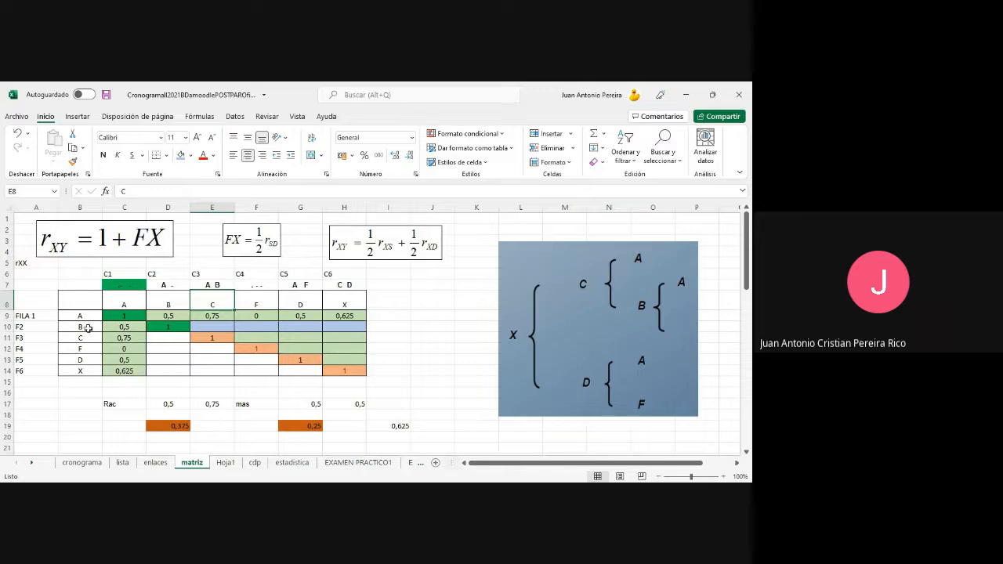
{"action": "left_click", "coordinate": [208, 398]}
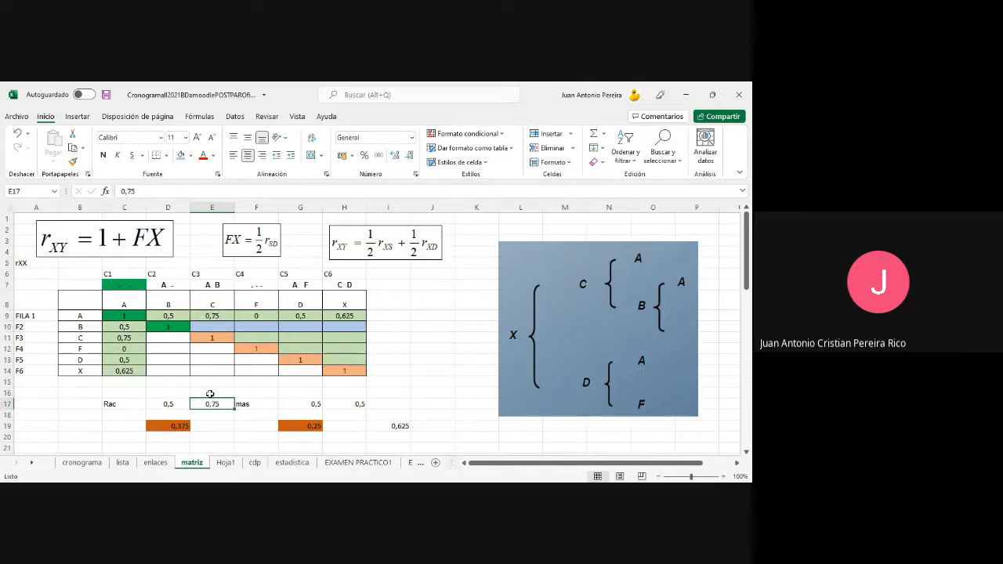
{"action": "type", "text": "0,5"}
{"action": "key", "text": "Return"}
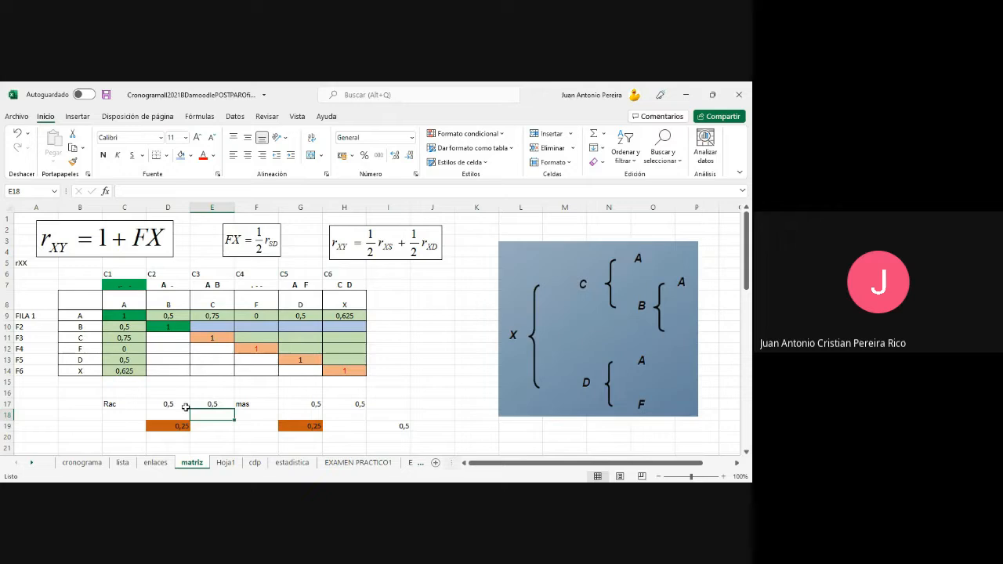
Check C's parents A and B against row B of the matrix, and set the second relationship factor in H17 to 1
{"action": "left_click", "coordinate": [82, 327]}
{"action": "left_click", "coordinate": [202, 326]}
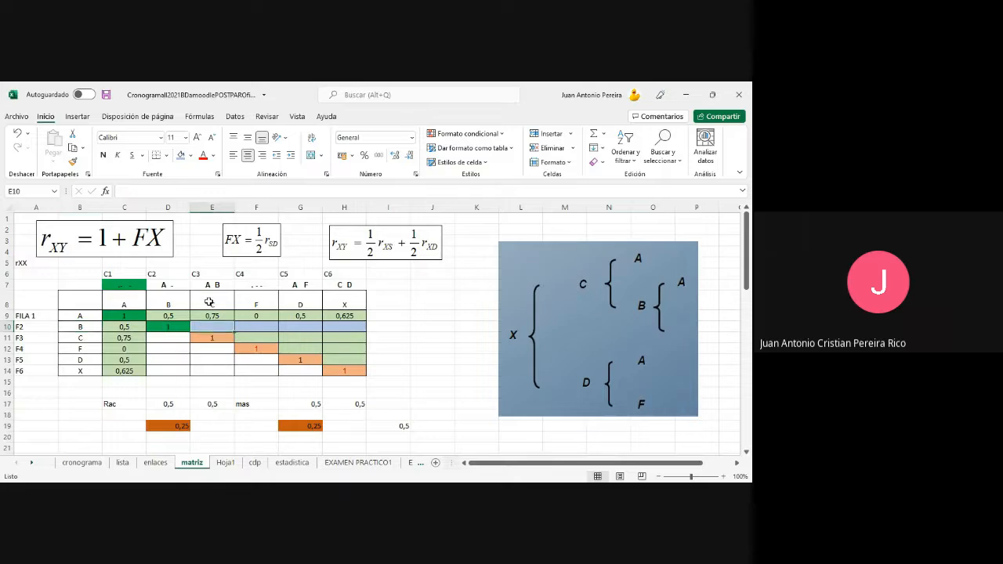
{"action": "left_click", "coordinate": [209, 302]}
{"action": "left_click", "coordinate": [209, 285]}
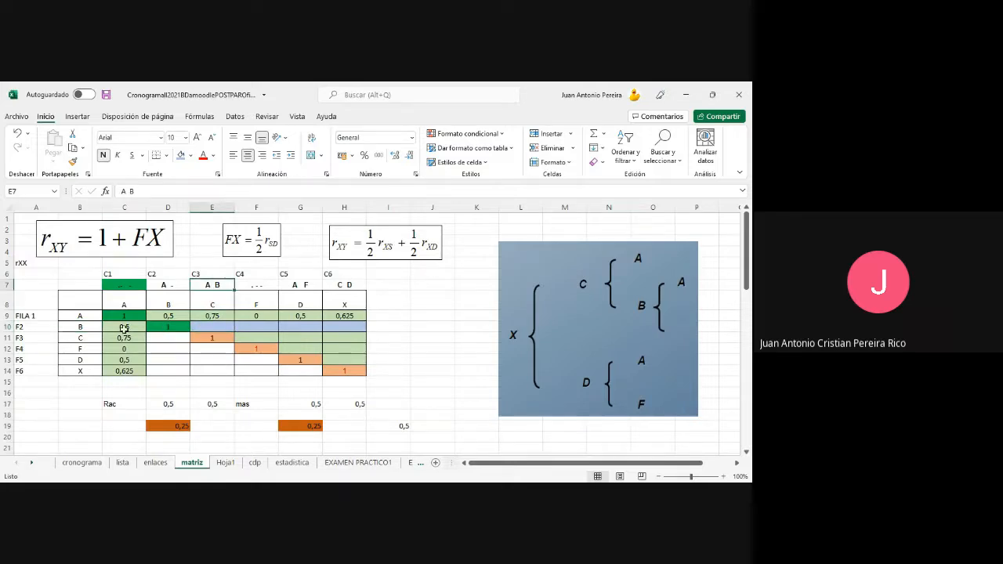
{"action": "left_click", "coordinate": [75, 326]}
{"action": "left_click", "coordinate": [110, 327]}
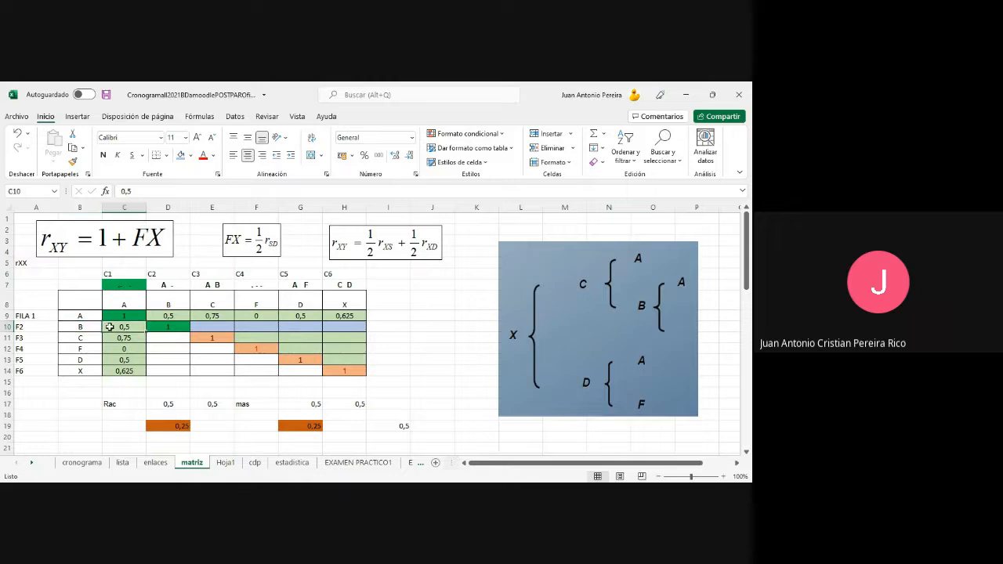
{"action": "left_click", "coordinate": [194, 326]}
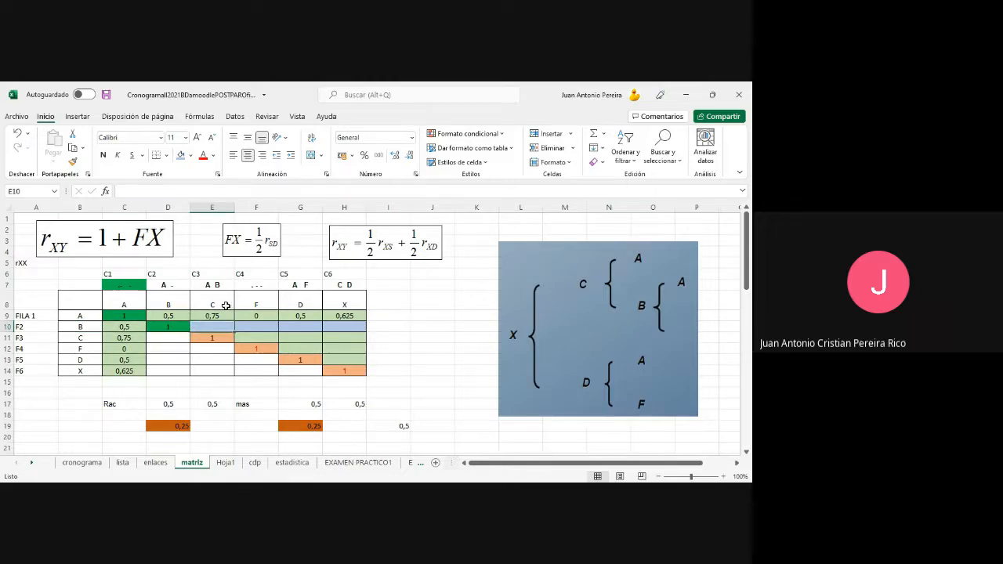
{"action": "left_click", "coordinate": [227, 305]}
{"action": "left_click", "coordinate": [227, 284]}
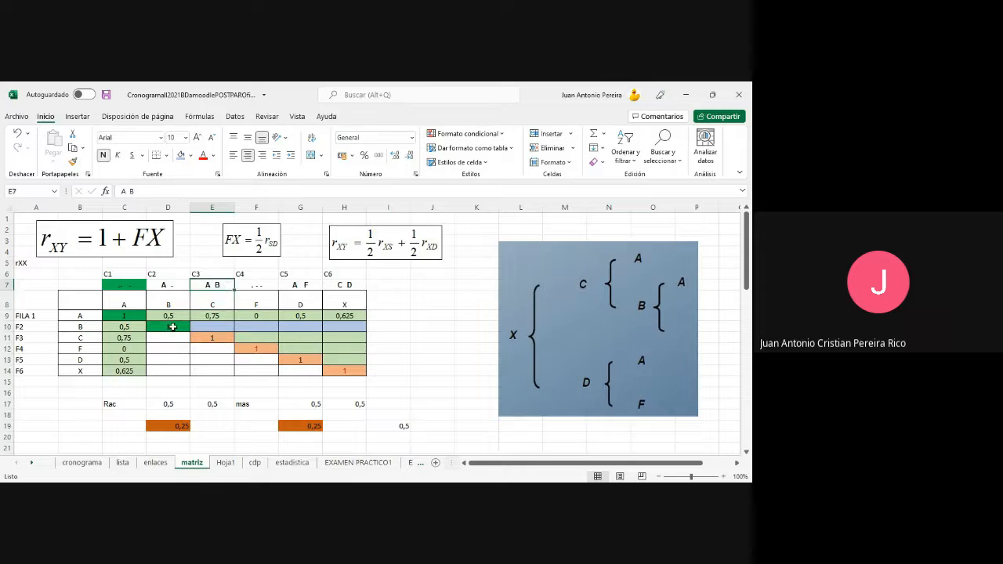
{"action": "left_click", "coordinate": [171, 328]}
{"action": "left_click", "coordinate": [350, 406]}
{"action": "type", "text": "1"}
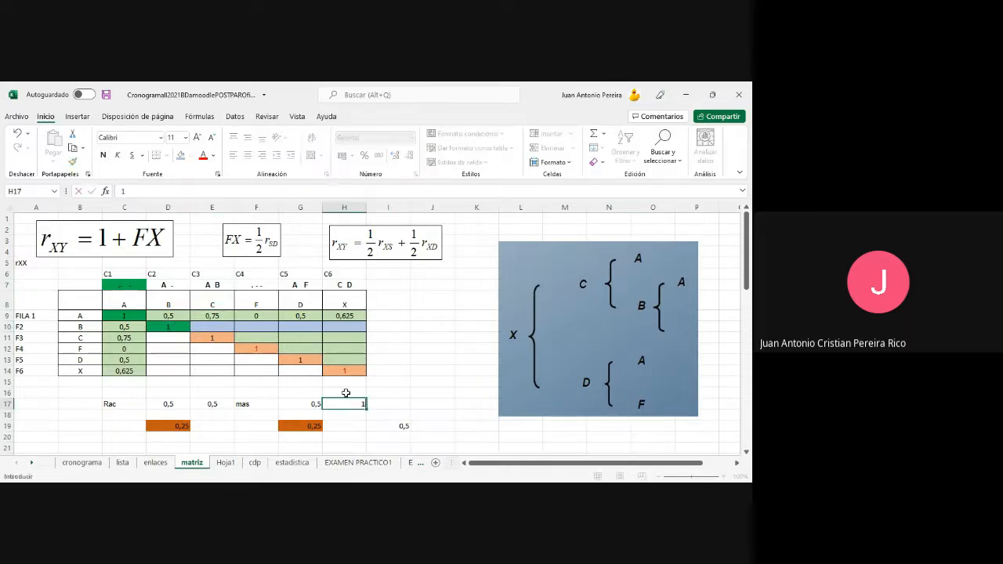
{"action": "key", "text": "Return"}
Fill row B of the matrix with 0,75 under C (E10) and 0 under F (F10)
{"action": "left_click", "coordinate": [221, 325]}
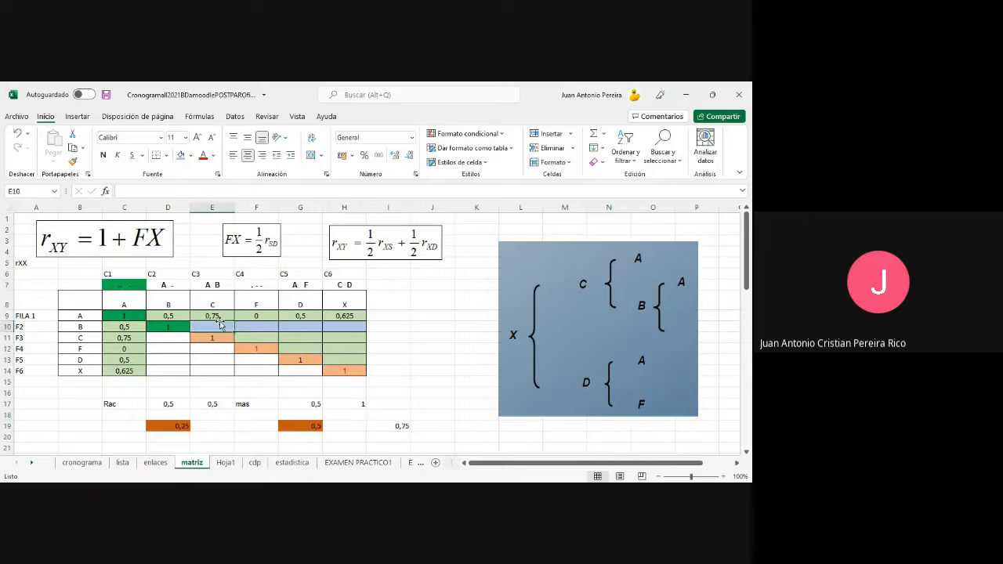
{"action": "type", "text": "0,75"}
{"action": "key", "text": "Return"}
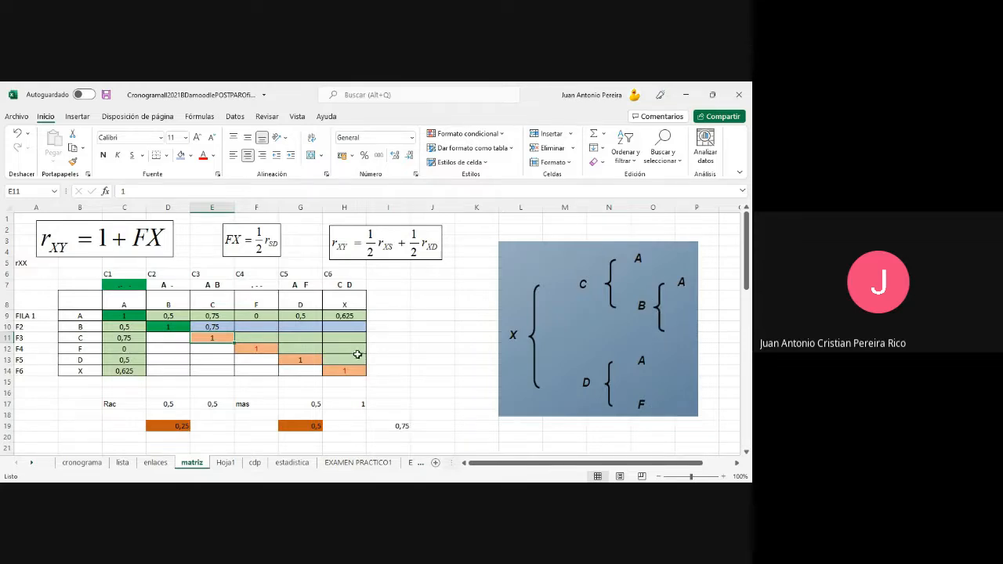
{"action": "left_click", "coordinate": [249, 325]}
{"action": "type", "text": "0"}
{"action": "key", "text": "Return"}
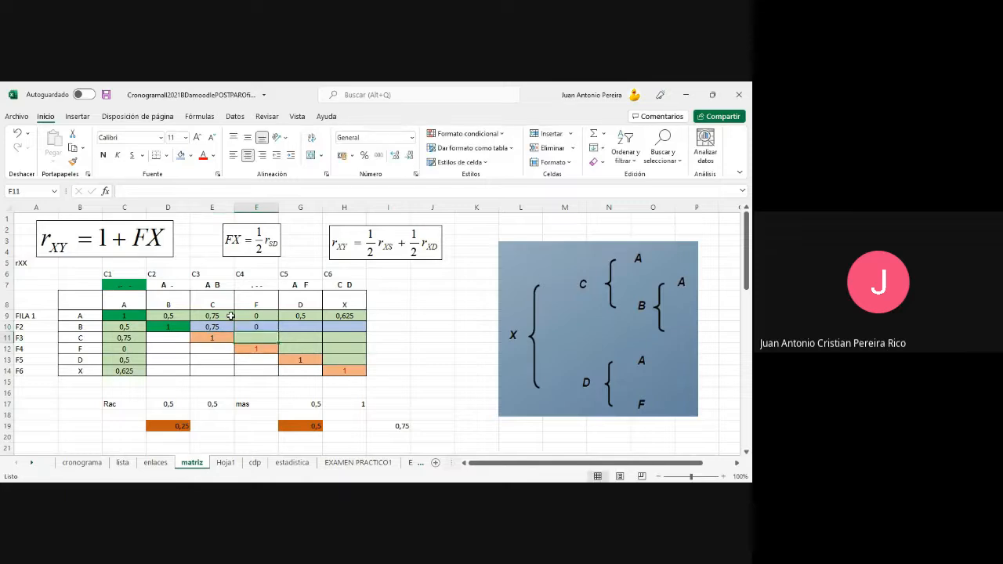
Set both relationship factors of the calculation, E17 and H17, to 0 for the pair B and F
{"action": "left_click", "coordinate": [83, 327]}
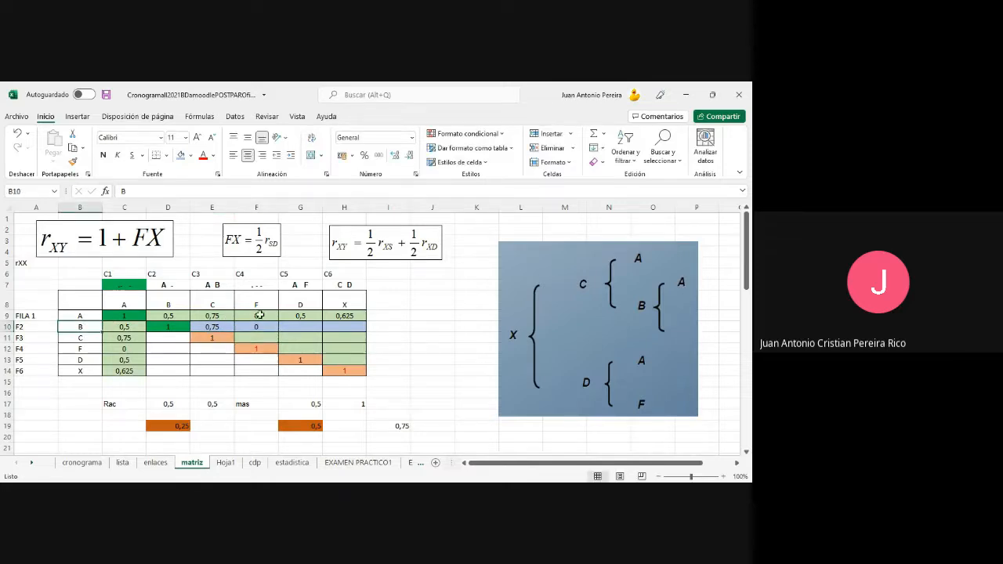
{"action": "left_click", "coordinate": [260, 303]}
{"action": "left_click", "coordinate": [217, 404]}
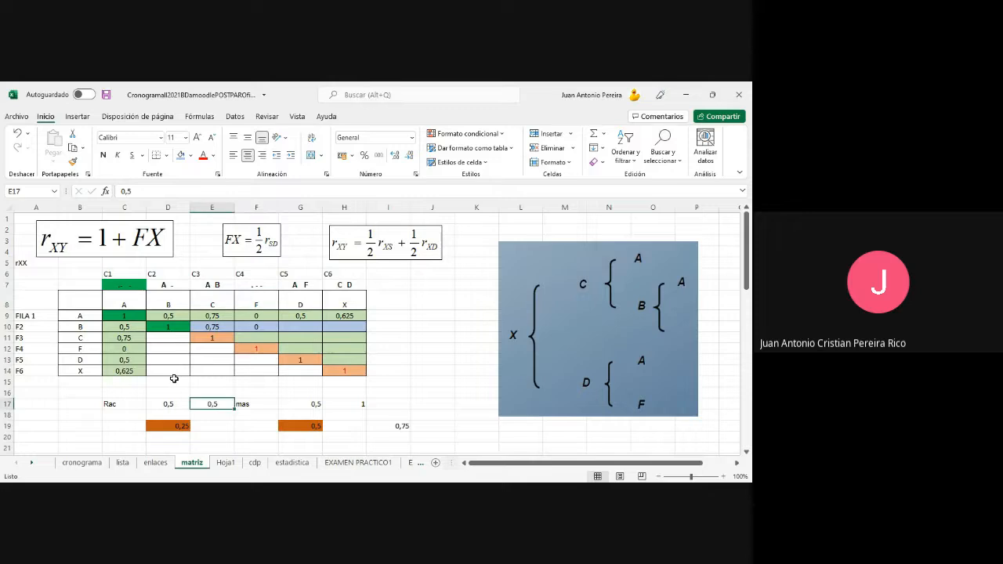
{"action": "type", "text": "0"}
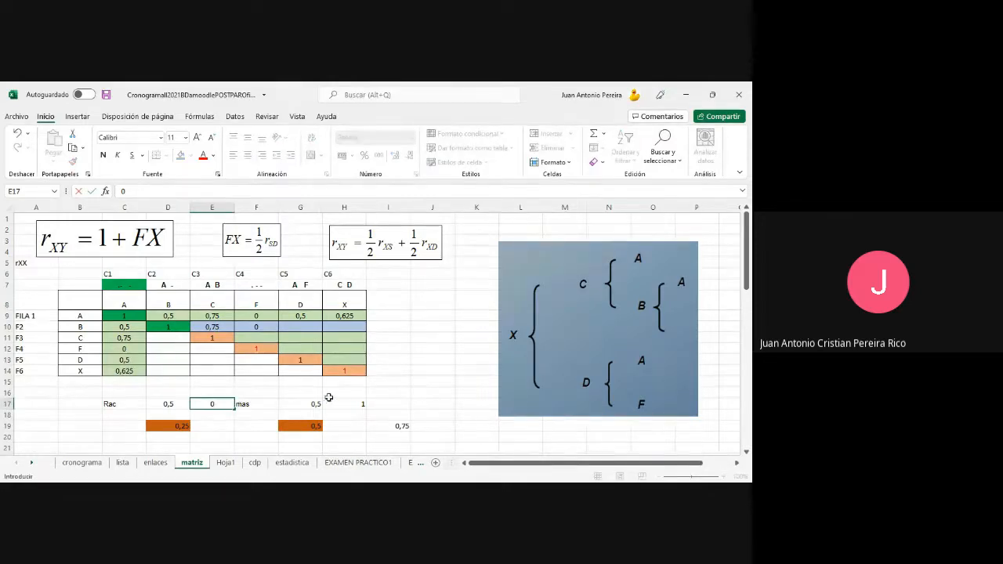
{"action": "left_click", "coordinate": [358, 405]}
{"action": "type", "text": "0"}
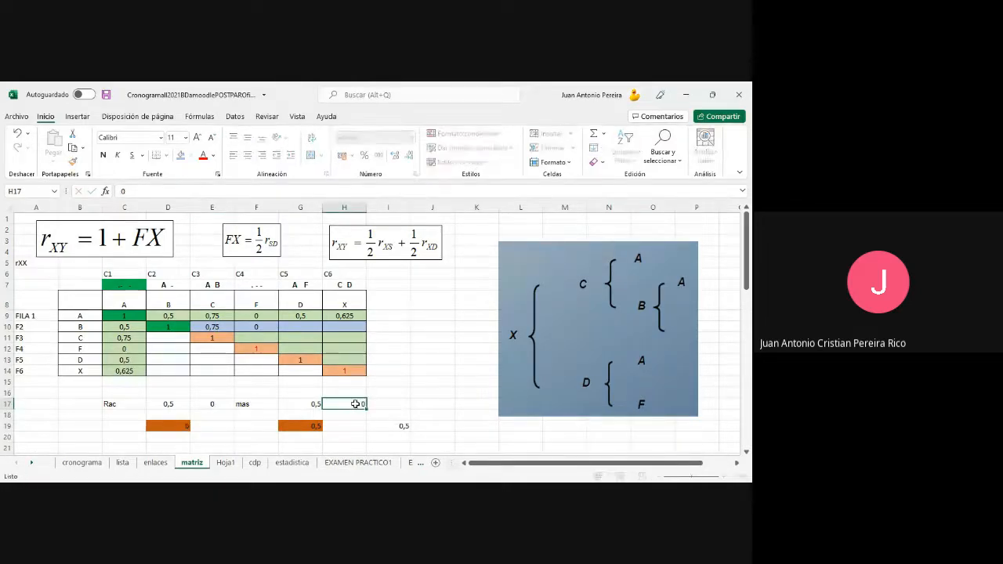
{"action": "key", "text": "Return"}
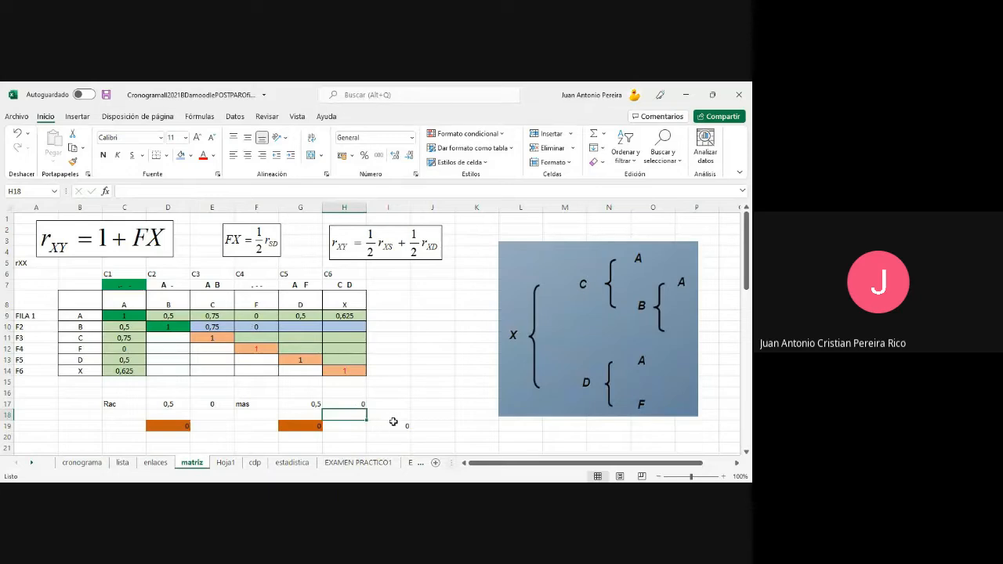
For the relationship between B and D, set the first relationship factor in E17 to 0,5
{"action": "left_click", "coordinate": [386, 262]}
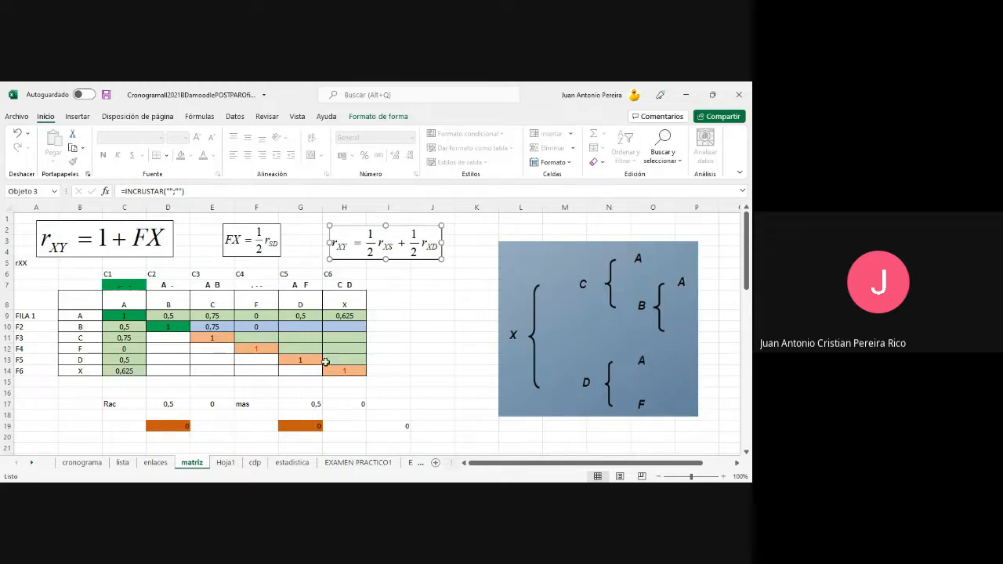
{"action": "left_click", "coordinate": [311, 324]}
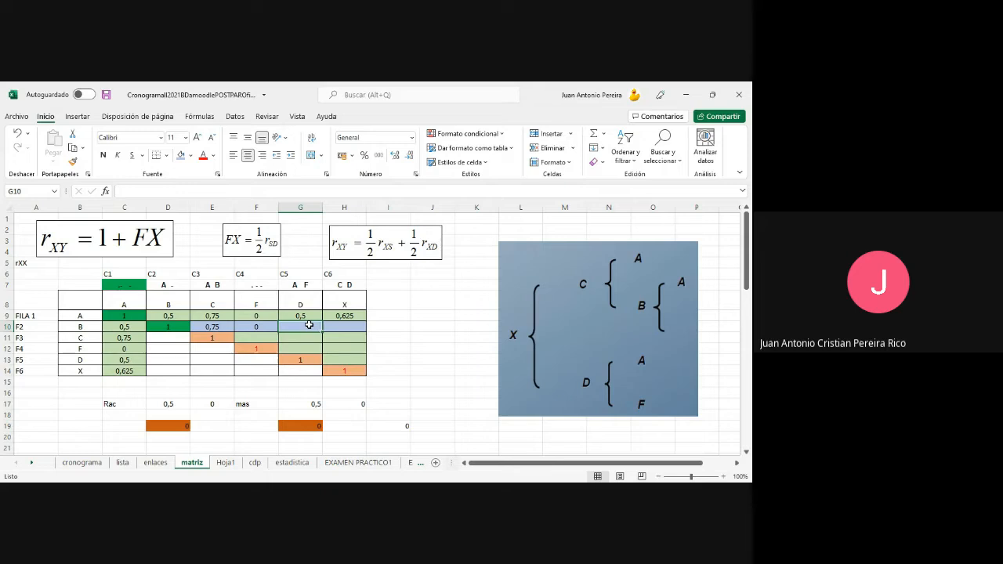
{"action": "left_click", "coordinate": [80, 326]}
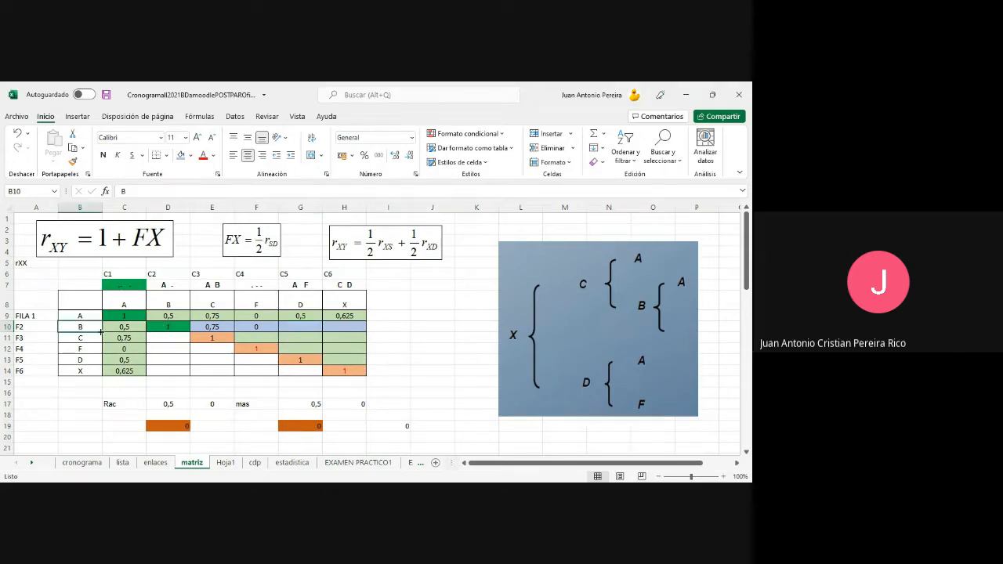
{"action": "left_click", "coordinate": [318, 304]}
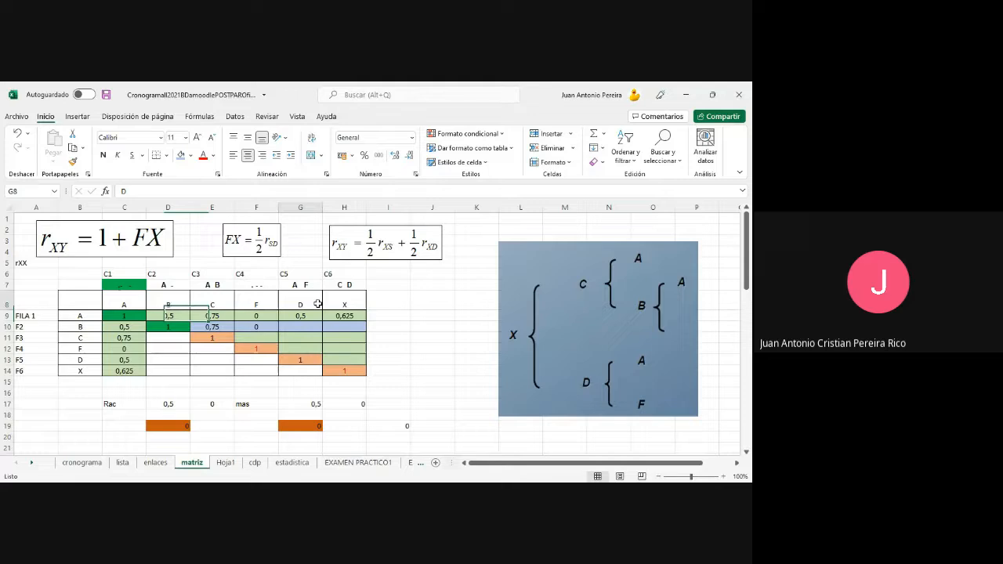
{"action": "left_click", "coordinate": [82, 327]}
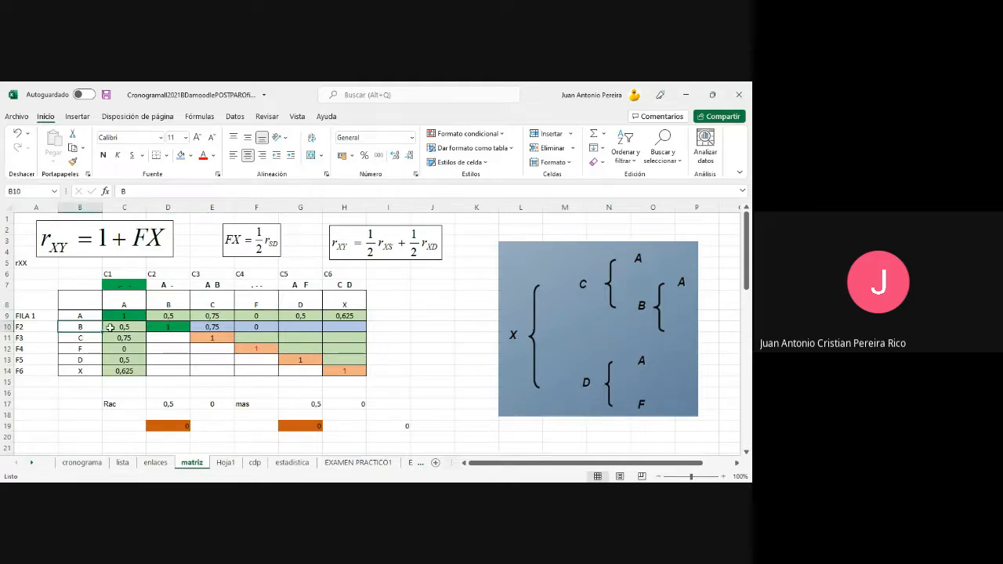
{"action": "left_click", "coordinate": [204, 401]}
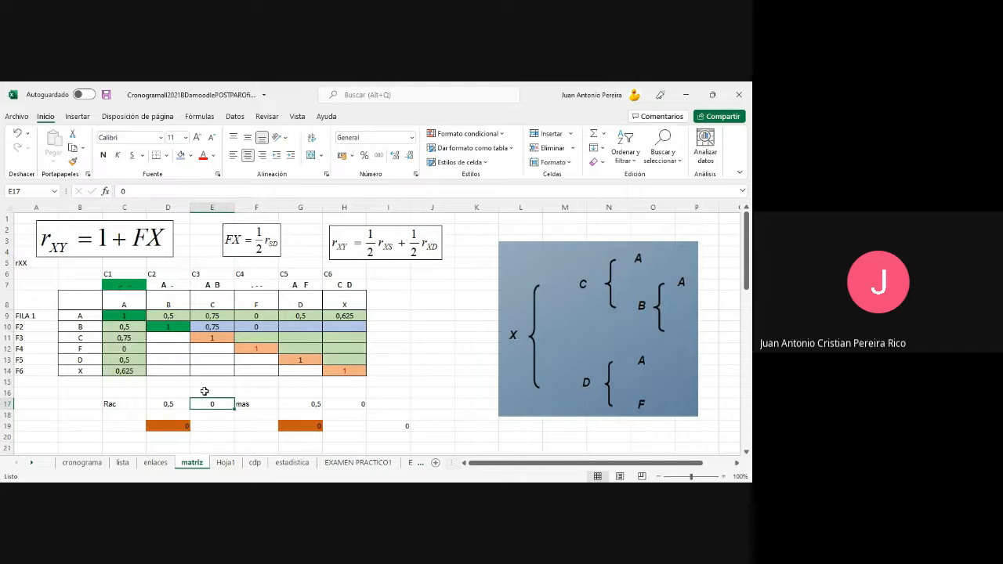
{"action": "type", "text": "0,5"}
{"action": "key", "text": "Return"}
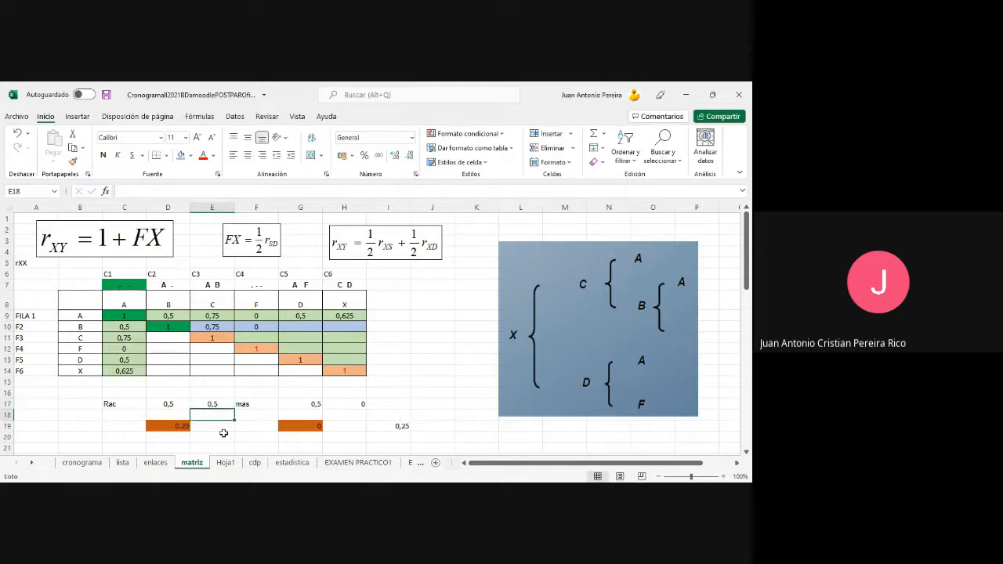
Enter 0,25 in G10 as the relationship between B and D, using B's relationships with A and F
{"action": "left_click", "coordinate": [83, 326]}
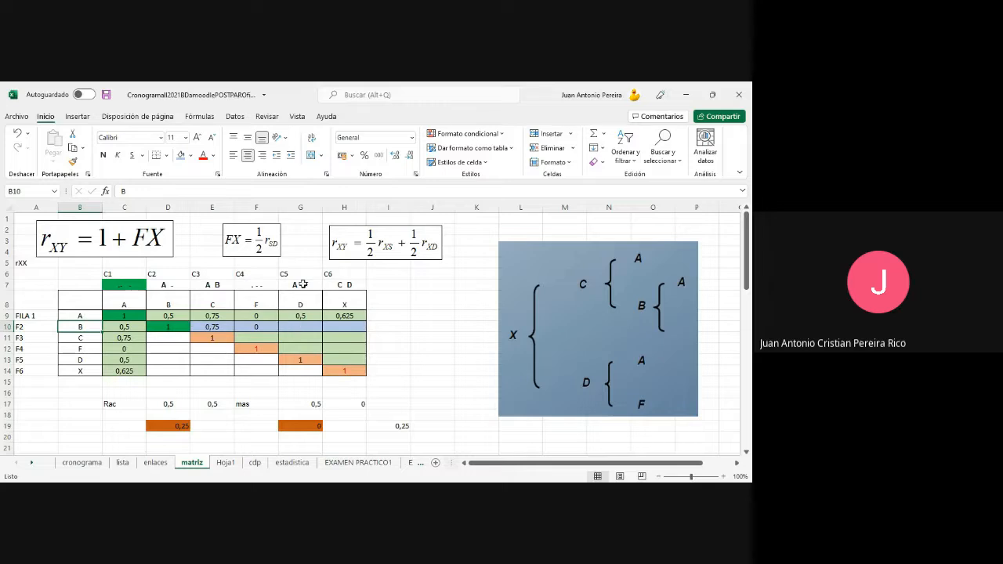
{"action": "left_click", "coordinate": [255, 328]}
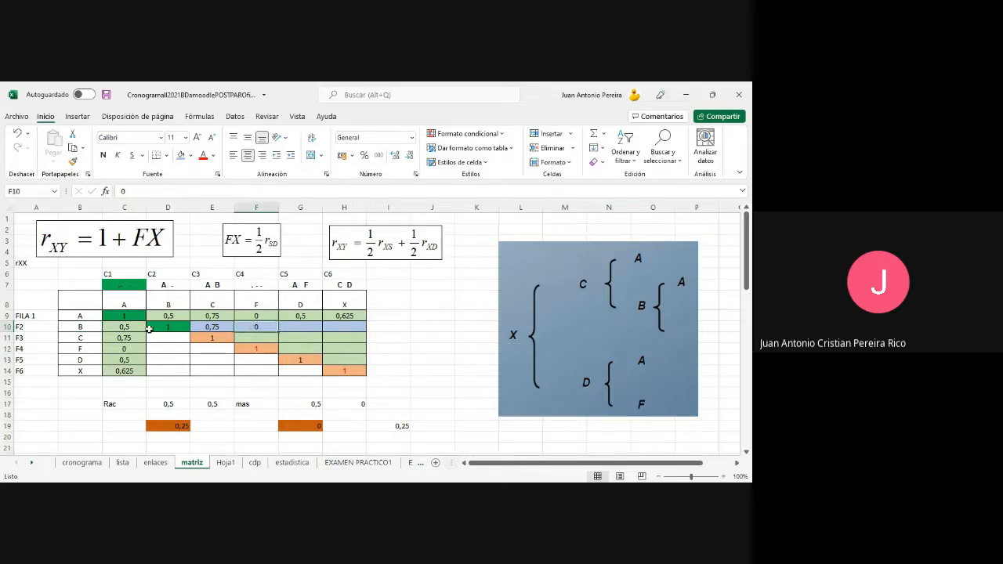
{"action": "left_click", "coordinate": [93, 327]}
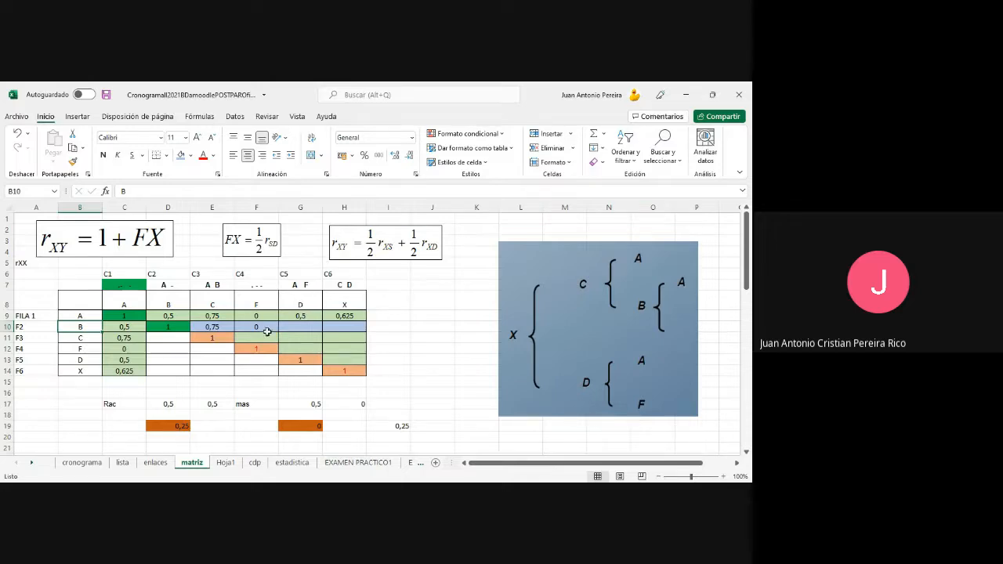
{"action": "left_click", "coordinate": [356, 404]}
{"action": "left_click", "coordinate": [302, 327]}
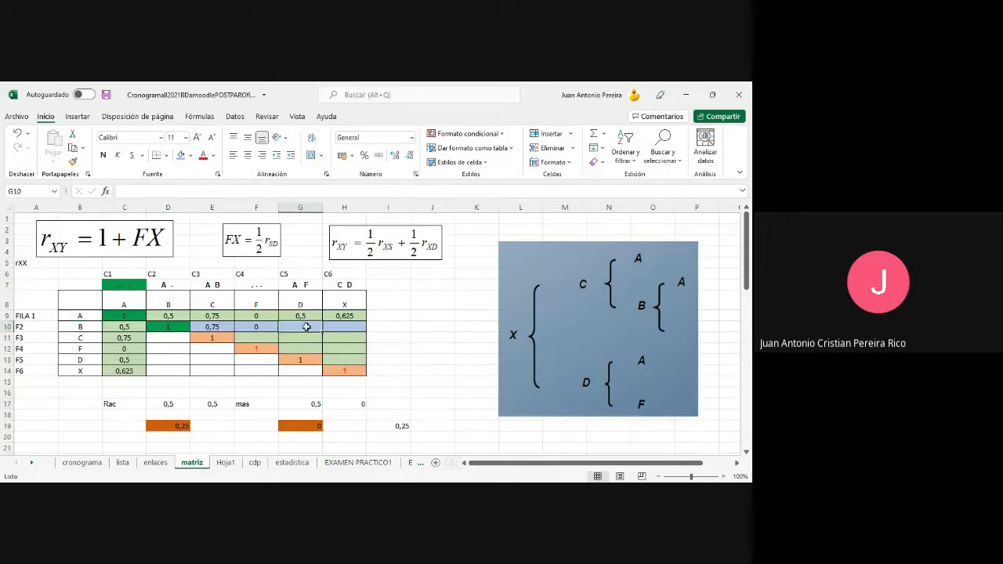
{"action": "type", "text": "0,255"}
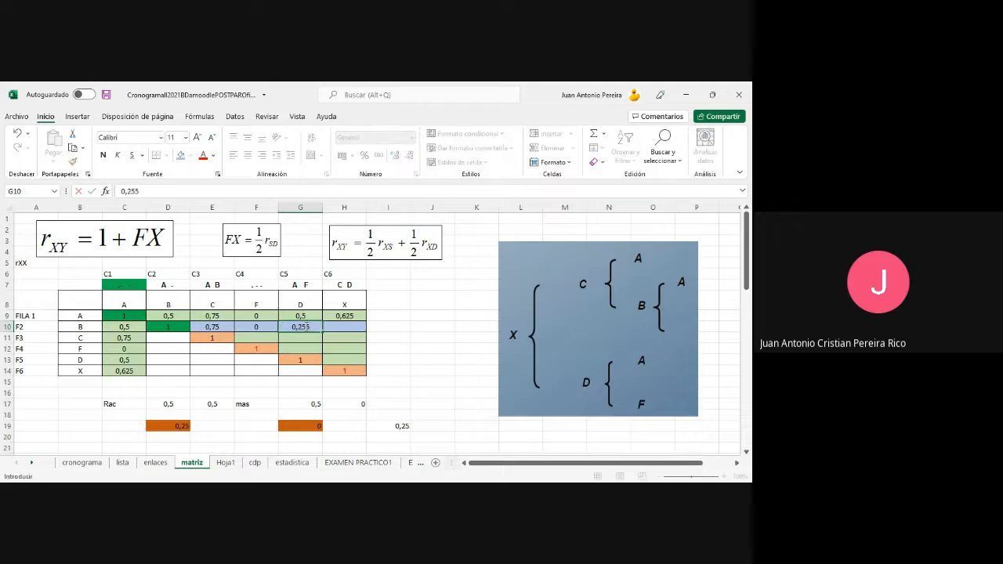
{"action": "key", "text": "Return"}
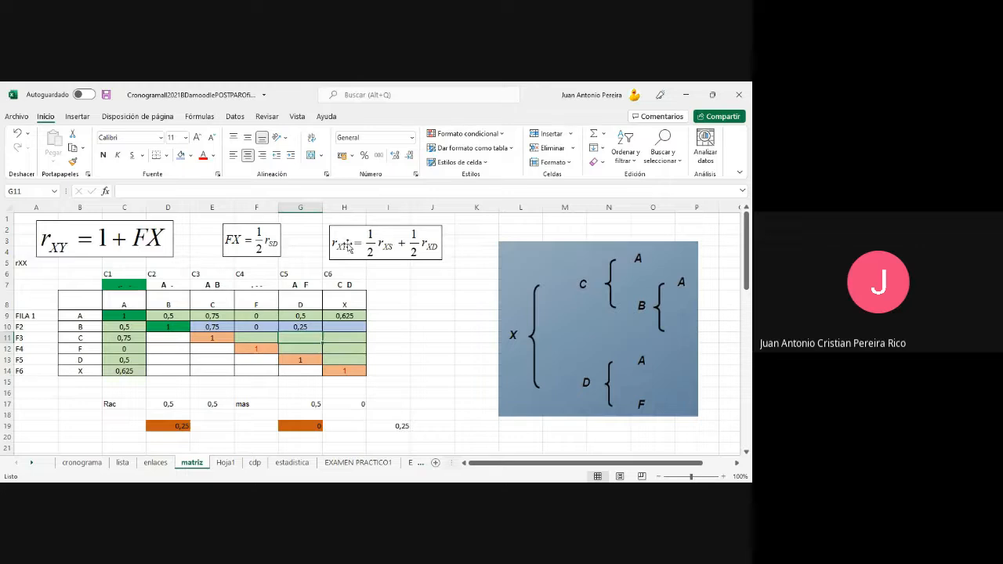
For the relationship between B and X, set the first relationship factor in E17 to 0,75
{"action": "left_click", "coordinate": [354, 328]}
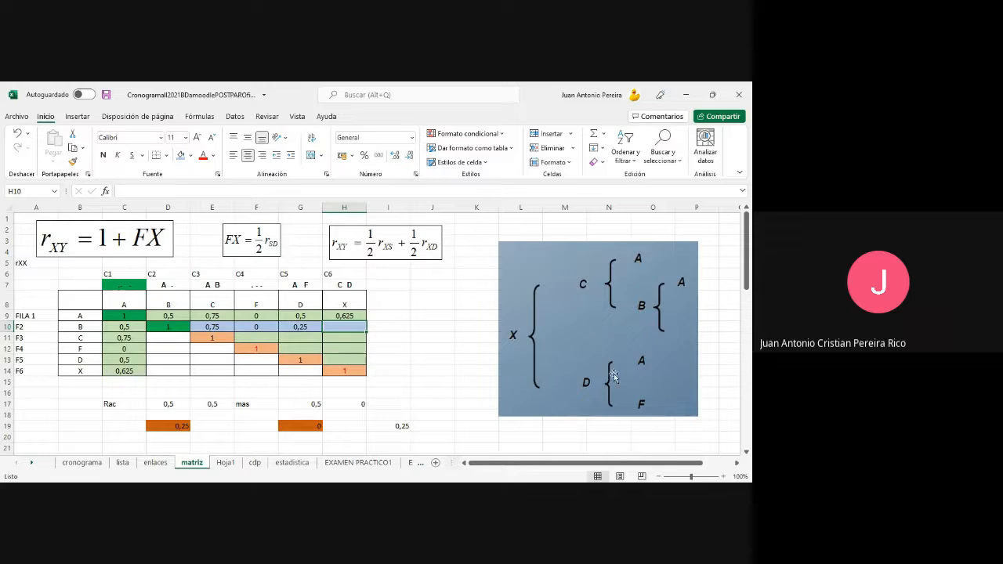
{"action": "left_click", "coordinate": [71, 326]}
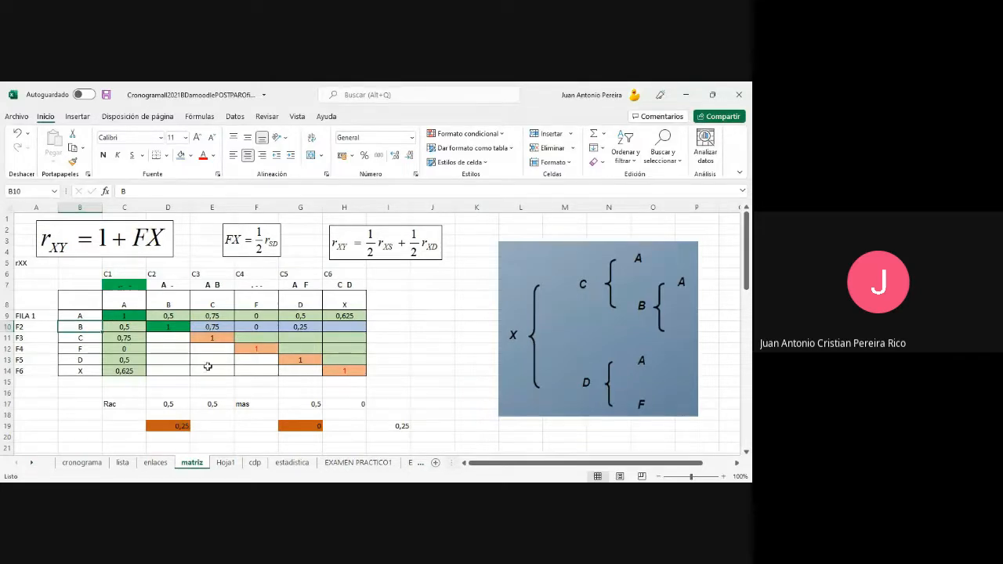
{"action": "left_click", "coordinate": [211, 403]}
{"action": "type", "text": "0,375"}
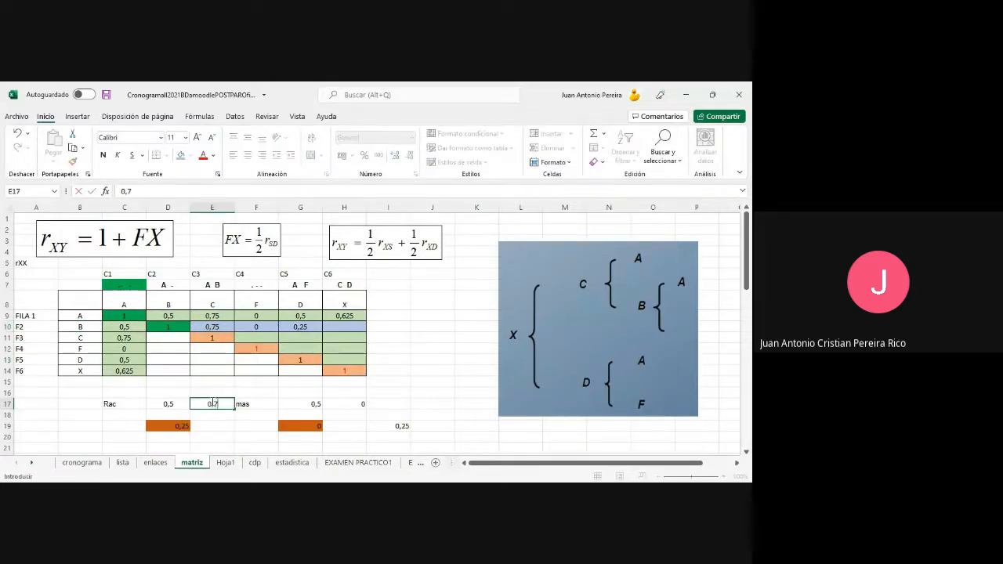
{"action": "key", "text": "Return"}
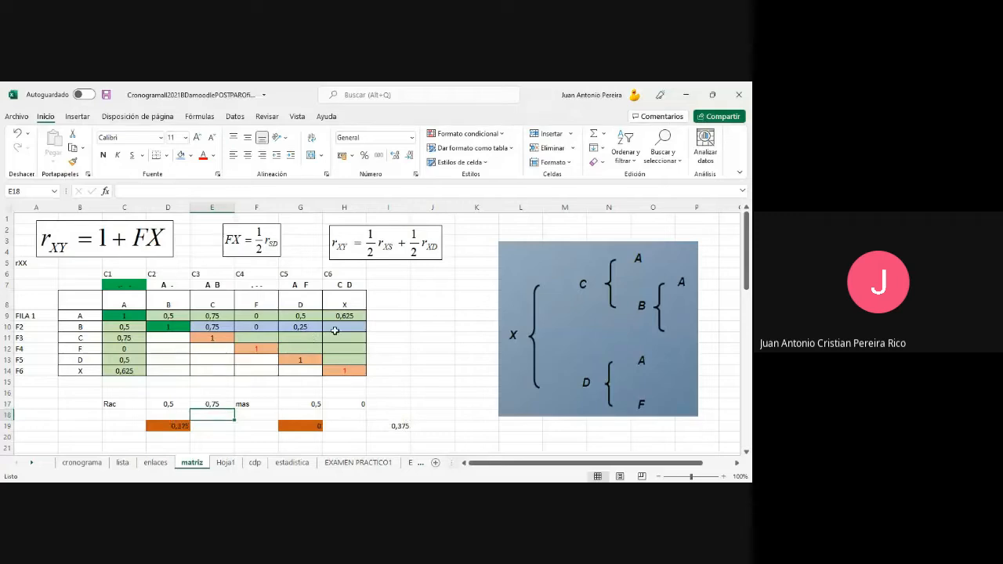
Set the second relationship factor in H17 to 0,25, taken from row B's relationship with D
{"action": "left_click_drag", "start_coordinate": [140, 327], "coordinate": [298, 327]}
{"action": "left_click_drag", "start_coordinate": [124, 327], "coordinate": [291, 330]}
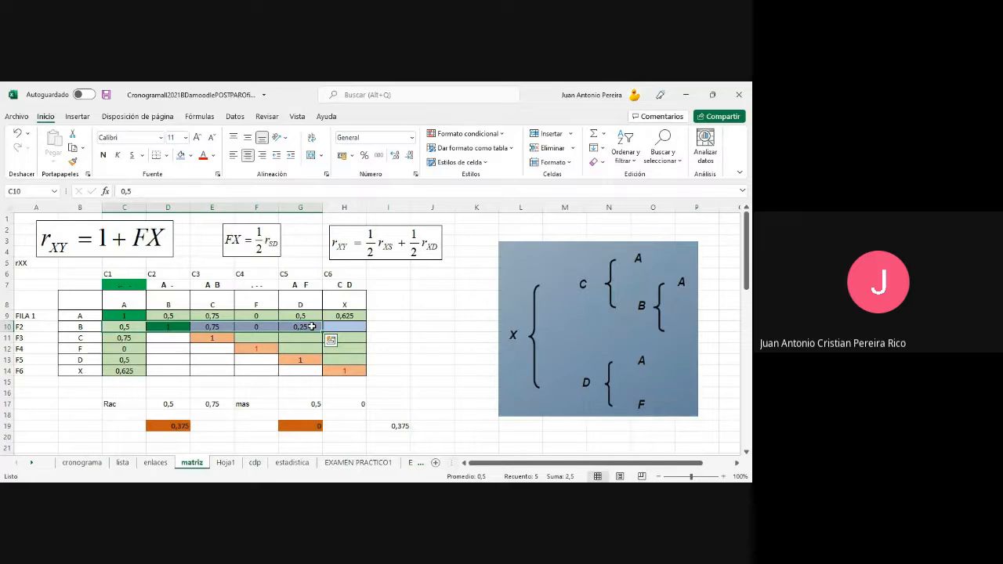
{"action": "left_click", "coordinate": [344, 405]}
{"action": "type", "text": "0"}
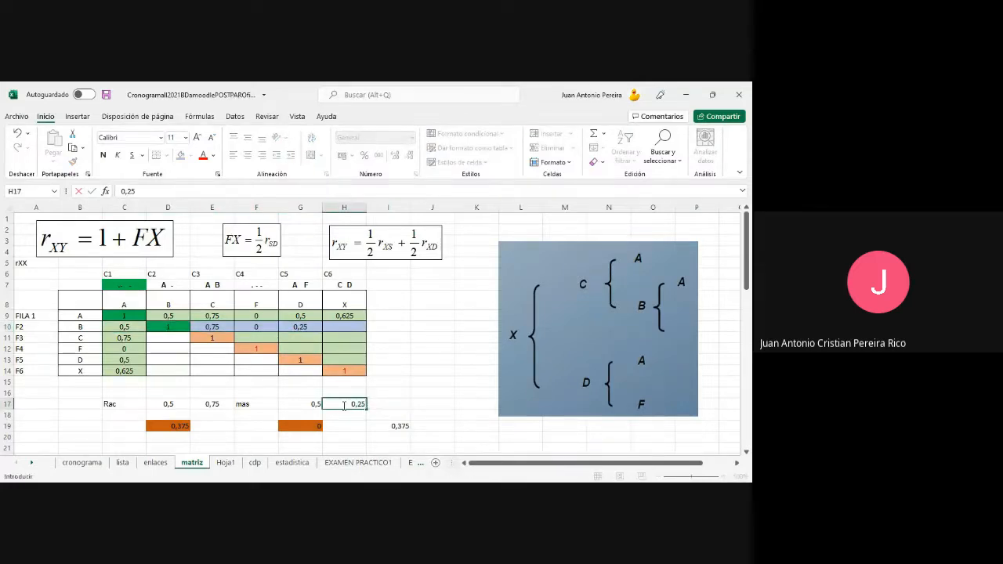
{"action": "key", "text": "Return"}
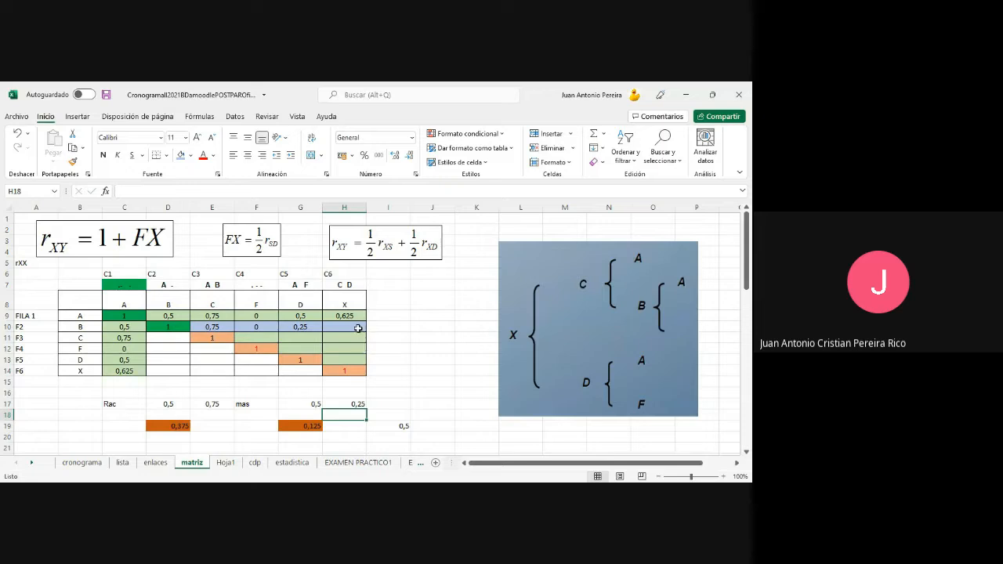
Enter 0,5 in H10 as the relationship between B and X
{"action": "left_click", "coordinate": [355, 325]}
{"action": "type", "text": "0,5"}
{"action": "key", "text": "Return"}
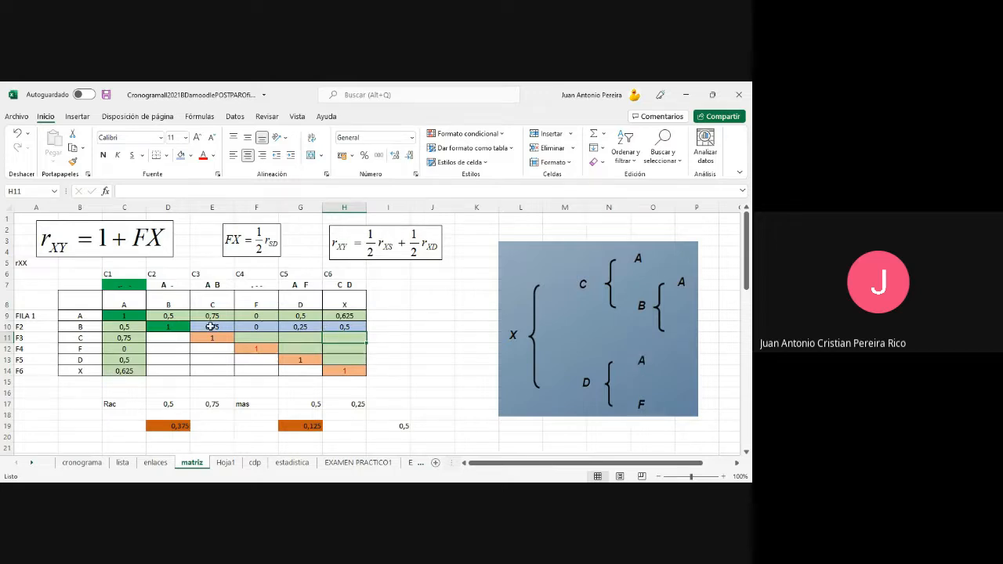
Copy row B's values under C, F, D and X (E10:H10) and paste them transposed into column B starting at D11
{"action": "left_click_drag", "start_coordinate": [72, 327], "coordinate": [342, 330]}
{"action": "left_click_drag", "start_coordinate": [217, 327], "coordinate": [327, 328]}
{"action": "right_click", "coordinate": [333, 327]}
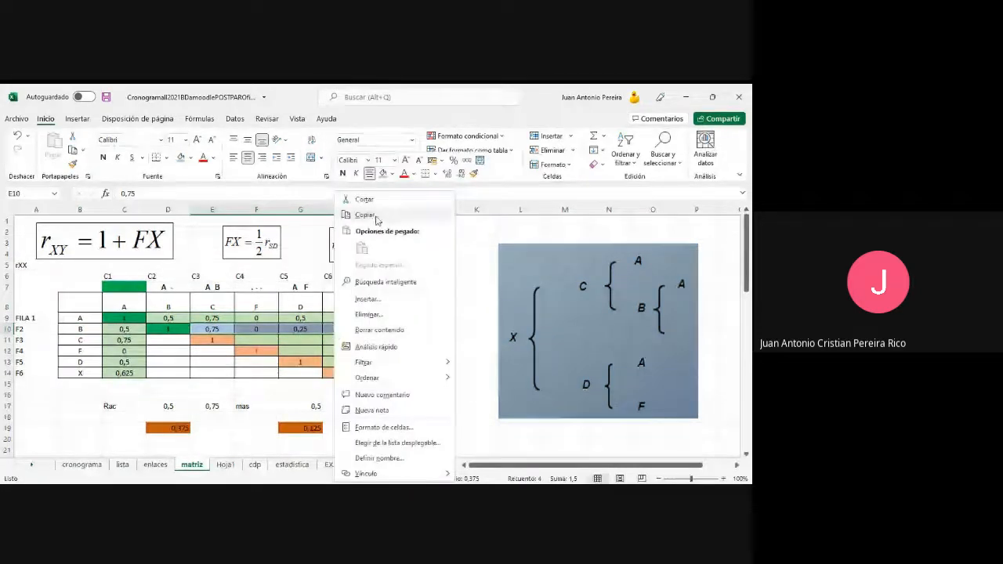
{"action": "left_click", "coordinate": [361, 217]}
{"action": "left_click", "coordinate": [173, 339]}
{"action": "right_click", "coordinate": [173, 339]}
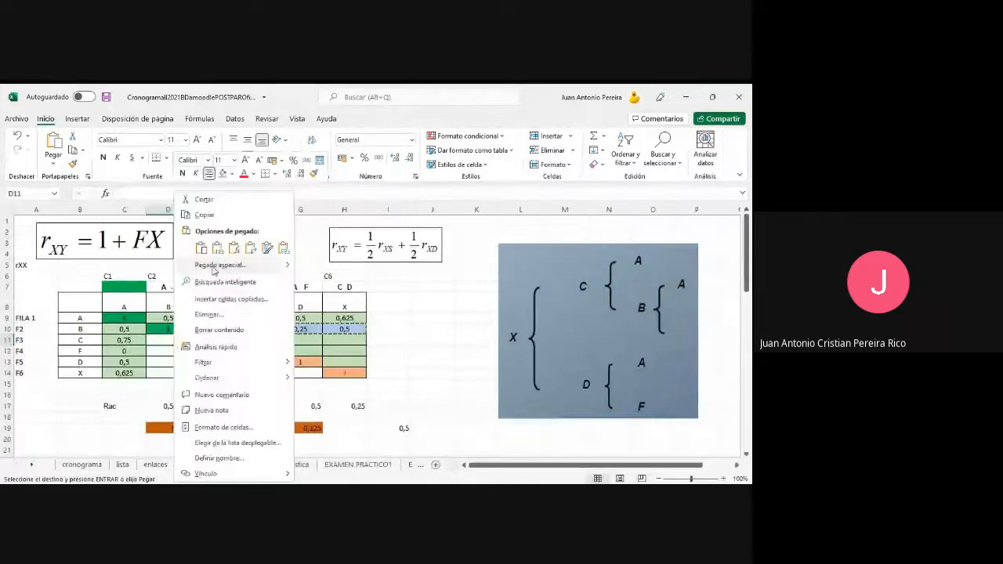
{"action": "left_click", "coordinate": [208, 188]}
{"action": "left_click", "coordinate": [220, 315]}
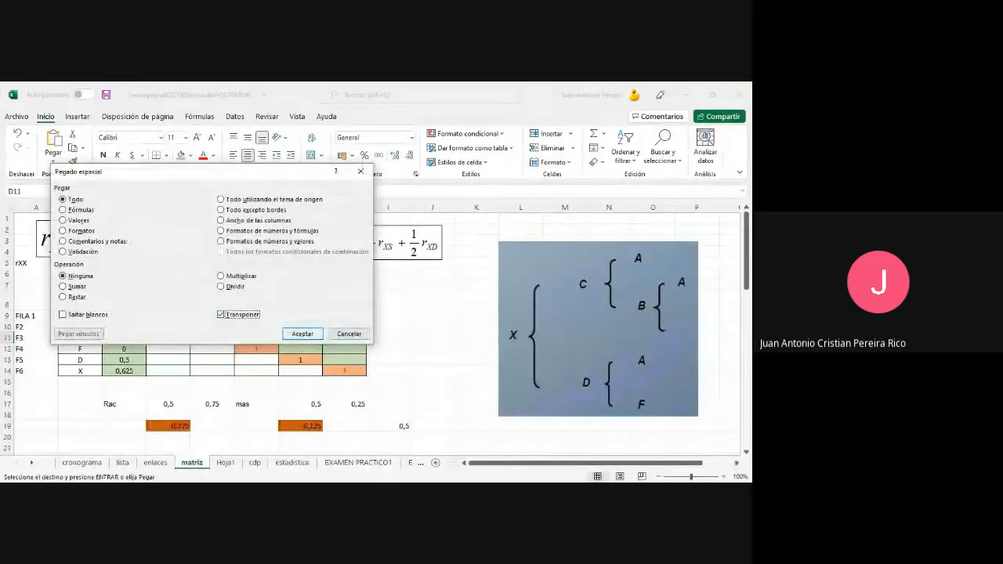
{"action": "left_click", "coordinate": [301, 334]}
{"action": "left_click", "coordinate": [411, 360]}
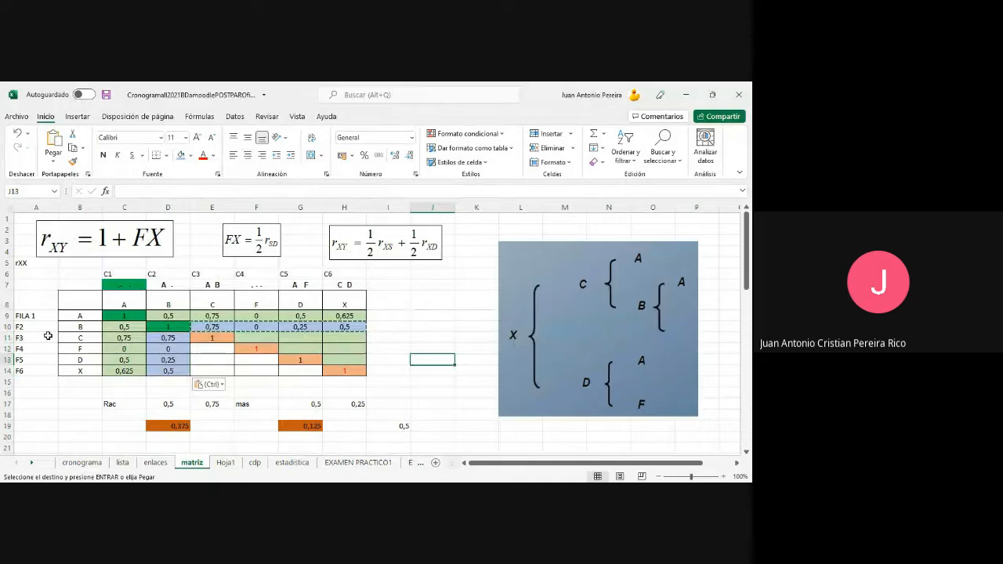
For C's inbreeding coefficient, enter the factor 0,5 in J9 and the relationship between parents A and B, 0,5, in J10
{"action": "left_click", "coordinate": [78, 338]}
{"action": "left_click", "coordinate": [202, 338]}
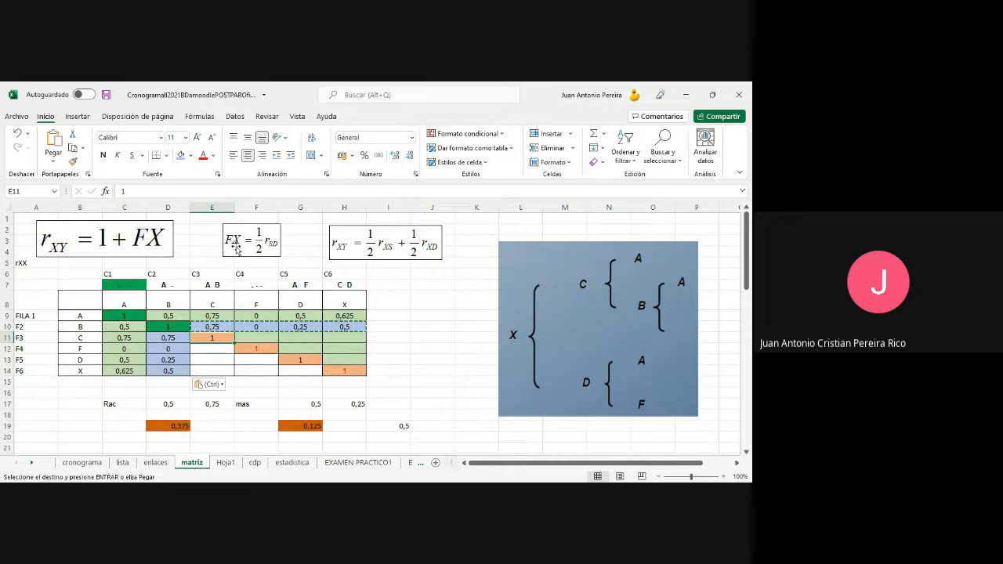
{"action": "left_click", "coordinate": [92, 317]}
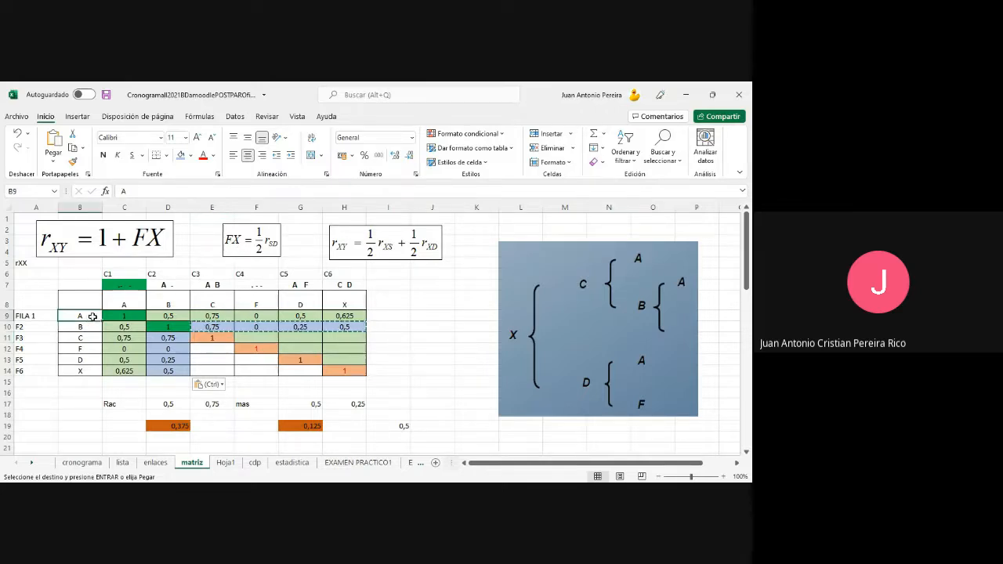
{"action": "left_click", "coordinate": [174, 317]}
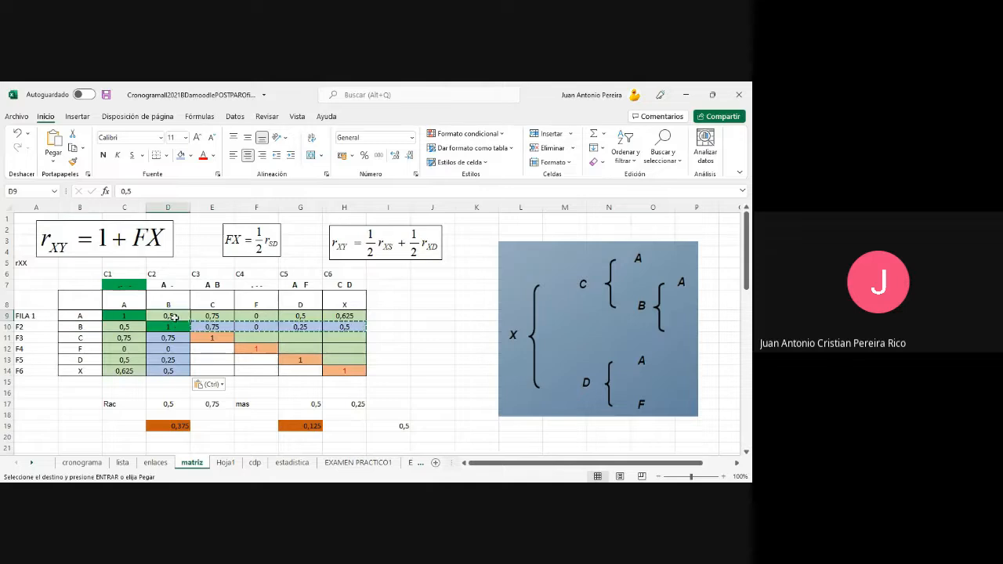
{"action": "left_click", "coordinate": [421, 318]}
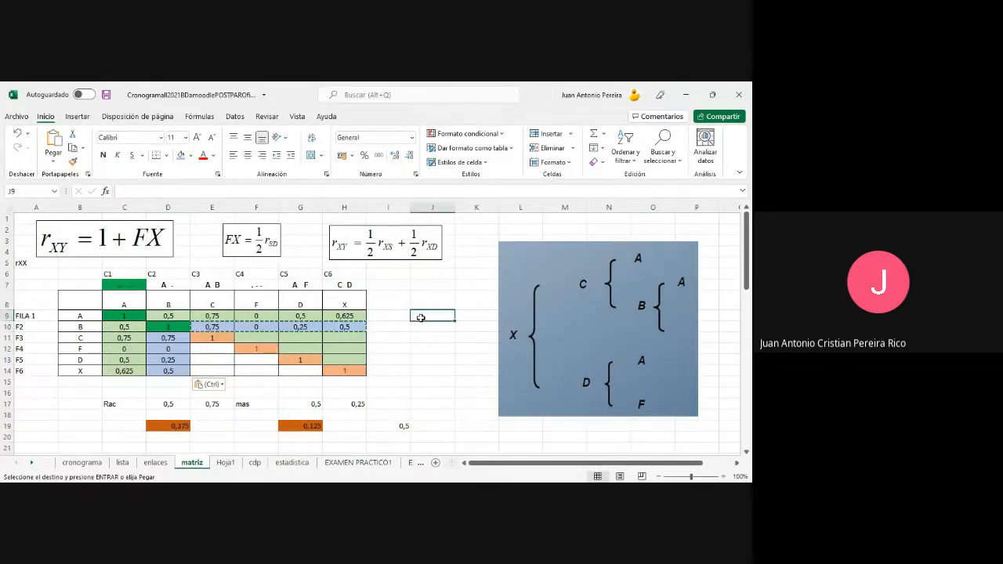
{"action": "key", "text": "Escape"}
{"action": "type", "text": "0,5"}
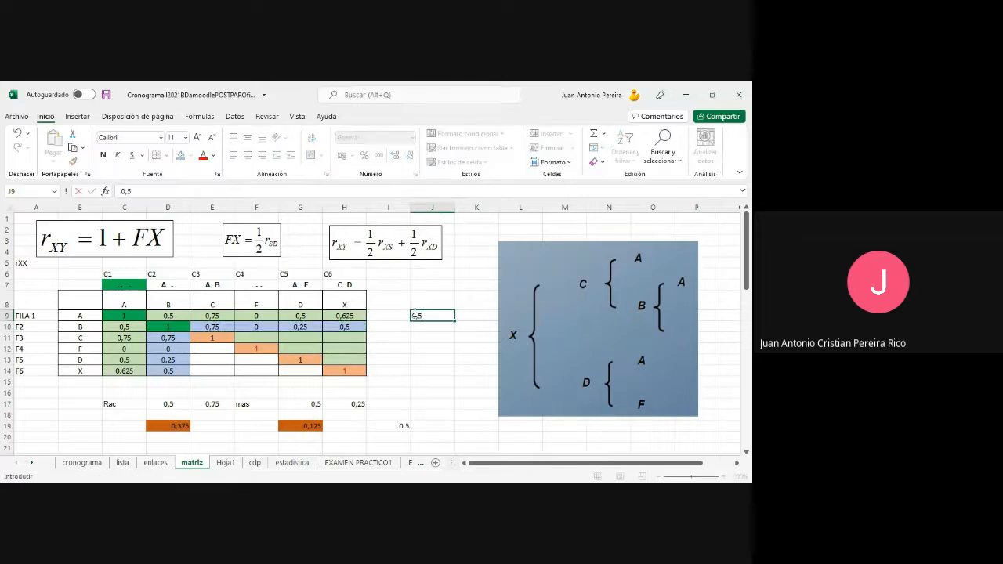
{"action": "key", "text": "Return"}
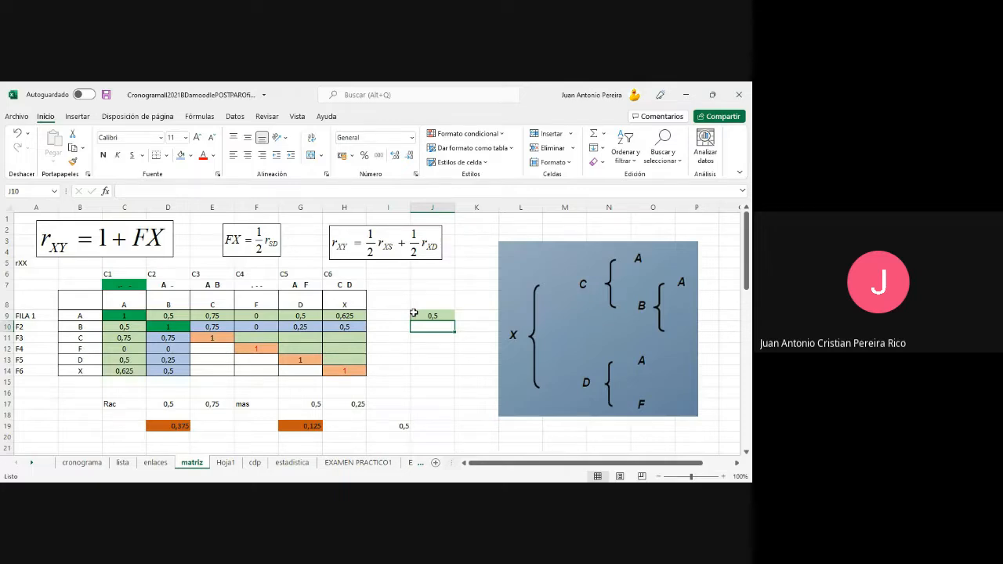
{"action": "type", "text": "0,5"}
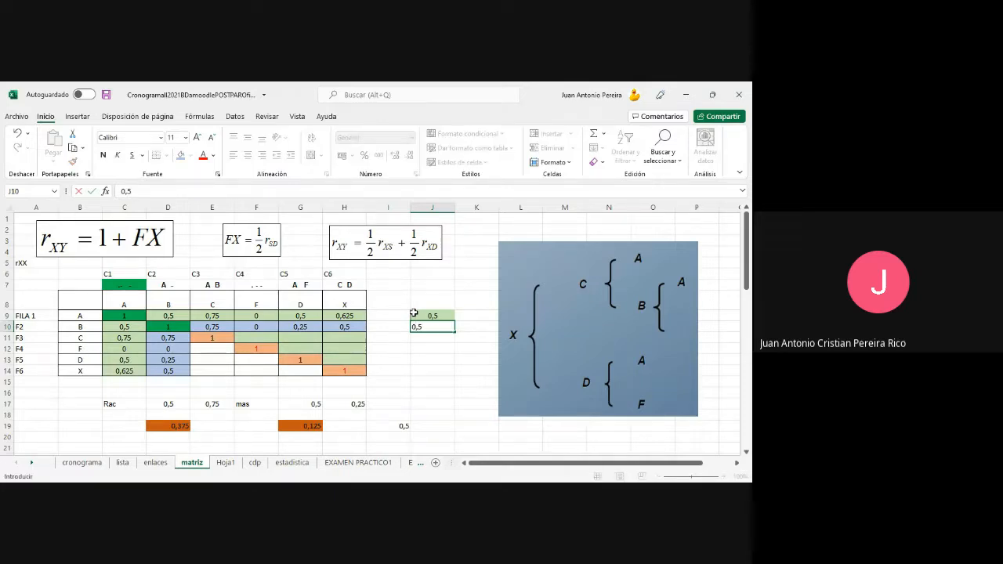
{"action": "key", "text": "Return"}
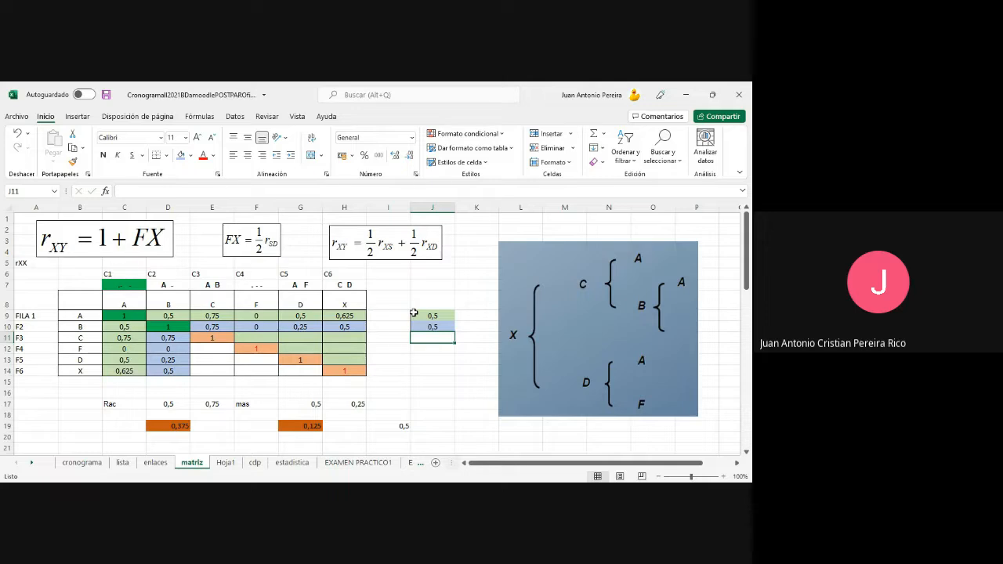
Calculate C's inbreeding coefficient in J11 with the formula =(J9*J10)
{"action": "type", "text": "="}
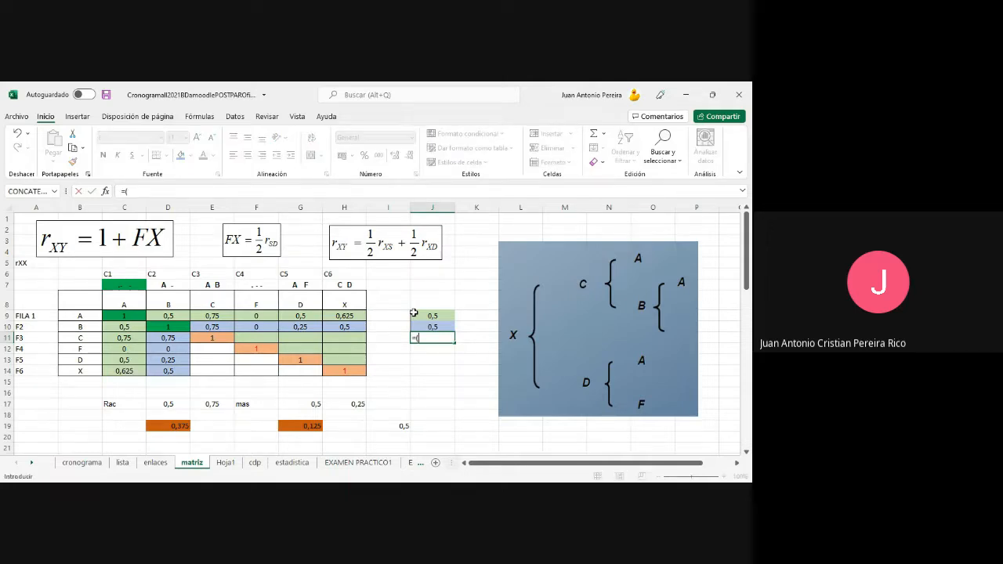
{"action": "type", "text": "("}
{"action": "left_click", "coordinate": [413, 313]}
{"action": "type", "text": "*"}
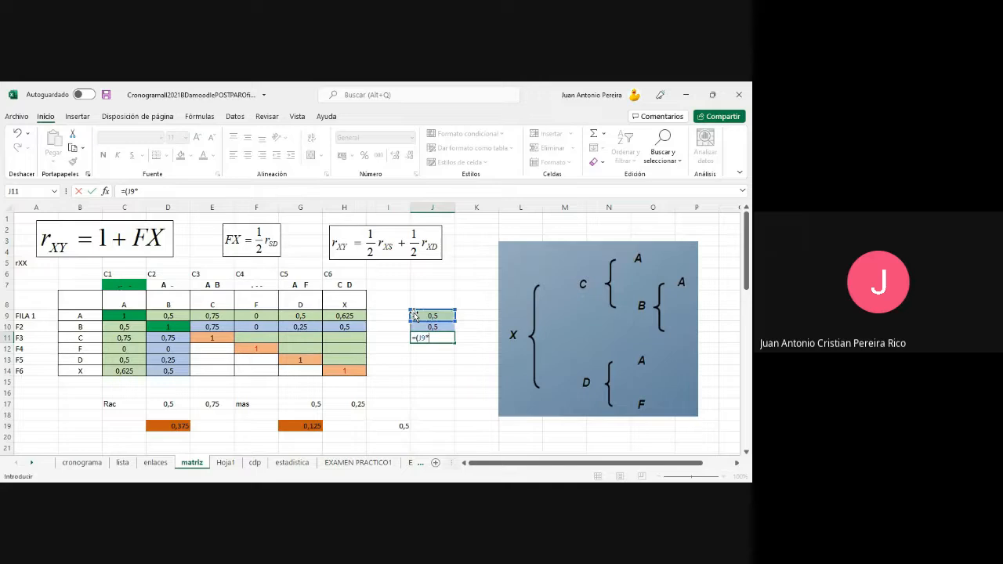
{"action": "key", "text": "Up"}
{"action": "type", "text": ")"}
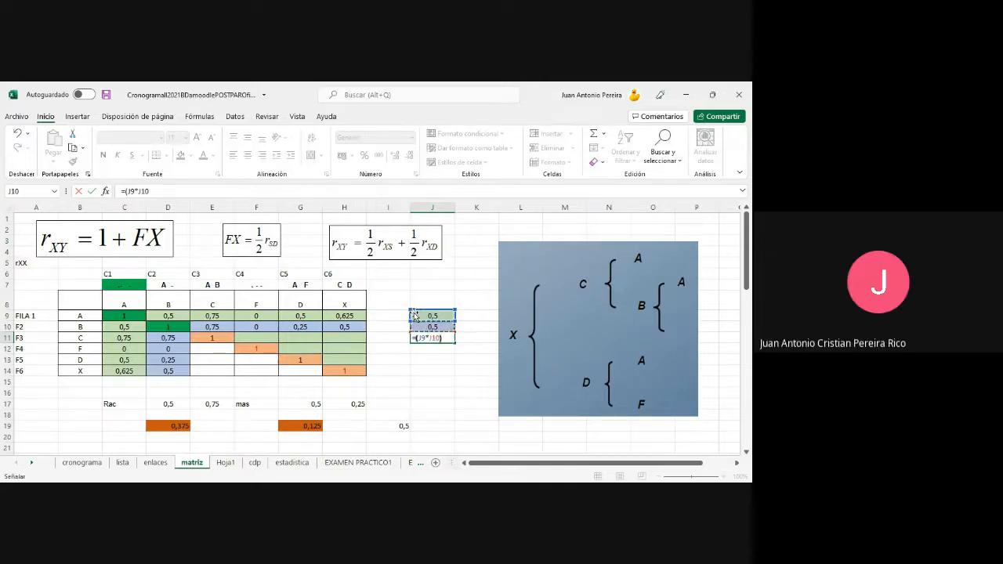
{"action": "key", "text": "Return"}
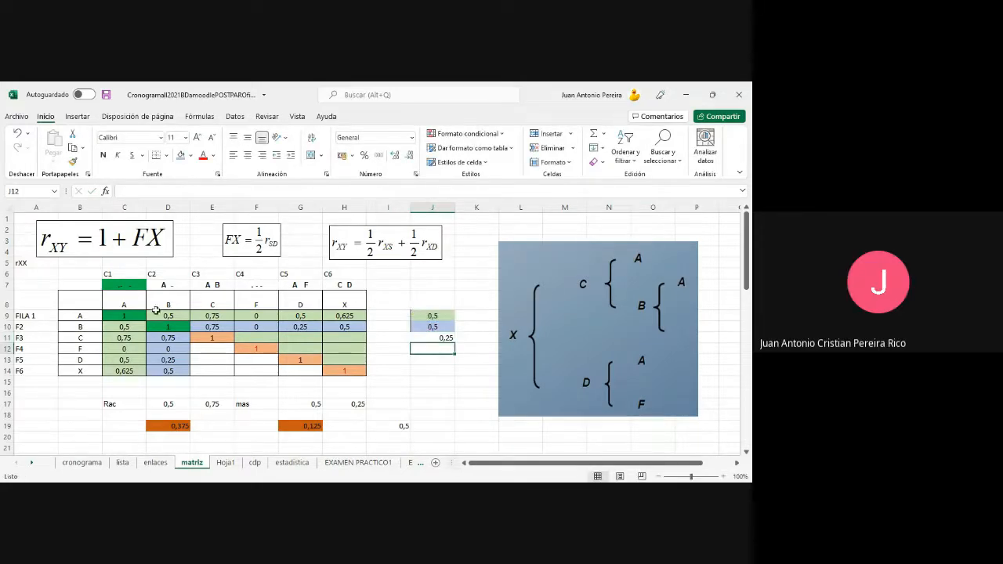
Fill the A–B relationship in D9 and the inbreeding result in J11 with yellow
{"action": "left_click", "coordinate": [97, 315]}
{"action": "left_click", "coordinate": [164, 315]}
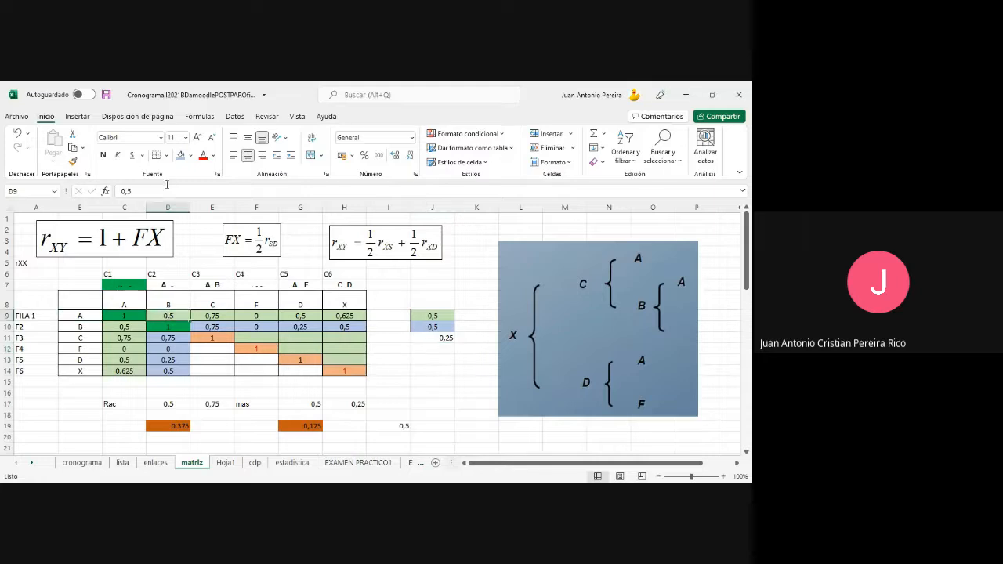
{"action": "left_click", "coordinate": [188, 157]}
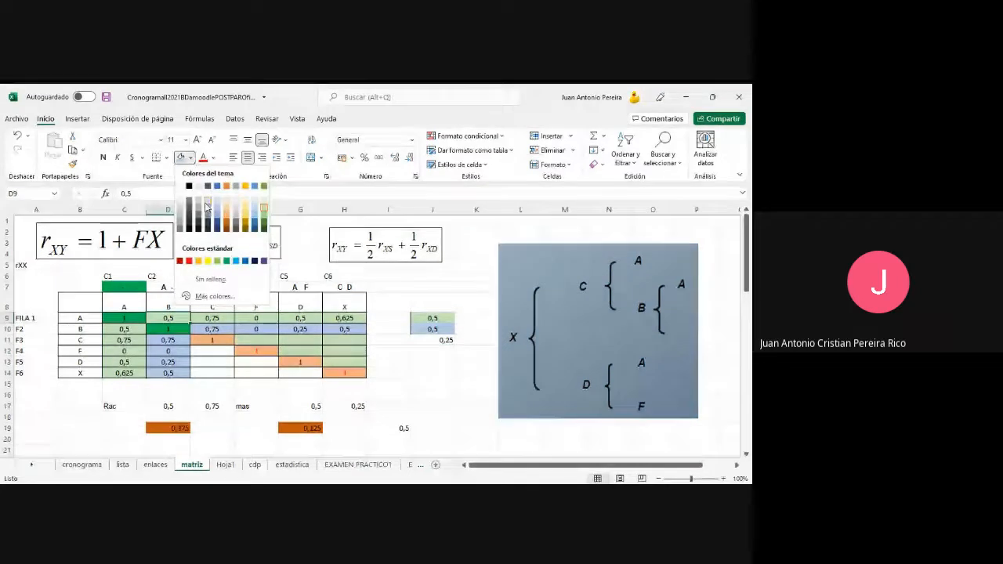
{"action": "left_click", "coordinate": [207, 262]}
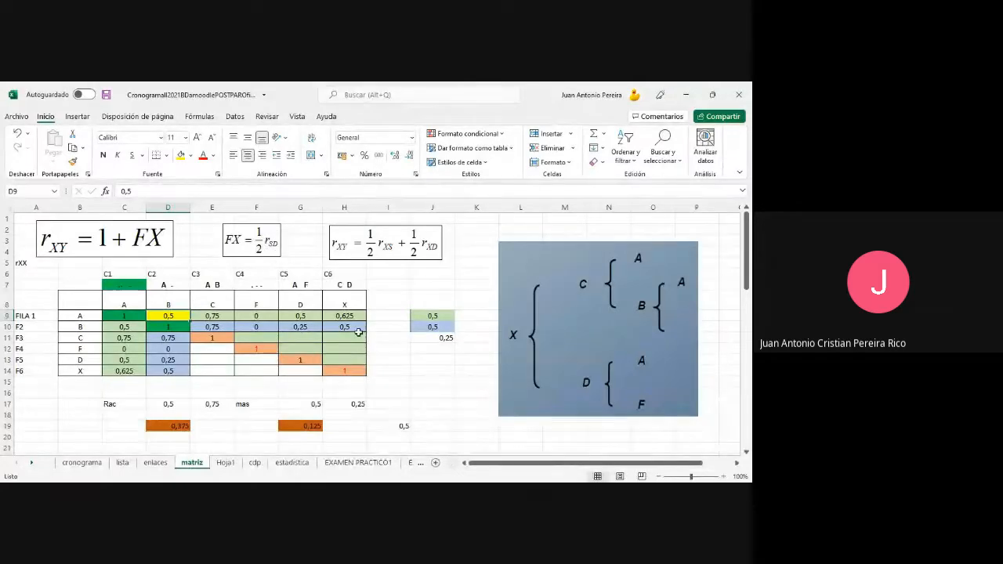
{"action": "left_click", "coordinate": [441, 317]}
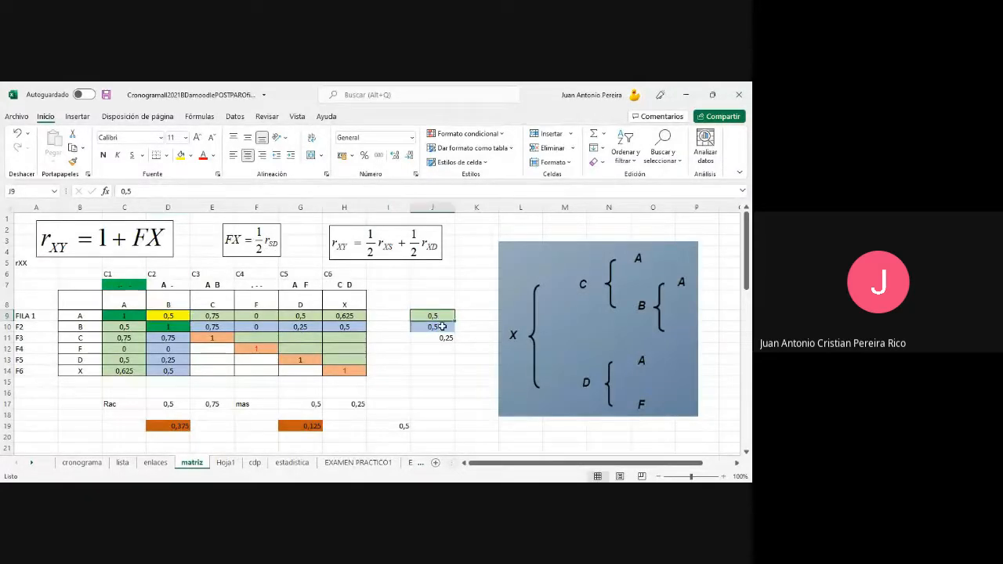
{"action": "left_click", "coordinate": [443, 336]}
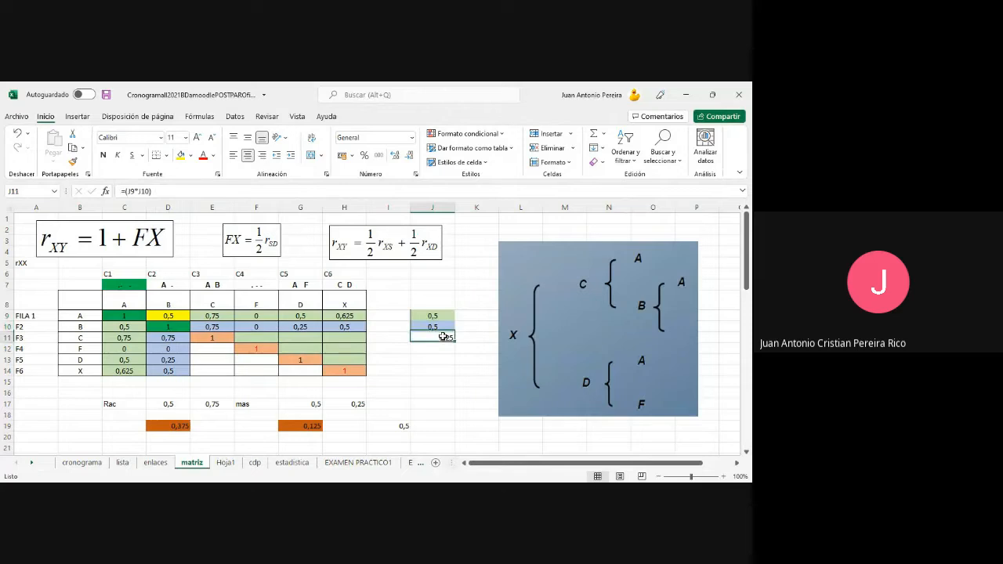
{"action": "left_click", "coordinate": [180, 156]}
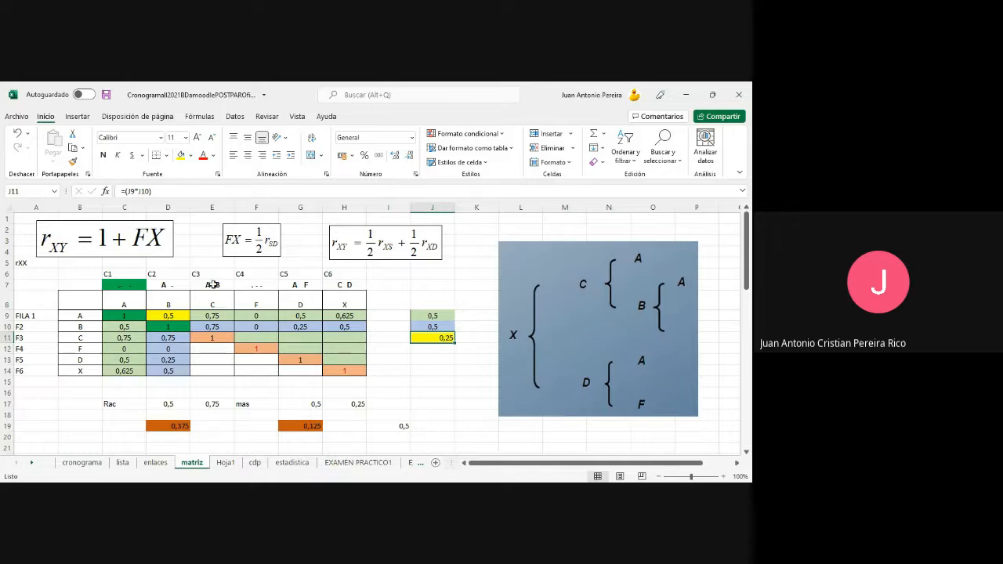
Add C's inbreeding coefficient from J11 to its diagonal cell E11, making the value 1,25
{"action": "left_click", "coordinate": [184, 315]}
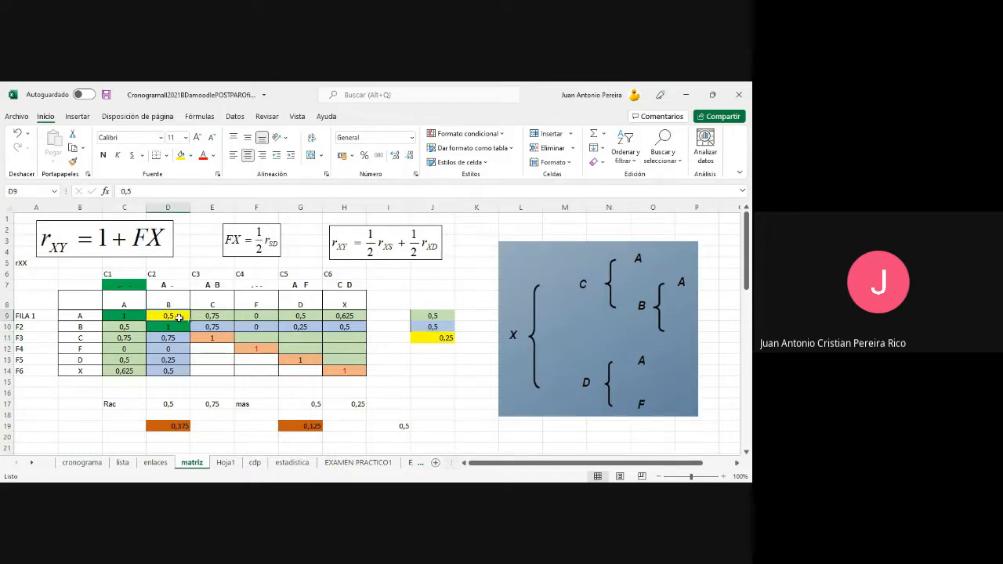
{"action": "left_click", "coordinate": [434, 315]}
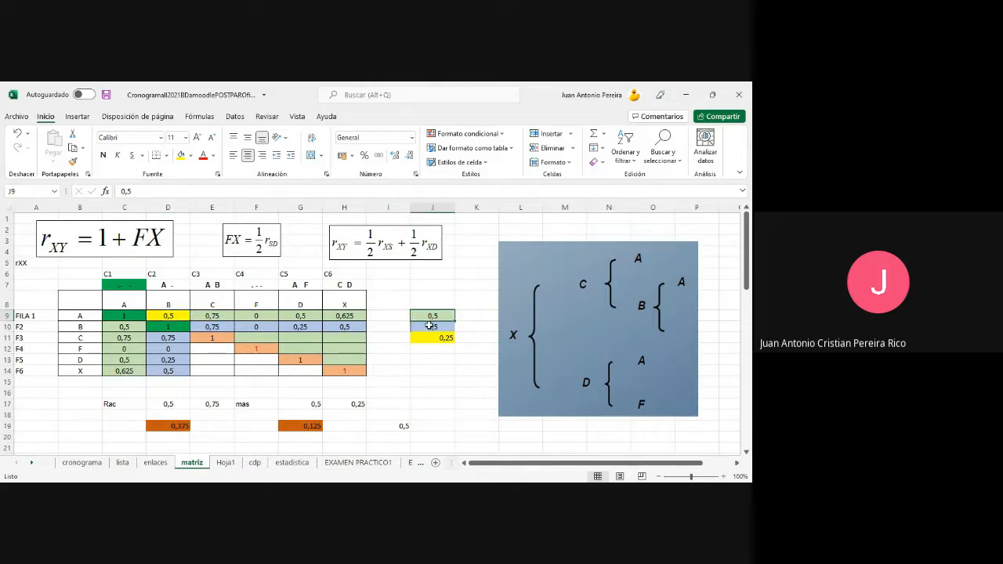
{"action": "left_click", "coordinate": [429, 326]}
{"action": "left_click", "coordinate": [439, 338]}
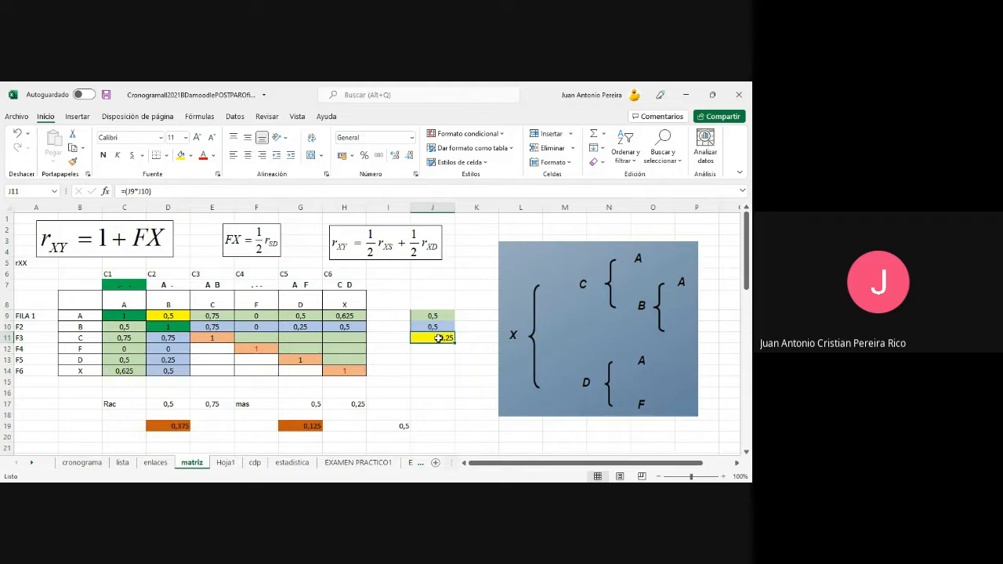
{"action": "left_click", "coordinate": [223, 338]}
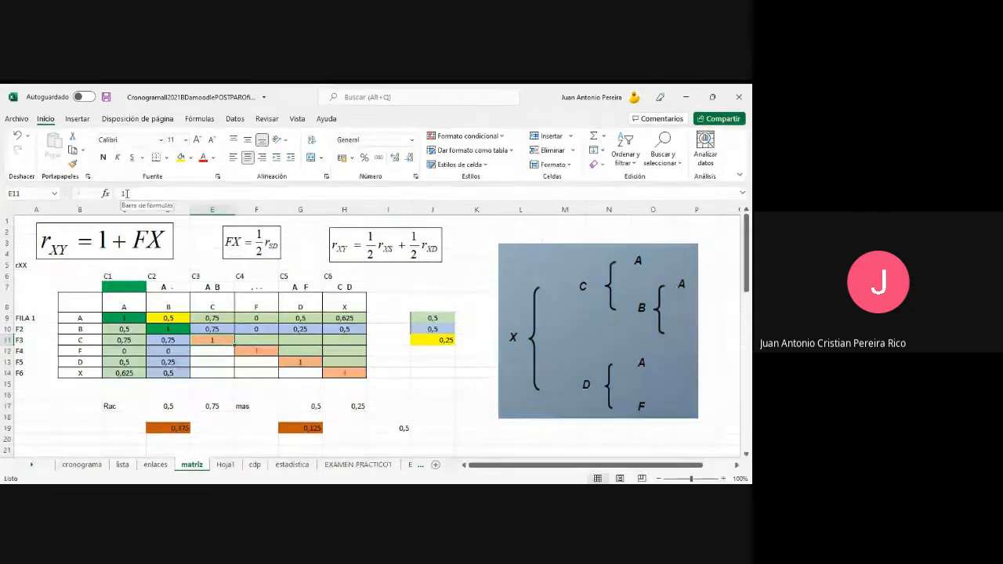
{"action": "left_click", "coordinate": [134, 193]}
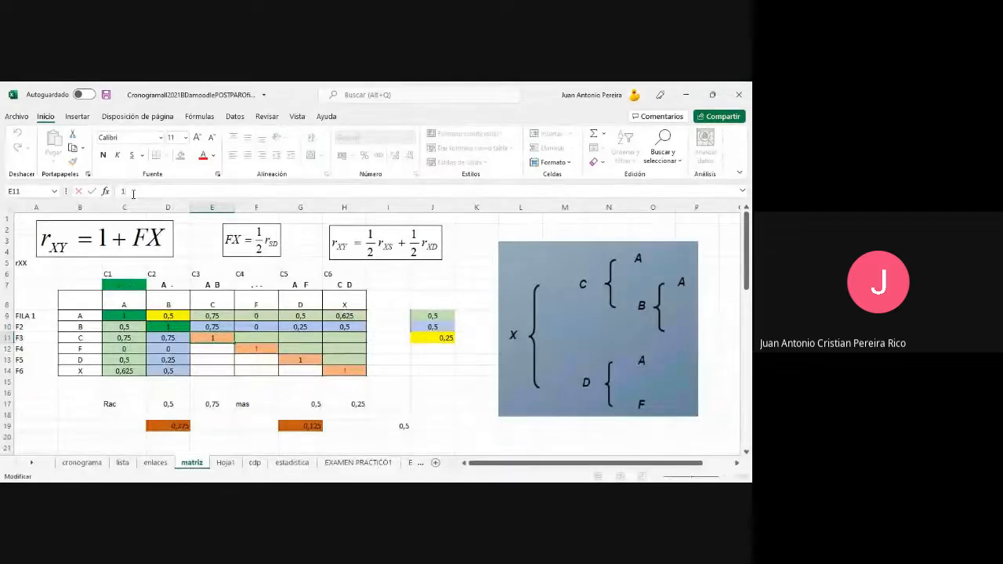
{"action": "type", "text": ",25"}
{"action": "key", "text": "Return"}
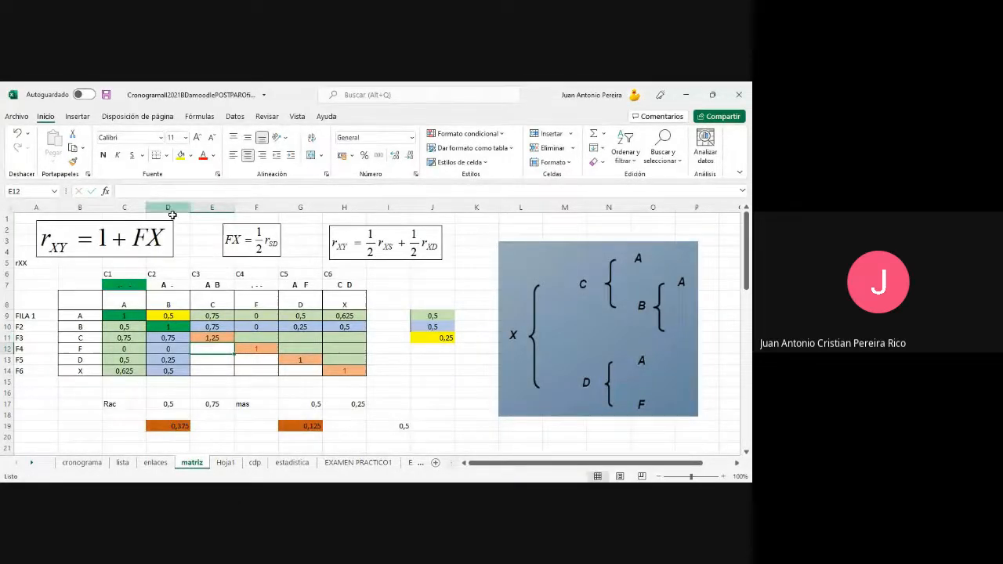
Fill C's diagonal cell E11 with red
{"action": "left_click", "coordinate": [191, 155]}
{"action": "left_click", "coordinate": [190, 262]}
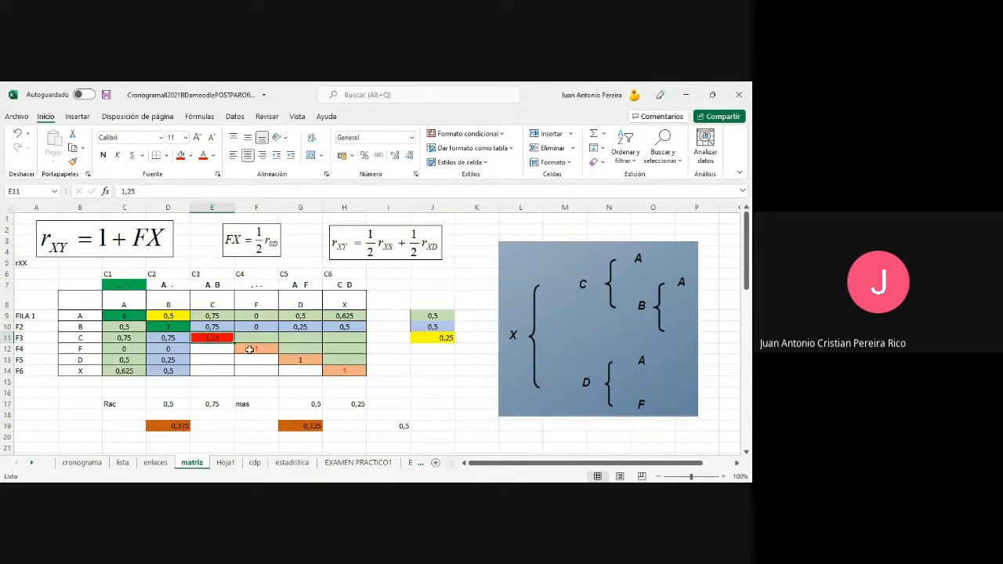
{"action": "left_click", "coordinate": [444, 374]}
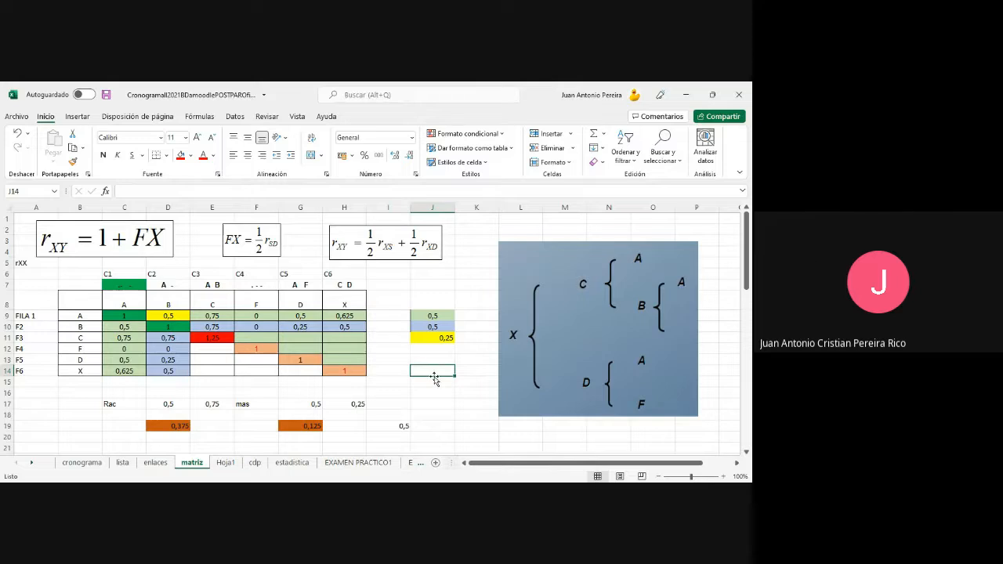
{"action": "left_click", "coordinate": [79, 338]}
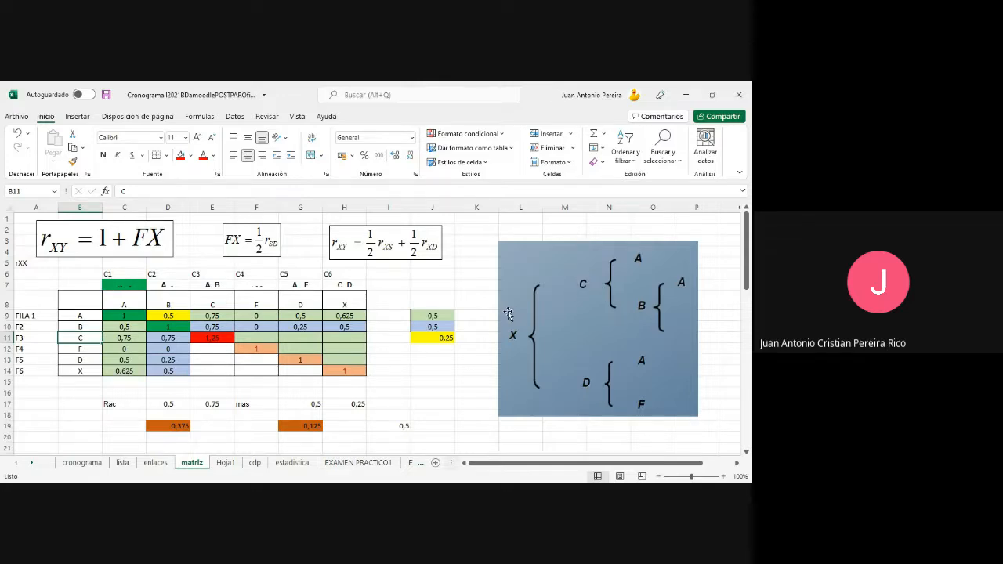
{"action": "left_click", "coordinate": [256, 337]}
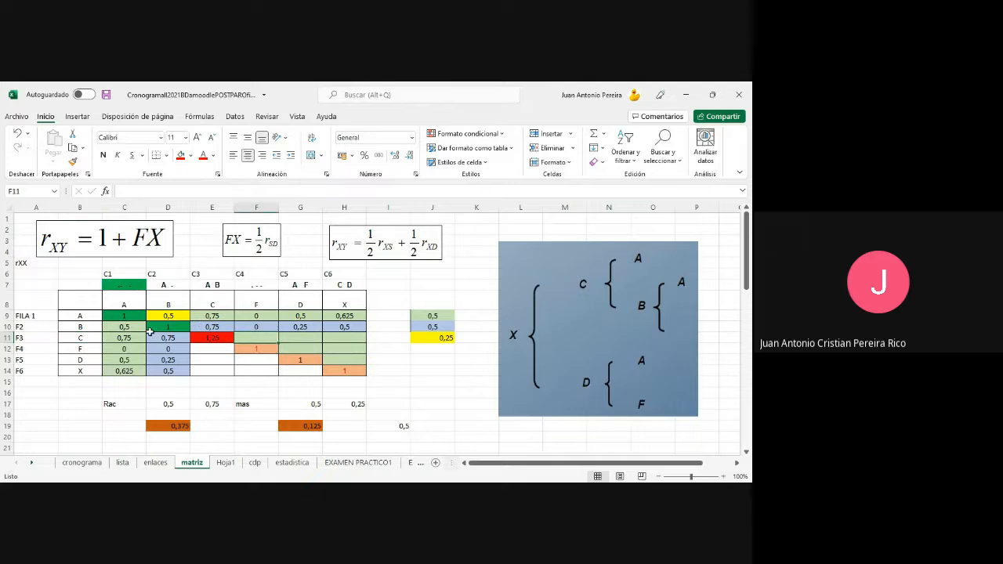
{"action": "left_click", "coordinate": [265, 286]}
{"action": "left_click", "coordinate": [254, 339]}
{"action": "left_click", "coordinate": [90, 338]}
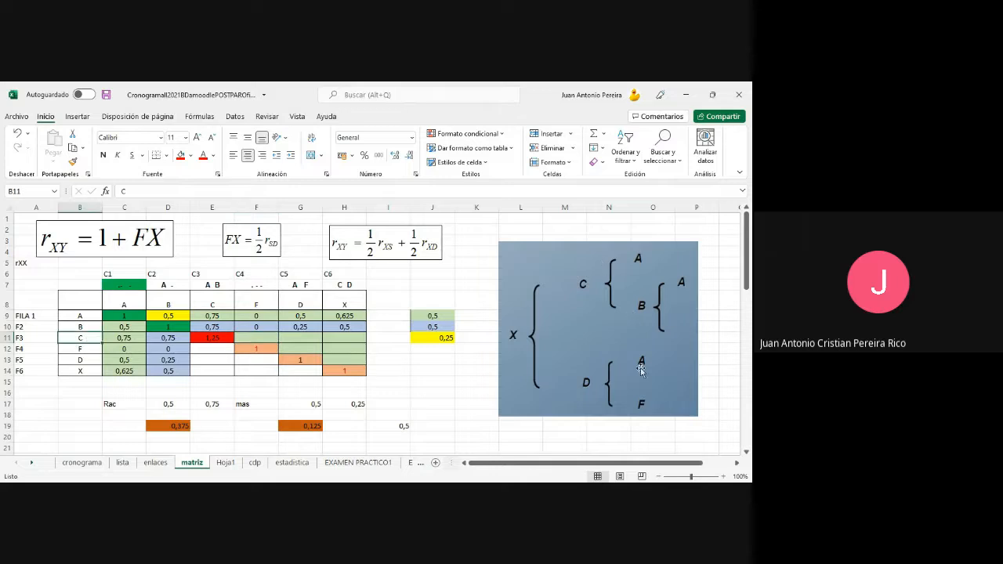
{"action": "type", "text": "0"}
{"action": "key", "text": "Return"}
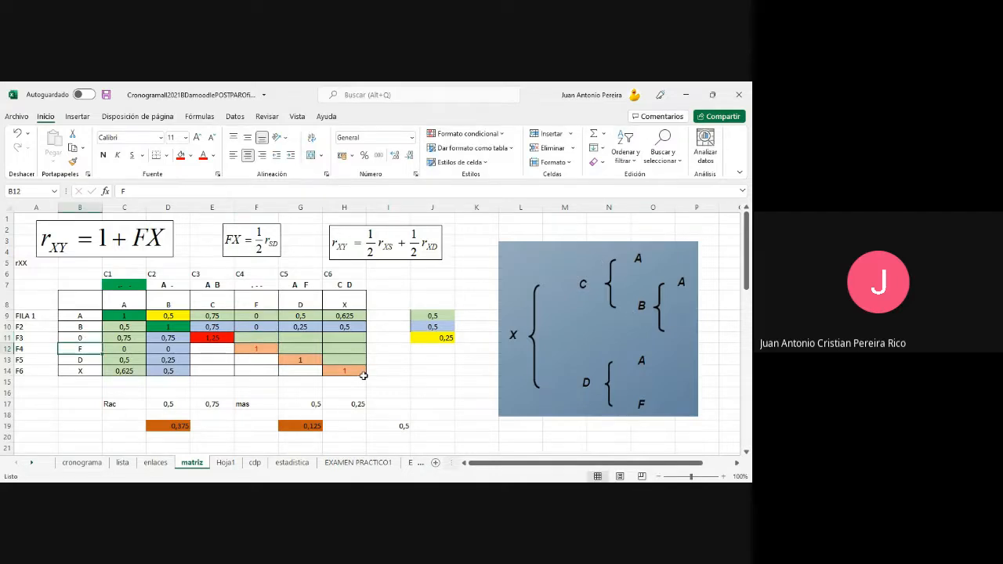
{"action": "left_click", "coordinate": [16, 133]}
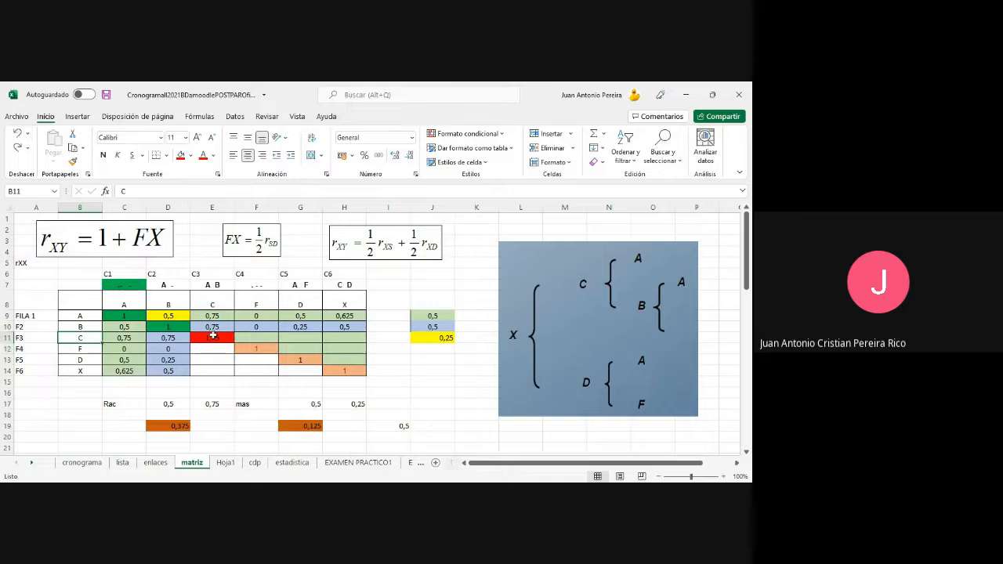
Enter 0 in F11 as the relationship between C and F
{"action": "left_click", "coordinate": [249, 338]}
{"action": "type", "text": "0"}
{"action": "key", "text": "Return"}
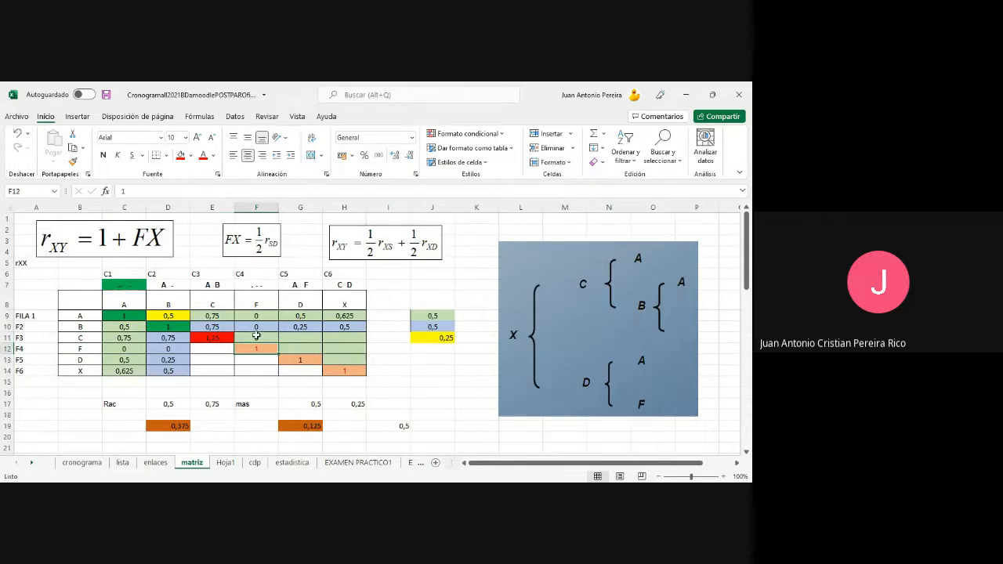
In the calculation below the matrix, set both parent relationships, E17 and H17, to 0 for the C–F pair
{"action": "left_click", "coordinate": [171, 408]}
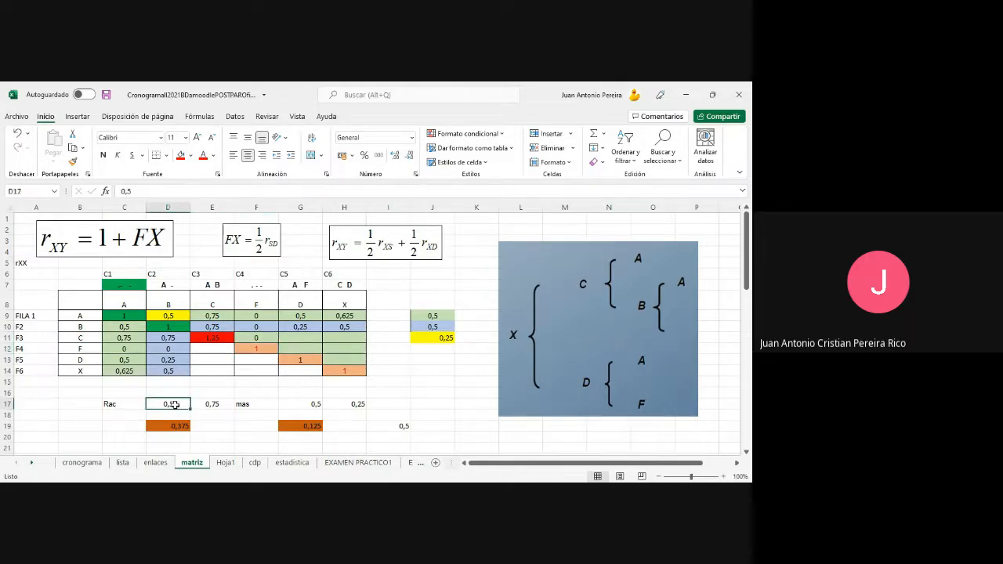
{"action": "left_click", "coordinate": [216, 404]}
{"action": "type", "text": "0"}
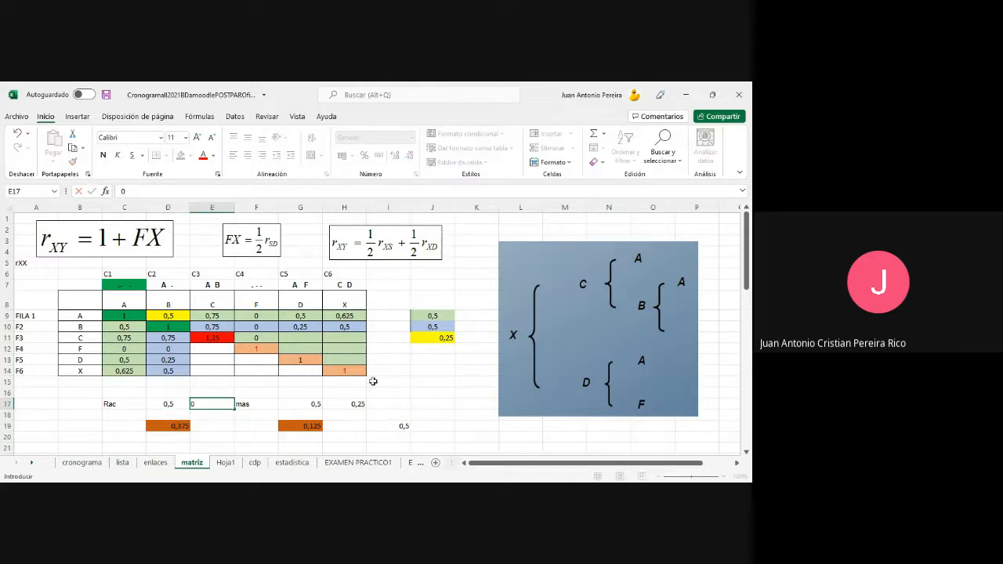
{"action": "left_click", "coordinate": [348, 403]}
{"action": "type", "text": "0"}
{"action": "key", "text": "Return"}
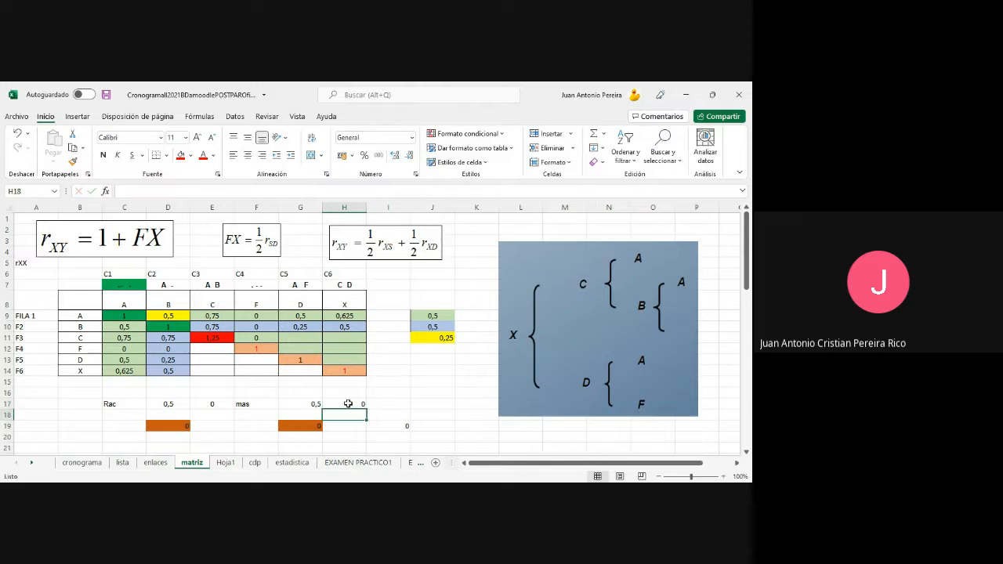
{"action": "left_click", "coordinate": [267, 338]}
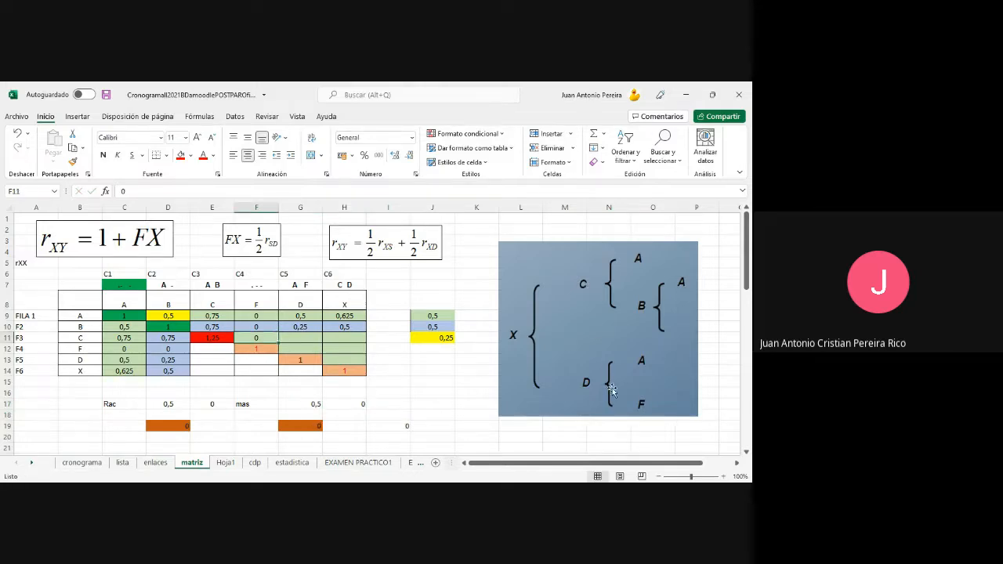
For the relationship between C and D, enter 0,752 in E17 and 0,75 in E18 of the calculation area
{"action": "left_click", "coordinate": [312, 339]}
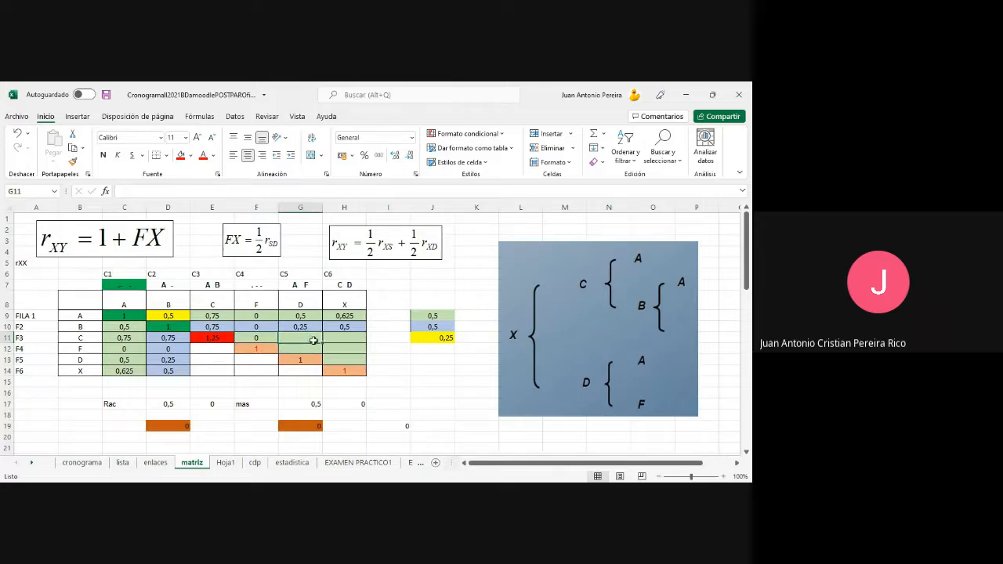
{"action": "left_click", "coordinate": [81, 338]}
{"action": "left_click", "coordinate": [288, 339]}
{"action": "left_click", "coordinate": [305, 302]}
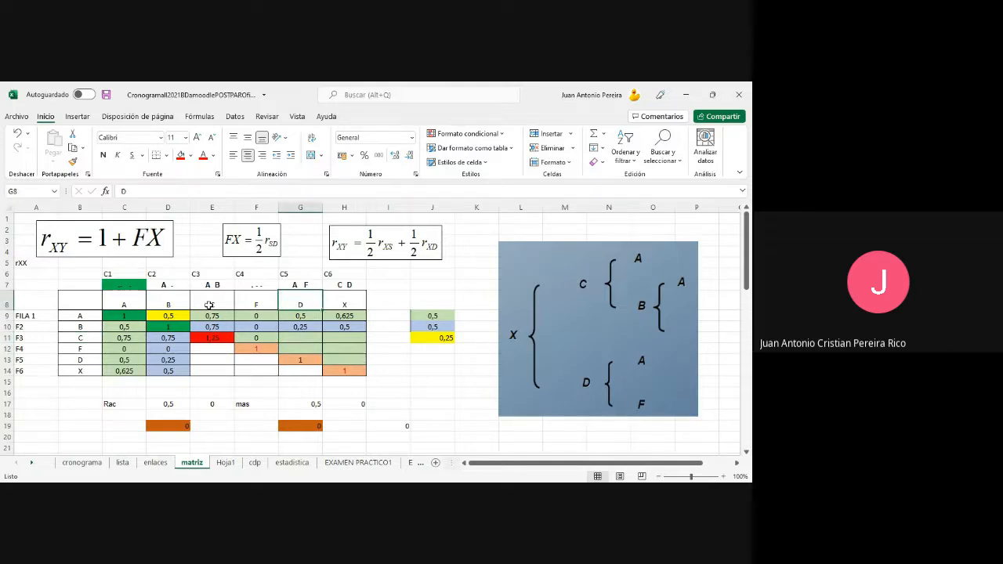
{"action": "left_click", "coordinate": [110, 340]}
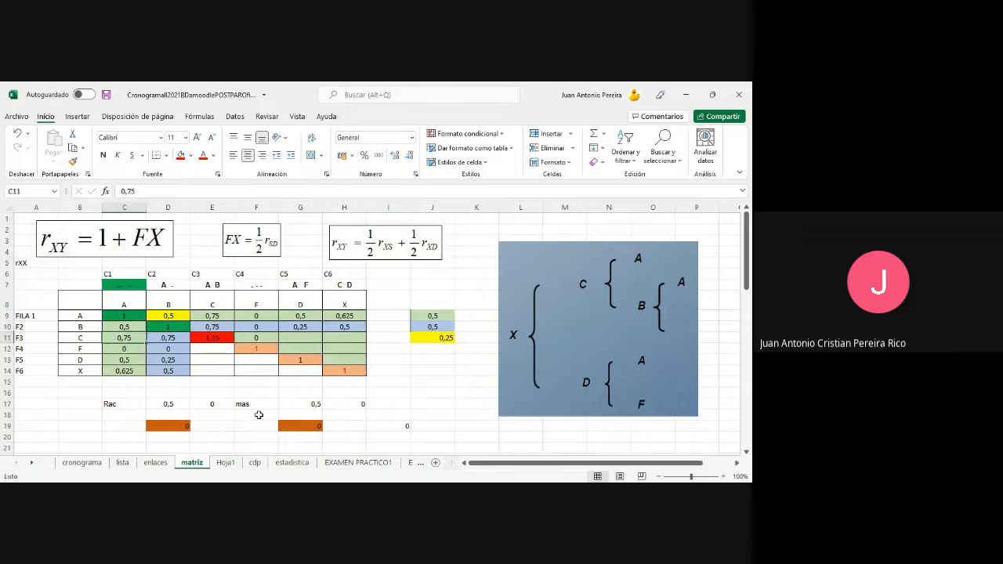
{"action": "left_click", "coordinate": [210, 402]}
{"action": "type", "text": "0,752"}
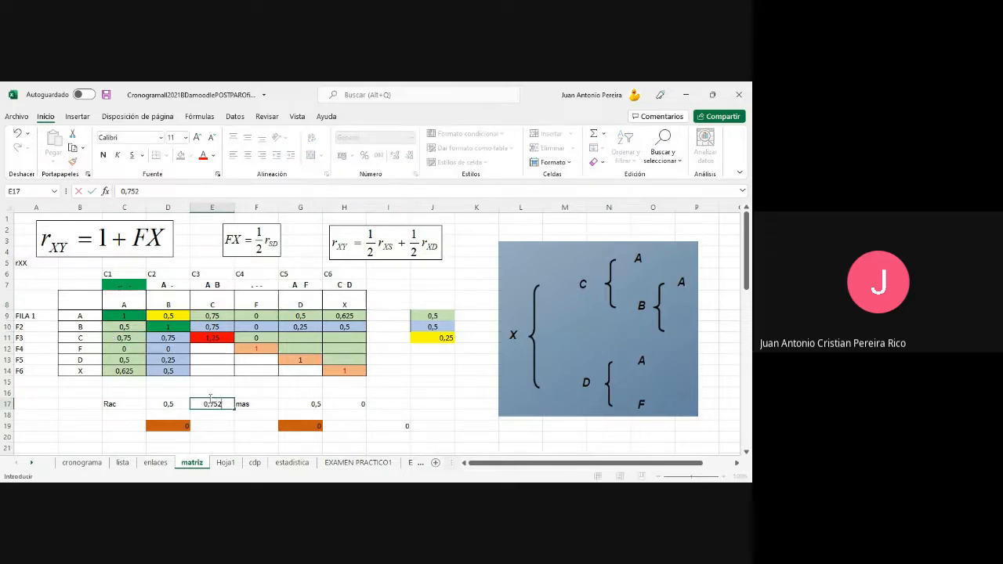
{"action": "key", "text": "Return"}
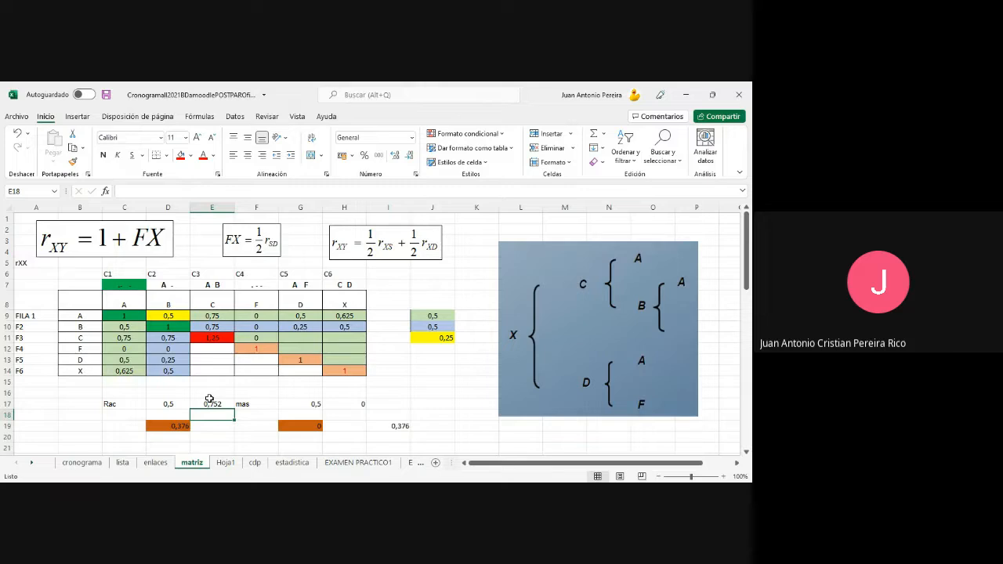
{"action": "type", "text": "0,75"}
{"action": "key", "text": "Return"}
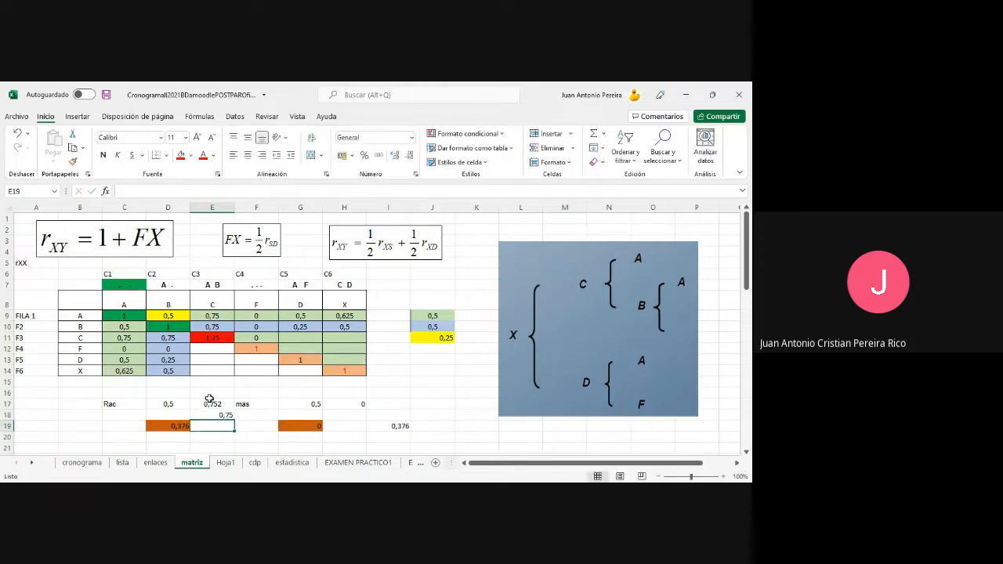
Enter 0,376 in G11 as the relationship between C and D
{"action": "left_click", "coordinate": [304, 338]}
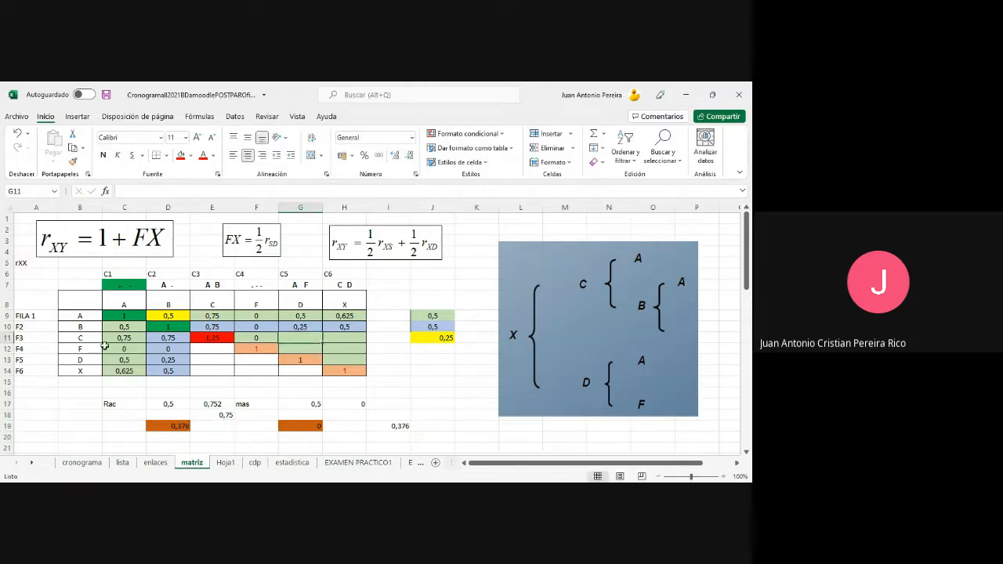
{"action": "left_click", "coordinate": [310, 406]}
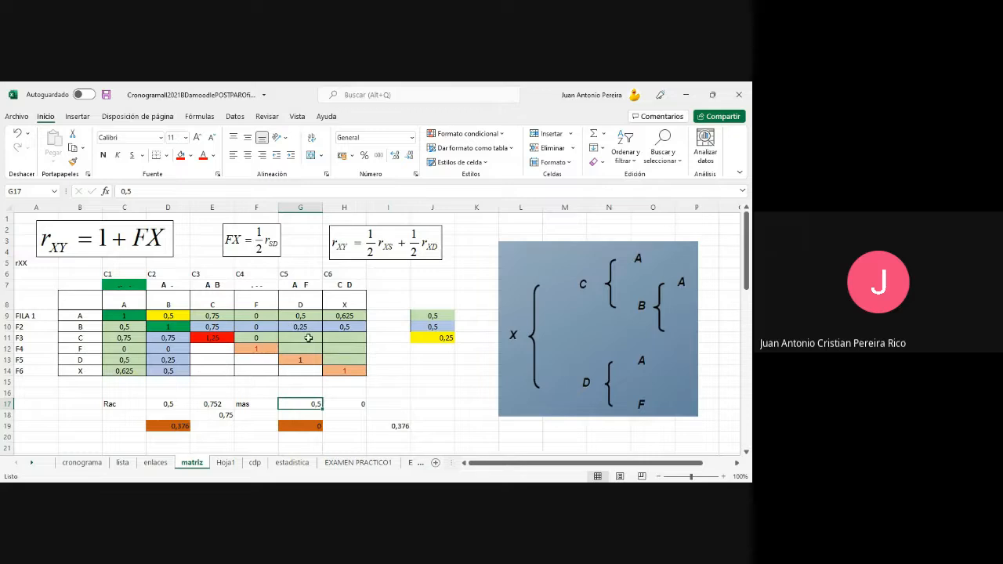
{"action": "left_click", "coordinate": [353, 402]}
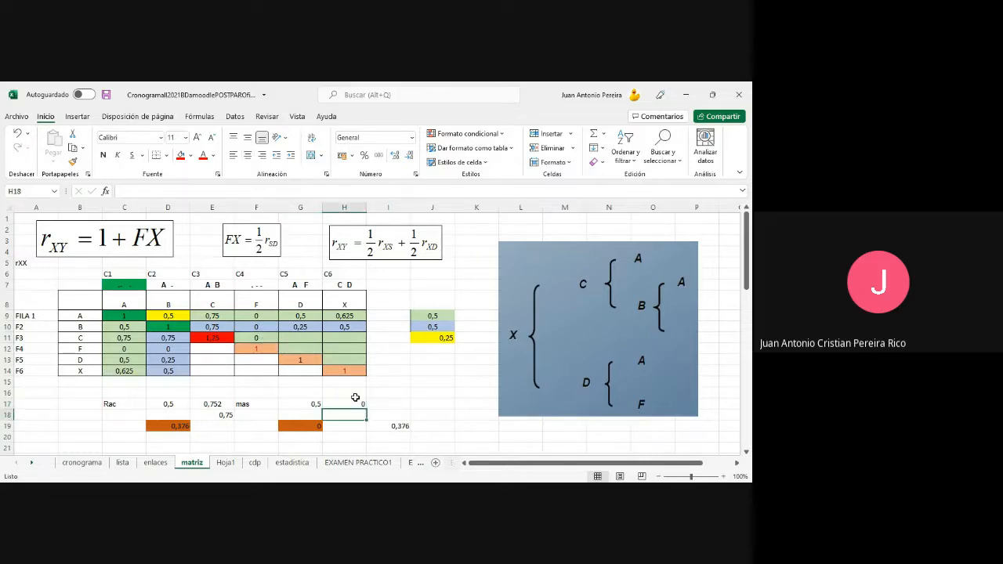
{"action": "left_click", "coordinate": [425, 401]}
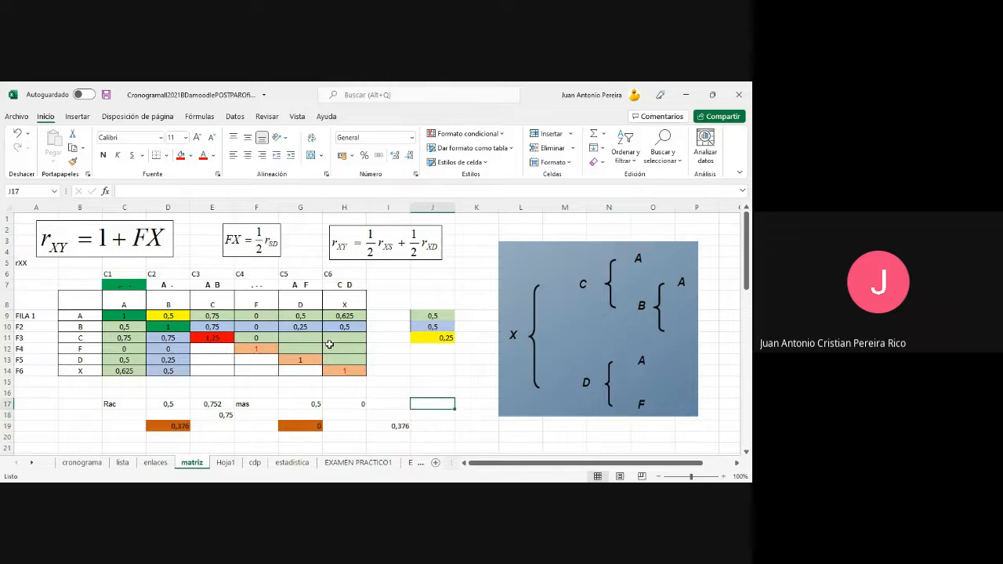
{"action": "left_click", "coordinate": [292, 338]}
{"action": "type", "text": "0,"}
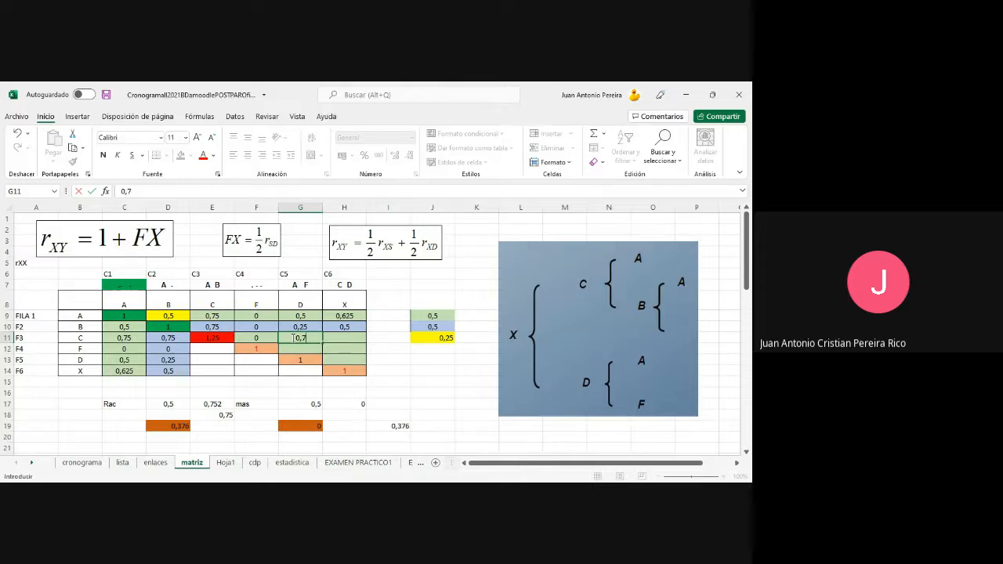
{"action": "type", "text": "76"}
{"action": "key", "text": "Return"}
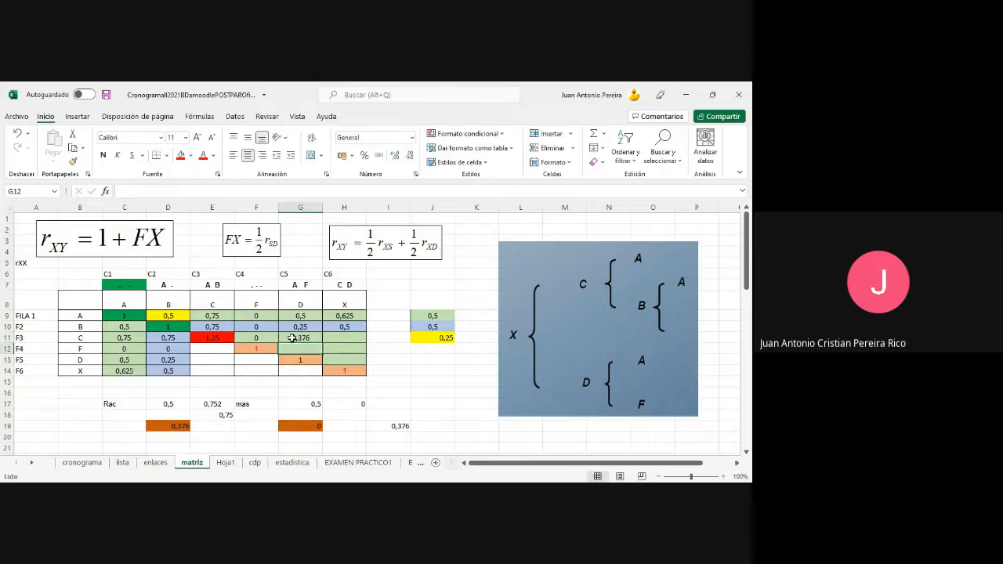
Correct the relationship in E17 to 0,75 and set the C–D relationship in G11 to 0,375
{"action": "left_click", "coordinate": [214, 402]}
{"action": "type", "text": "0,75"}
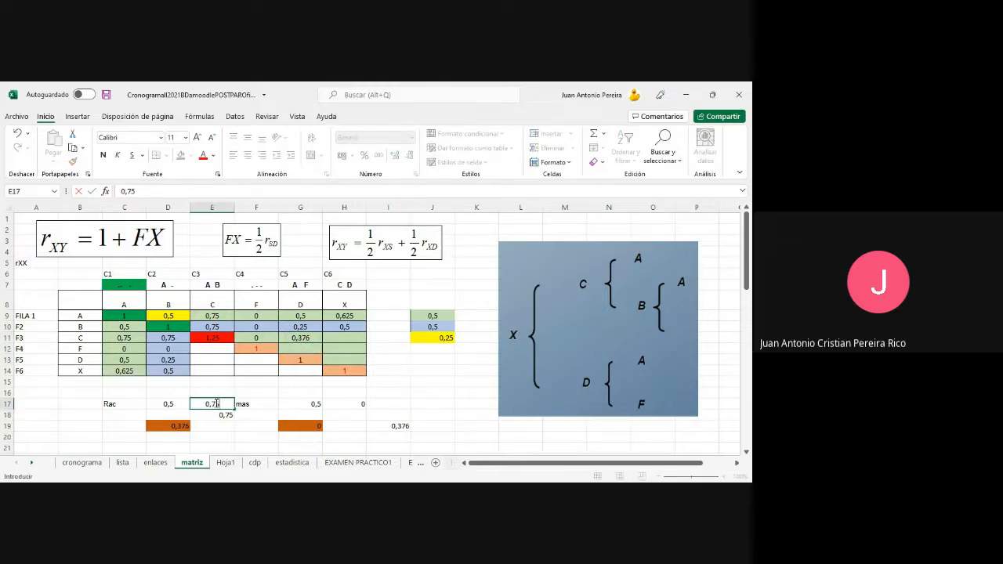
{"action": "key", "text": "Return"}
{"action": "left_click", "coordinate": [317, 342]}
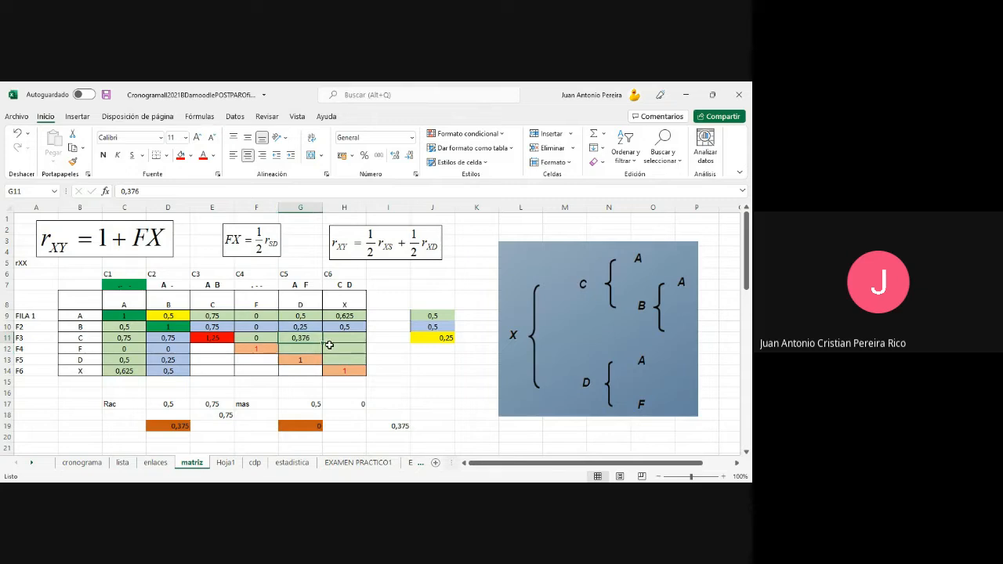
{"action": "type", "text": "0,375"}
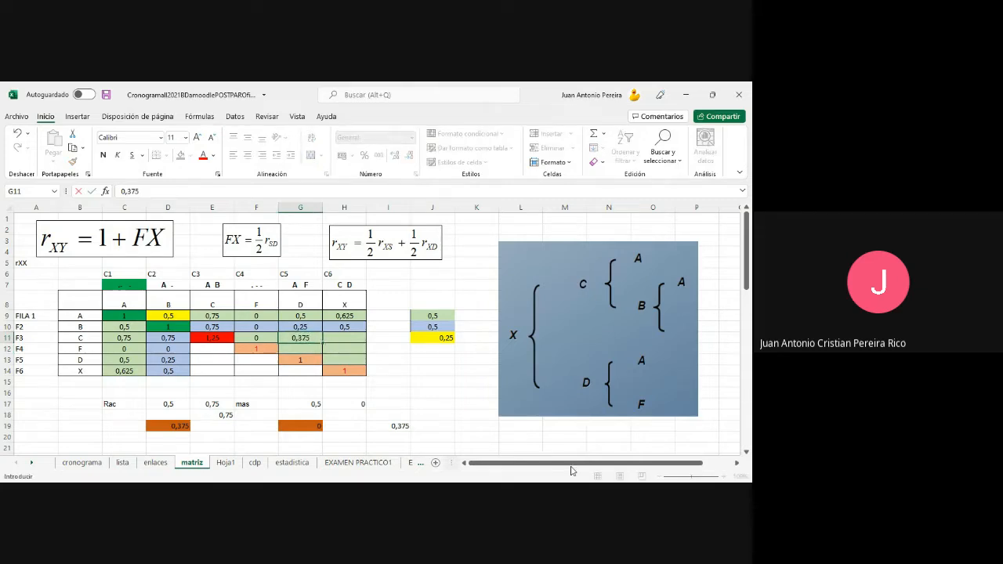
{"action": "left_click", "coordinate": [449, 383]}
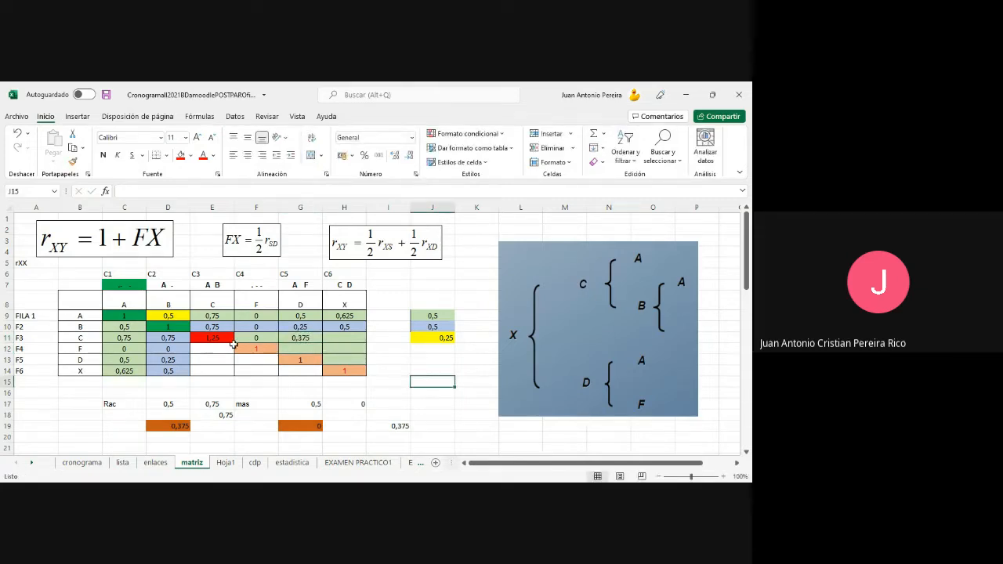
For the relationship between C and X, enter 1,25 in E17 as C's relationship with parent C
{"action": "left_click", "coordinate": [329, 339]}
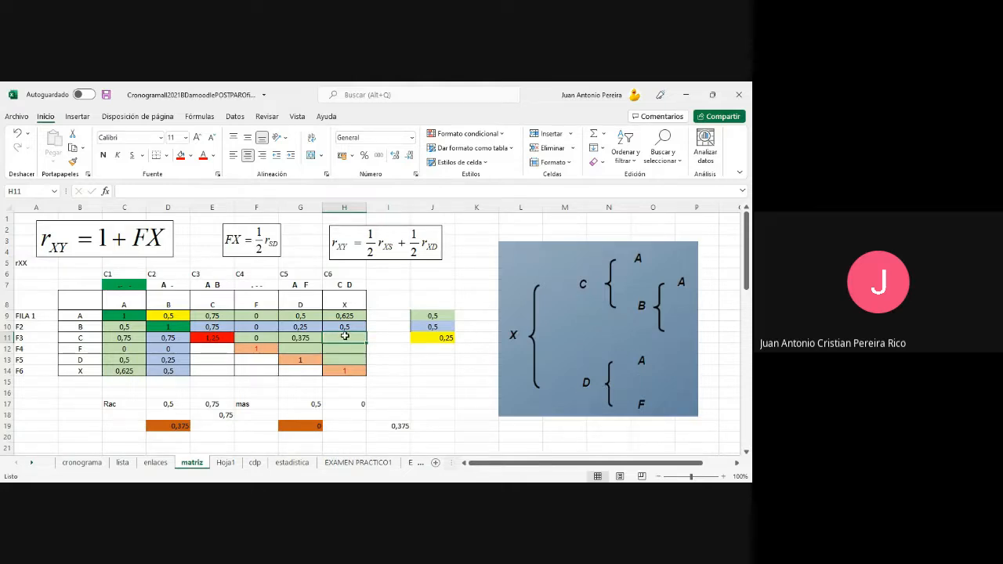
{"action": "left_click", "coordinate": [80, 337]}
{"action": "left_click", "coordinate": [354, 335]}
{"action": "left_click", "coordinate": [354, 306]}
{"action": "left_click", "coordinate": [343, 286]}
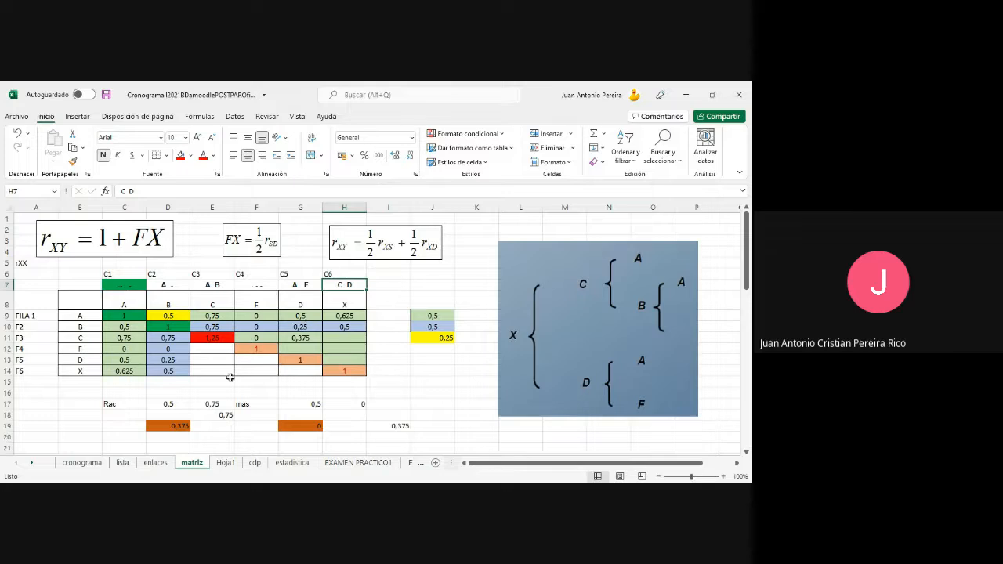
{"action": "left_click", "coordinate": [212, 404]}
{"action": "type", "text": "1,2"}
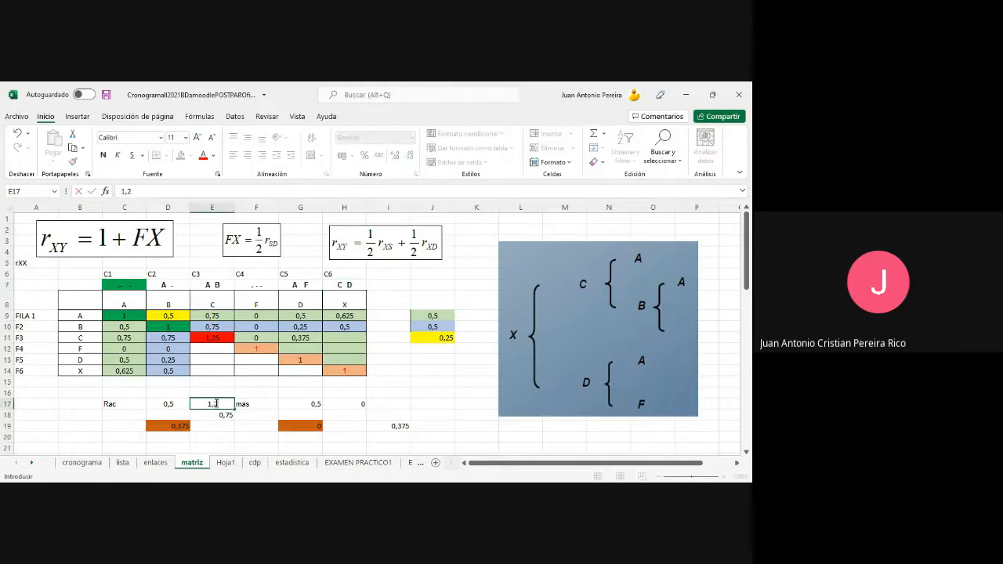
{"action": "type", "text": "5"}
{"action": "key", "text": "Return"}
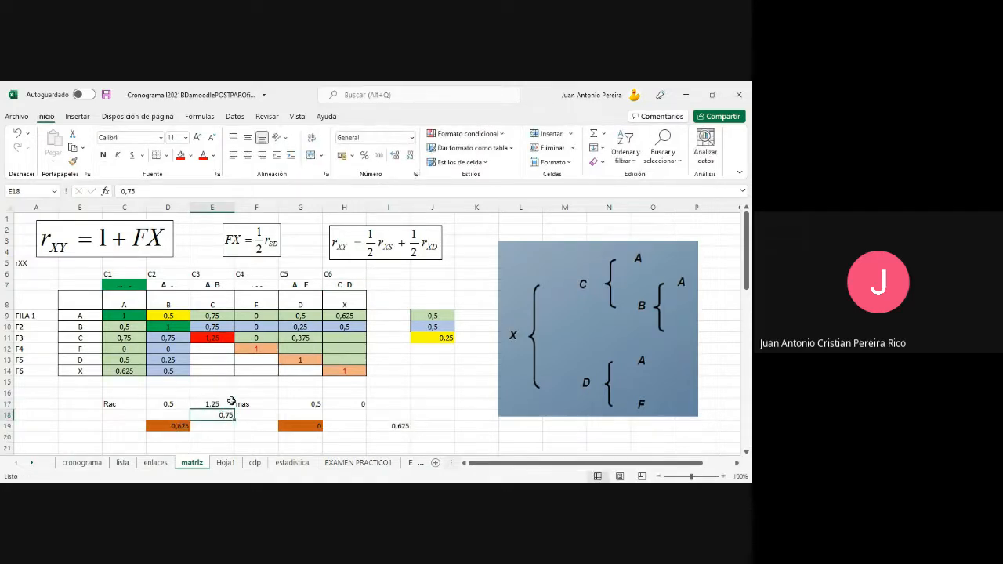
Enter 0,375 in H17 as C's relationship with parent D for the C–X calculation
{"action": "left_click", "coordinate": [218, 339]}
{"action": "left_click", "coordinate": [217, 404]}
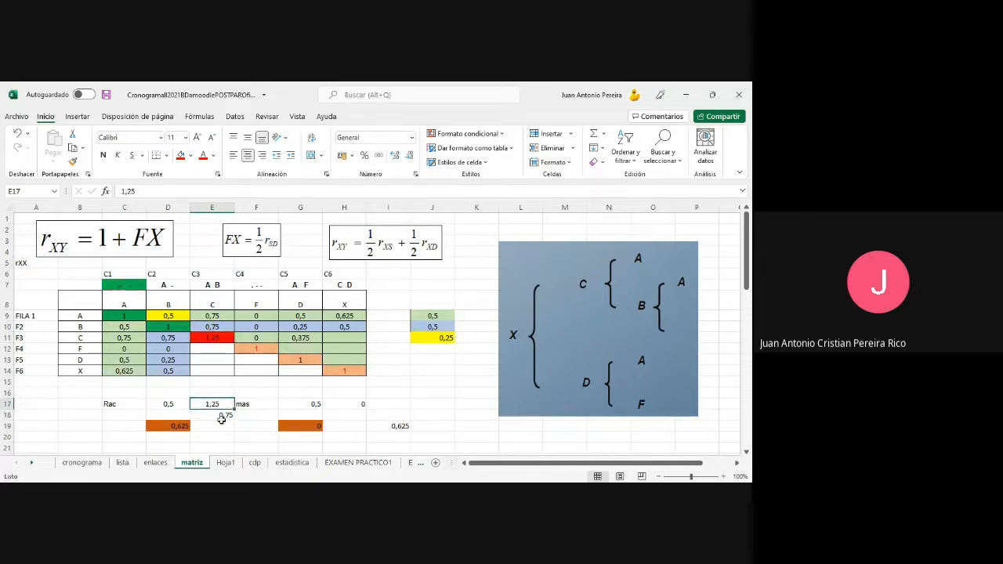
{"action": "left_click", "coordinate": [223, 417]}
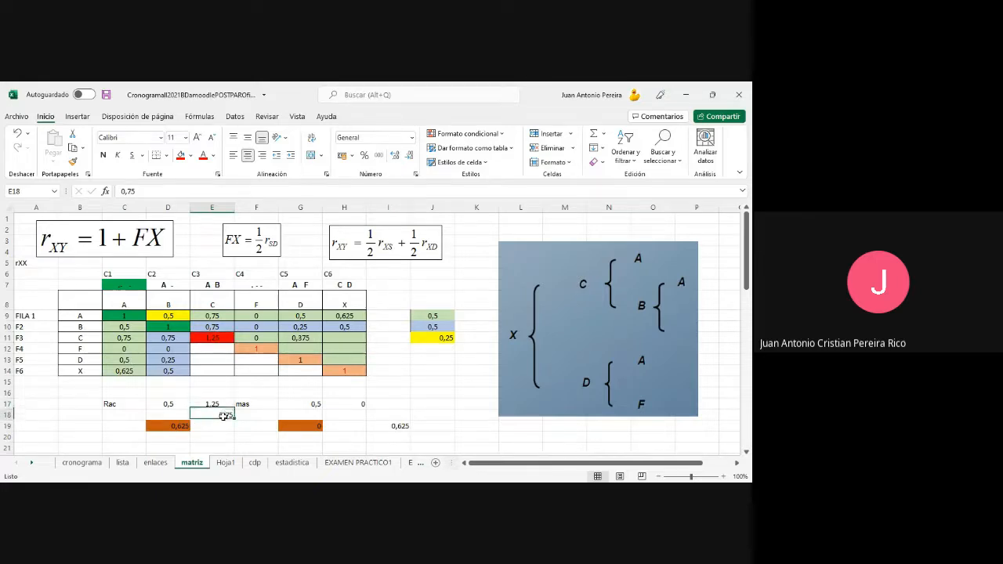
{"action": "left_click", "coordinate": [88, 336]}
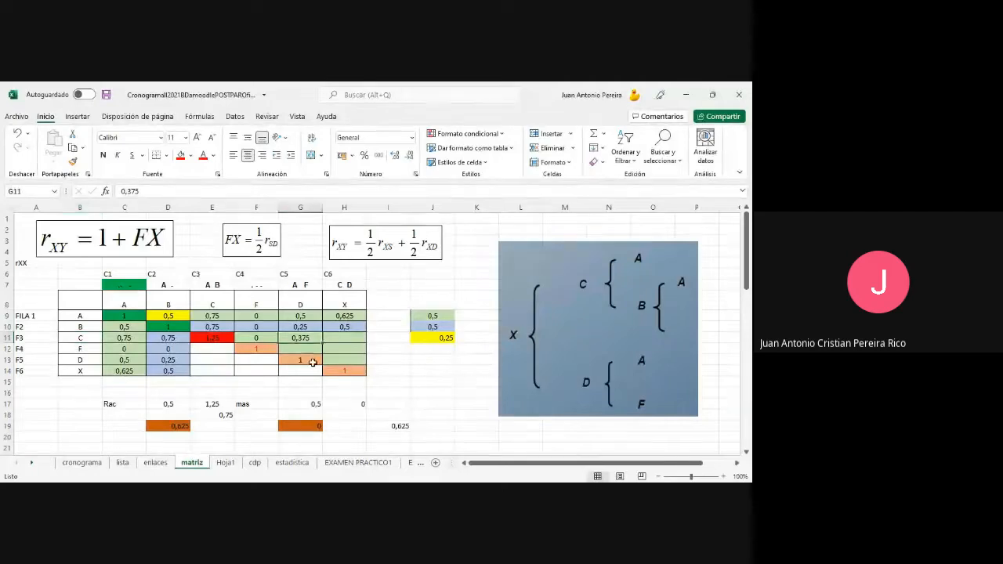
{"action": "double_click", "coordinate": [345, 404]}
{"action": "type", "text": ",3"}
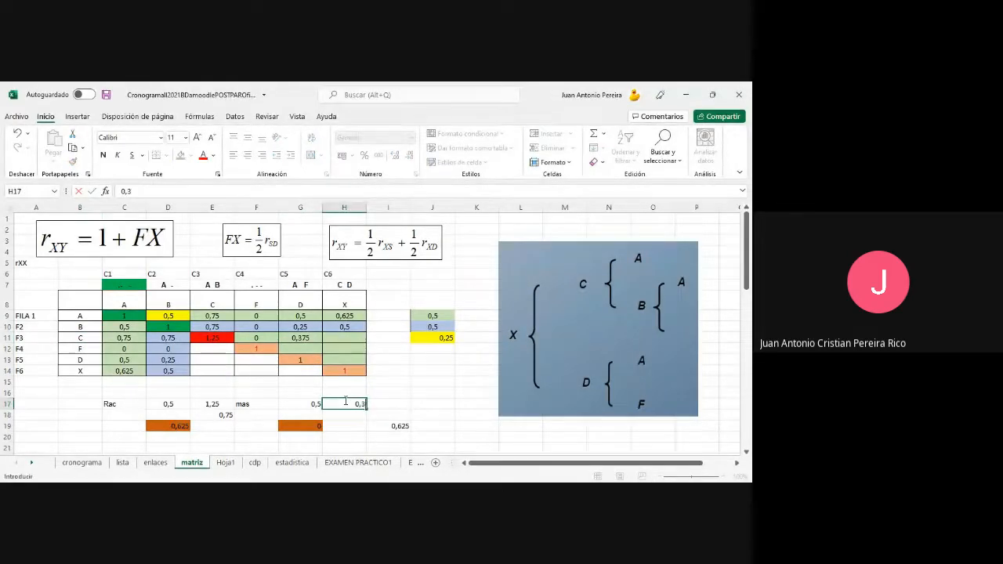
{"action": "type", "text": "75"}
{"action": "key", "text": "Return"}
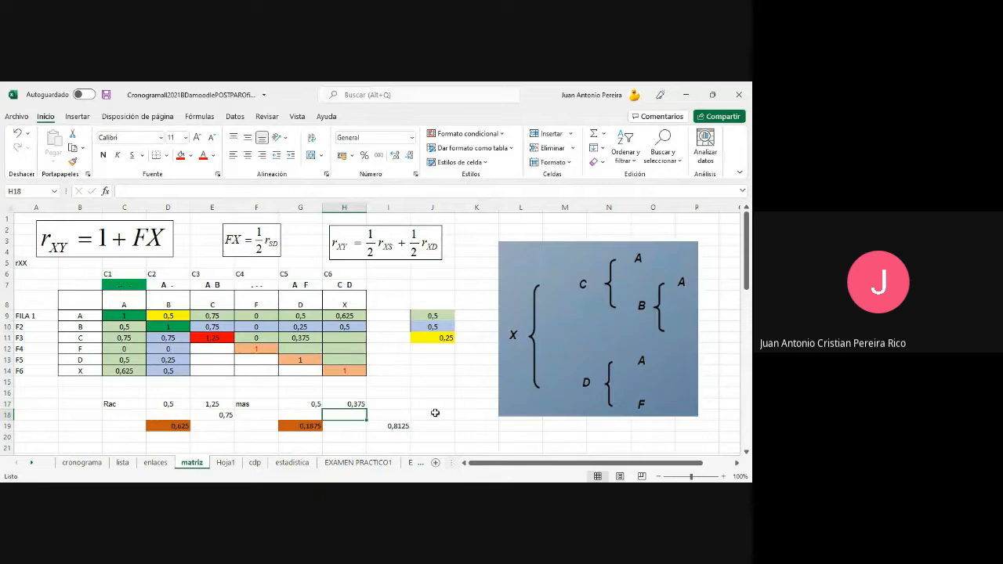
Enter 0,8125 in H11 as the relationship between C and X
{"action": "left_click", "coordinate": [335, 337]}
{"action": "type", "text": "0,8125"}
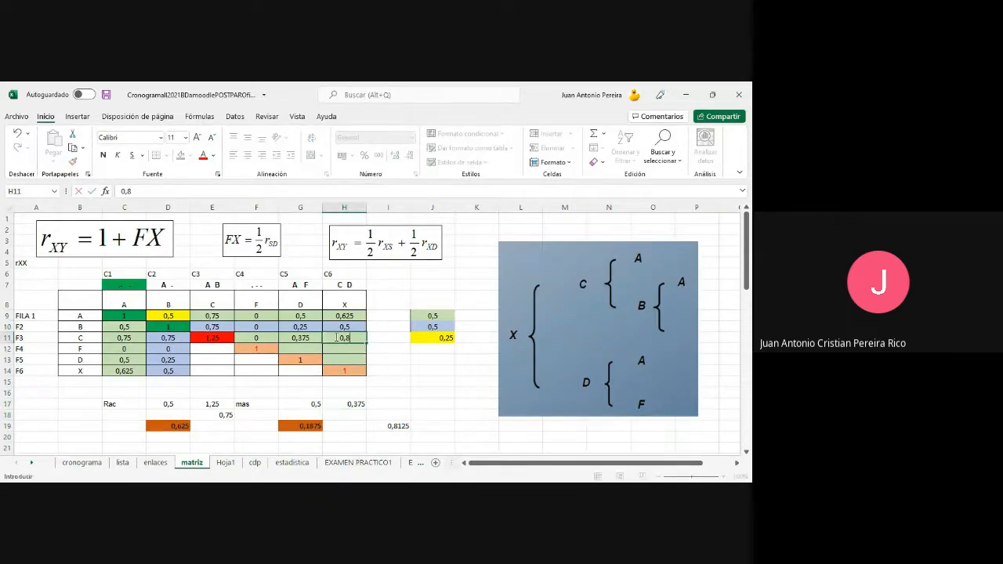
{"action": "key", "text": "Return"}
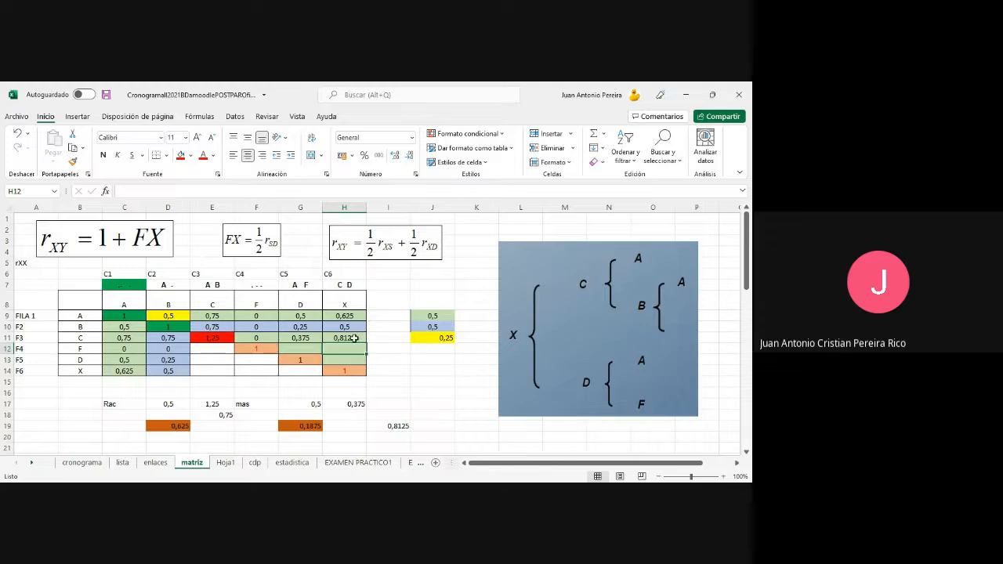
Fill row C's cells F11 to H11 with dark green
{"action": "left_click", "coordinate": [267, 338]}
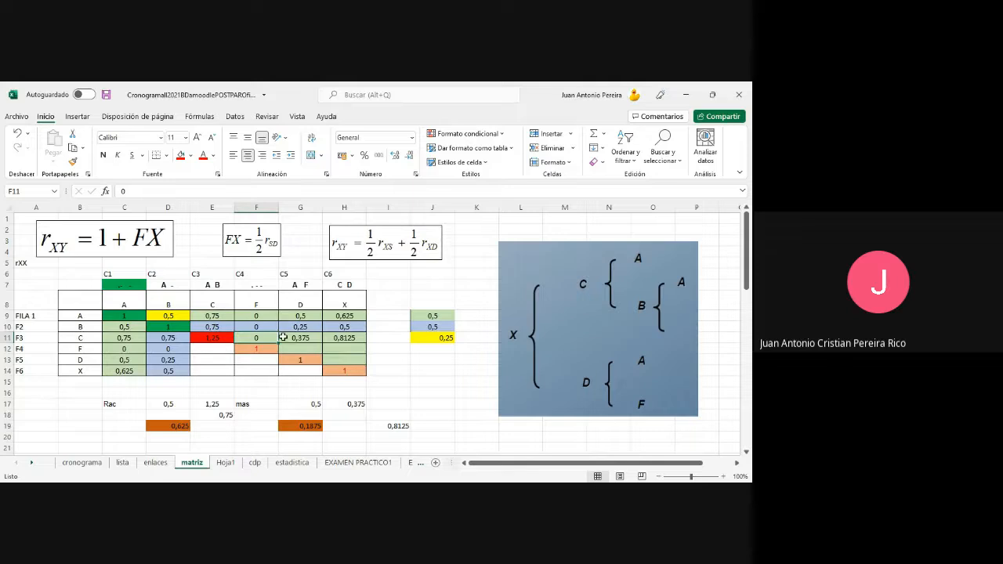
{"action": "left_click_drag", "start_coordinate": [259, 337], "coordinate": [335, 339]}
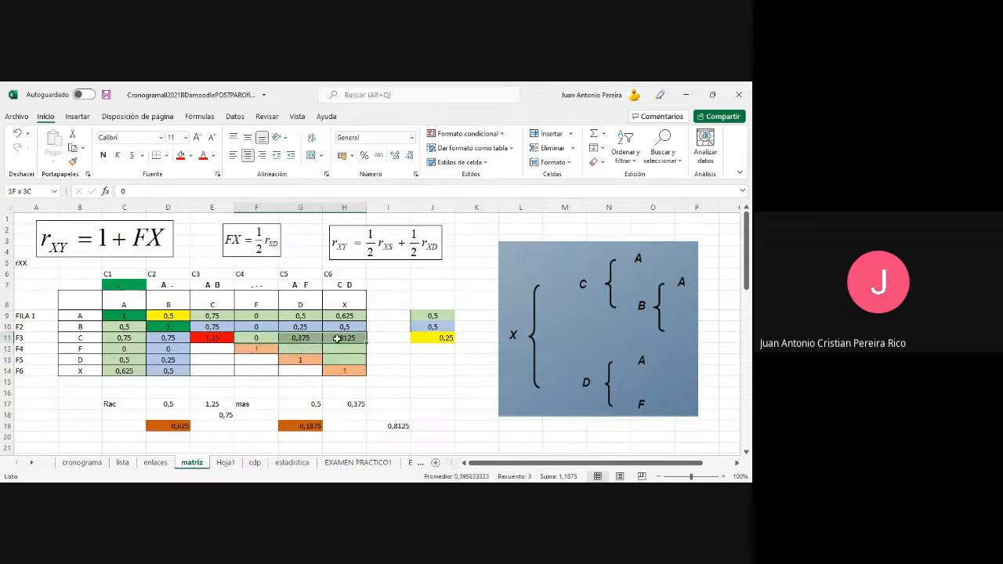
{"action": "left_click", "coordinate": [190, 155]}
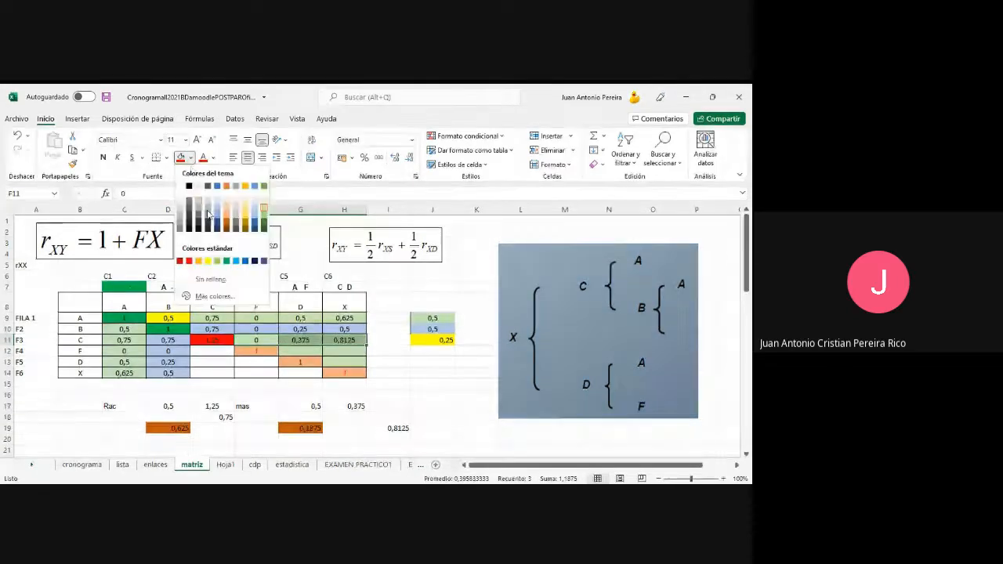
{"action": "left_click", "coordinate": [262, 223]}
{"action": "left_click", "coordinate": [471, 405]}
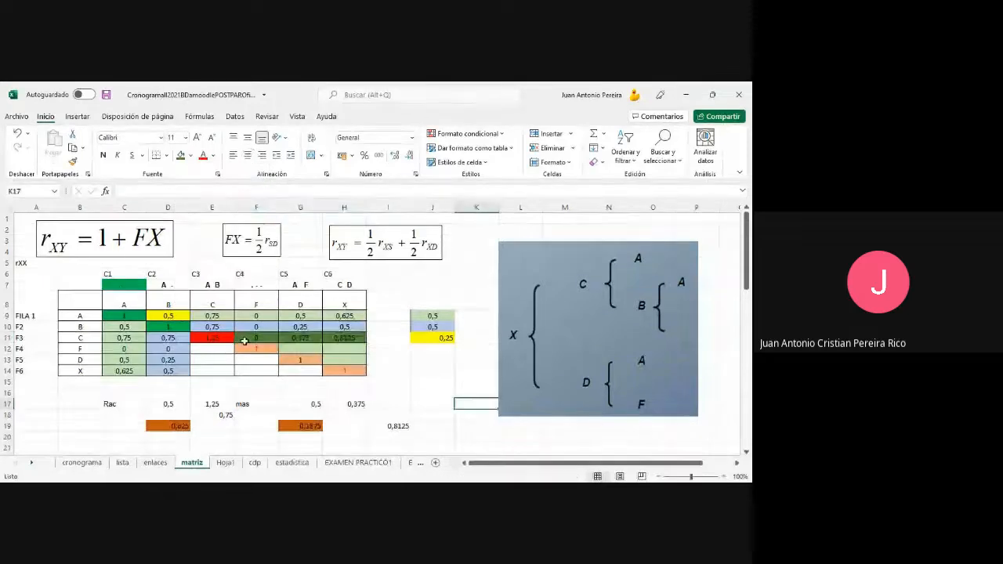
Copy F11:H11 and paste it transposed into column C of the matrix, cells E12 to E14
{"action": "left_click_drag", "start_coordinate": [245, 341], "coordinate": [330, 337]}
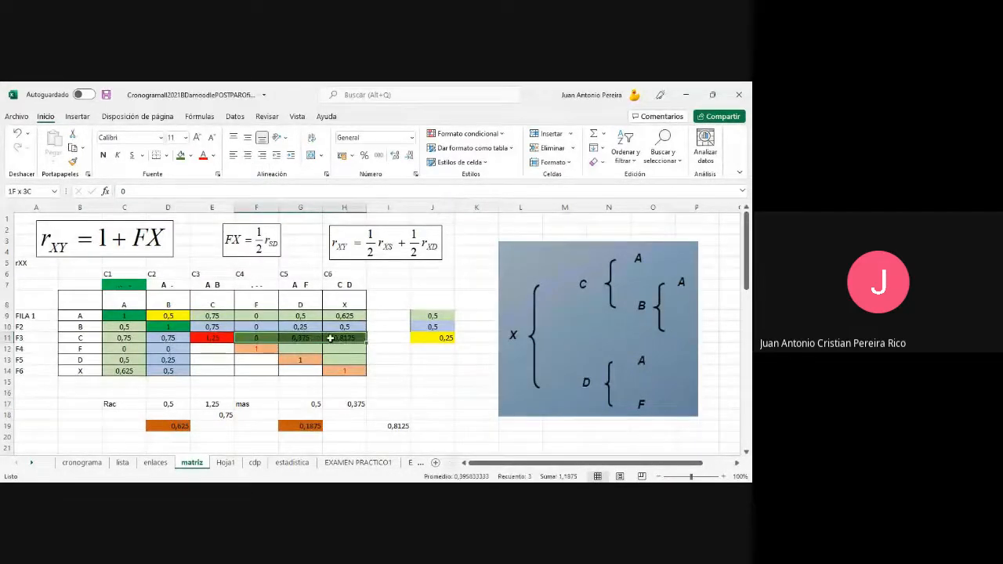
{"action": "right_click", "coordinate": [331, 338]}
{"action": "left_click", "coordinate": [396, 213]}
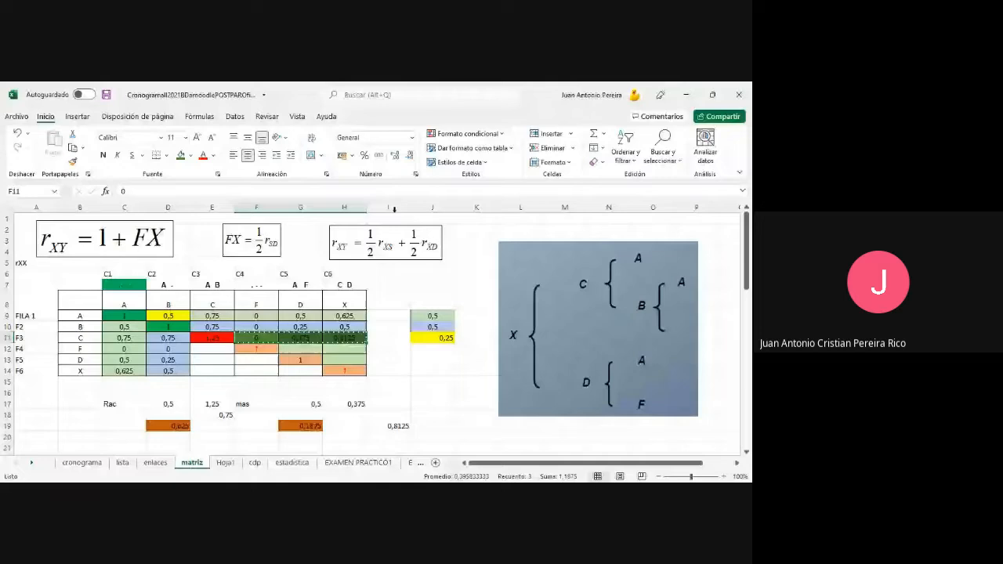
{"action": "left_click", "coordinate": [215, 349]}
{"action": "right_click", "coordinate": [222, 347]}
{"action": "left_click", "coordinate": [266, 267]}
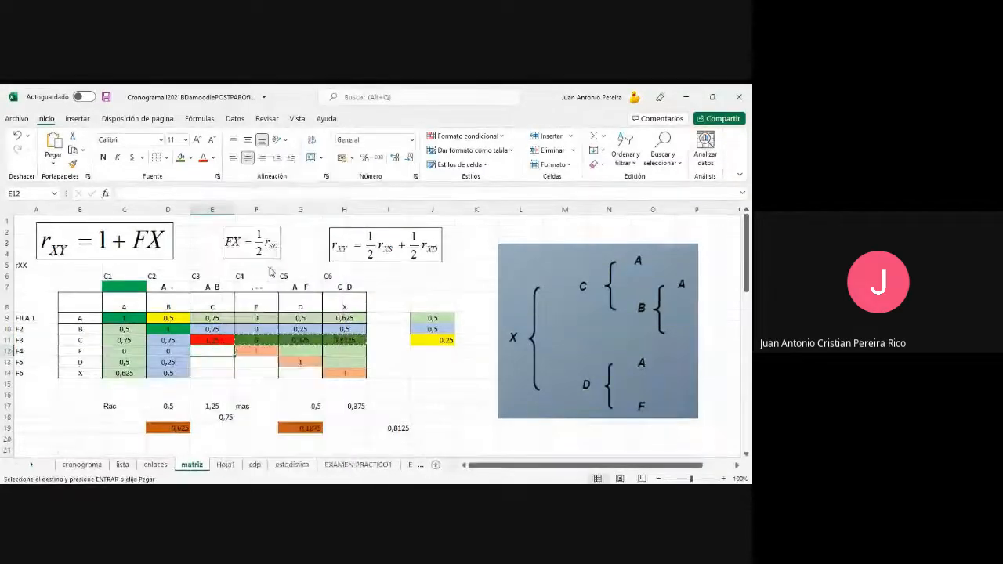
{"action": "left_click", "coordinate": [278, 317]}
{"action": "left_click", "coordinate": [359, 336]}
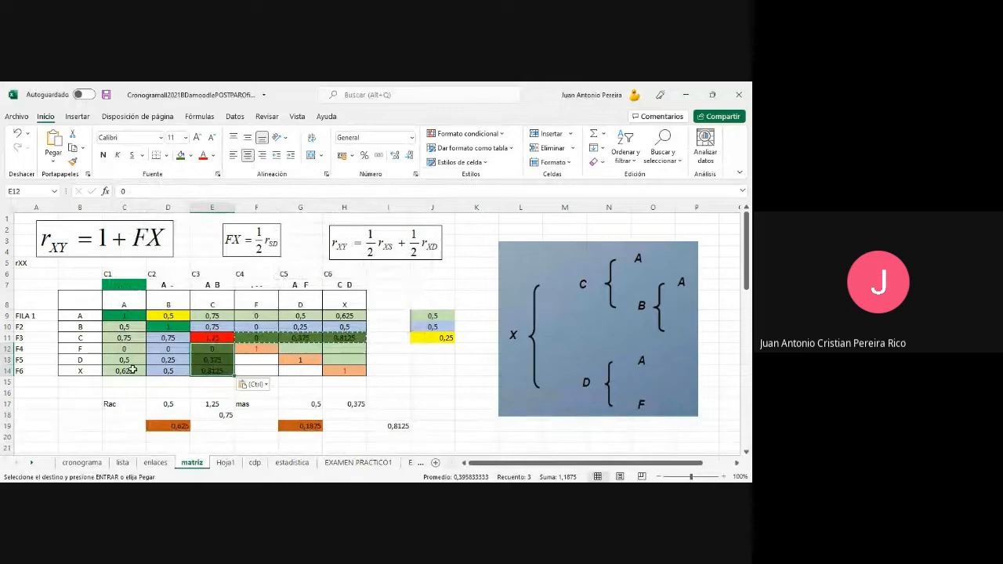
End the pending copy and fill F's diagonal cell F12 with the same dark green as row C
{"action": "left_click", "coordinate": [31, 350]}
{"action": "left_click", "coordinate": [7, 348]}
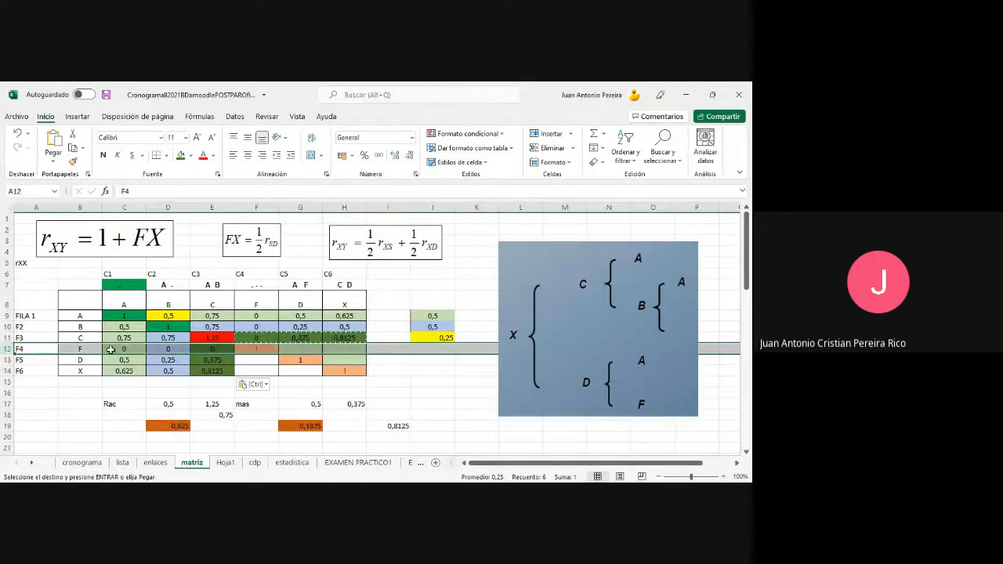
{"action": "left_click", "coordinate": [253, 349]}
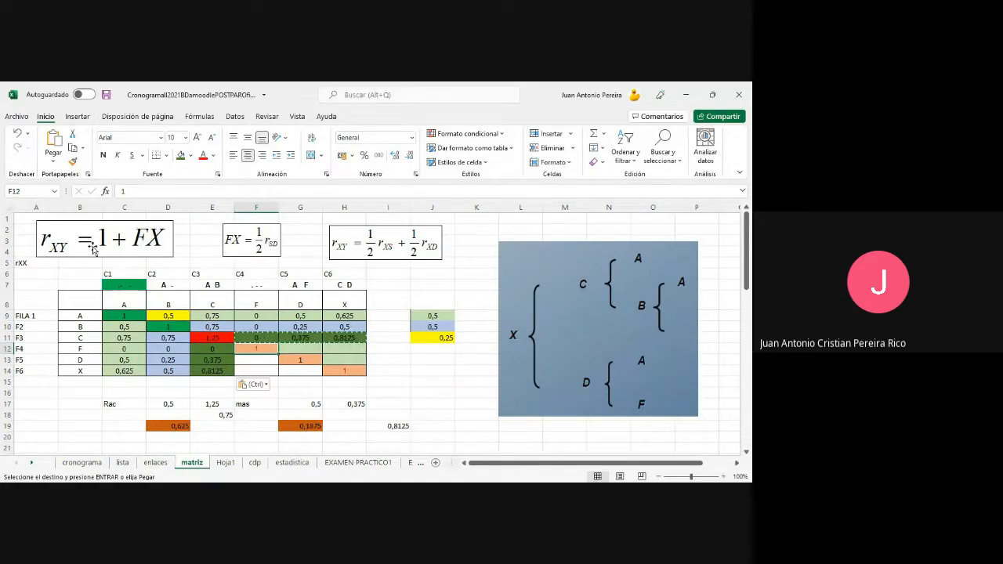
{"action": "key", "text": "Escape"}
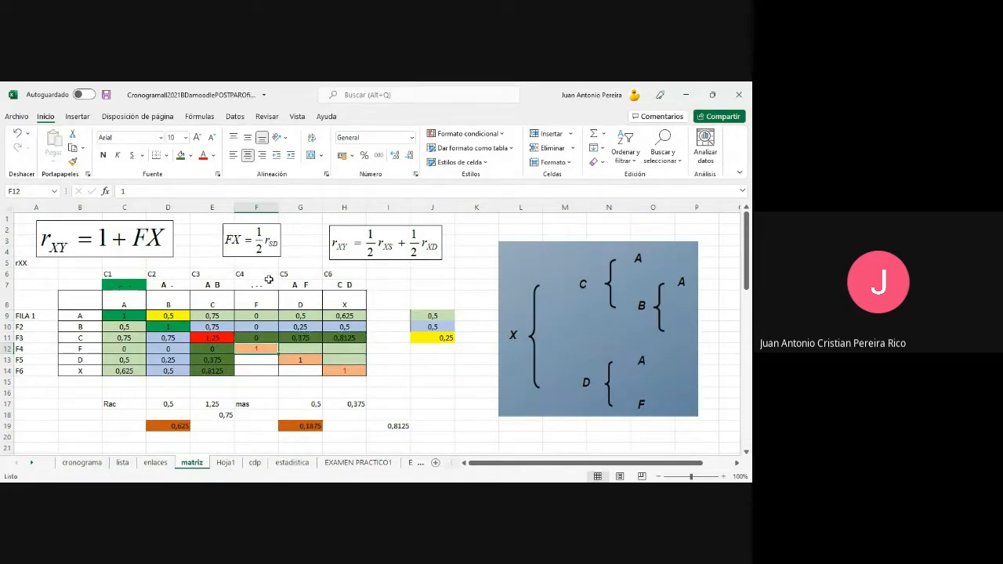
{"action": "left_click", "coordinate": [181, 155]}
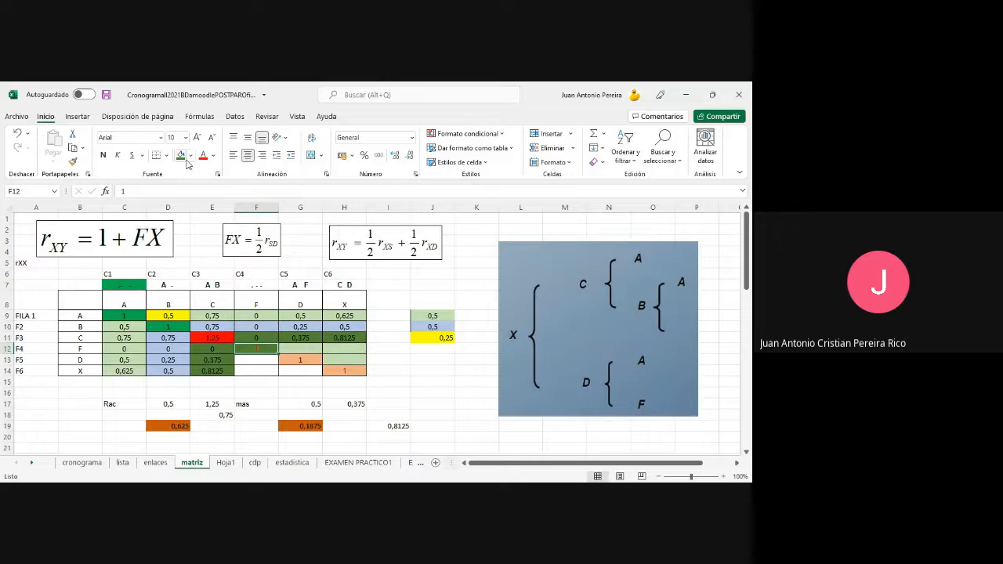
Fill the diagonal cells of A, B and F (C9, D10 and F12) with gold
{"action": "left_click", "coordinate": [126, 315]}
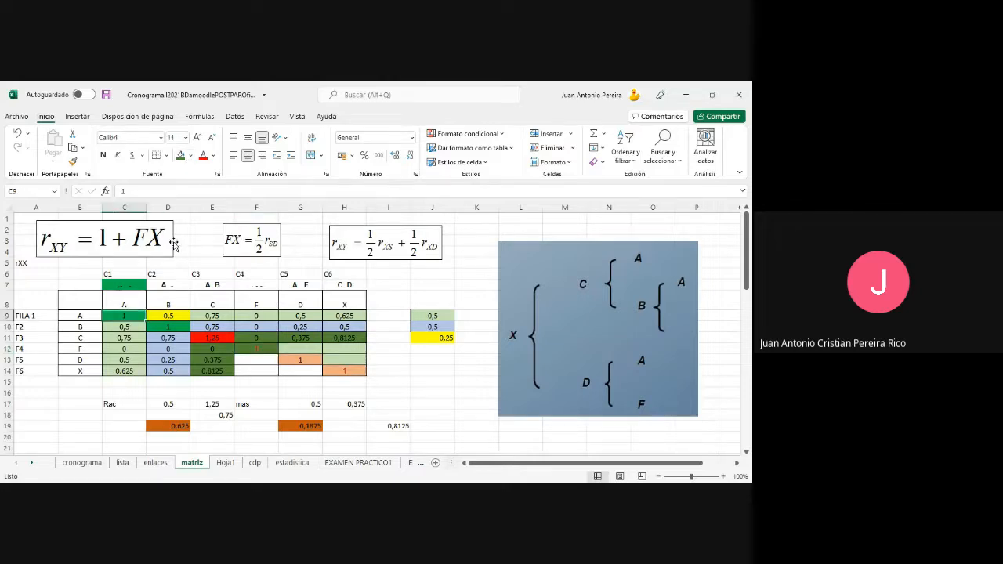
{"action": "left_click", "coordinate": [190, 156]}
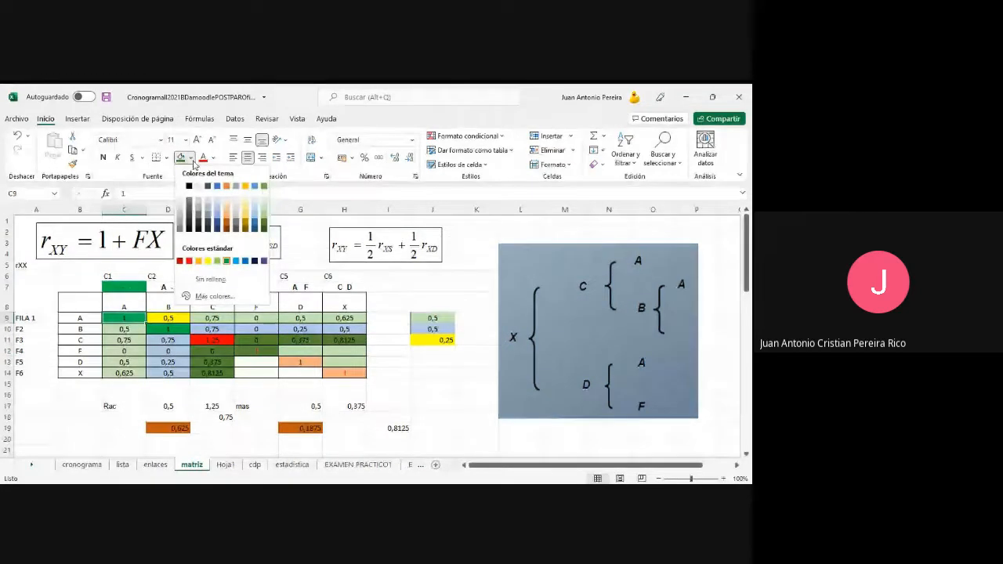
{"action": "left_click", "coordinate": [248, 223]}
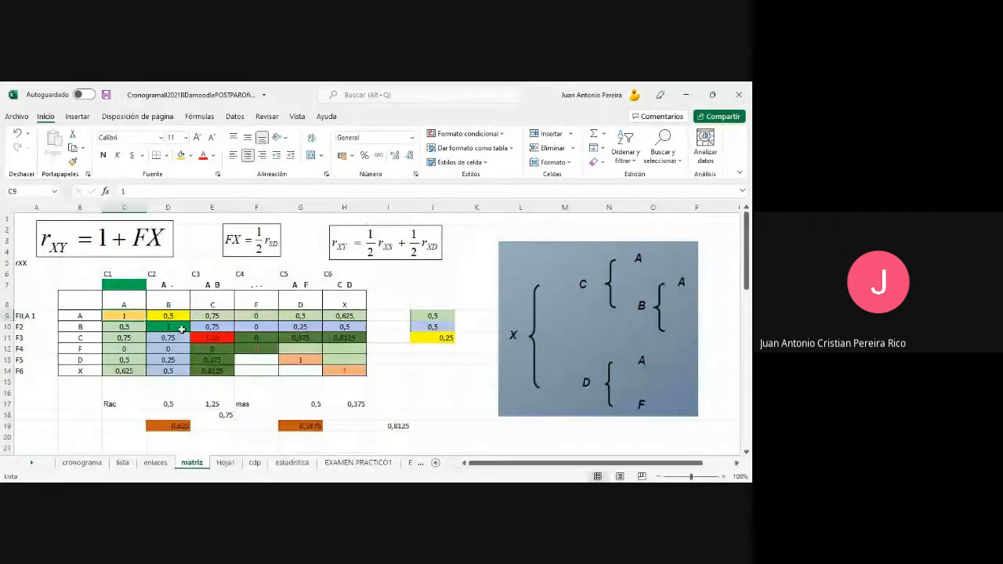
{"action": "left_click", "coordinate": [167, 329]}
{"action": "left_click", "coordinate": [182, 158]}
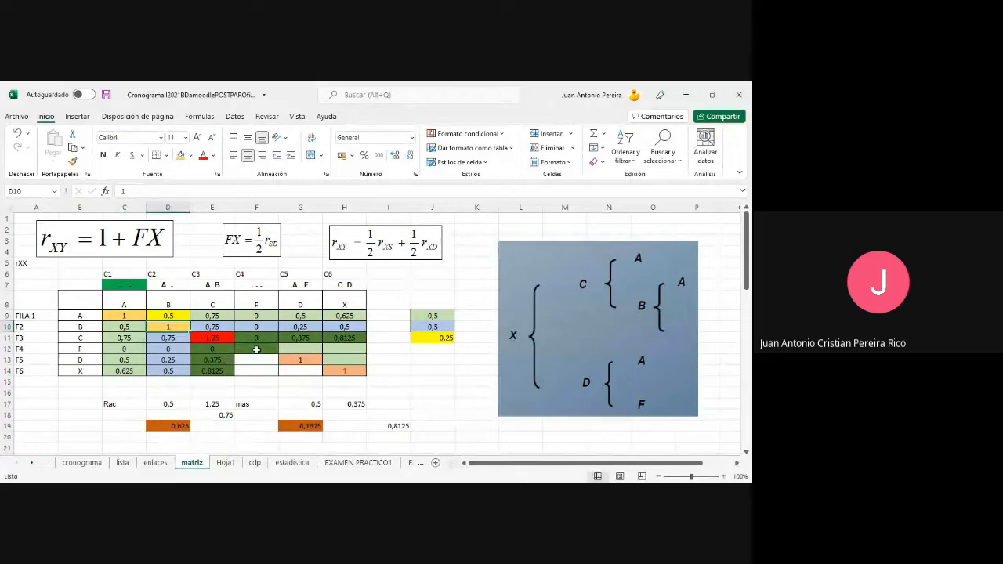
{"action": "left_click", "coordinate": [256, 349]}
{"action": "left_click", "coordinate": [182, 156]}
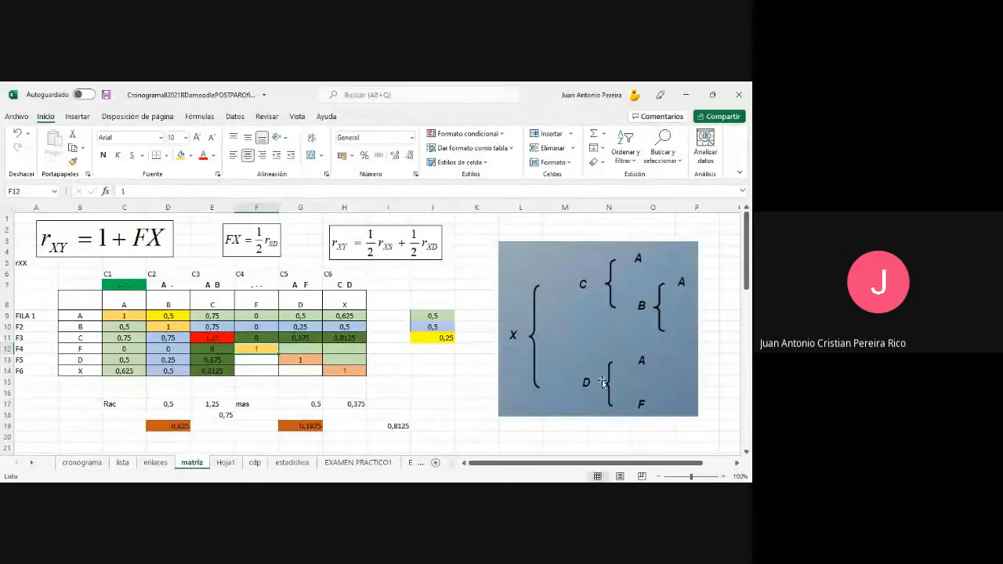
In row F, enter 0,5 in G12 for the relationship with D and 0,25 in H12 for X
{"action": "left_click", "coordinate": [308, 348]}
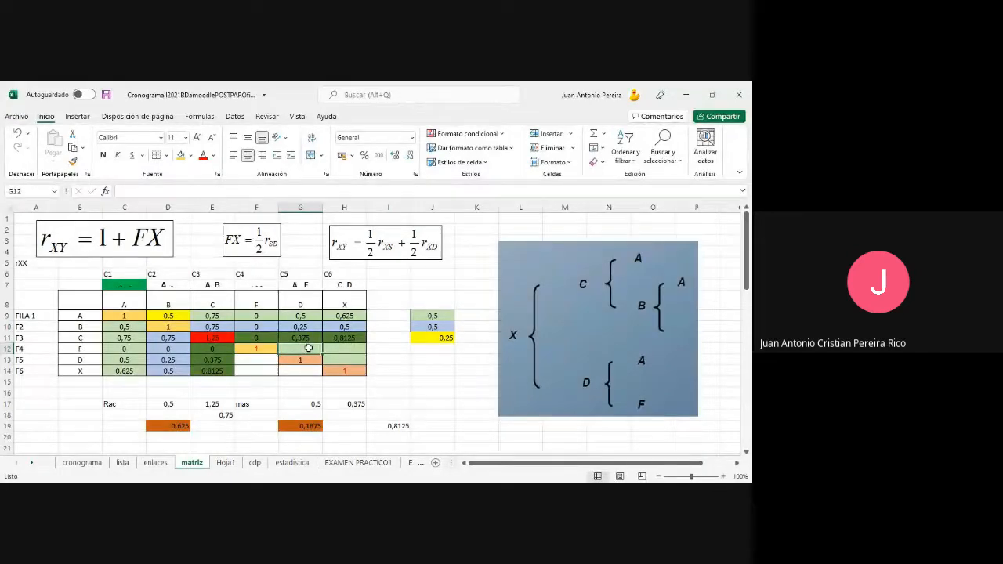
{"action": "type", "text": "0,5"}
{"action": "key", "text": "Return"}
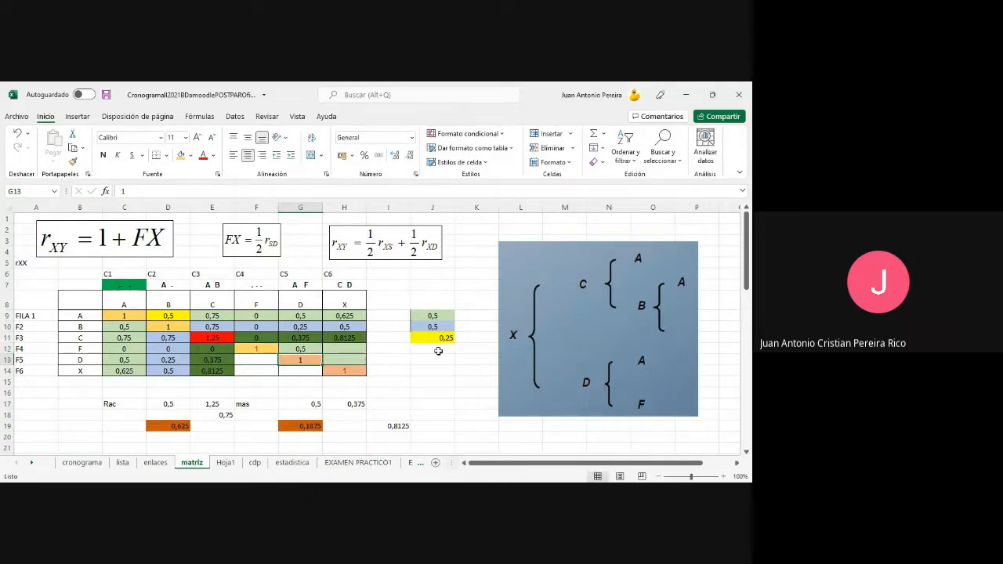
{"action": "left_click", "coordinate": [357, 350]}
{"action": "type", "text": "0,25"}
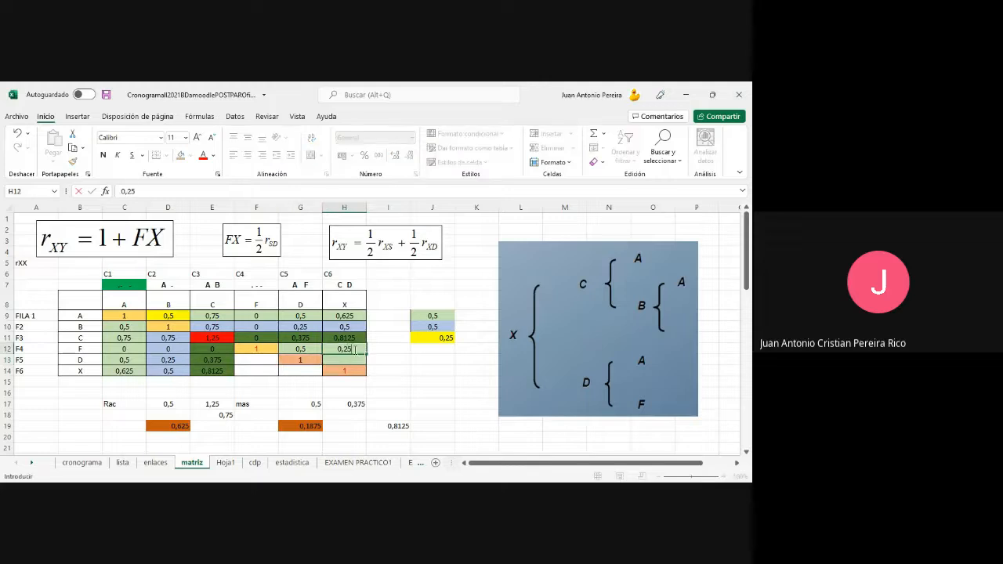
{"action": "key", "text": "Return"}
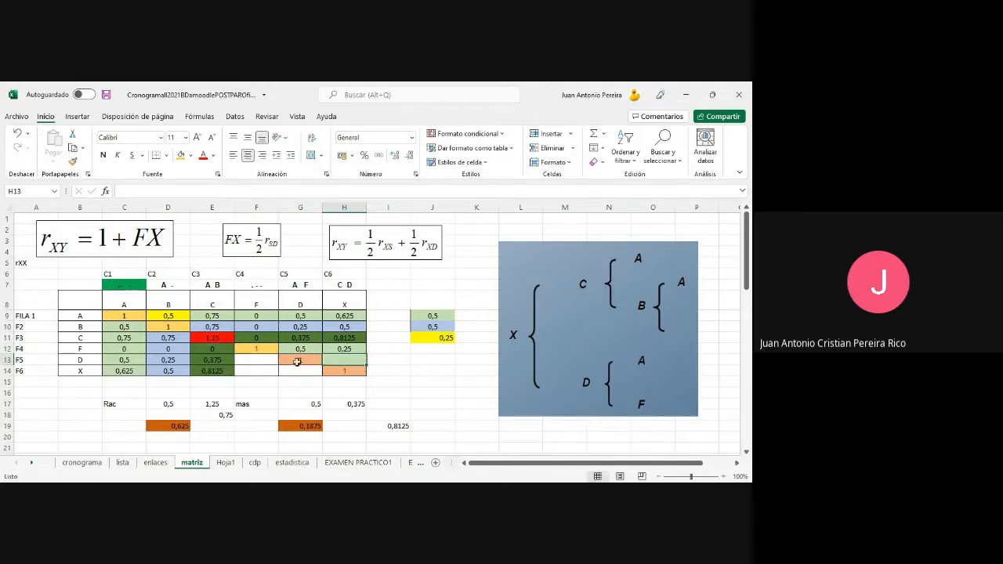
For the F–D relationship, enter F's relationship with A, 0, in calculation cell E17
{"action": "left_click", "coordinate": [73, 349]}
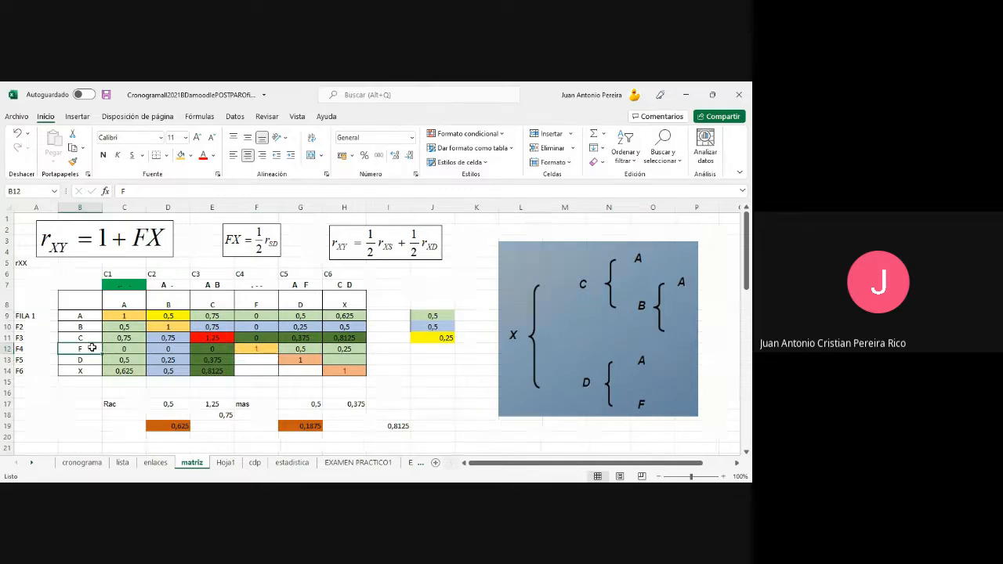
{"action": "left_click", "coordinate": [319, 304]}
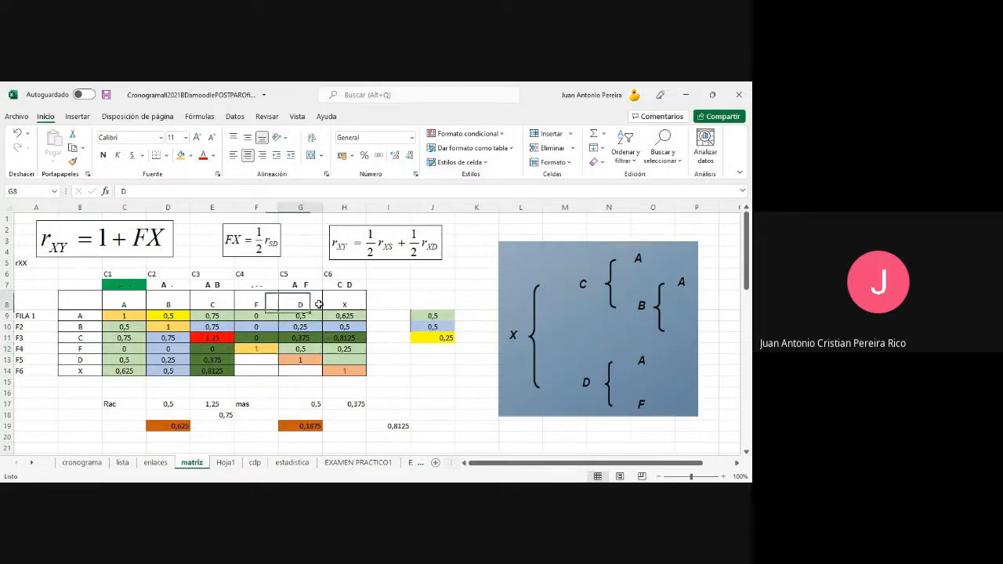
{"action": "left_click", "coordinate": [90, 349]}
{"action": "left_click", "coordinate": [117, 349]}
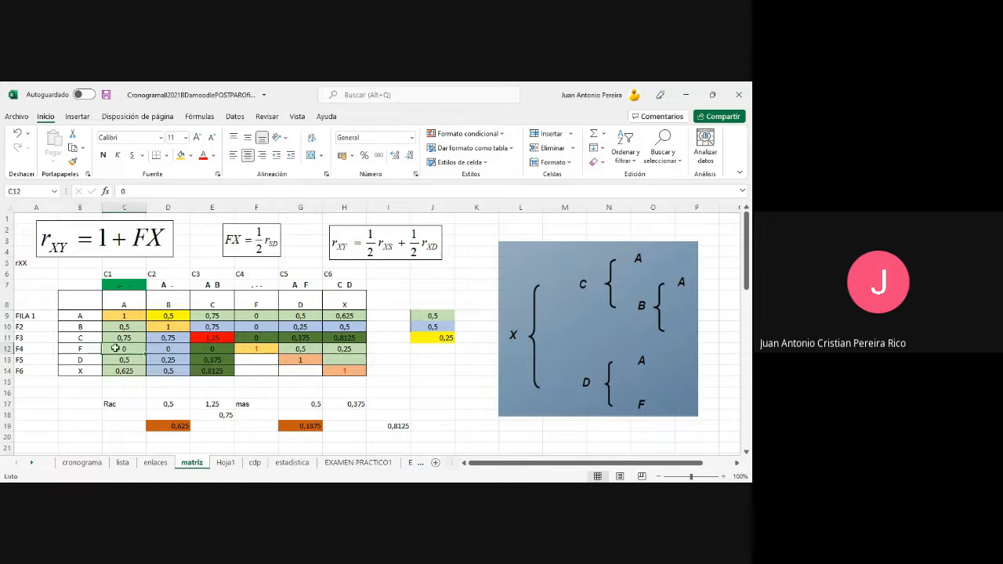
{"action": "left_click", "coordinate": [213, 399]}
{"action": "type", "text": "0"}
{"action": "key", "text": "Return"}
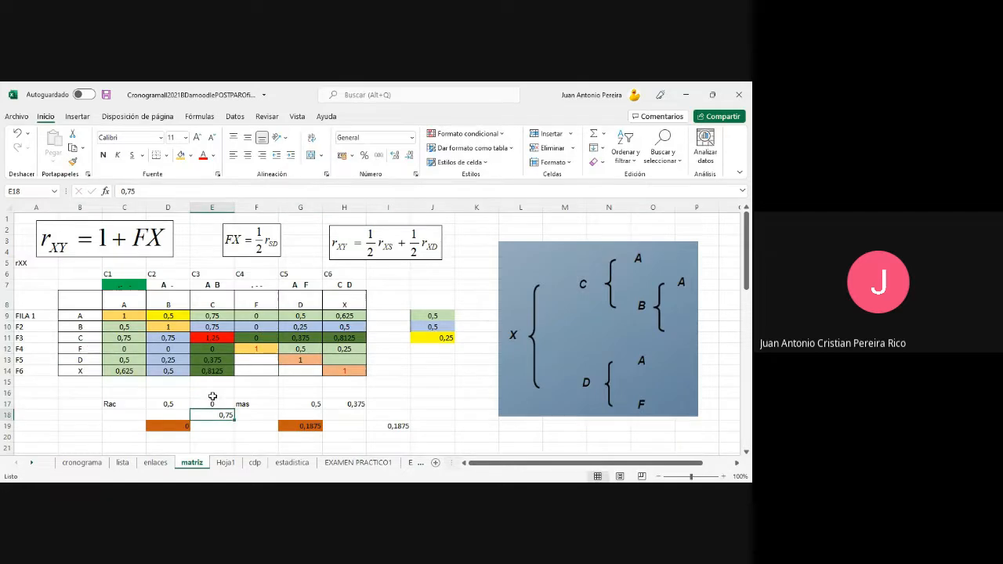
Enter F's relationship with itself, 1, in calculation cell H17
{"action": "left_click", "coordinate": [88, 349]}
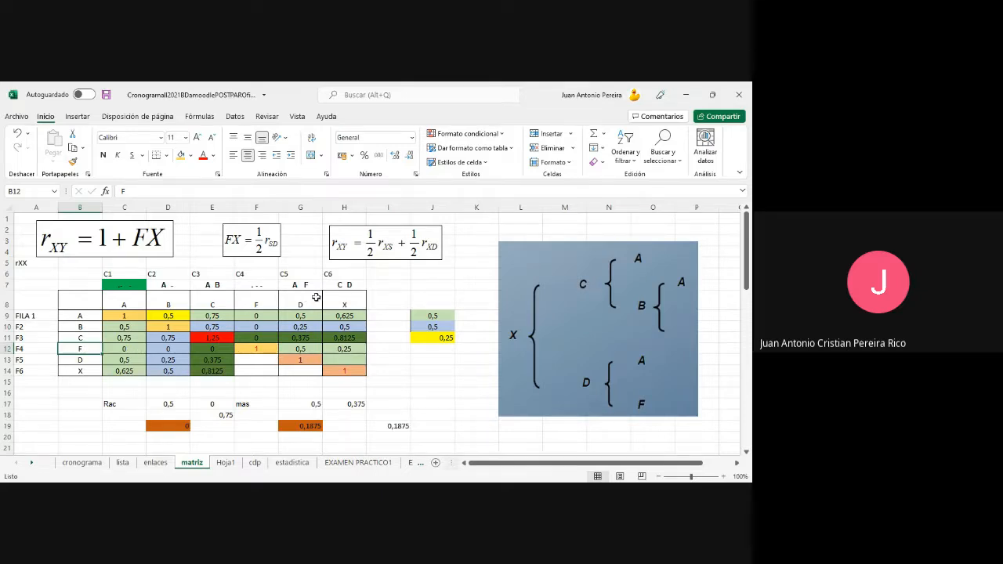
{"action": "left_click", "coordinate": [263, 348]}
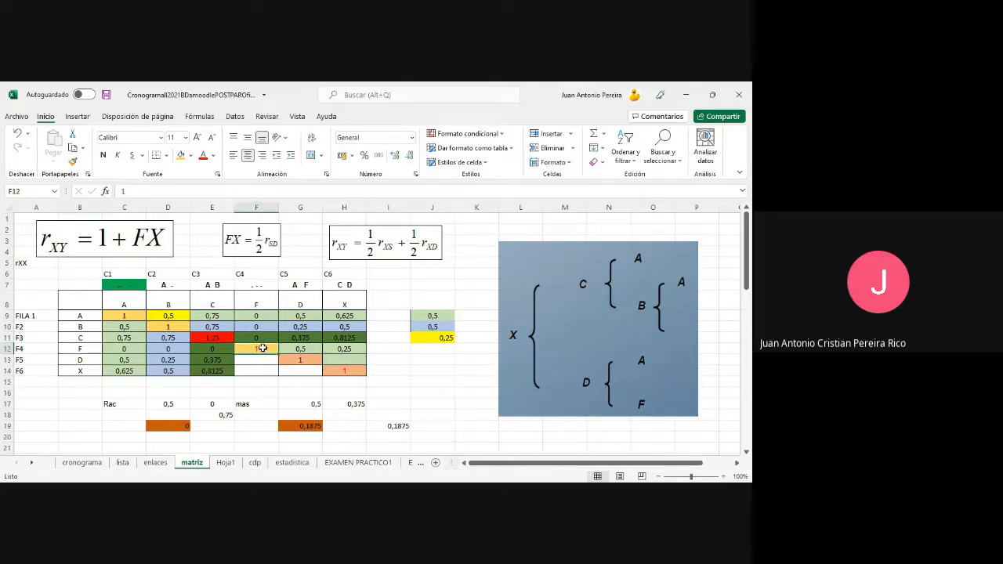
{"action": "left_click", "coordinate": [360, 402]}
{"action": "type", "text": "1"}
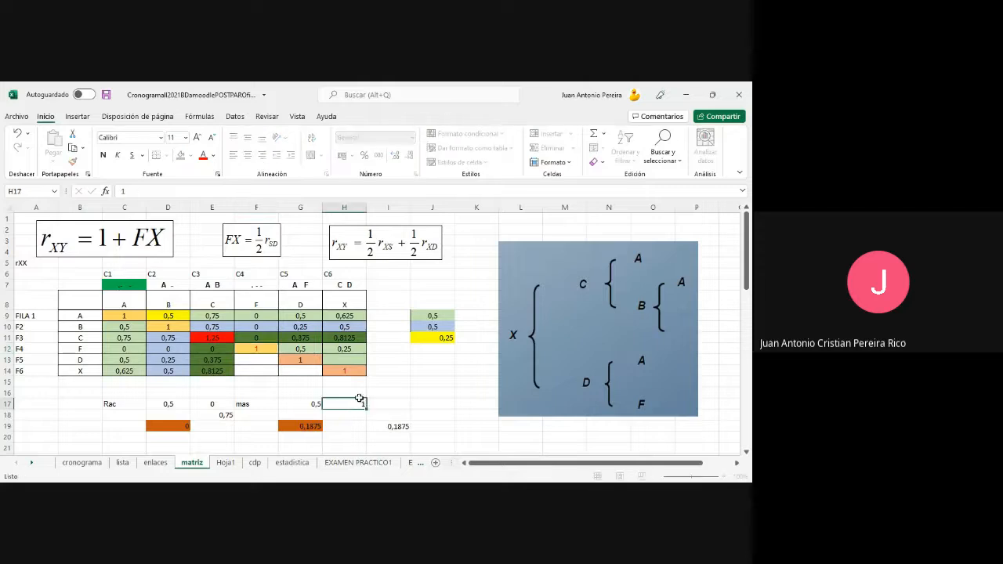
{"action": "key", "text": "Return"}
Fill cells G12:H12 of row F with the standard light green
{"action": "left_click", "coordinate": [303, 348]}
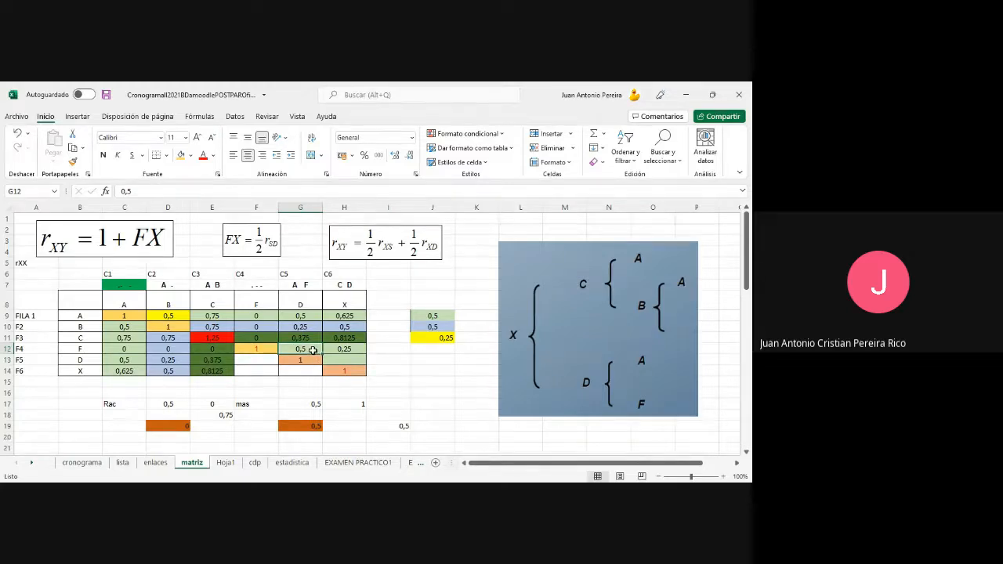
{"action": "left_click_drag", "start_coordinate": [314, 351], "coordinate": [344, 351]}
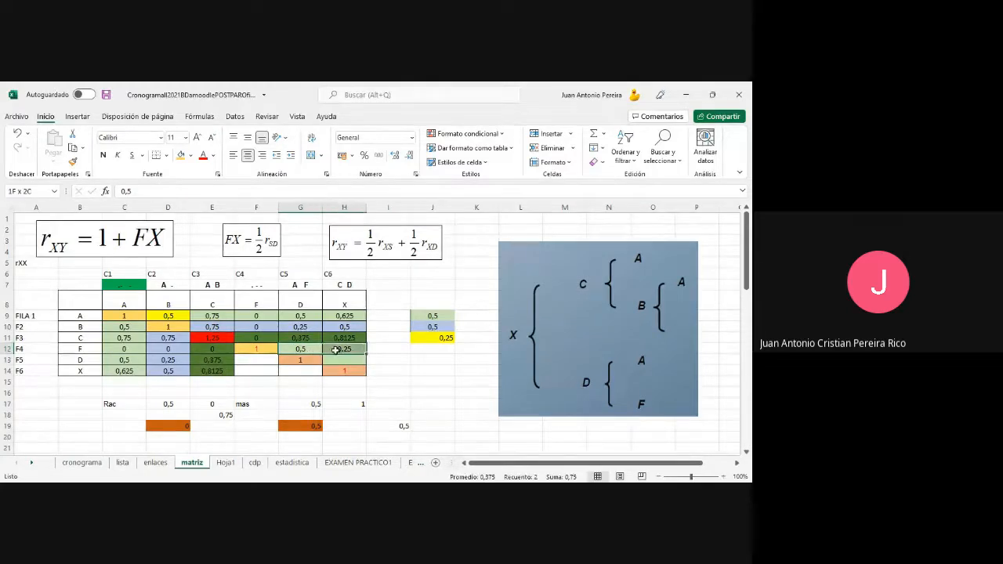
{"action": "left_click", "coordinate": [191, 155]}
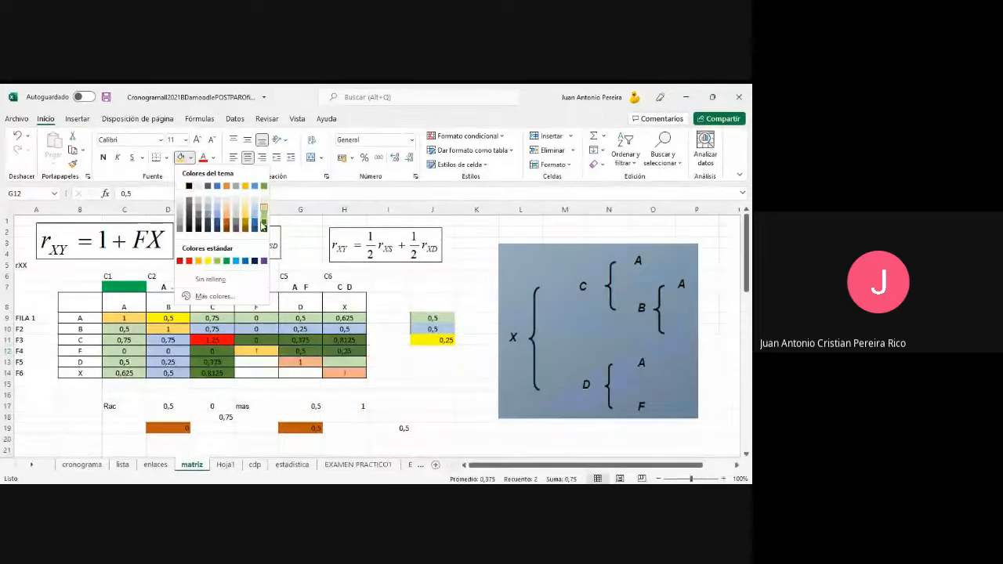
{"action": "left_click", "coordinate": [217, 260]}
{"action": "left_click", "coordinate": [468, 415]}
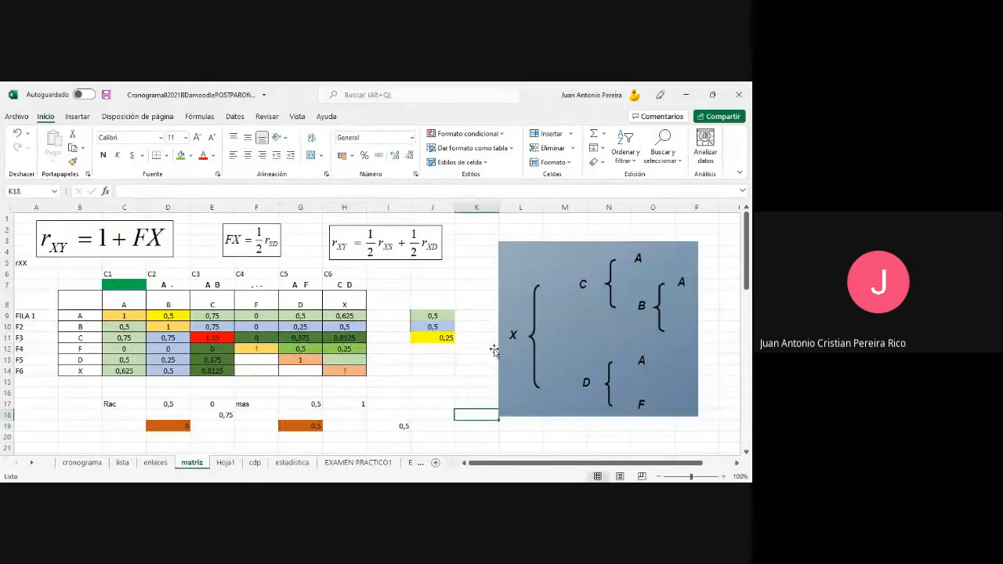
For the F–X relationship, set calculation cell H17 to 0,5, the relationship between F and D
{"action": "left_click", "coordinate": [95, 348]}
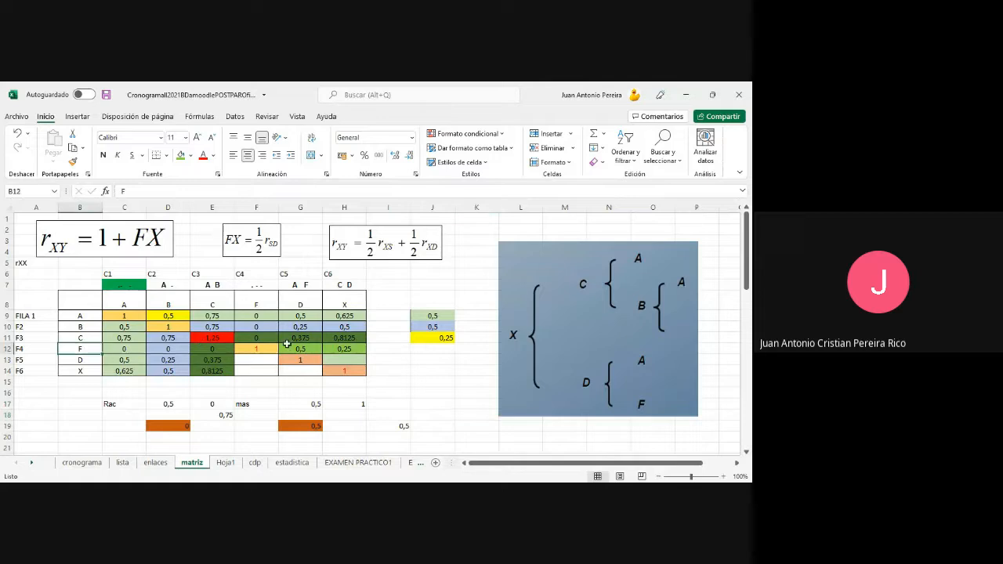
{"action": "left_click", "coordinate": [339, 349]}
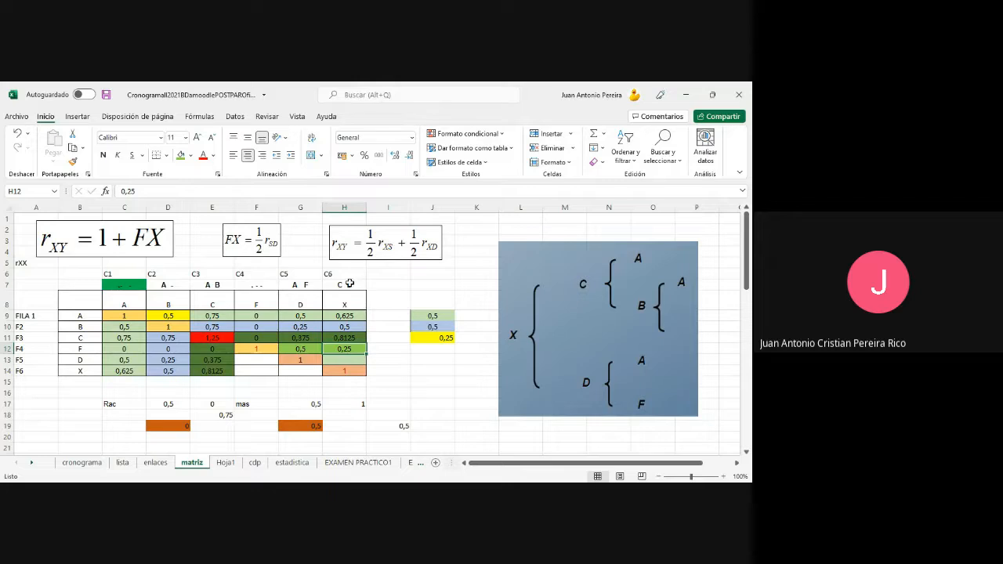
{"action": "left_click", "coordinate": [213, 402]}
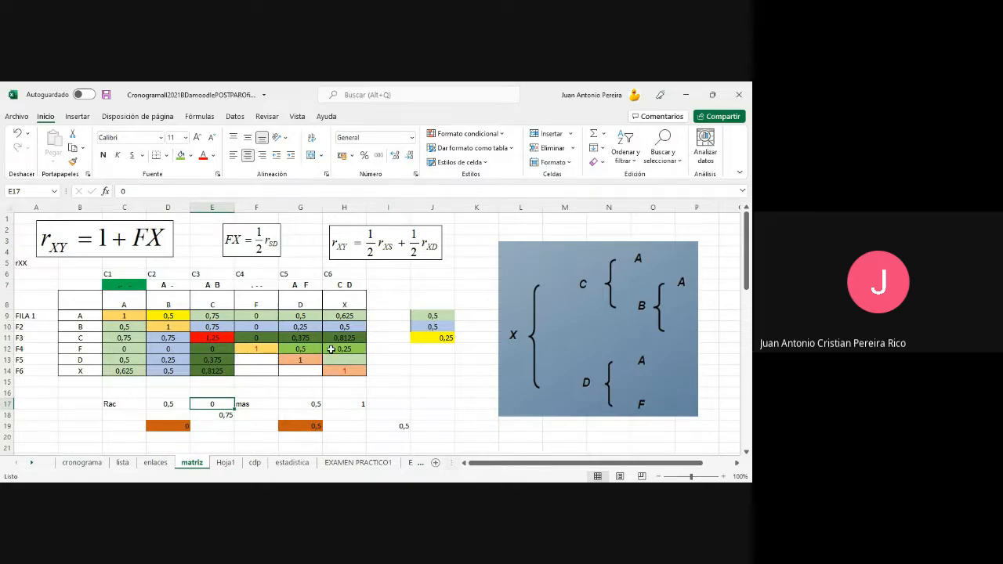
{"action": "left_click", "coordinate": [343, 403]}
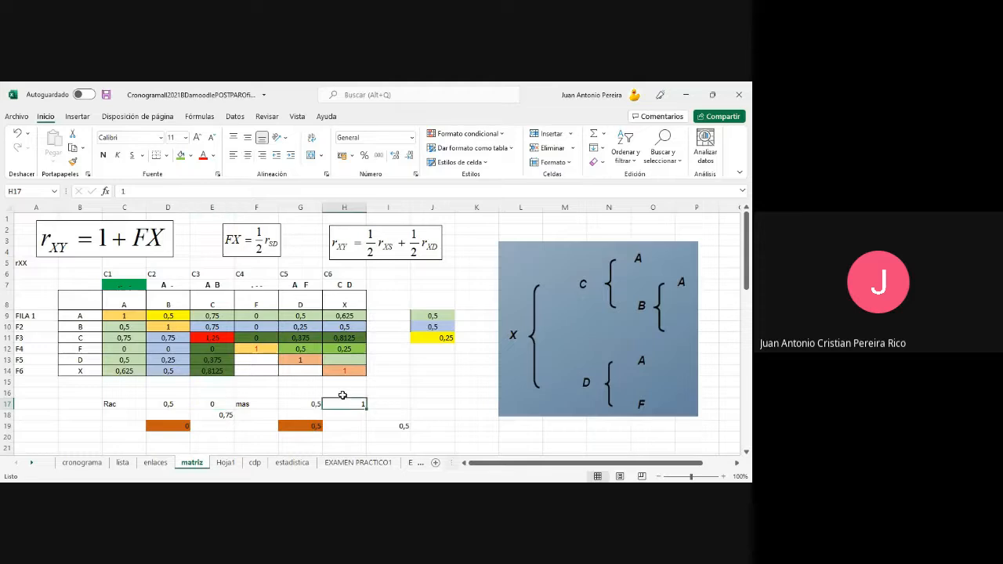
{"action": "type", "text": "0,5"}
{"action": "key", "text": "Return"}
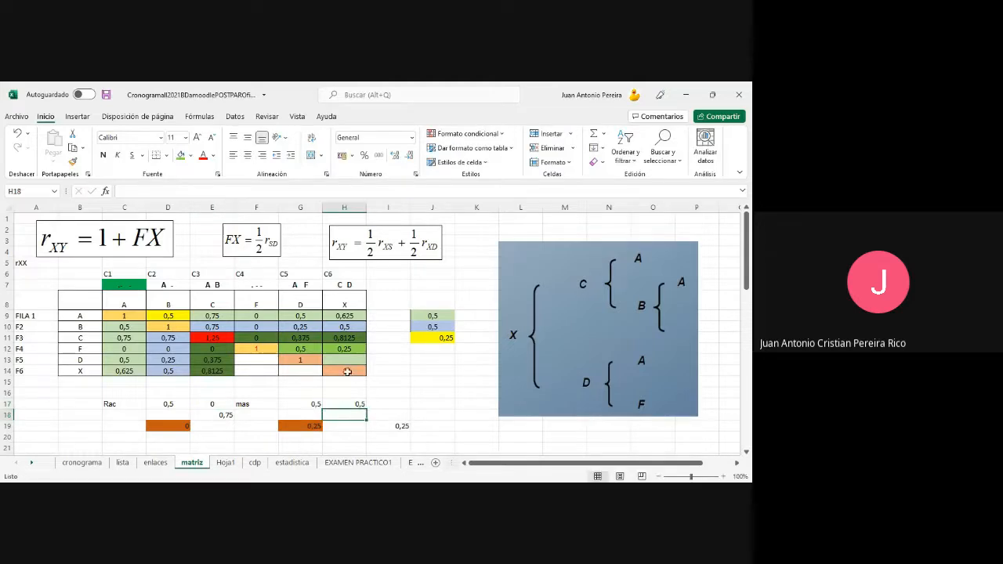
Copy G12:H12 and paste it transposed into column F of the matrix, cells F13 and F14
{"action": "left_click_drag", "start_coordinate": [307, 350], "coordinate": [347, 350]}
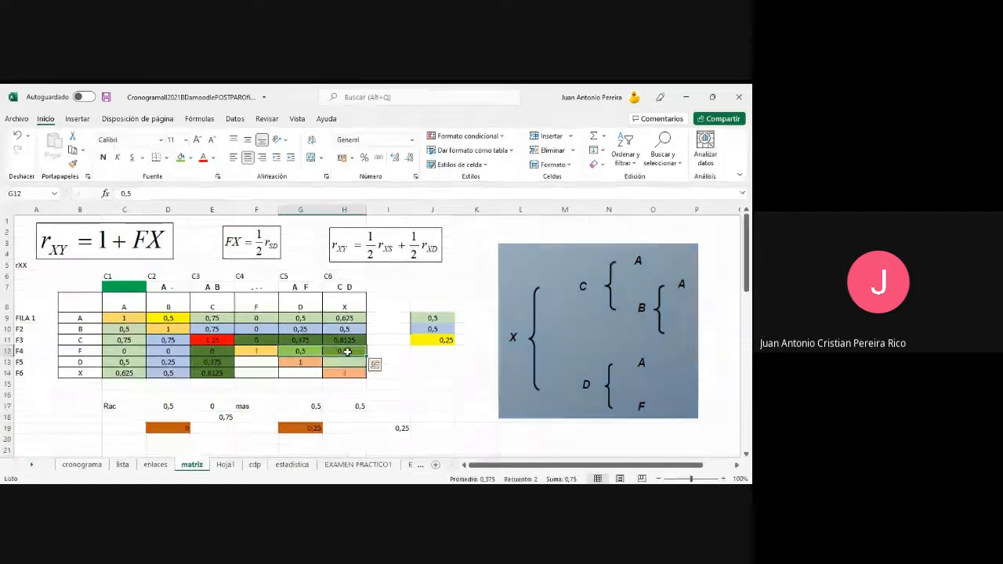
{"action": "right_click", "coordinate": [348, 350]}
{"action": "left_click", "coordinate": [378, 214]}
{"action": "left_click_drag", "start_coordinate": [263, 358], "coordinate": [264, 370]}
{"action": "right_click", "coordinate": [264, 370]}
{"action": "left_click", "coordinate": [314, 264]}
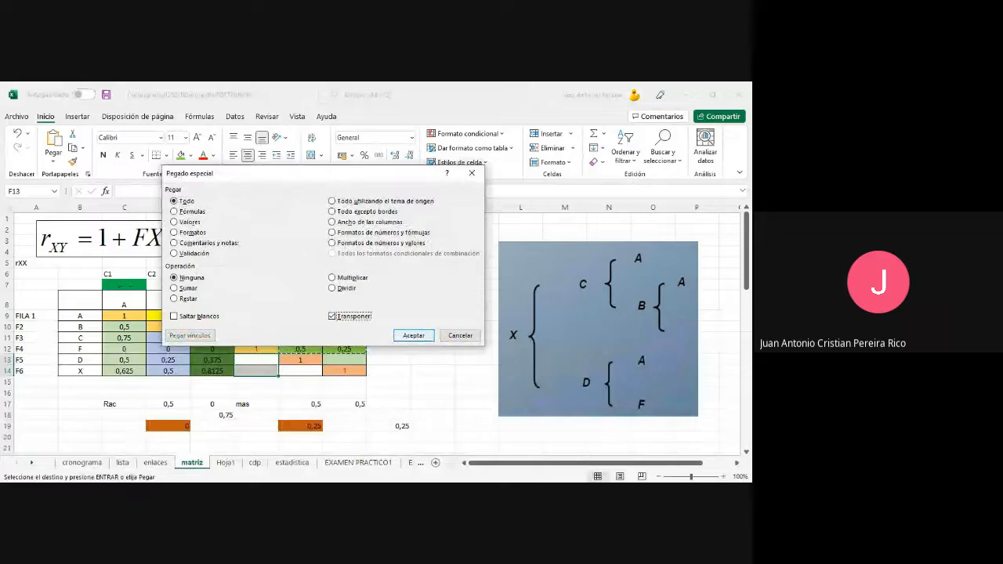
{"action": "left_click", "coordinate": [414, 336]}
{"action": "left_click", "coordinate": [425, 379]}
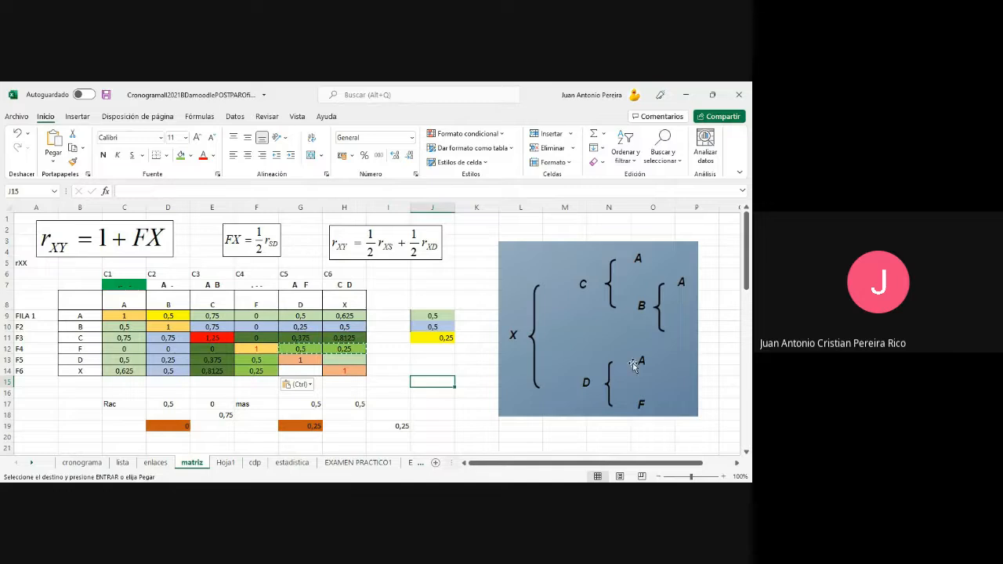
End the pending copy and save the workbook
{"action": "left_click", "coordinate": [298, 359]}
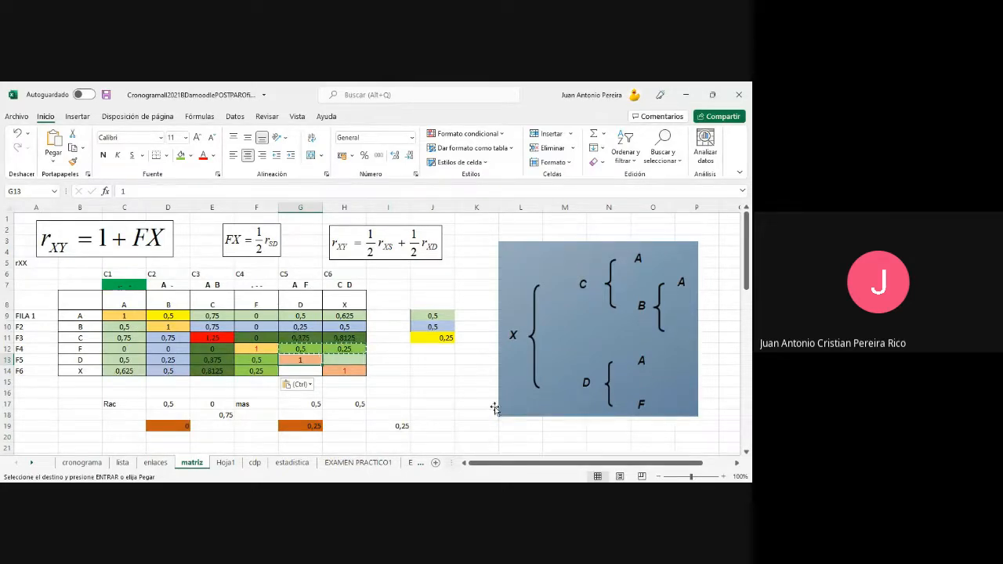
{"action": "left_click", "coordinate": [466, 390]}
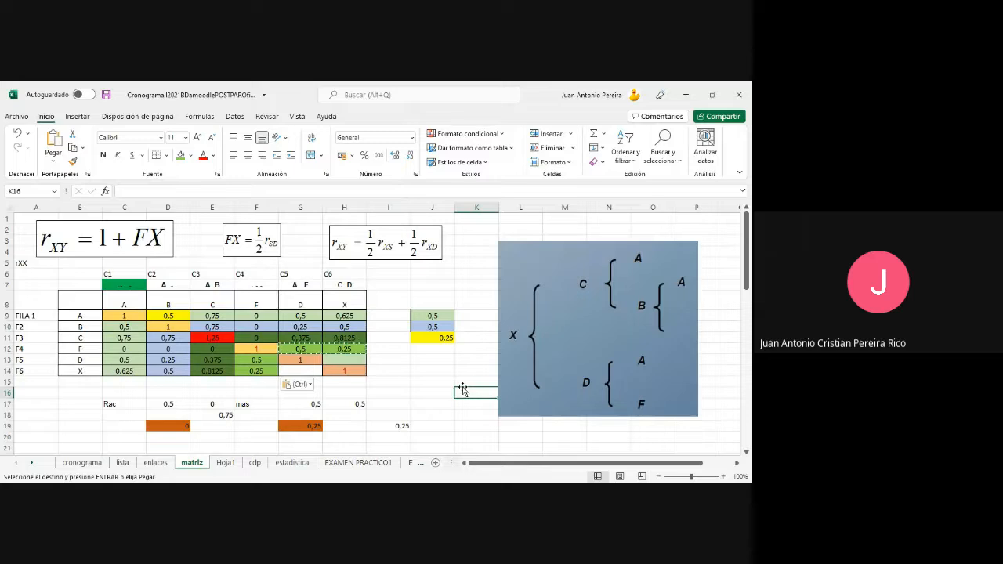
{"action": "key", "text": "Escape"}
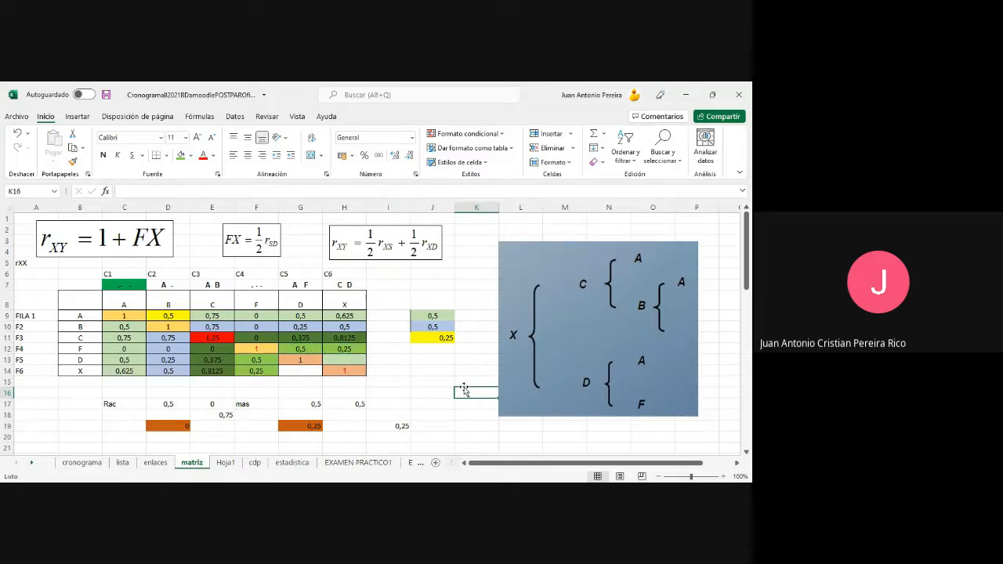
{"action": "left_click", "coordinate": [106, 96]}
Fill D's diagonal cell G13 with gold and go through the matrix diagonal from A to D
{"action": "left_click", "coordinate": [126, 347]}
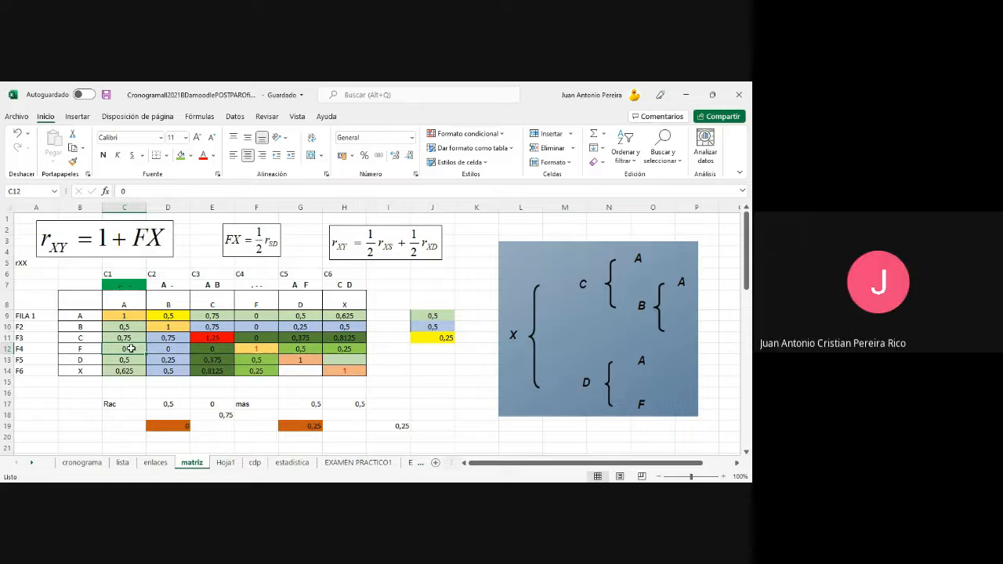
{"action": "left_click", "coordinate": [306, 361]}
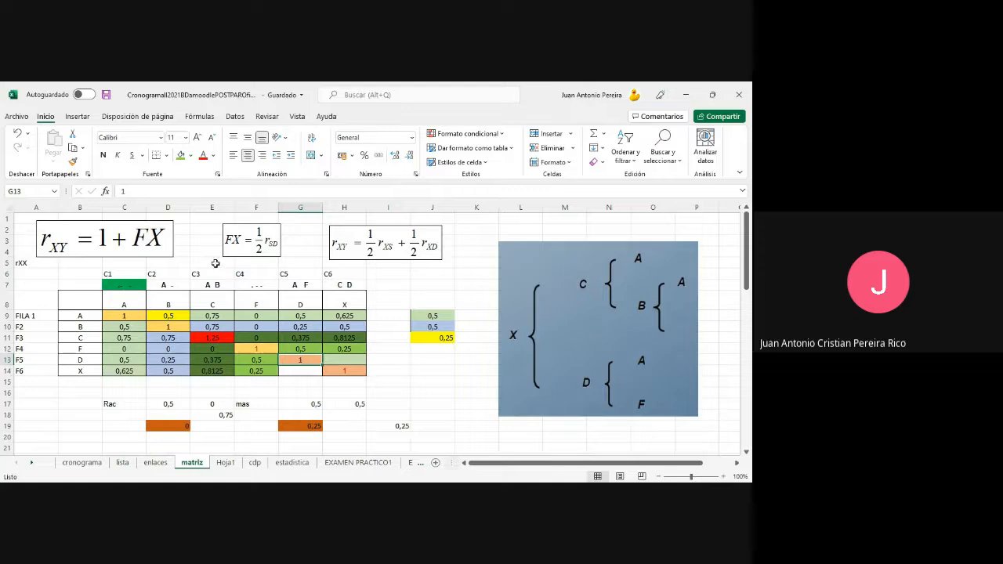
{"action": "left_click", "coordinate": [190, 155]}
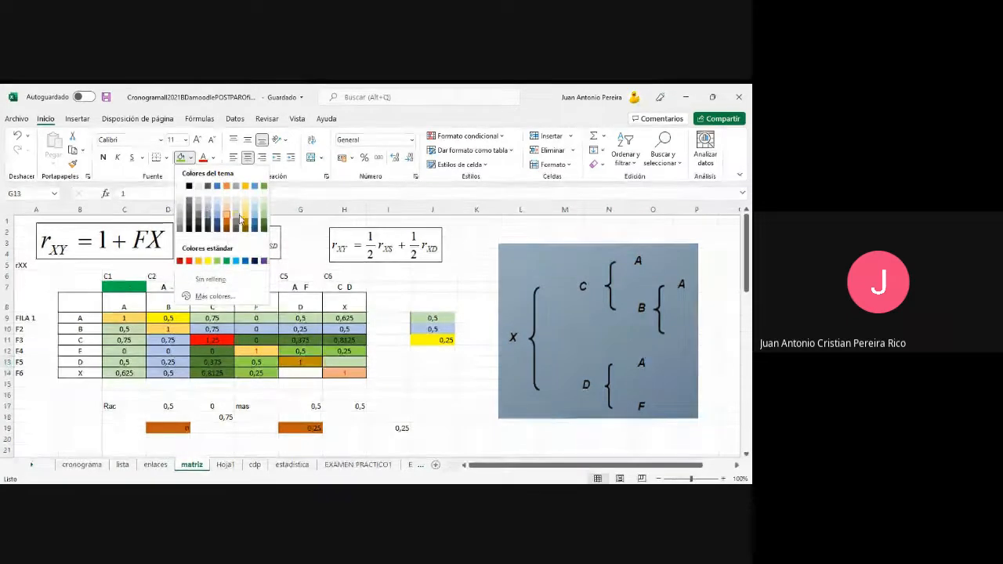
{"action": "left_click", "coordinate": [232, 222]}
{"action": "left_click", "coordinate": [137, 320]}
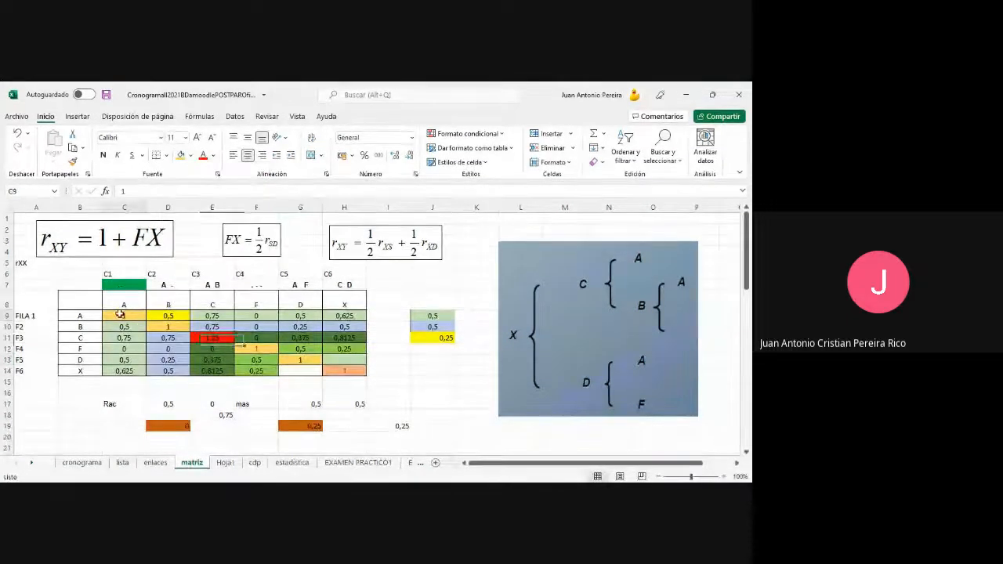
{"action": "left_click", "coordinate": [160, 327]}
{"action": "left_click", "coordinate": [205, 338]}
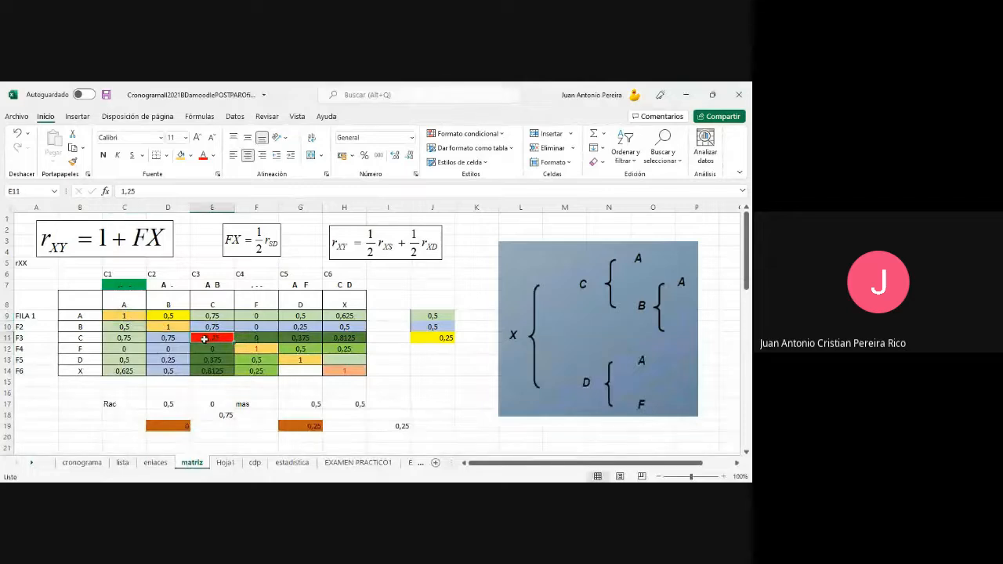
{"action": "left_click", "coordinate": [244, 349]}
{"action": "left_click", "coordinate": [293, 363]}
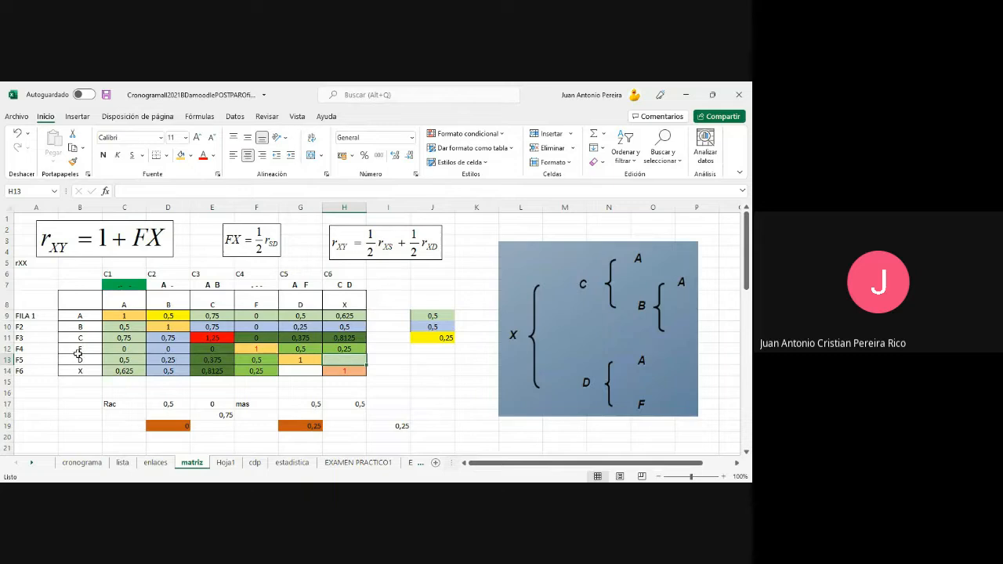
For the D–X relationship, enter 0,375 in calculation cell E17 and clear the leftover value in E18
{"action": "left_click", "coordinate": [530, 358]}
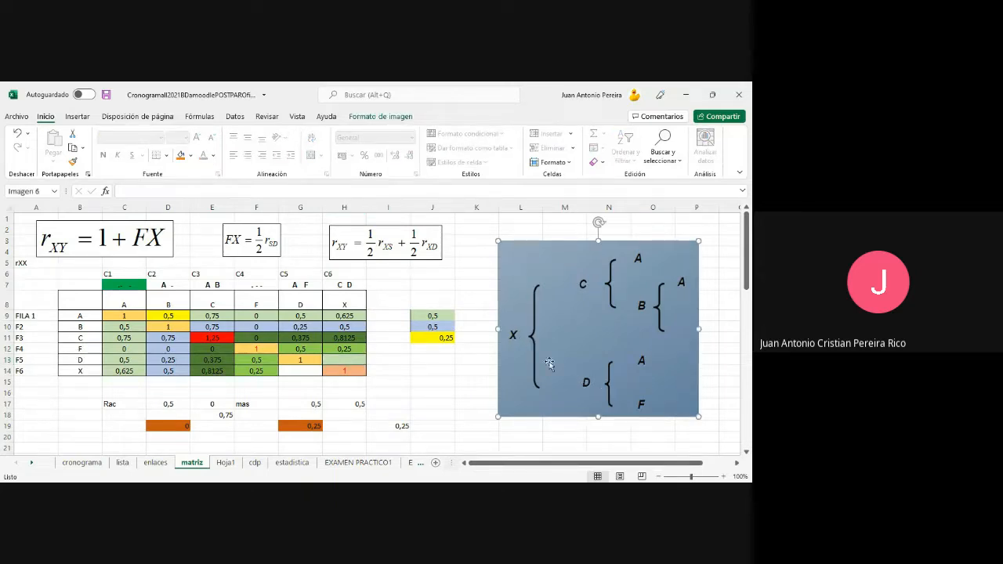
{"action": "left_click", "coordinate": [359, 361]}
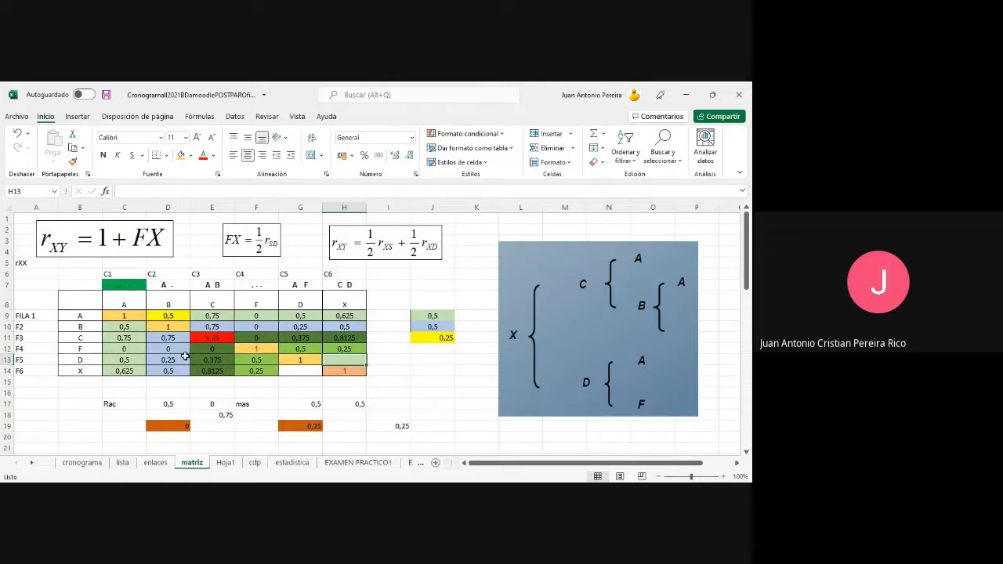
{"action": "left_click", "coordinate": [214, 403]}
{"action": "type", "text": "0,3"}
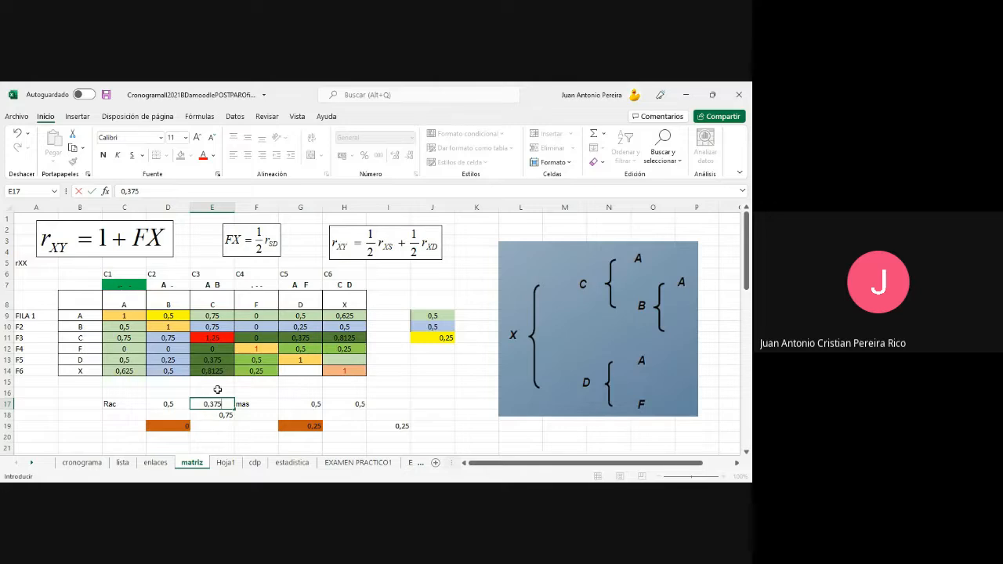
{"action": "type", "text": "75"}
{"action": "key", "text": "Return"}
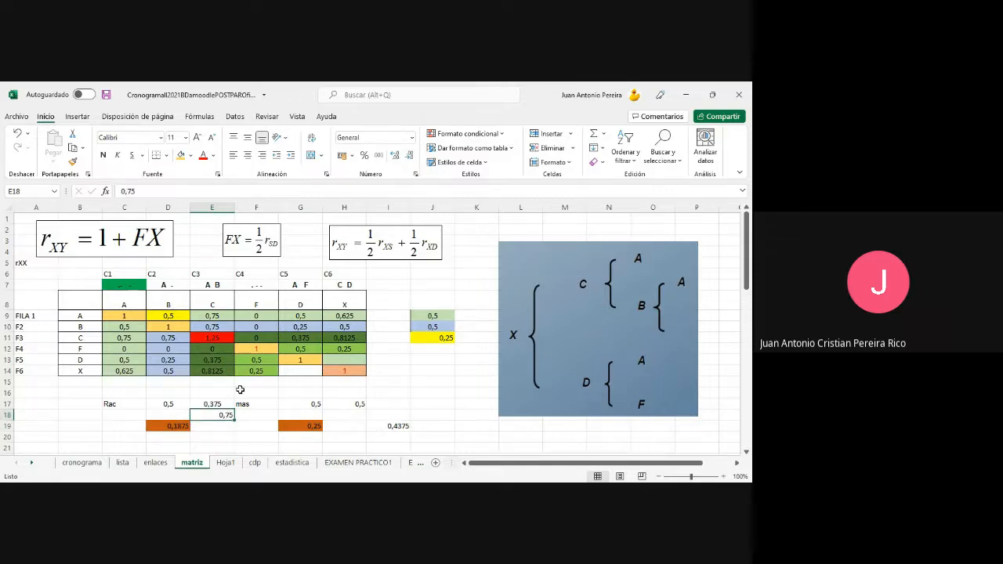
{"action": "key", "text": "Delete"}
Look briefly at sheet Hoja1, return to sheet matriz and inspect the product formula in D19
{"action": "left_click", "coordinate": [226, 463]}
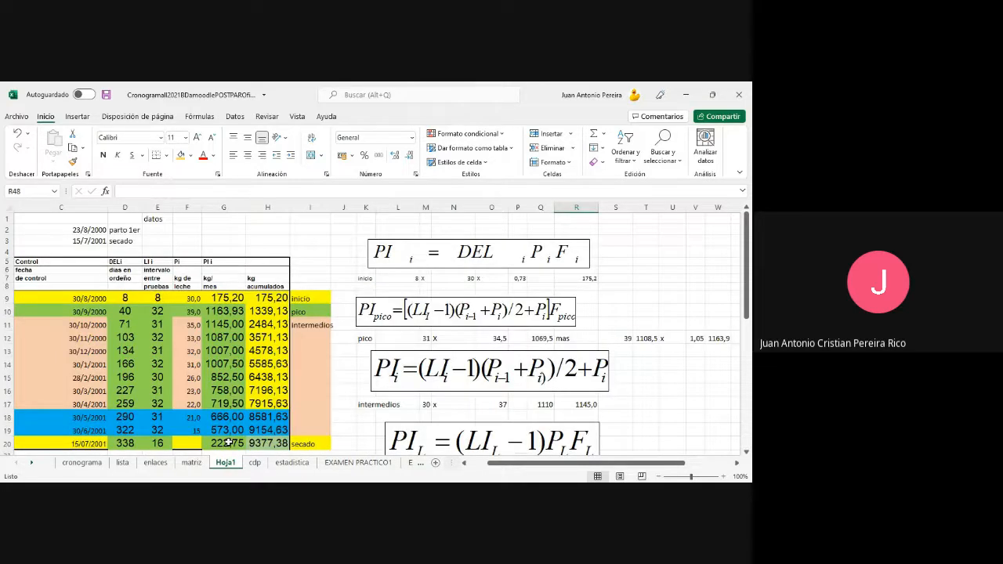
{"action": "left_click", "coordinate": [192, 463]}
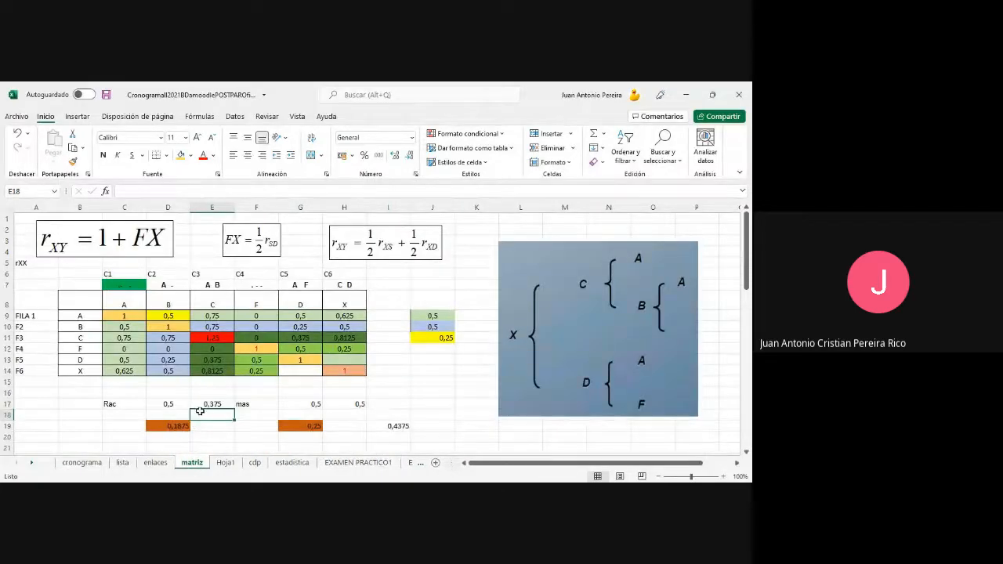
{"action": "left_click", "coordinate": [186, 427]}
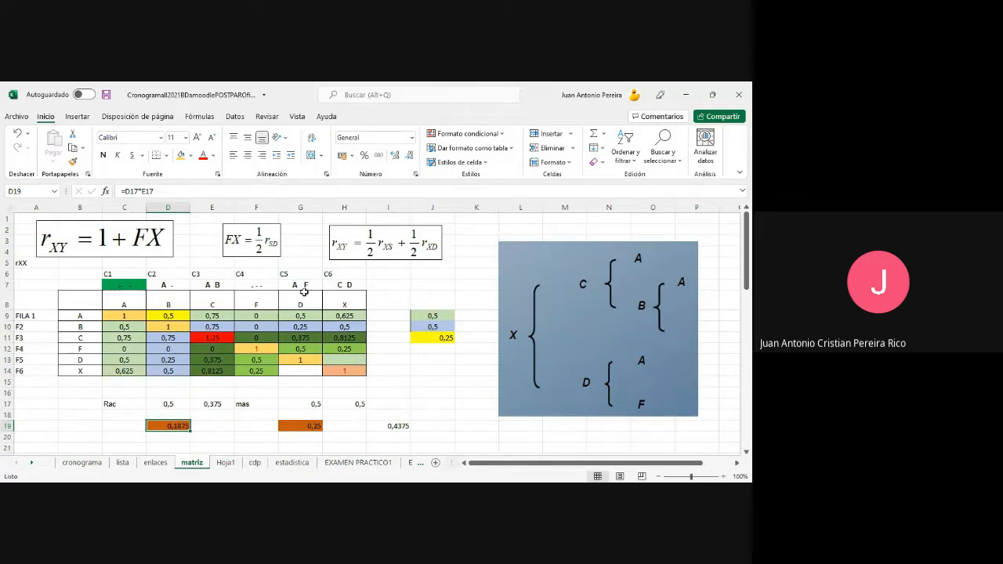
Enter 1 in calculation cell H17 for the D–X relationship and 0,6875 in matrix cell H13
{"action": "left_click", "coordinate": [347, 403]}
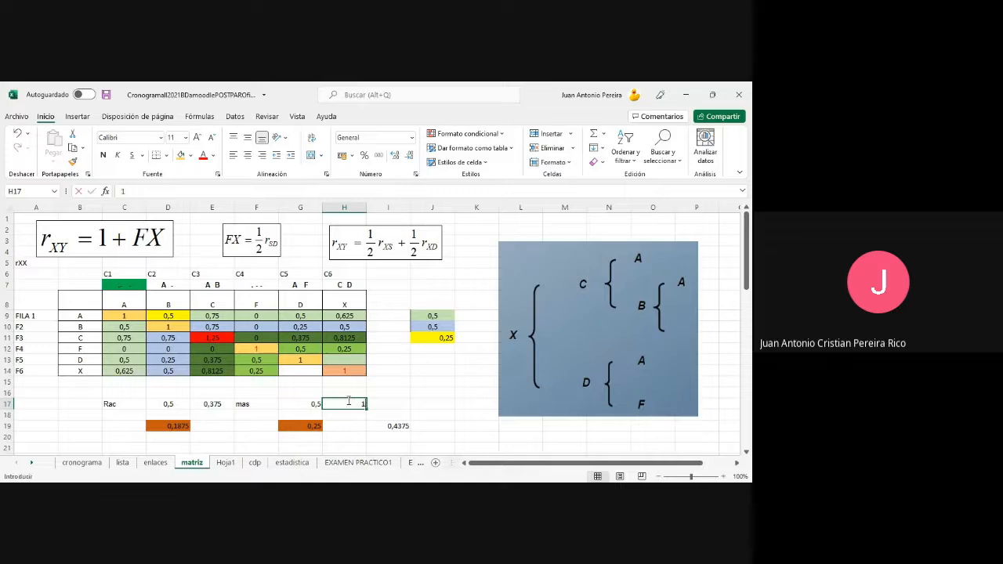
{"action": "type", "text": "1"}
{"action": "key", "text": "Return"}
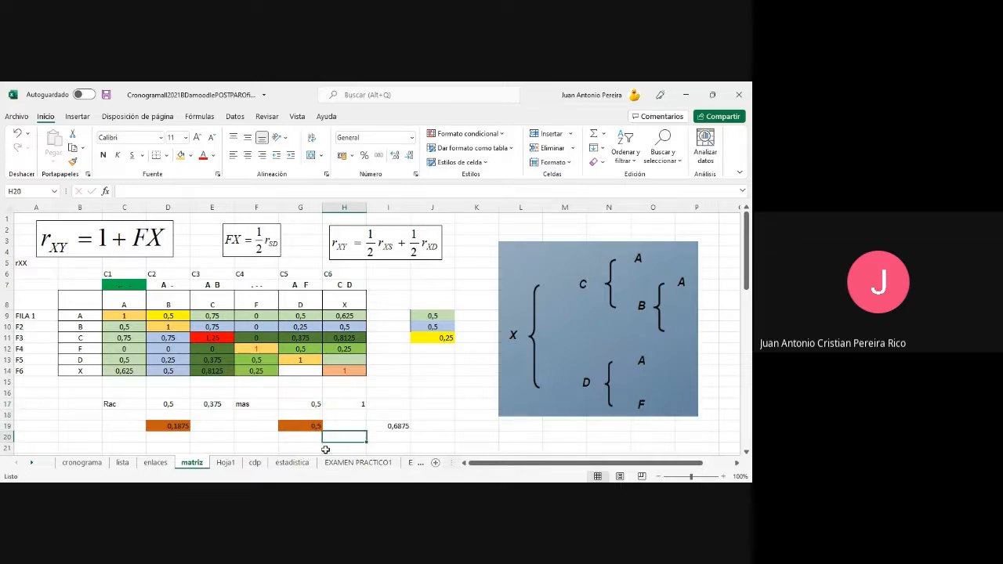
{"action": "left_click", "coordinate": [345, 361]}
{"action": "type", "text": "0,6875"}
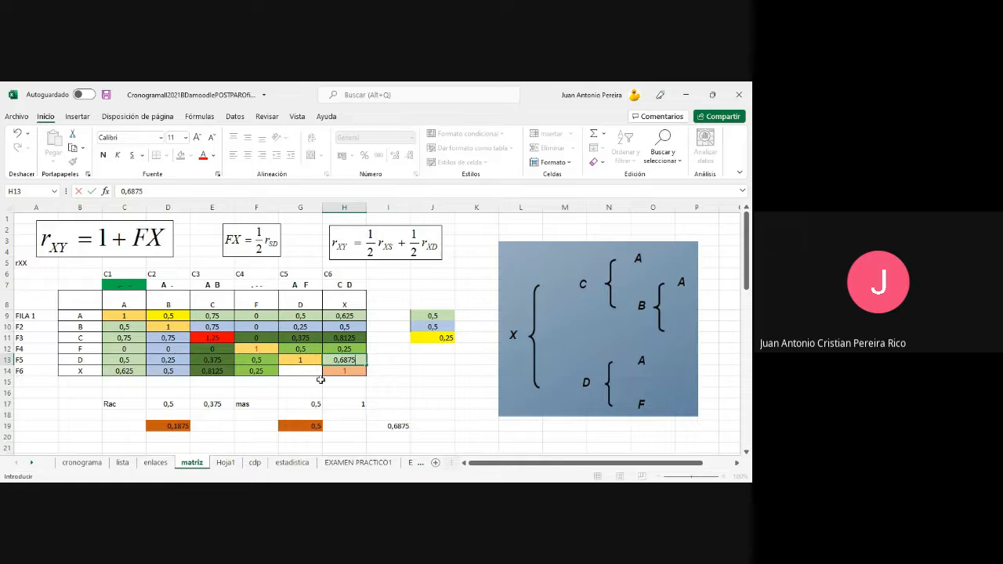
{"action": "left_click", "coordinate": [390, 393]}
Copy the D–X value from H13 into the mirrored cell G14 and end the pending copy
{"action": "left_click", "coordinate": [347, 359]}
{"action": "right_click", "coordinate": [348, 359]}
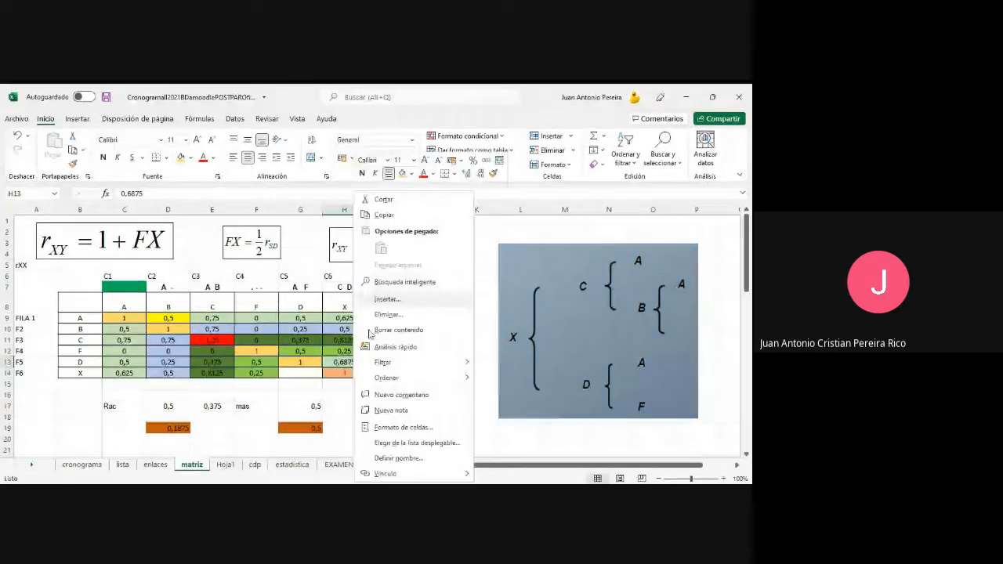
{"action": "left_click", "coordinate": [384, 217]}
{"action": "left_click", "coordinate": [311, 374]}
{"action": "right_click", "coordinate": [311, 374]}
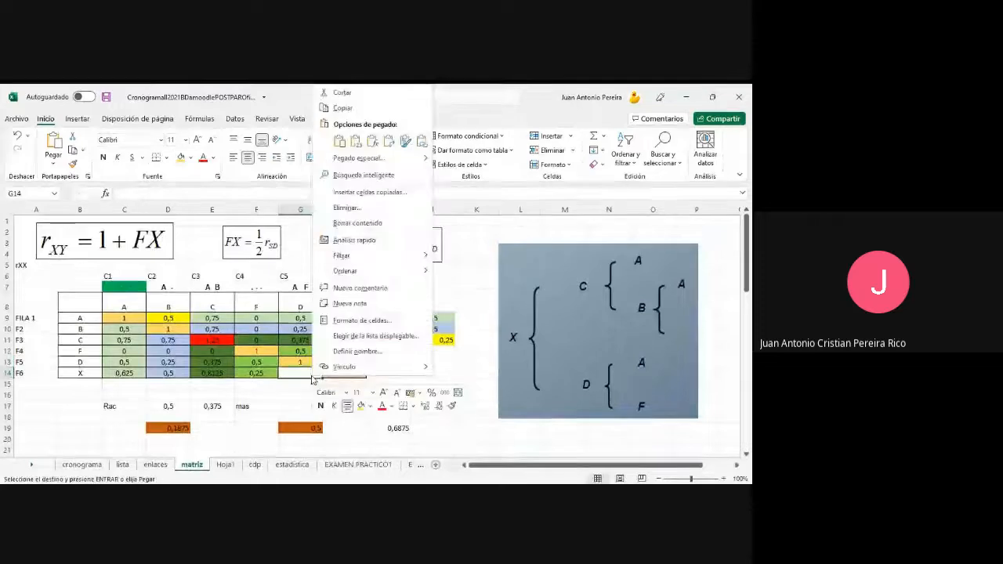
{"action": "left_click", "coordinate": [336, 136]}
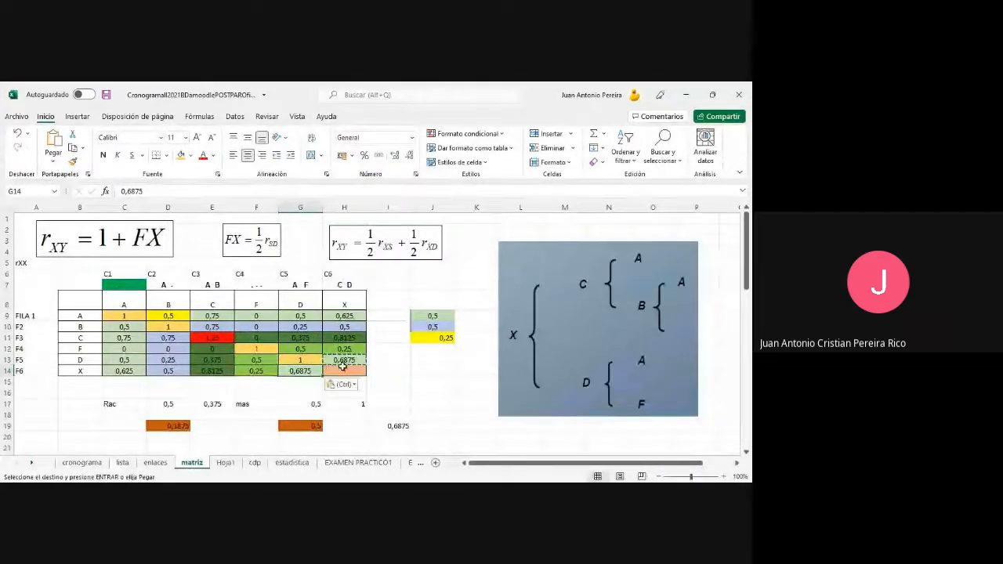
{"action": "left_click", "coordinate": [344, 370]}
{"action": "key", "text": "Escape"}
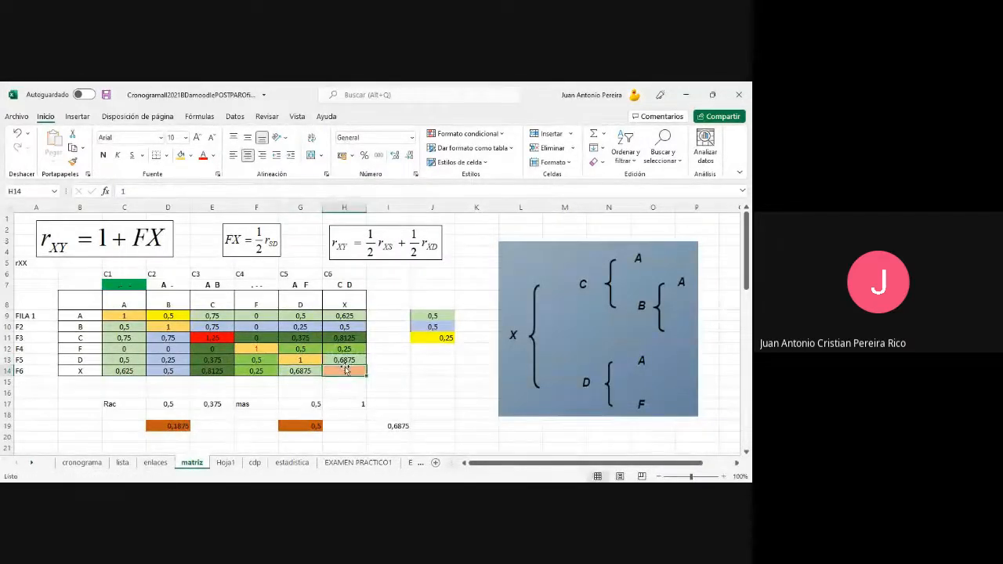
Check X's parents and the C–D relationship in G11, and enter 0,375 in J10 for the inbreeding calculation
{"action": "left_click", "coordinate": [351, 285]}
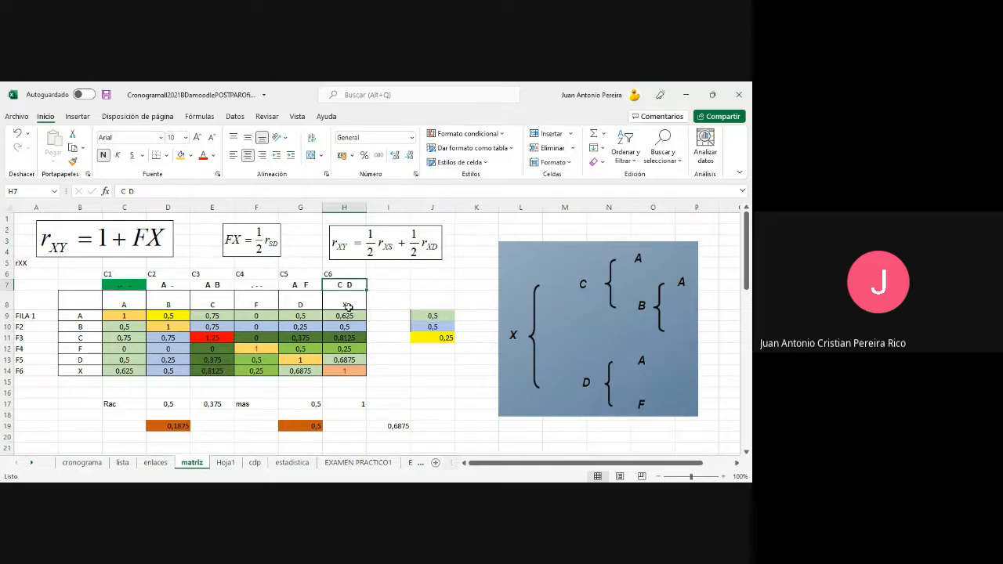
{"action": "left_click", "coordinate": [435, 316]}
{"action": "left_click", "coordinate": [436, 329]}
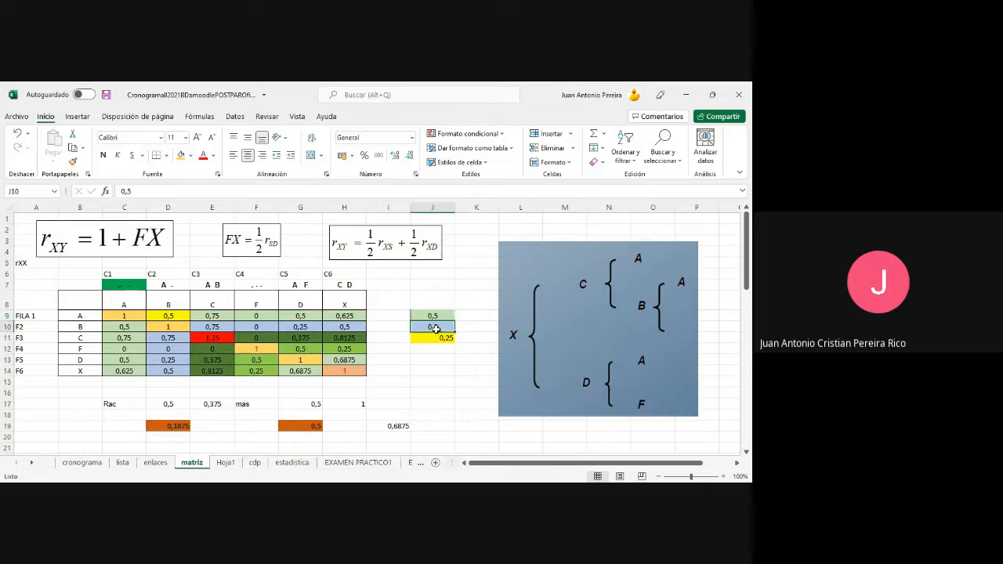
{"action": "left_click", "coordinate": [94, 342]}
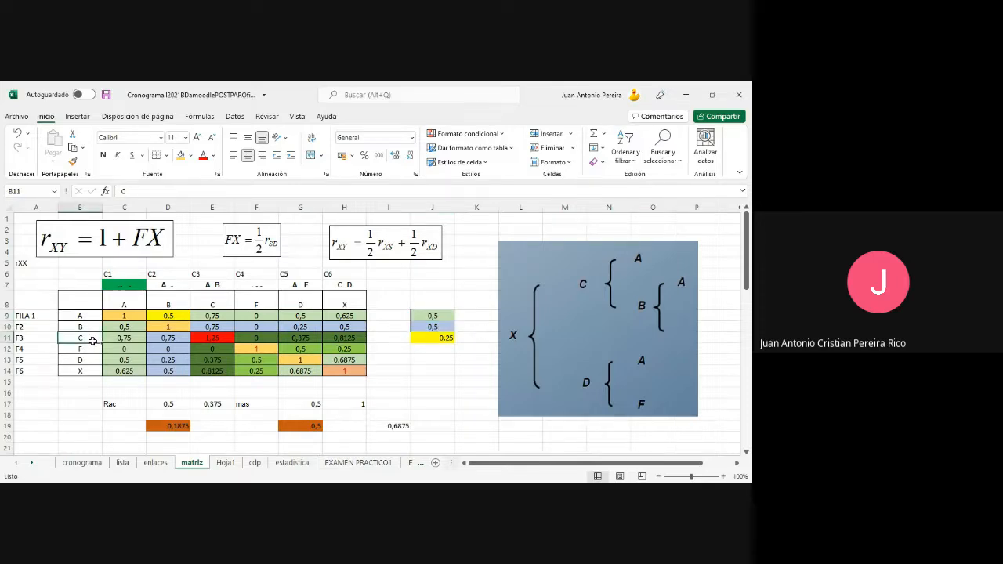
{"action": "left_click", "coordinate": [291, 335]}
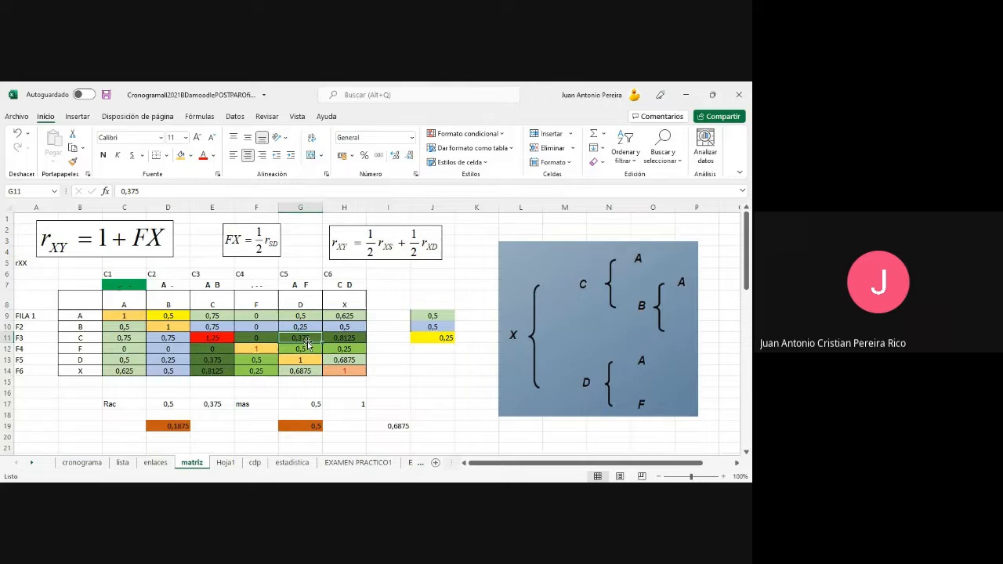
{"action": "left_click", "coordinate": [430, 328]}
{"action": "type", "text": "0"}
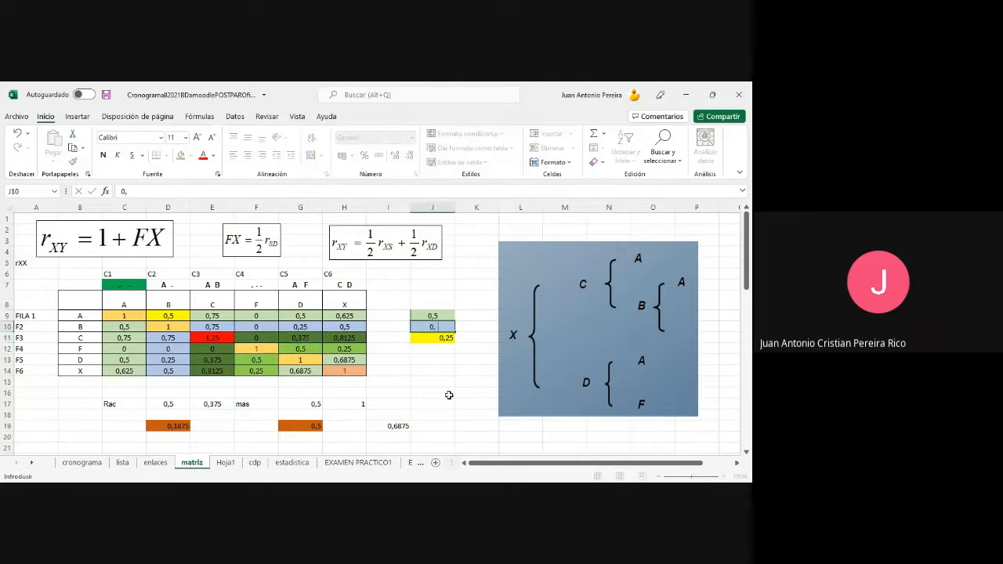
{"action": "key", "text": "Return"}
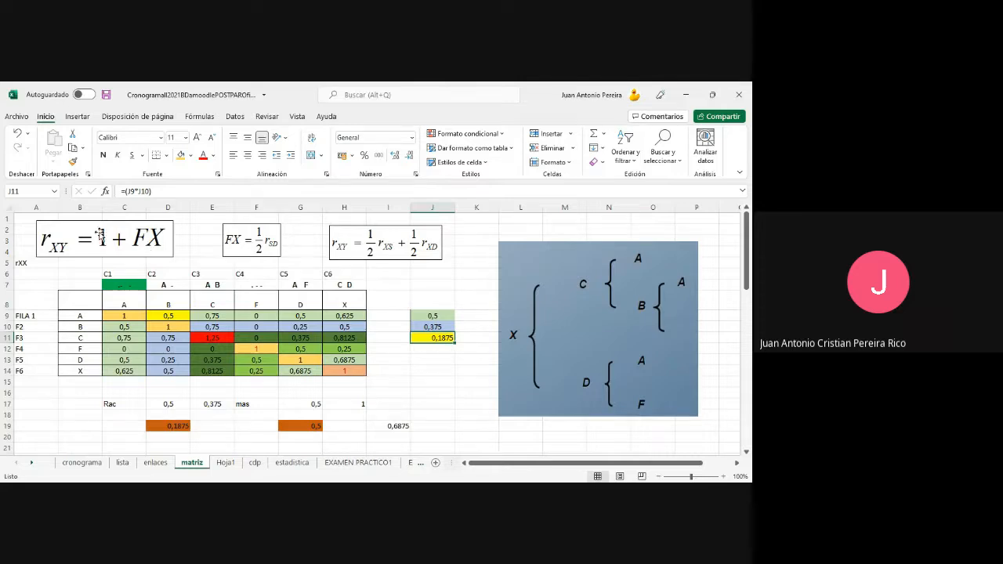
Enter 1,1875 in H14 as X's diagonal value
{"action": "left_click", "coordinate": [356, 370]}
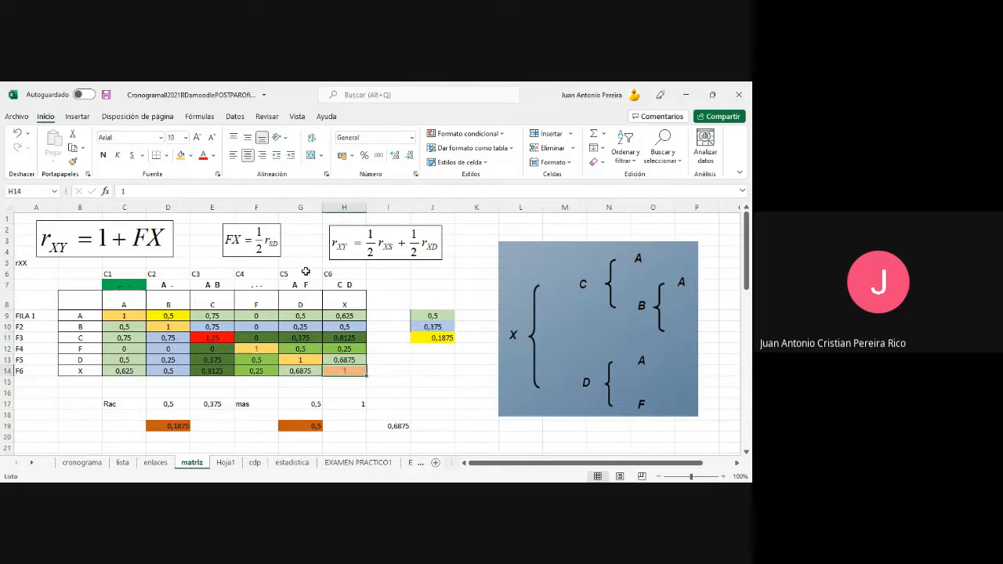
{"action": "type", "text": "1"}
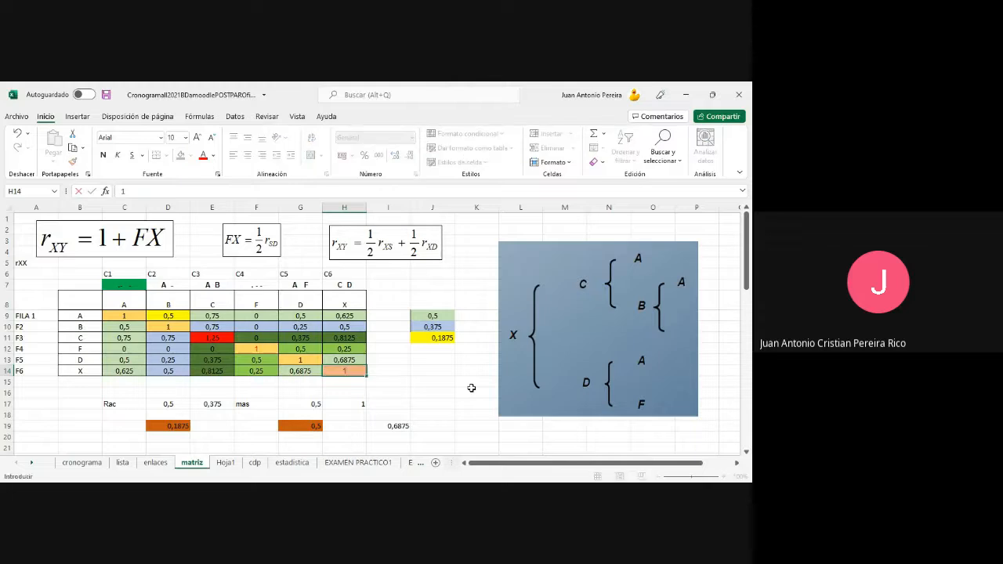
{"action": "type", "text": ",1875"}
{"action": "key", "text": "Return"}
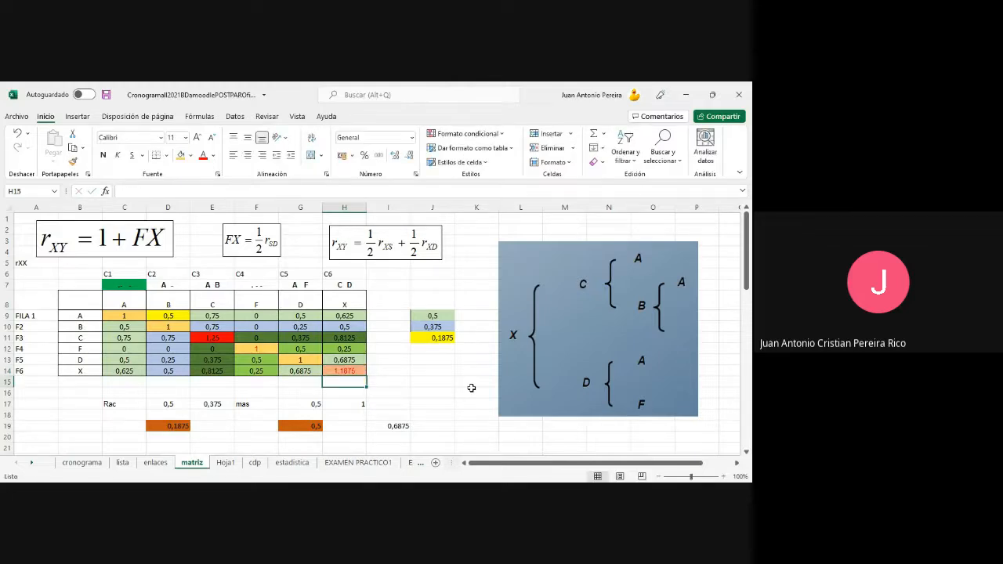
Format X's diagonal cell H14 with black text and a red fill
{"action": "left_click", "coordinate": [351, 372]}
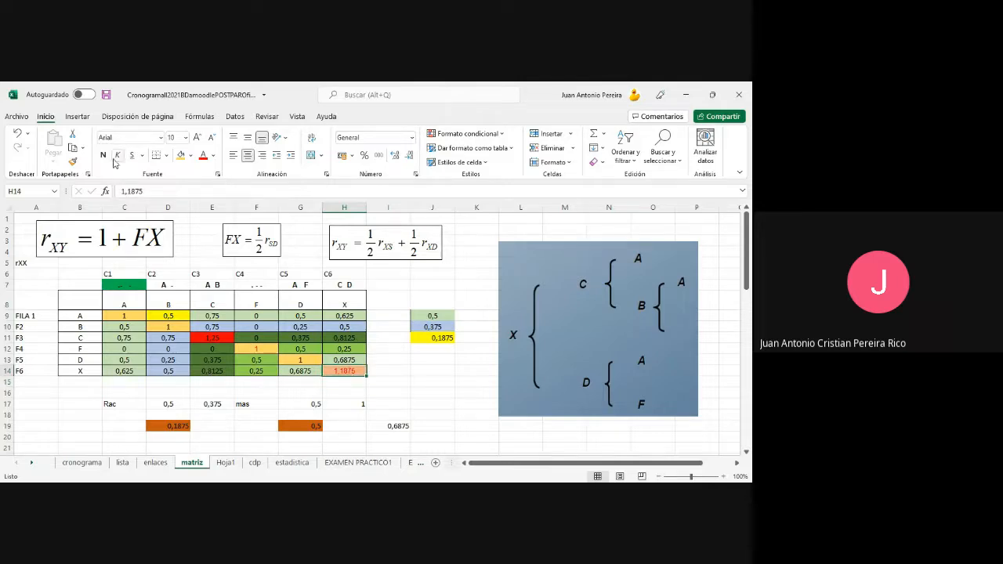
{"action": "left_click", "coordinate": [214, 156]}
{"action": "left_click", "coordinate": [212, 203]}
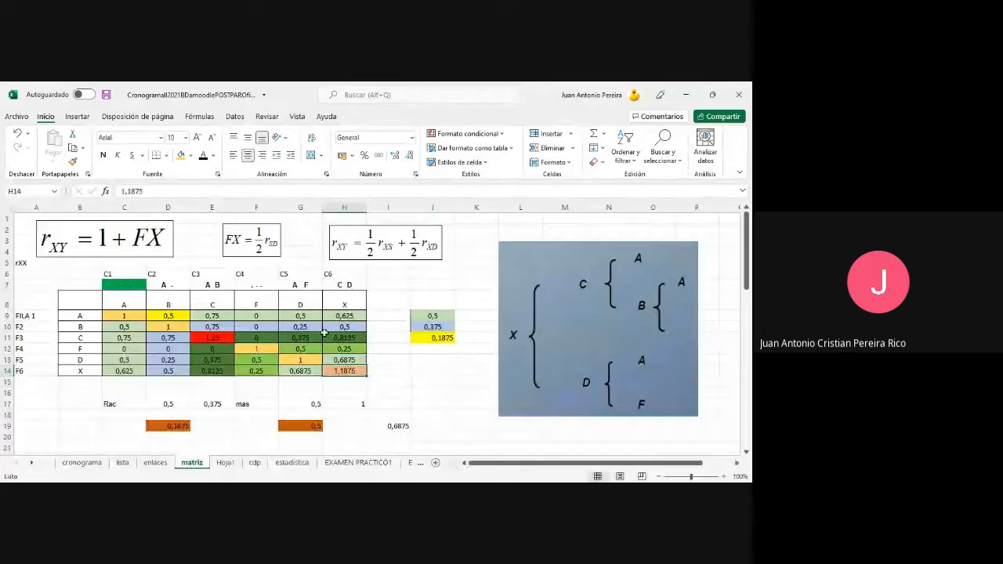
{"action": "left_click", "coordinate": [191, 156]}
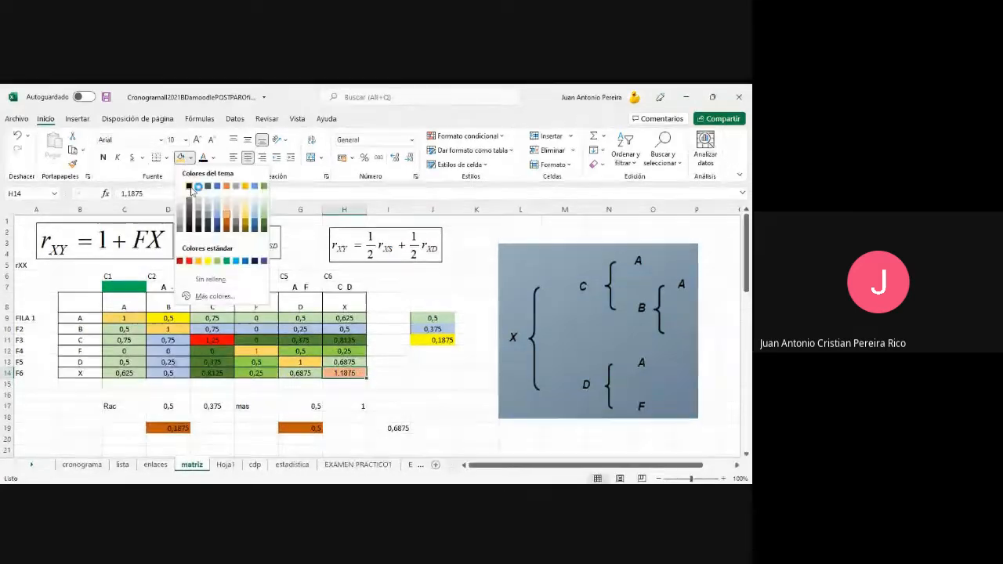
{"action": "left_click", "coordinate": [197, 256]}
{"action": "left_click", "coordinate": [436, 369]}
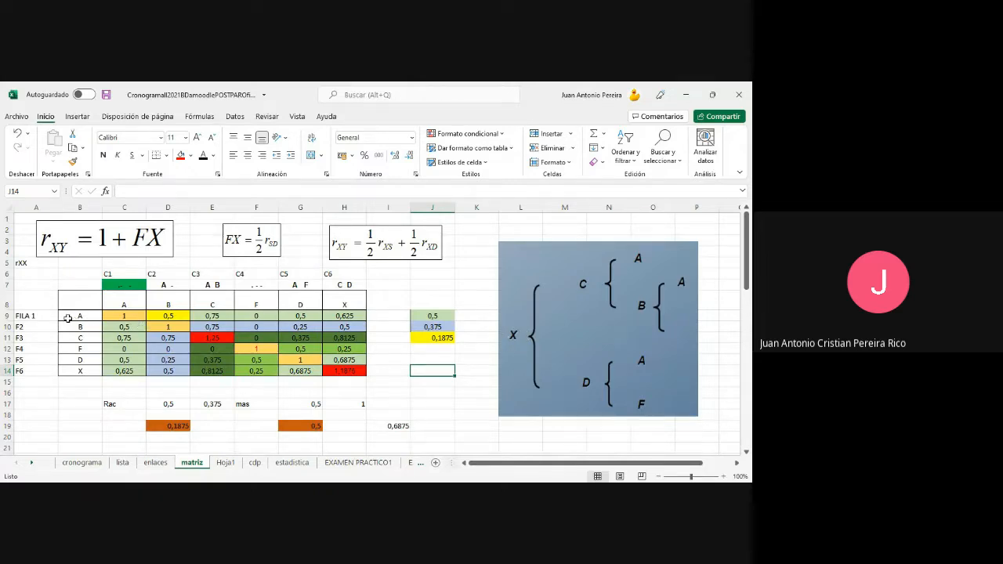
Review the completed matrix row by row from A to X, from each row's diagonal cell across to column X
{"action": "left_click", "coordinate": [131, 316]}
{"action": "left_click", "coordinate": [156, 315]}
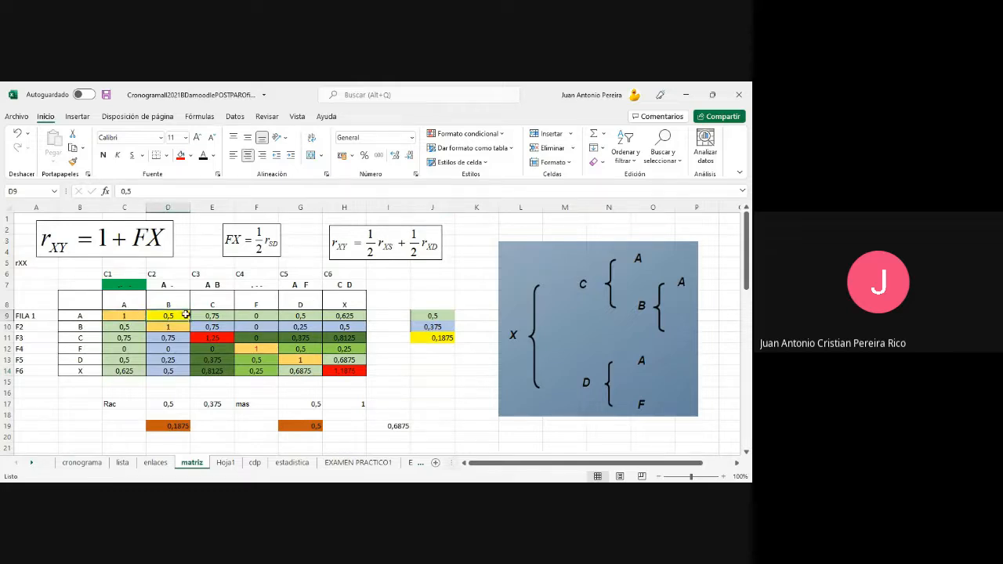
{"action": "left_click", "coordinate": [197, 316]}
{"action": "left_click", "coordinate": [254, 316]}
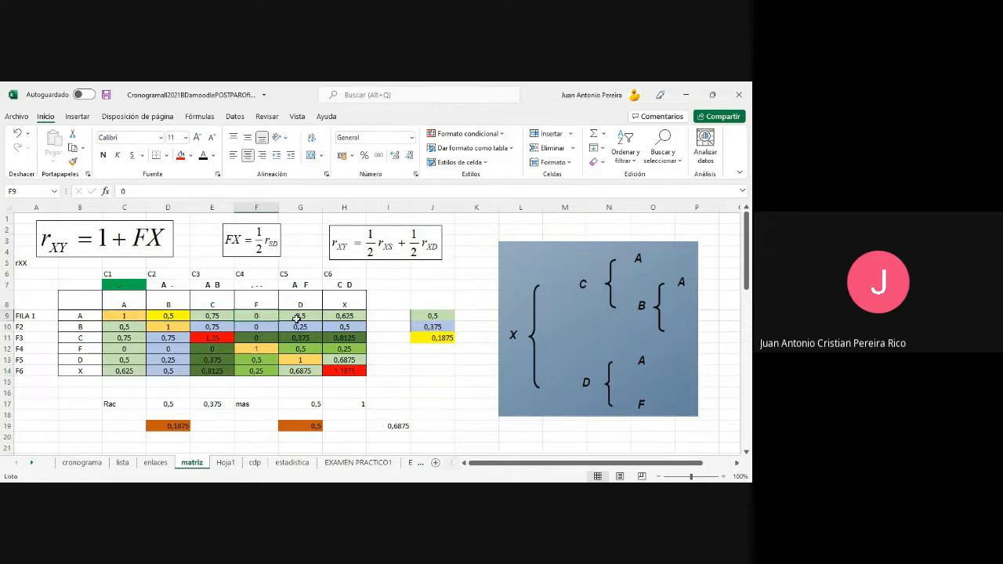
{"action": "left_click", "coordinate": [298, 317]}
{"action": "left_click", "coordinate": [351, 315]}
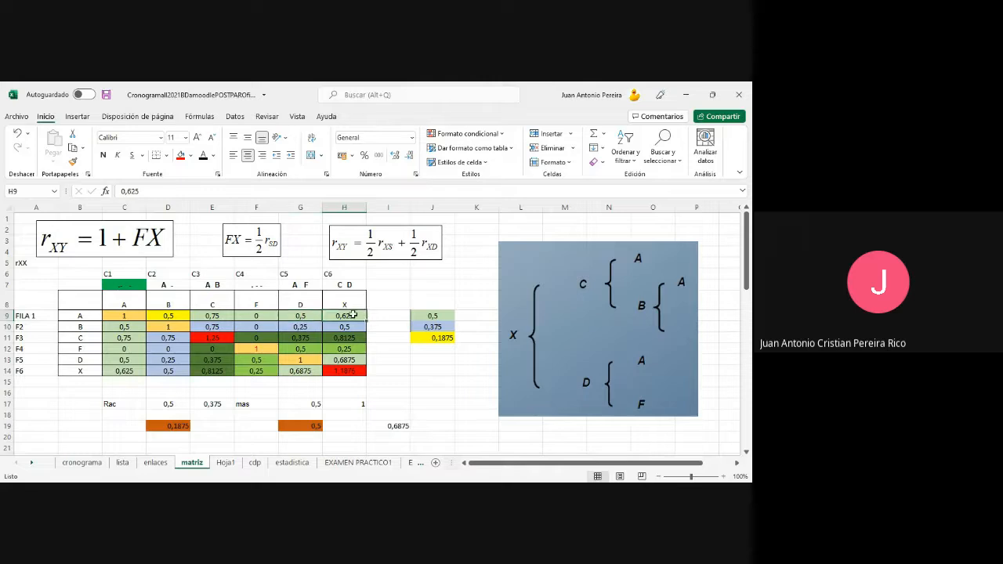
{"action": "left_click", "coordinate": [163, 327]}
{"action": "left_click", "coordinate": [205, 326]}
{"action": "left_click", "coordinate": [249, 328]}
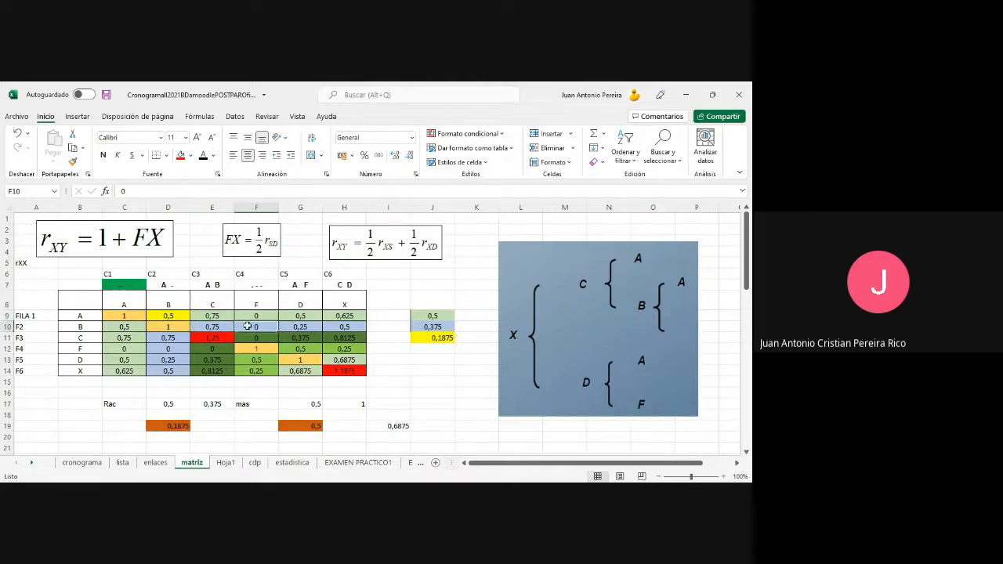
{"action": "left_click", "coordinate": [294, 328]}
{"action": "left_click", "coordinate": [345, 326]}
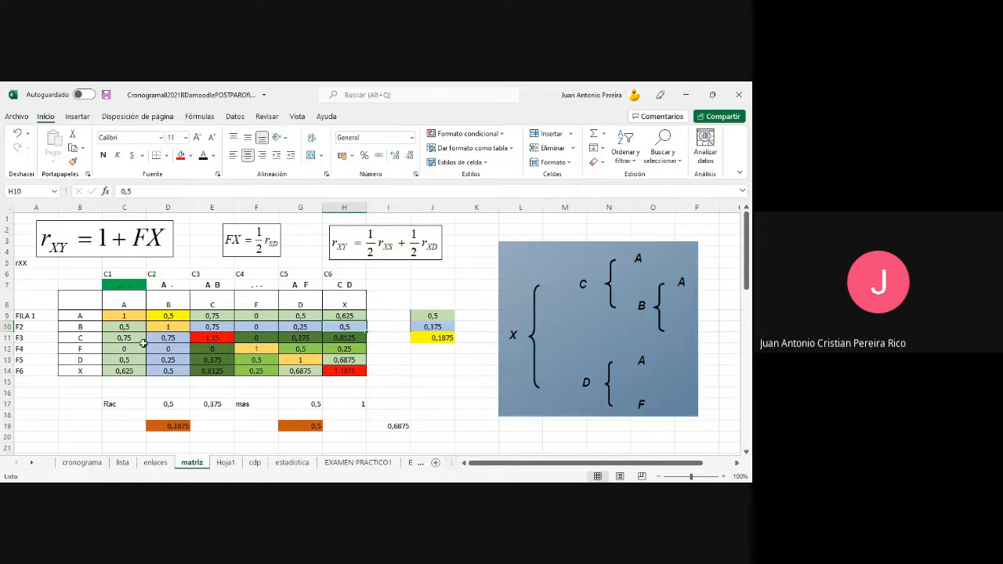
{"action": "left_click", "coordinate": [202, 338]}
{"action": "left_click", "coordinate": [259, 338]}
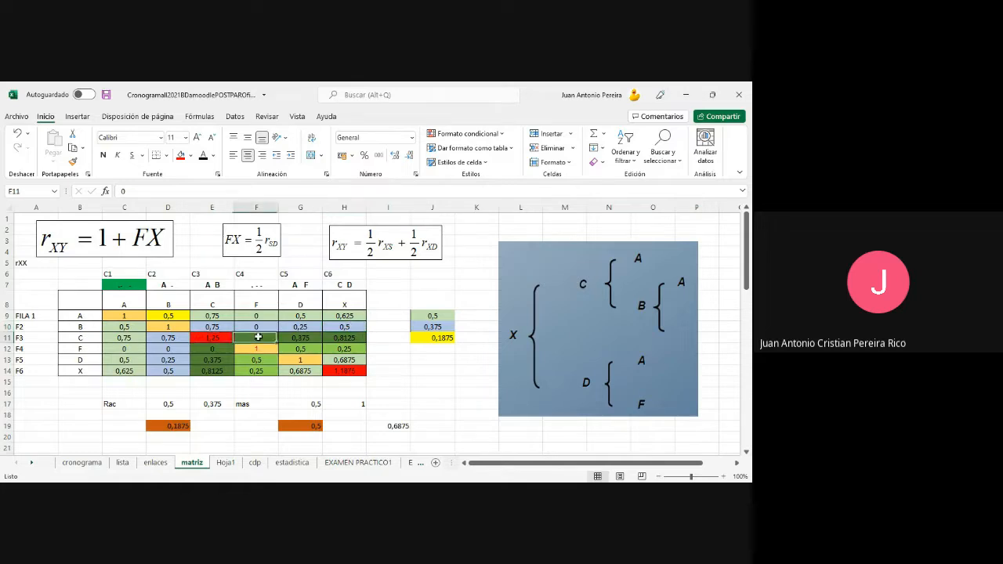
{"action": "left_click", "coordinate": [306, 337]}
{"action": "left_click", "coordinate": [339, 338]}
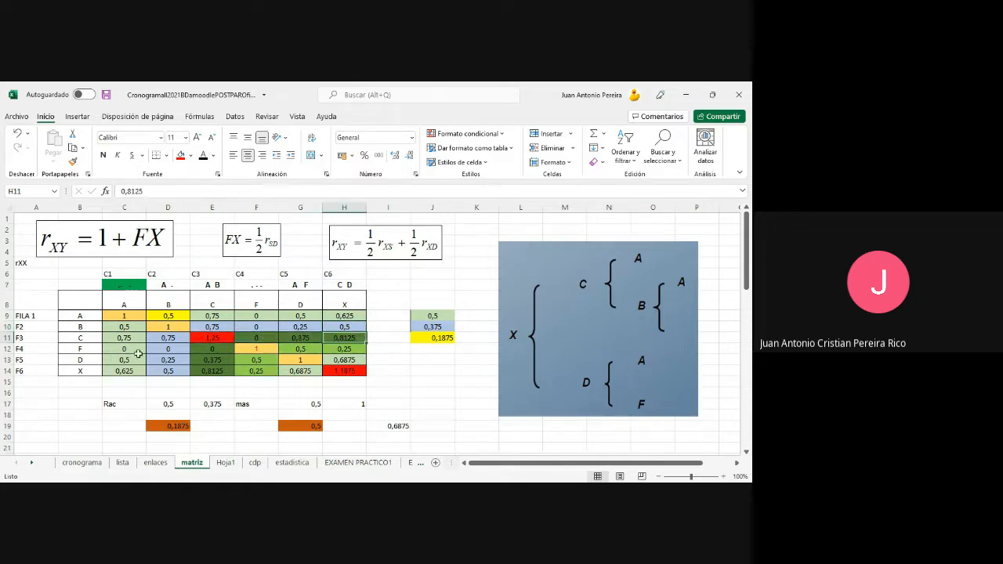
{"action": "left_click", "coordinate": [243, 349]}
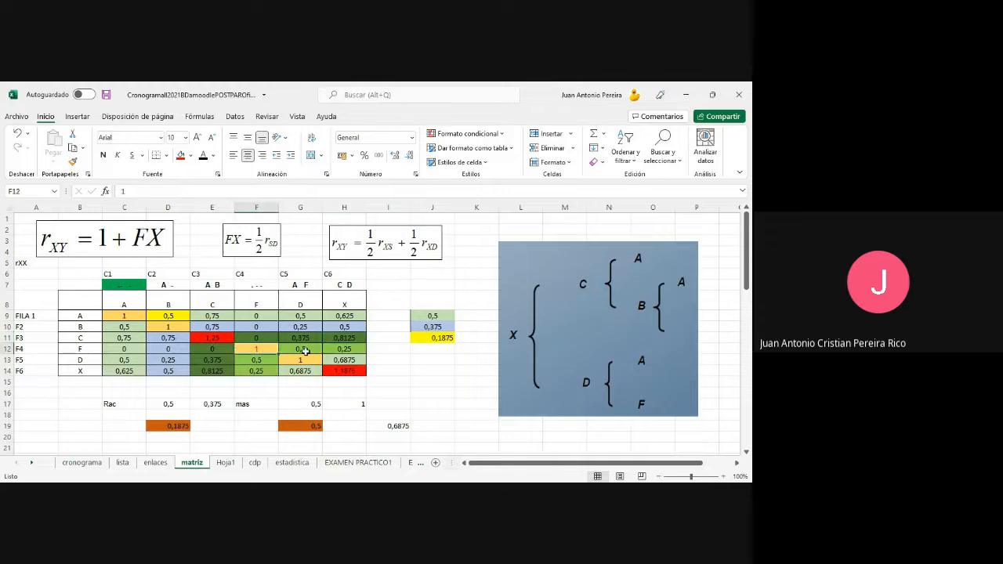
{"action": "left_click", "coordinate": [304, 353]}
{"action": "left_click", "coordinate": [338, 351]}
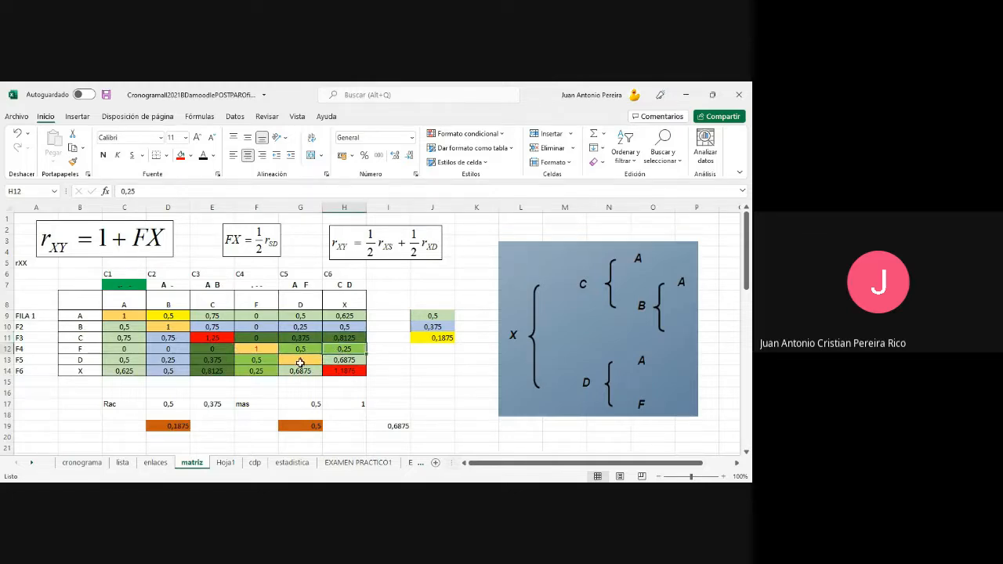
{"action": "left_click", "coordinate": [302, 362]}
{"action": "left_click", "coordinate": [336, 362]}
{"action": "left_click", "coordinate": [335, 371]}
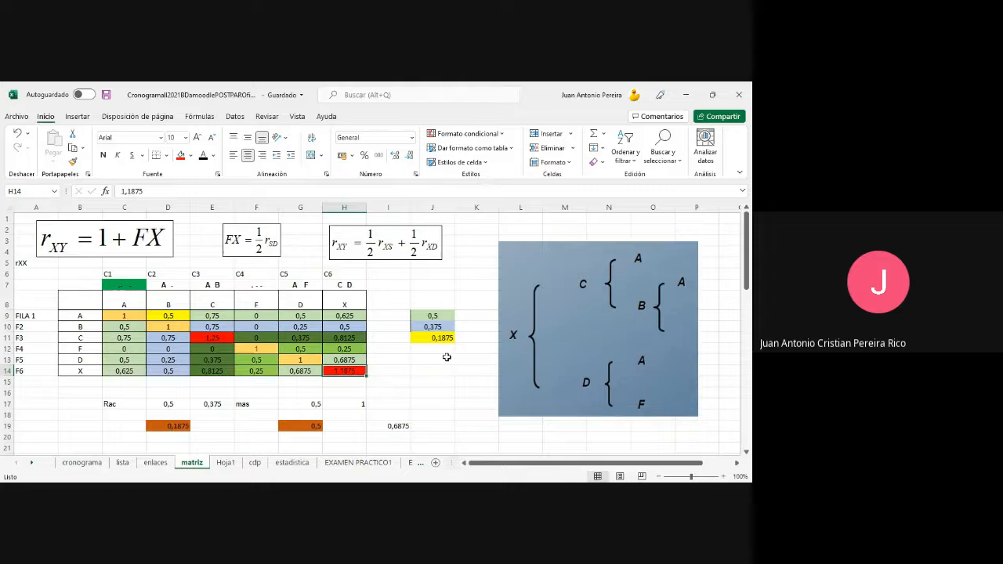
Look over the other matrices and formulas further down the sheet, and return to the second matrix with parents D and E
{"action": "scroll", "coordinate": [442, 338], "scroll_direction": "down", "scroll_amount": 8}
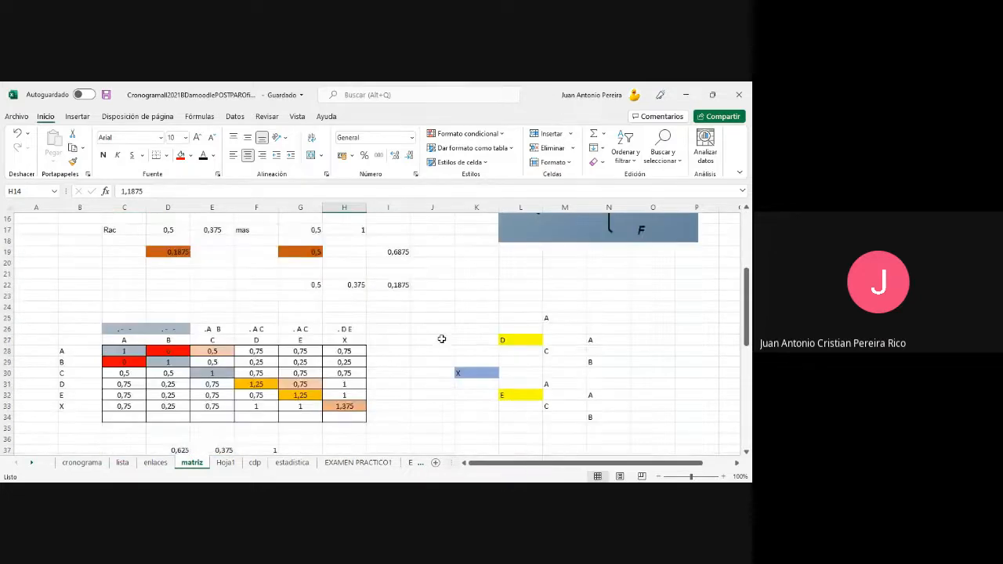
{"action": "scroll", "coordinate": [442, 341], "scroll_direction": "down", "scroll_amount": 2}
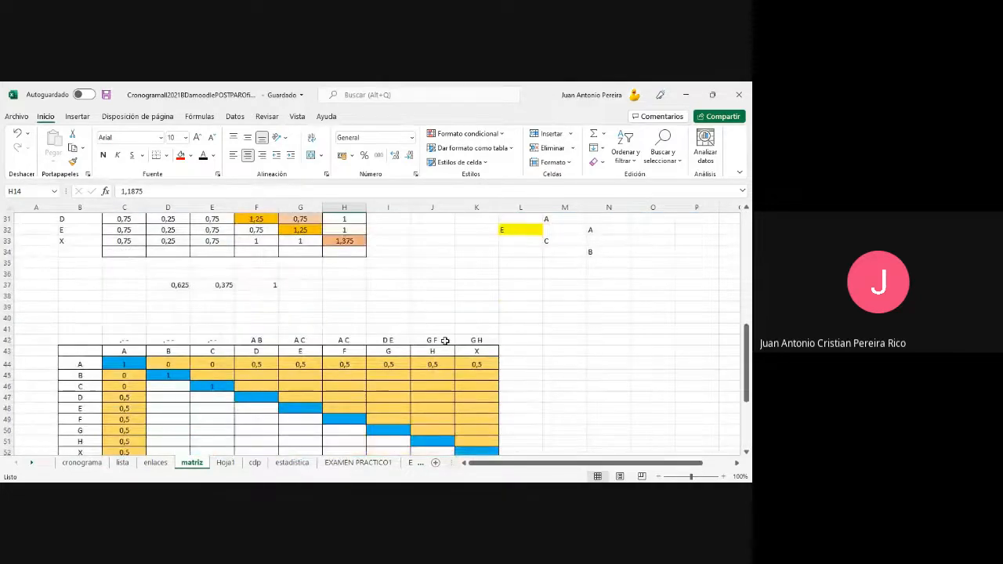
{"action": "scroll", "coordinate": [444, 341], "scroll_direction": "up", "scroll_amount": 1}
{"action": "scroll", "coordinate": [444, 341], "scroll_direction": "up", "scroll_amount": 2}
{"action": "scroll", "coordinate": [445, 341], "scroll_direction": "down", "scroll_amount": 4}
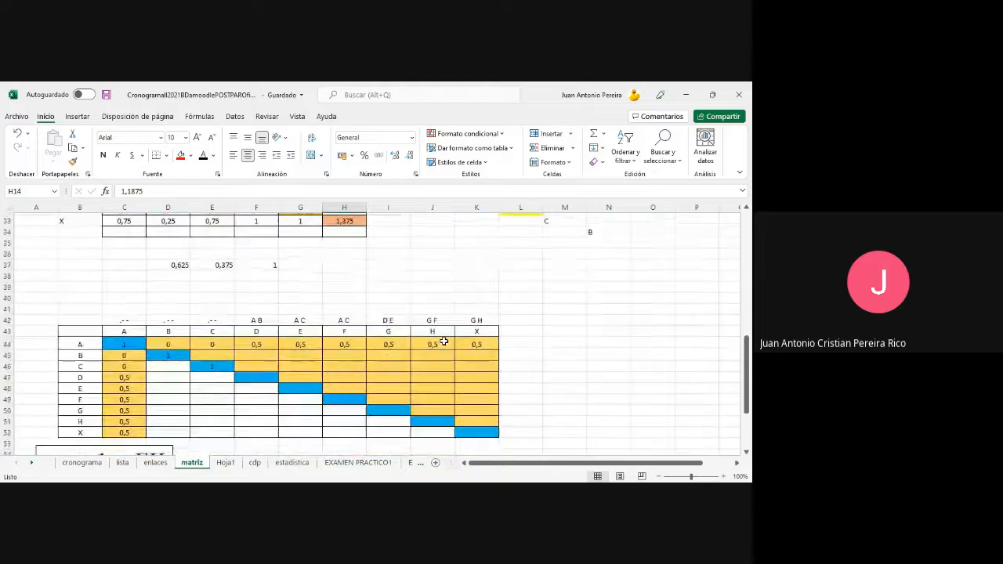
{"action": "scroll", "coordinate": [444, 341], "scroll_direction": "down", "scroll_amount": 6}
{"action": "scroll", "coordinate": [447, 340], "scroll_direction": "up", "scroll_amount": 2}
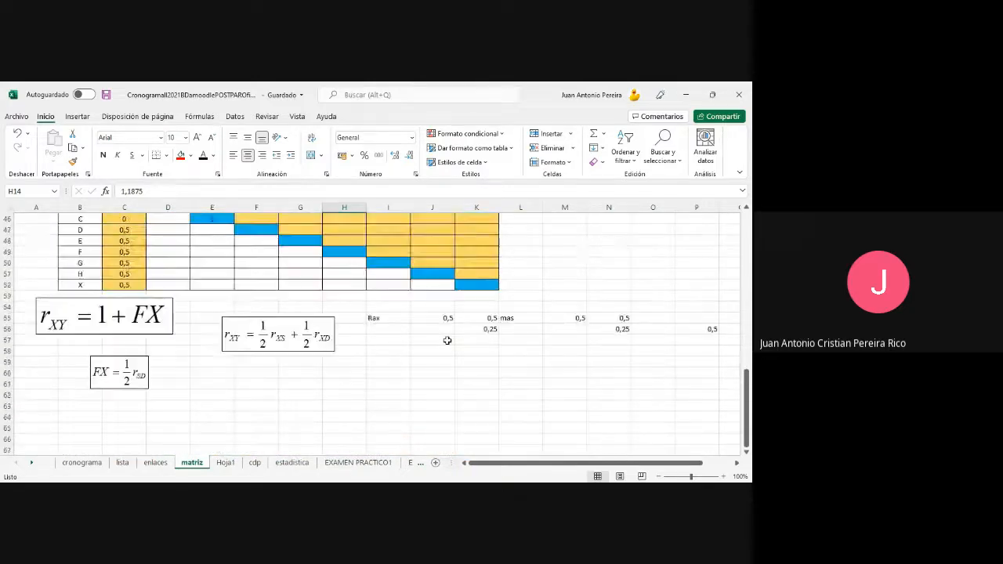
{"action": "scroll", "coordinate": [447, 340], "scroll_direction": "up", "scroll_amount": 4}
{"action": "scroll", "coordinate": [447, 340], "scroll_direction": "up", "scroll_amount": 5}
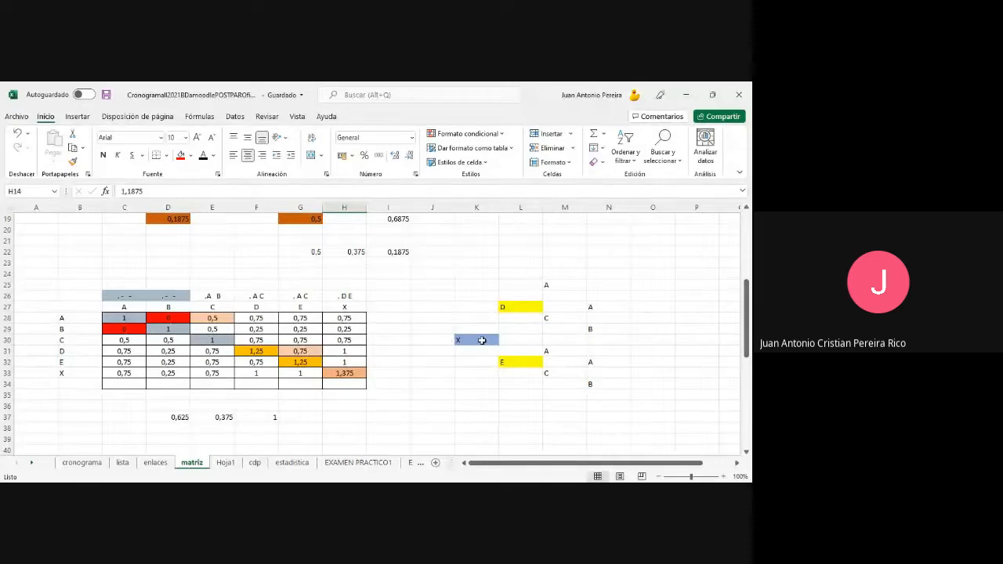
Look over the partly filled third matrix further down the sheet, and return to the first matrix
{"action": "scroll", "coordinate": [459, 320], "scroll_direction": "down", "scroll_amount": 2}
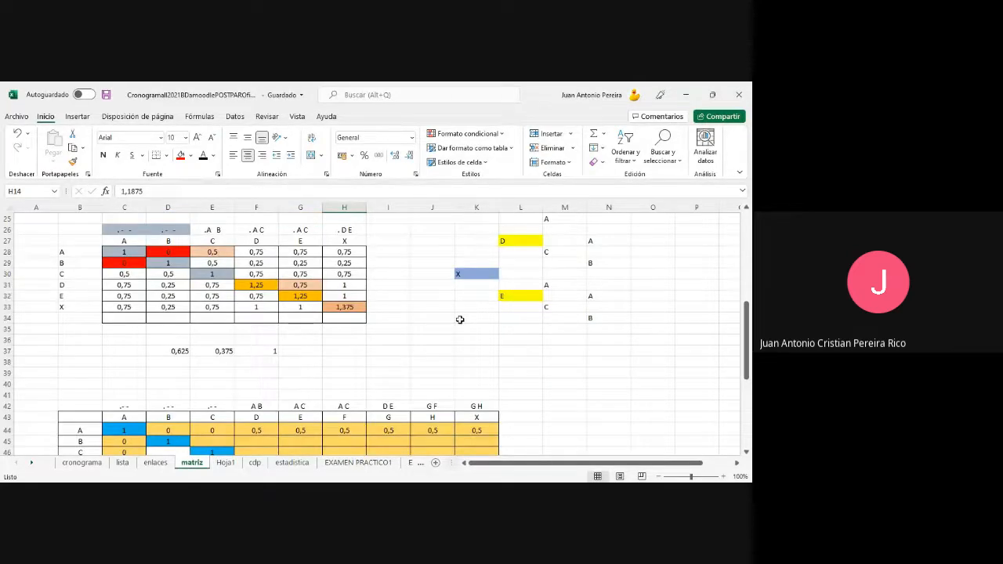
{"action": "scroll", "coordinate": [460, 320], "scroll_direction": "down", "scroll_amount": 4}
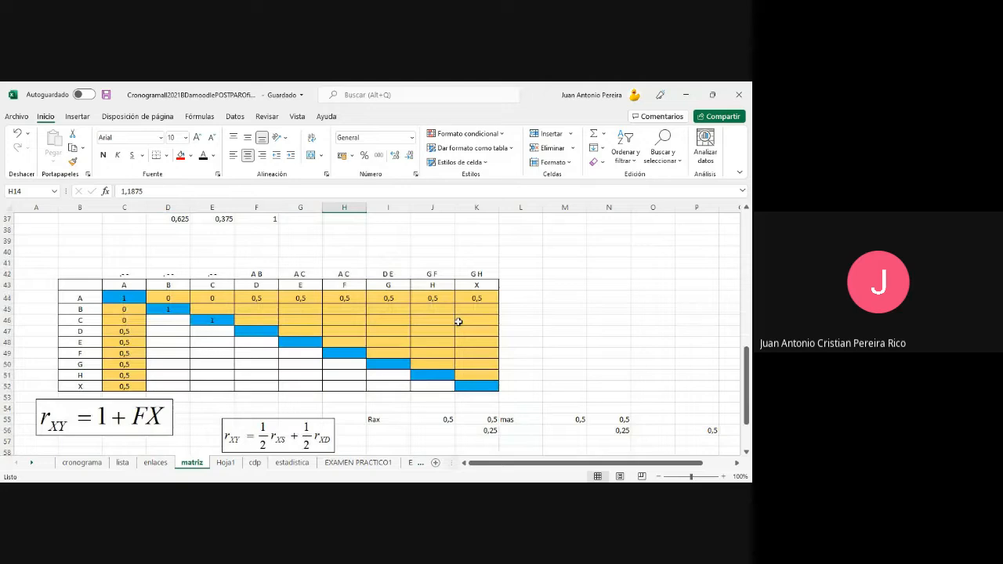
{"action": "scroll", "coordinate": [459, 321], "scroll_direction": "up", "scroll_amount": 7}
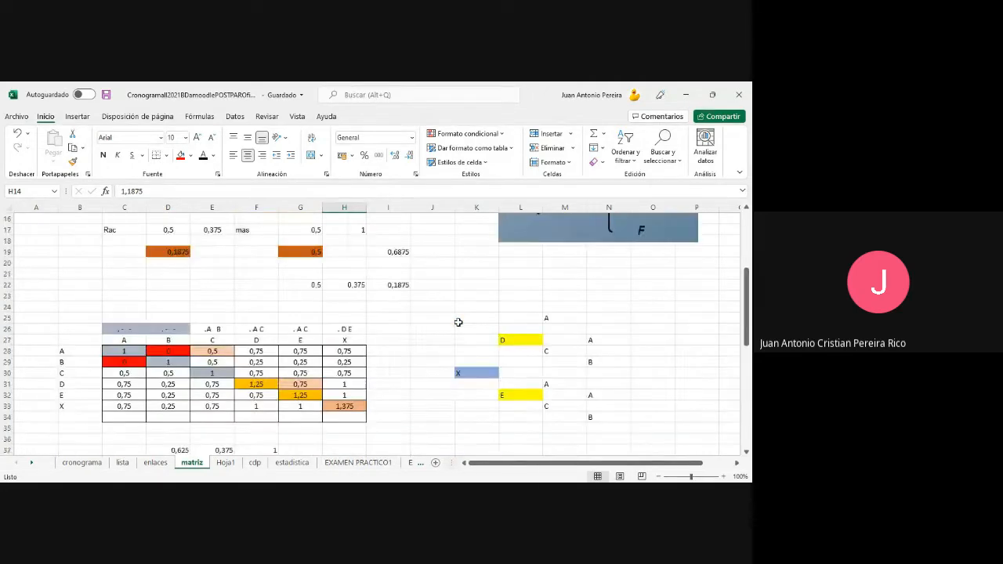
{"action": "scroll", "coordinate": [459, 322], "scroll_direction": "up", "scroll_amount": 5}
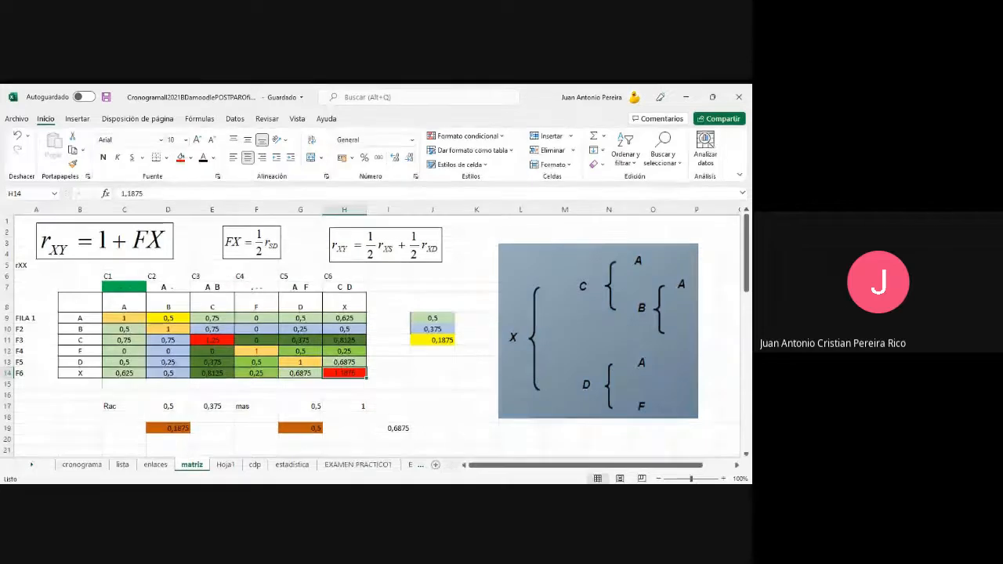
{"action": "left_click", "coordinate": [468, 372]}
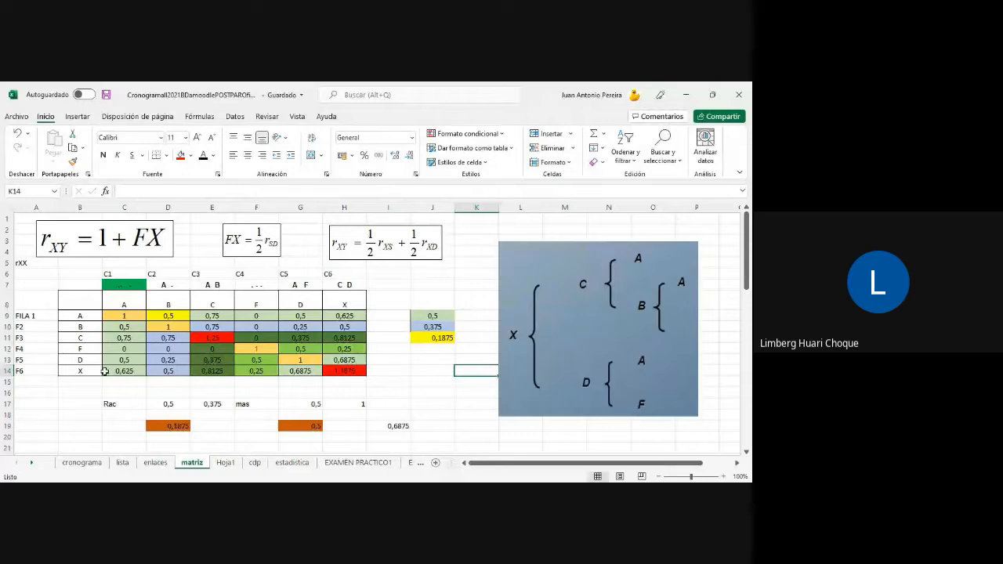
Examine the relationship between A and F in row A of the first matrix
{"action": "left_click", "coordinate": [72, 317]}
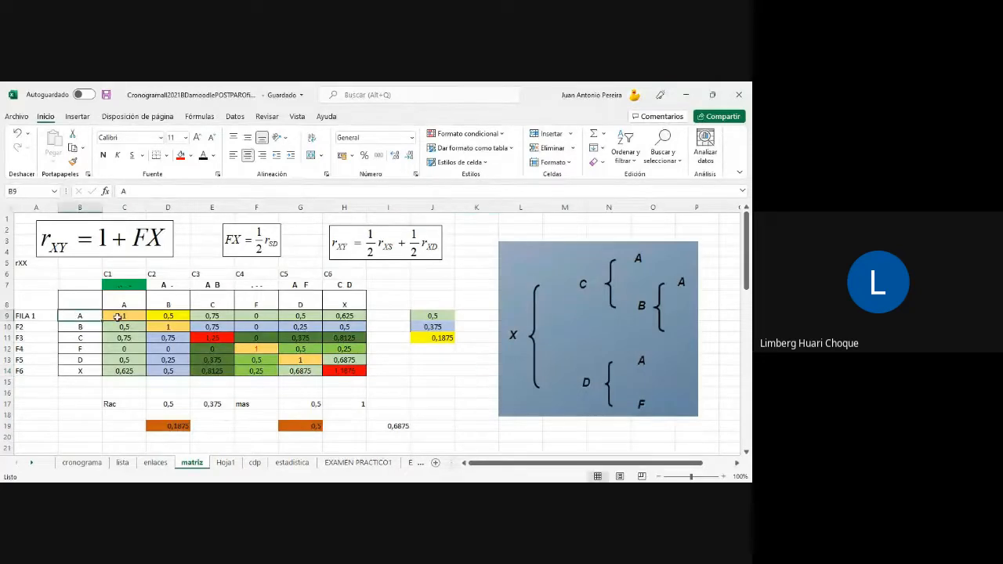
{"action": "left_click", "coordinate": [246, 317]}
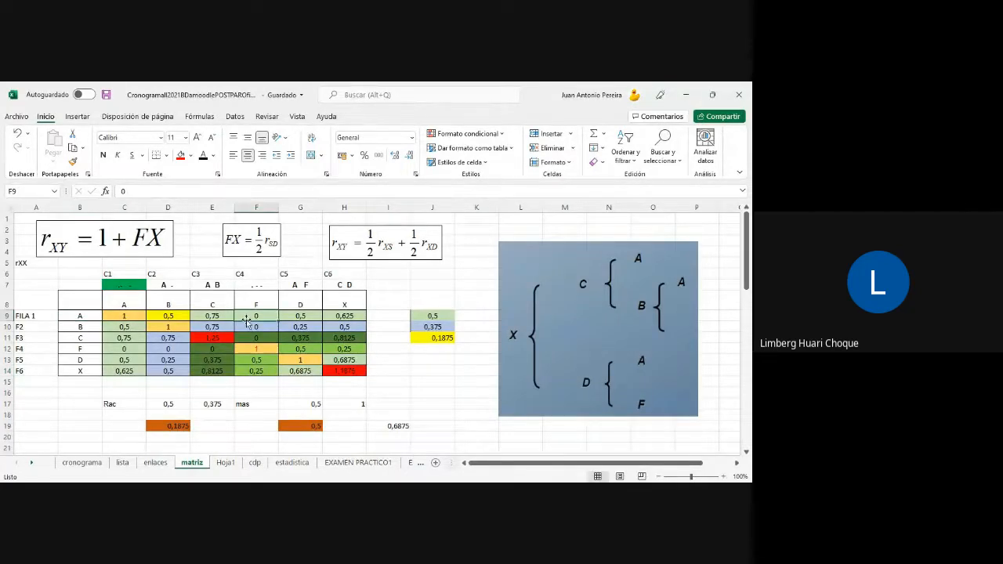
{"action": "left_click", "coordinate": [92, 319]}
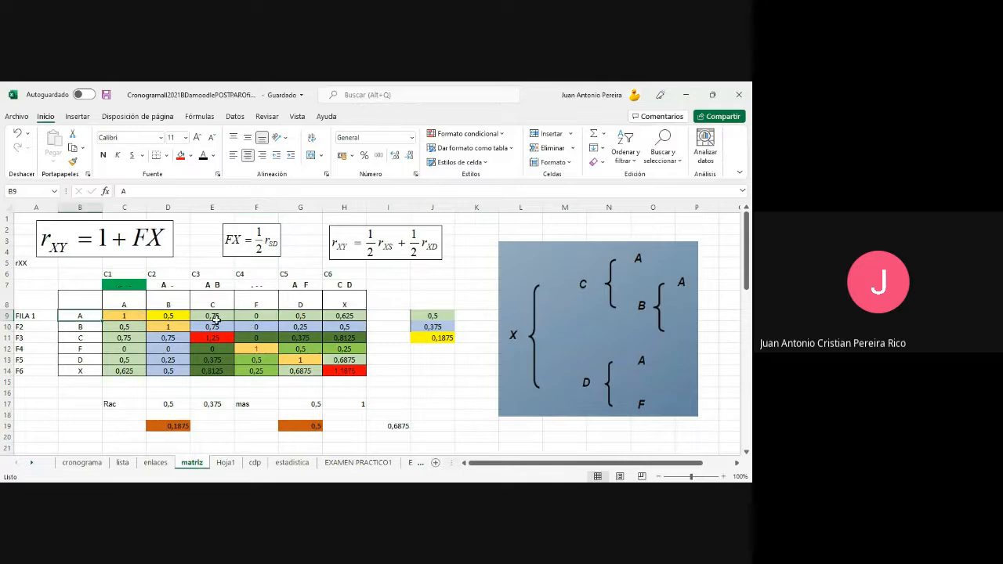
{"action": "left_click", "coordinate": [252, 319]}
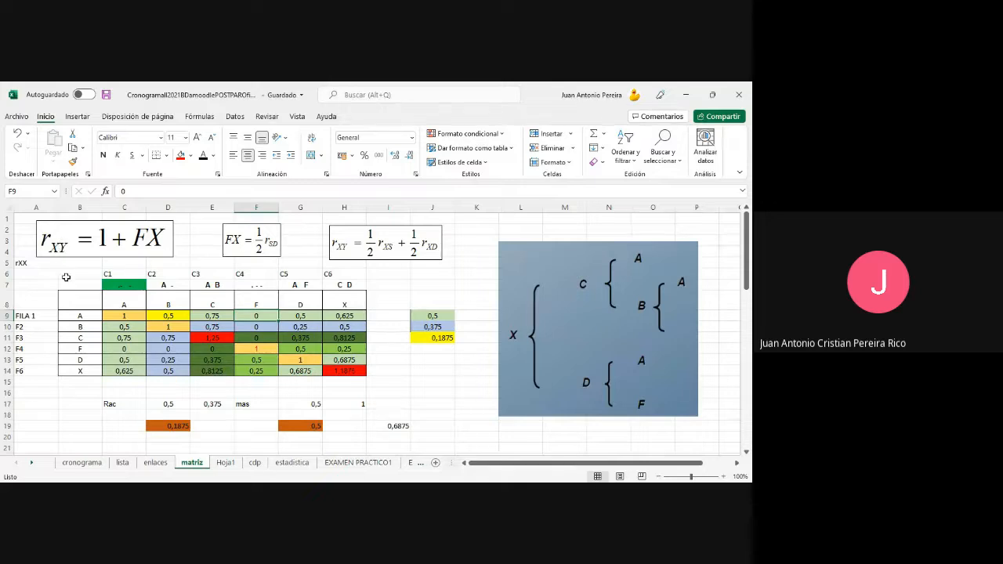
{"action": "left_click", "coordinate": [88, 316]}
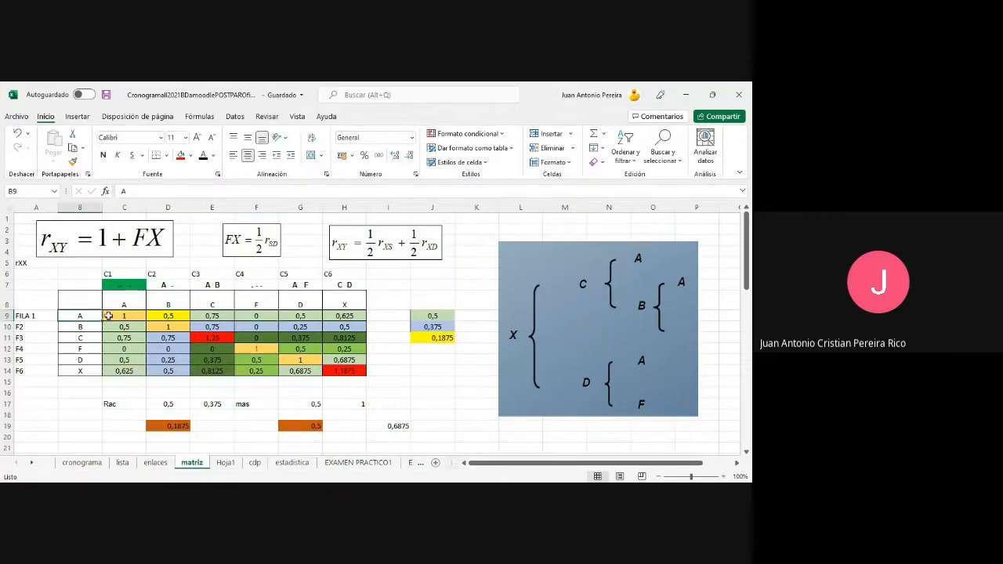
Fill the rXX label cell A5, below the rXY = 1 + FX formula, with red
{"action": "left_click", "coordinate": [71, 243]}
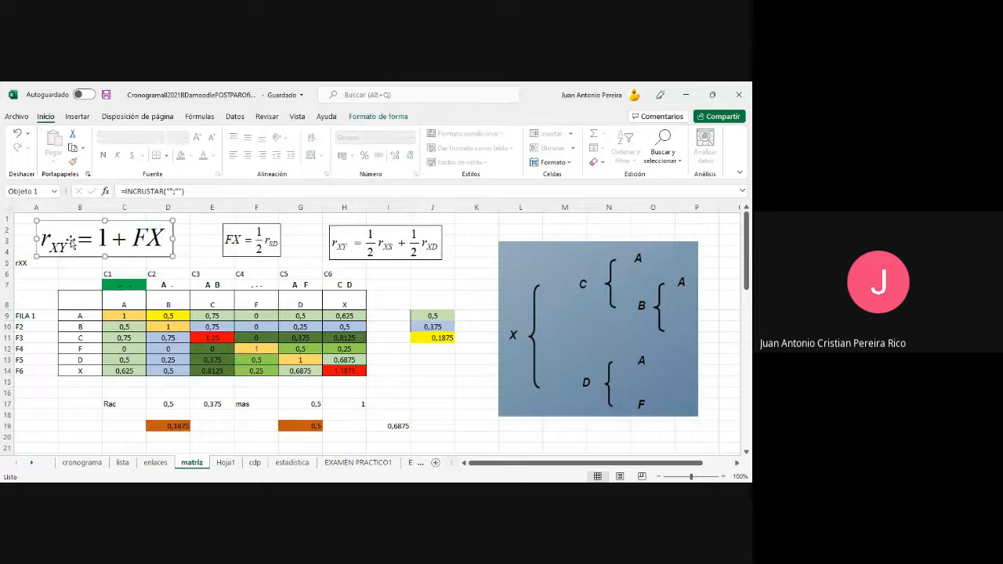
{"action": "left_click", "coordinate": [25, 264]}
{"action": "left_click", "coordinate": [180, 155]}
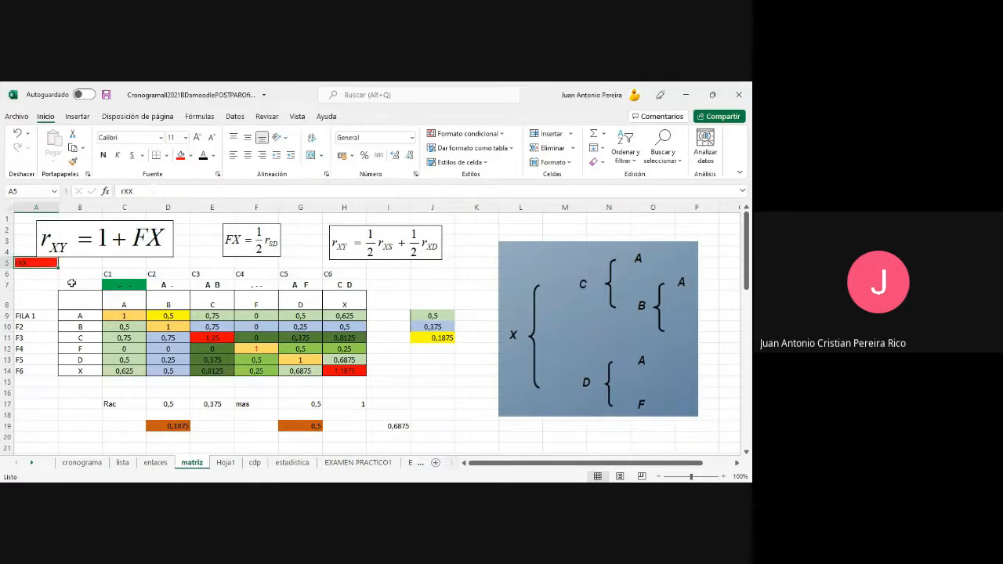
Review the first matrix's diagonal cells from A to X alongside the rXY = 1 + FX formula
{"action": "left_click", "coordinate": [125, 315]}
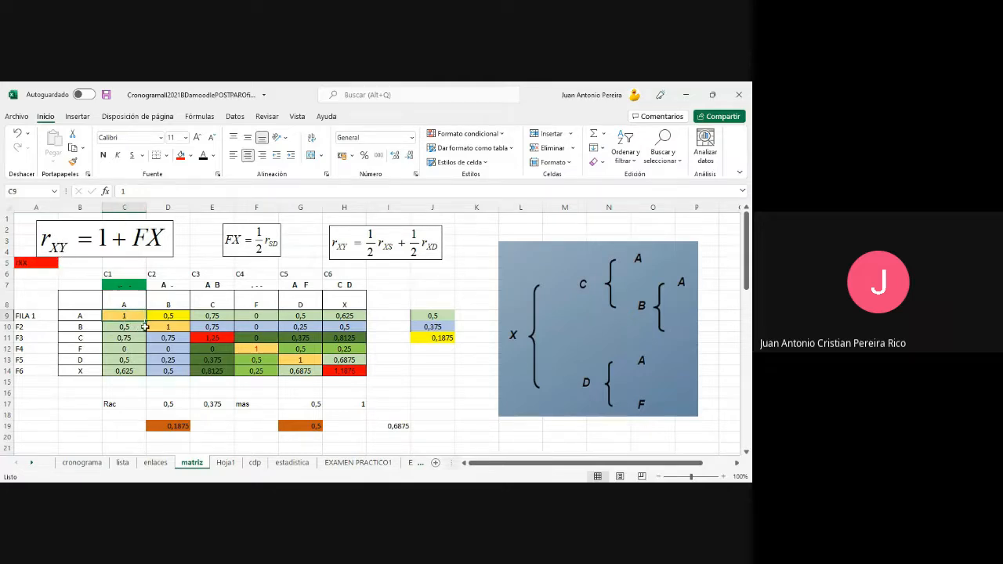
{"action": "left_click", "coordinate": [156, 328]}
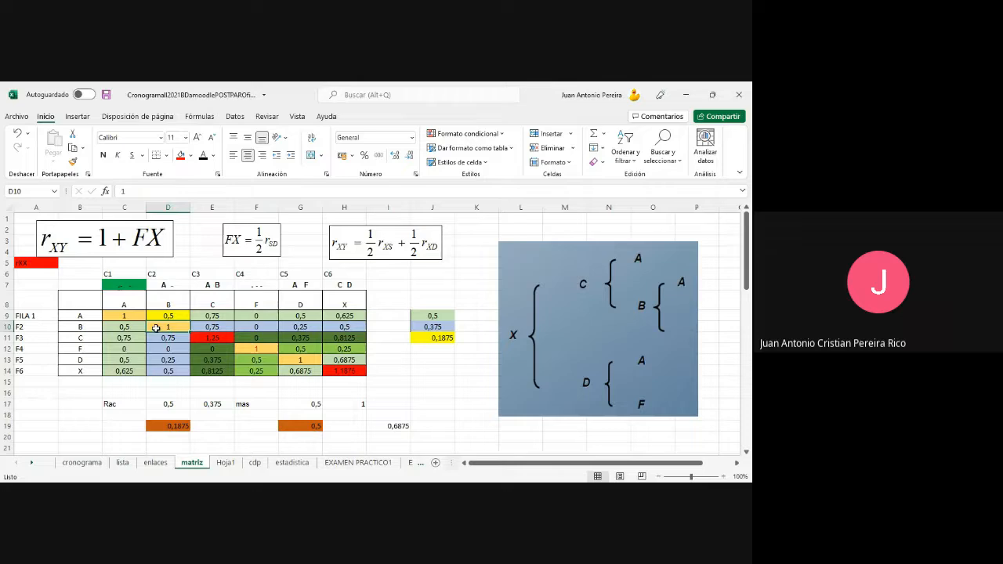
{"action": "left_click", "coordinate": [199, 337]}
{"action": "left_click", "coordinate": [253, 350]}
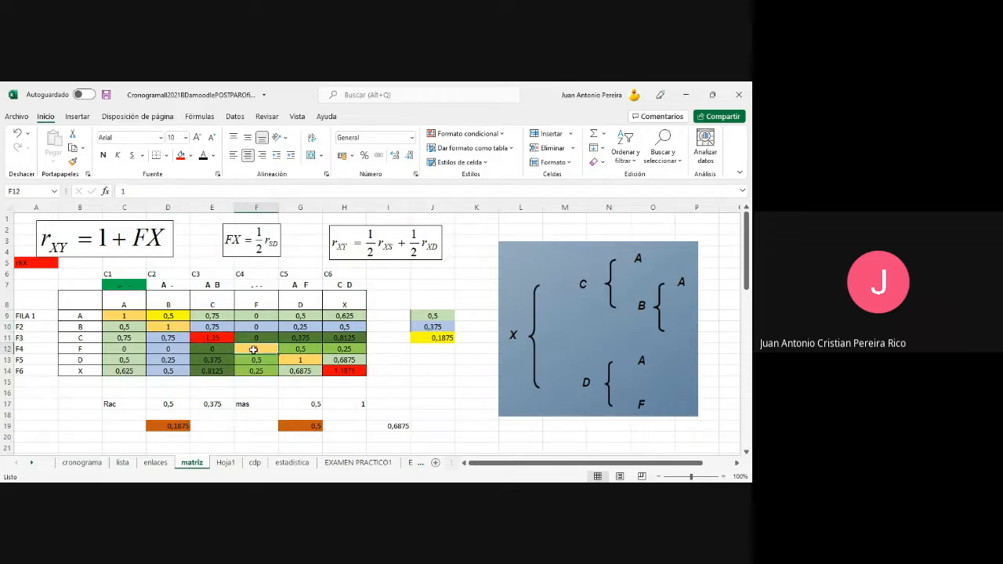
{"action": "left_click", "coordinate": [292, 362]}
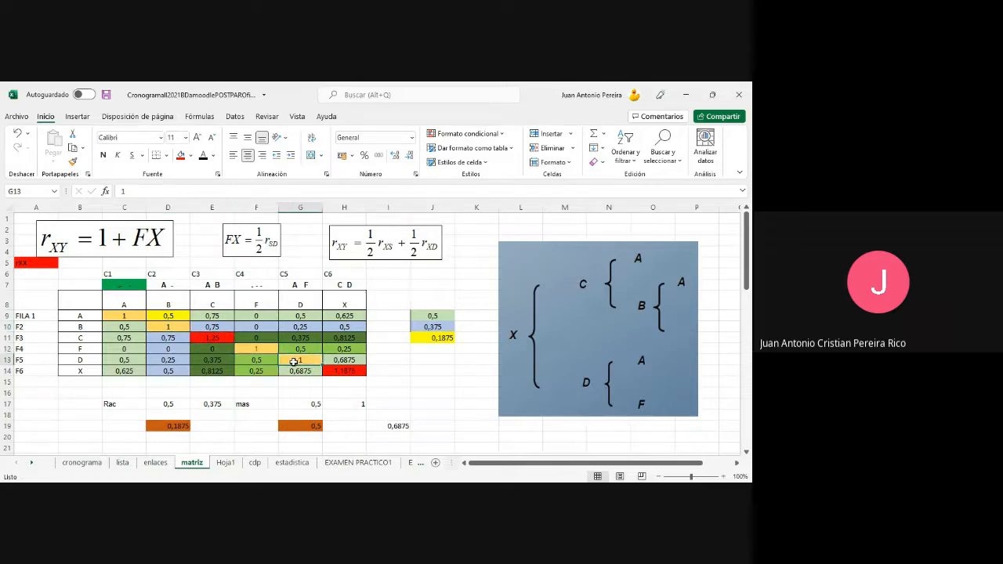
{"action": "left_click", "coordinate": [345, 377]}
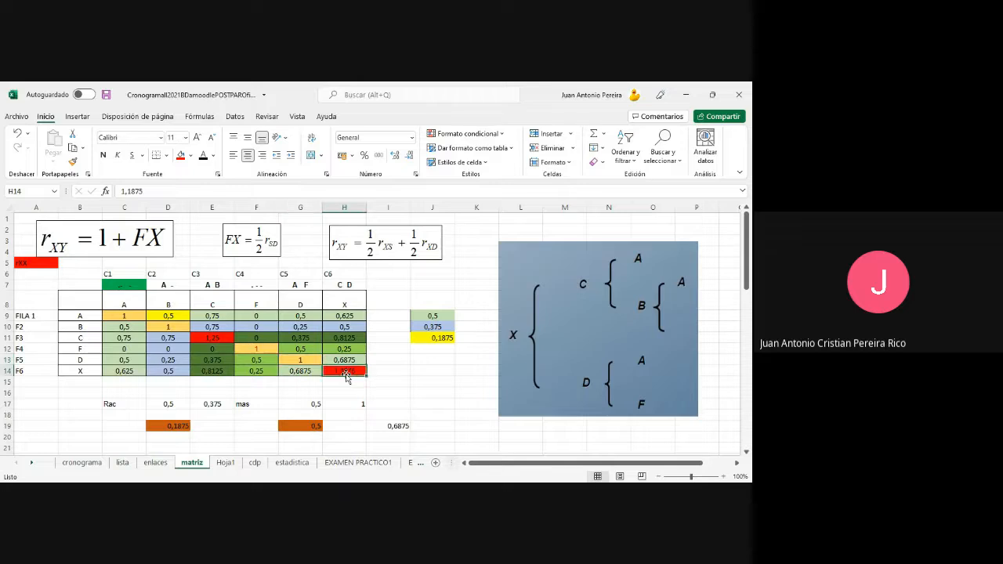
{"action": "left_click", "coordinate": [81, 240]}
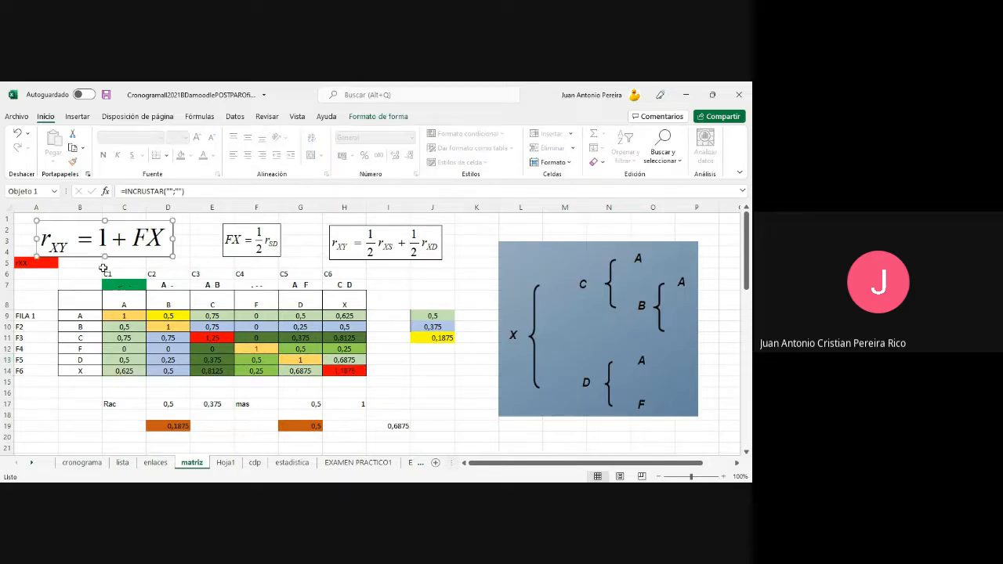
{"action": "left_click", "coordinate": [115, 314]}
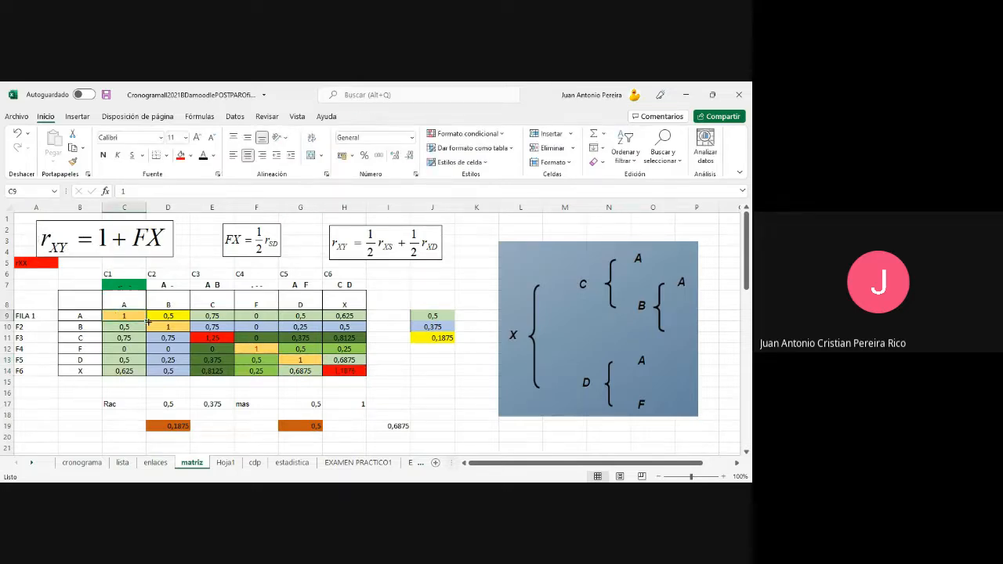
{"action": "left_click", "coordinate": [227, 343]}
{"action": "left_click", "coordinate": [243, 347]}
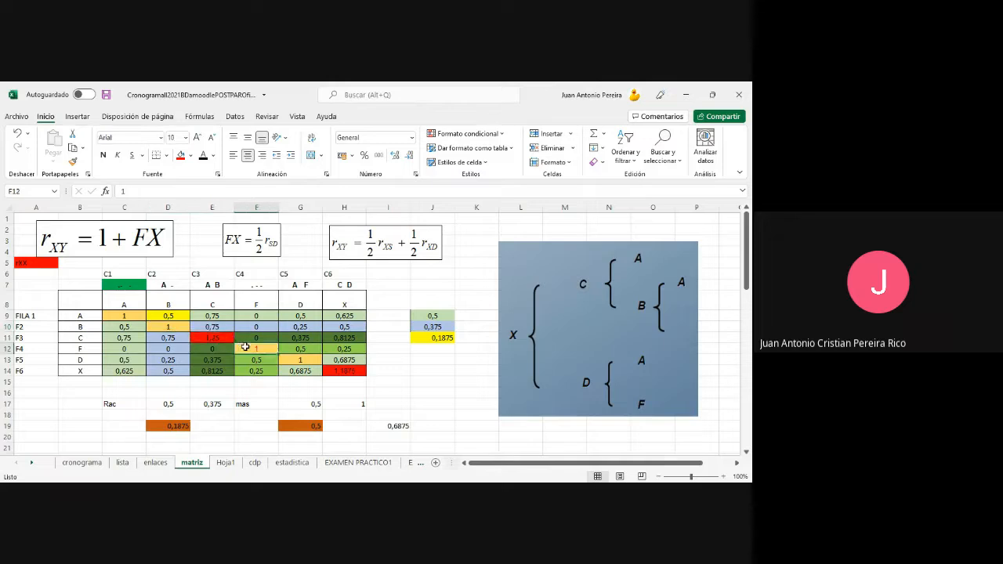
{"action": "left_click", "coordinate": [296, 362]}
{"action": "left_click", "coordinate": [329, 370]}
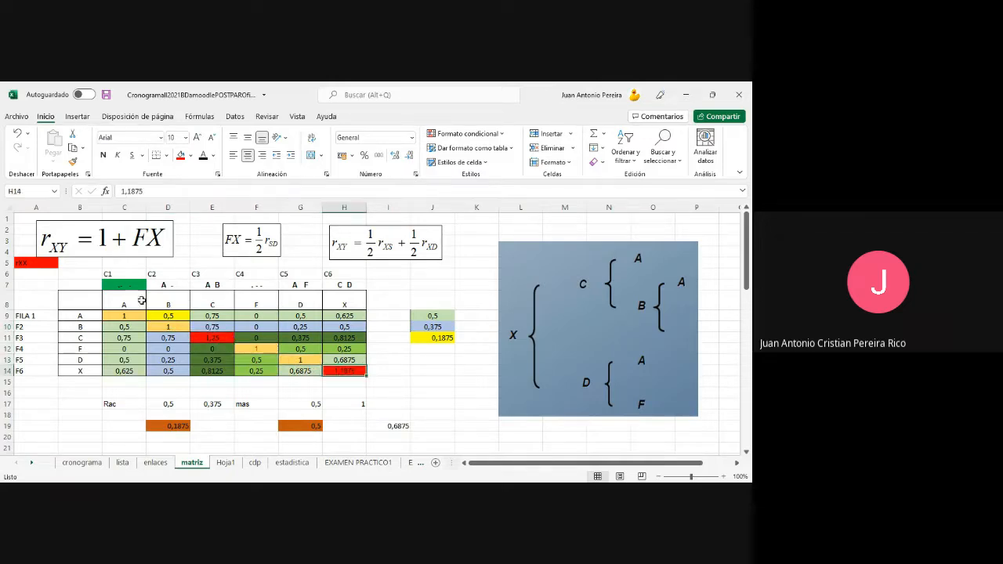
{"action": "left_click", "coordinate": [124, 315]}
{"action": "left_click", "coordinate": [168, 327]}
{"action": "left_click", "coordinate": [212, 337]}
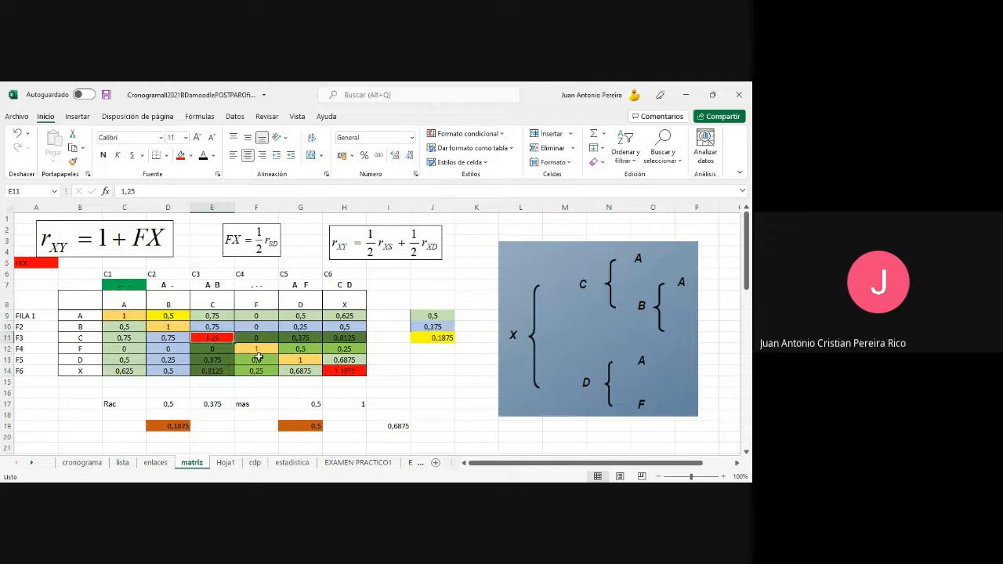
{"action": "left_click", "coordinate": [257, 360]}
Move the FX = 1/2 rSD formula box right beside the rXY = 1 + FX formula
{"action": "left_click", "coordinate": [249, 243]}
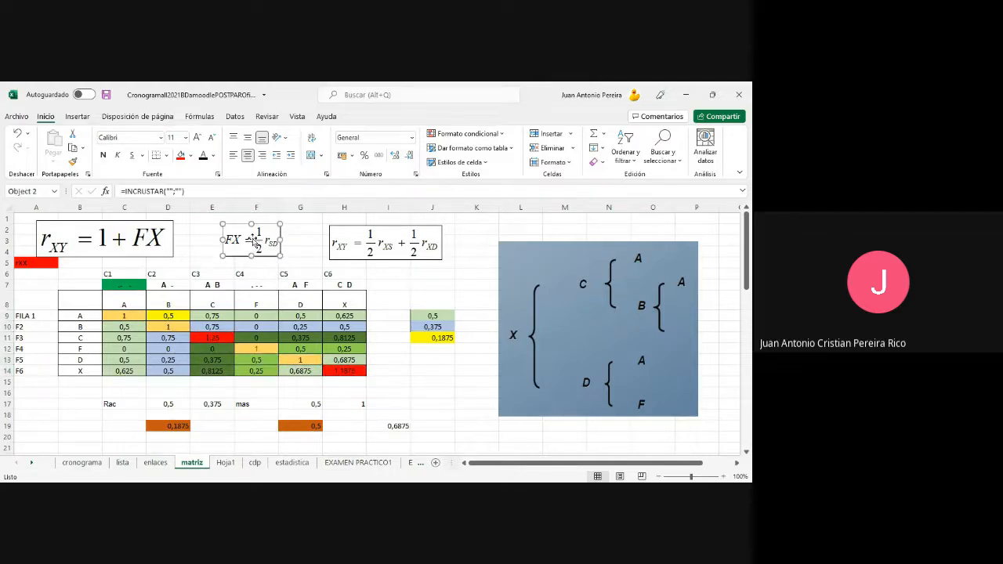
{"action": "left_click_drag", "start_coordinate": [248, 243], "coordinate": [205, 241]}
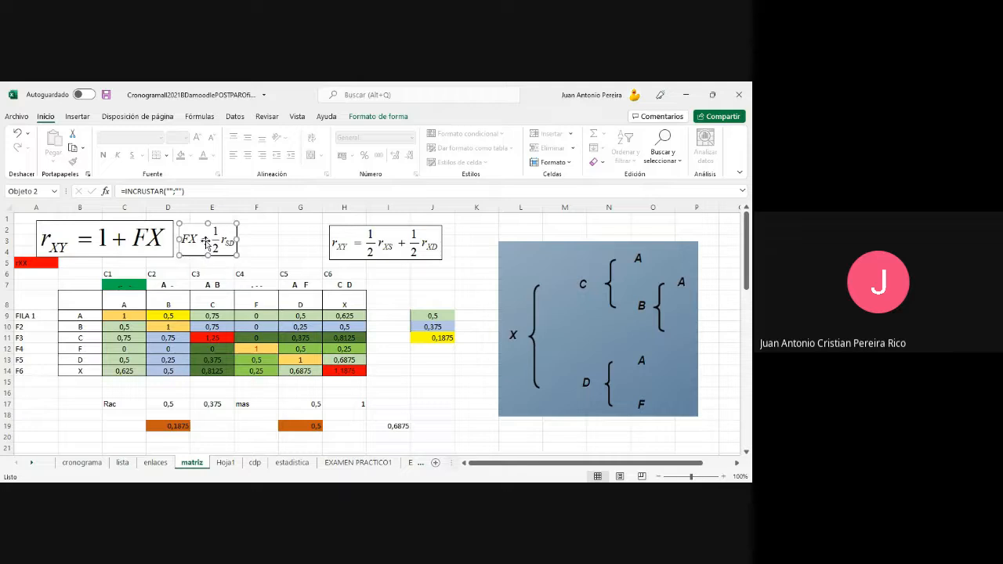
Check the parents of A, B and C in row 7 against their diagonal values, including the A–B relationship for C
{"action": "left_click", "coordinate": [139, 285]}
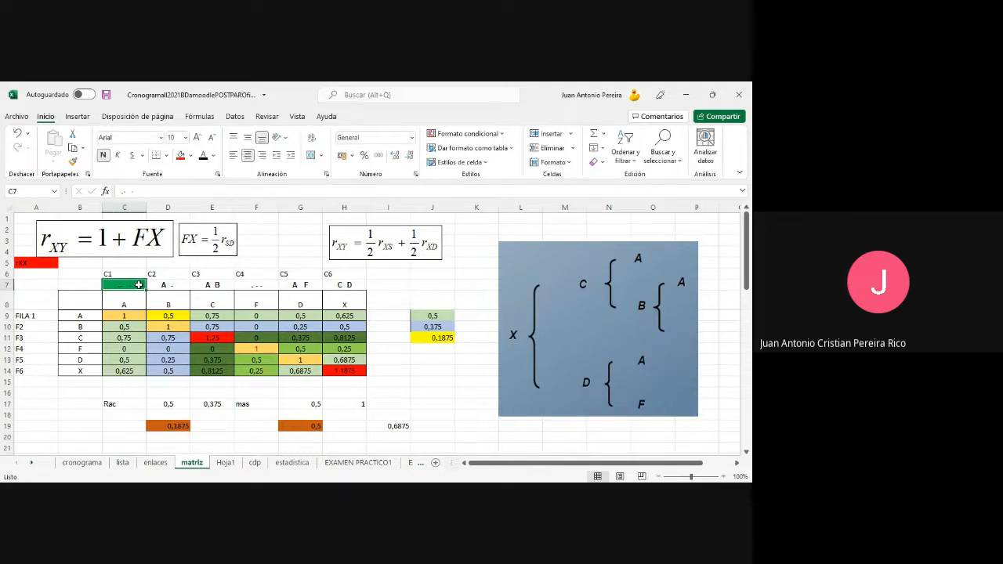
{"action": "left_click", "coordinate": [136, 316]}
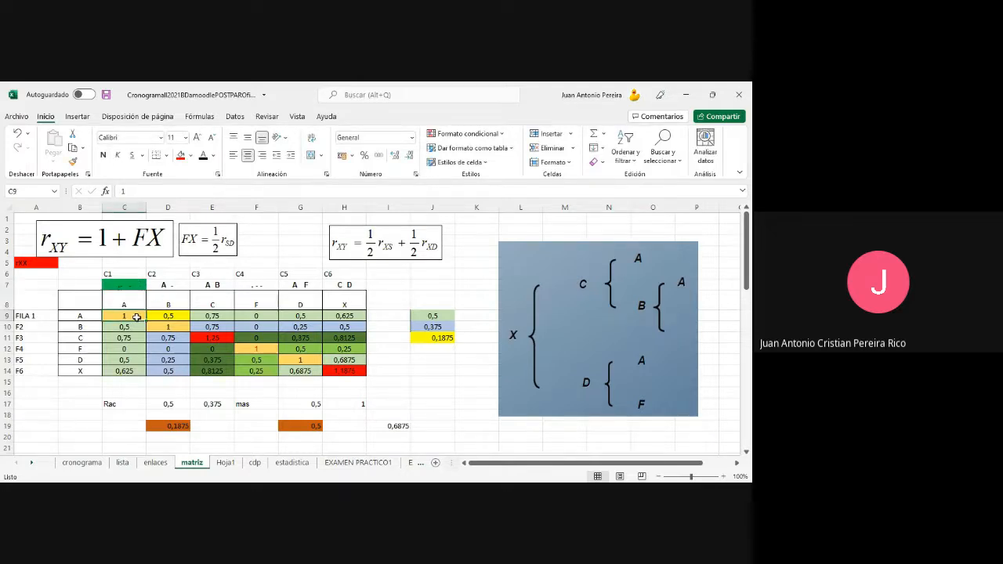
{"action": "left_click", "coordinate": [170, 286]}
{"action": "left_click", "coordinate": [171, 328]}
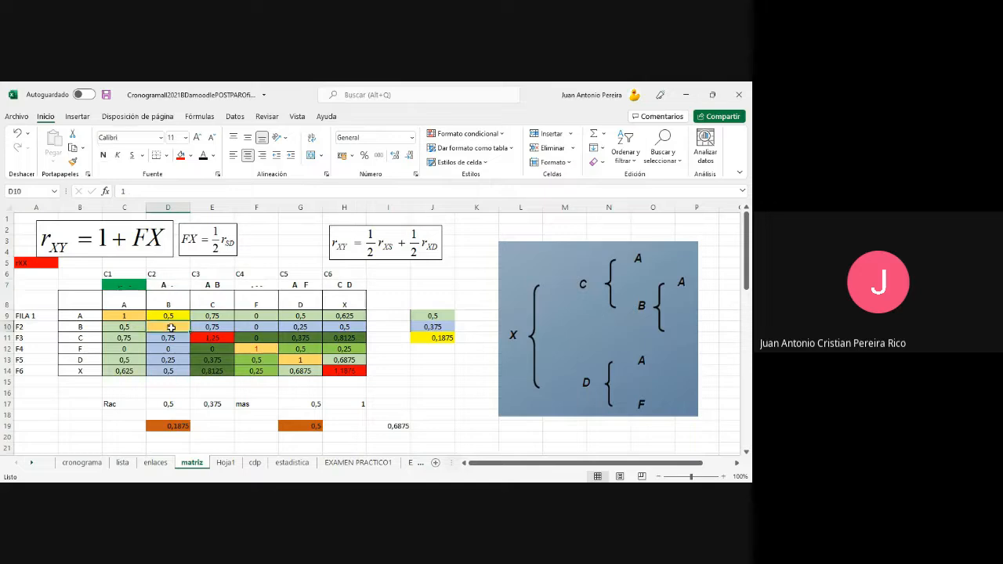
{"action": "left_click", "coordinate": [207, 284]}
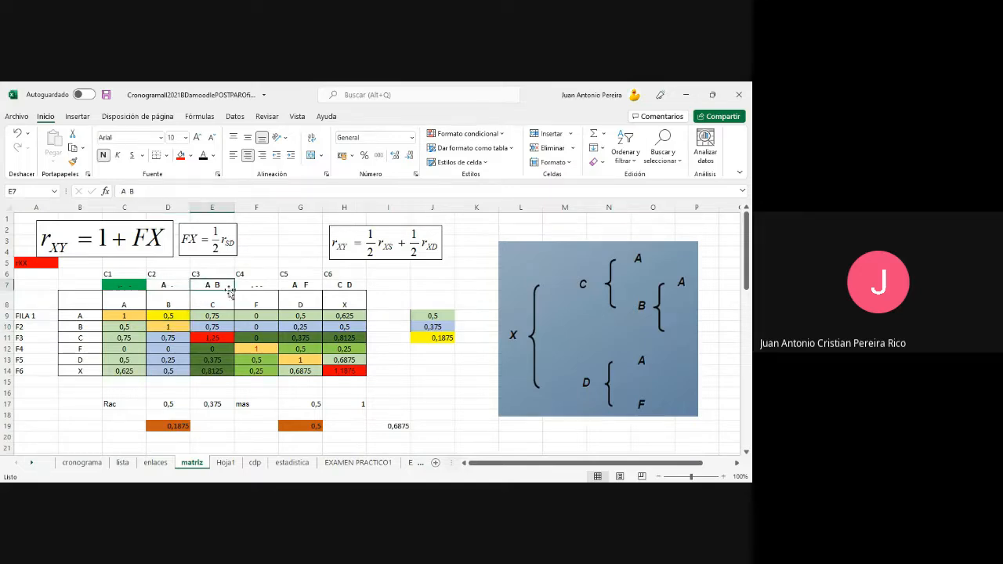
{"action": "left_click", "coordinate": [160, 315]}
{"action": "left_click", "coordinate": [214, 337]}
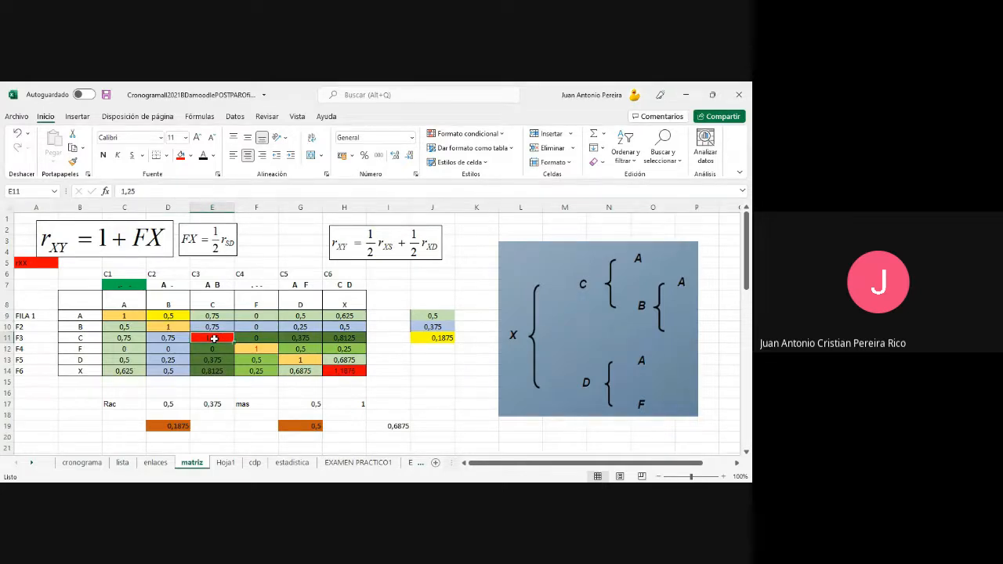
Check the parents of F and D against their diagonal values, including the A–F relationship, and examine X's diagonal value
{"action": "left_click", "coordinate": [264, 283]}
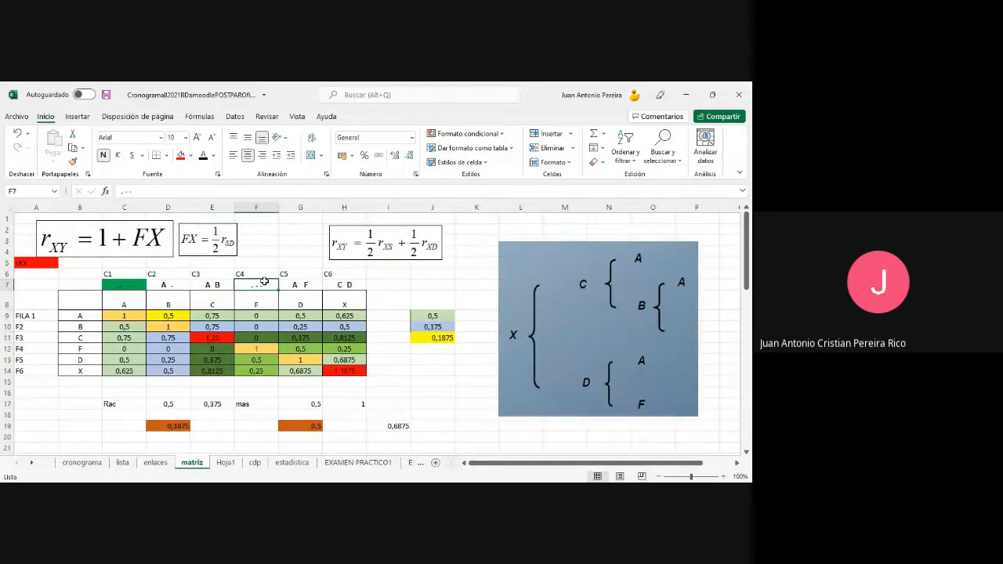
{"action": "left_click", "coordinate": [261, 348]}
{"action": "left_click", "coordinate": [305, 286]}
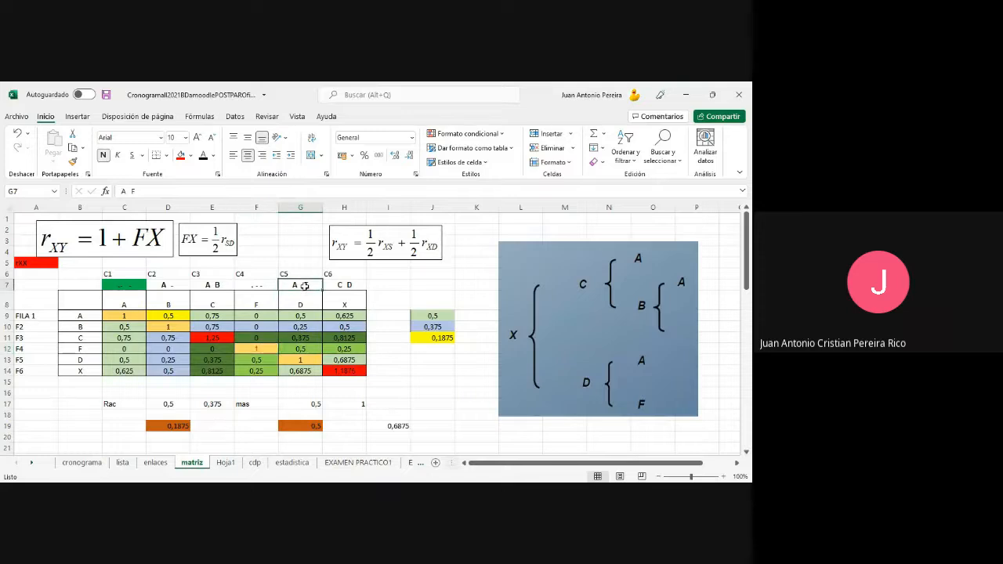
{"action": "left_click", "coordinate": [88, 316]}
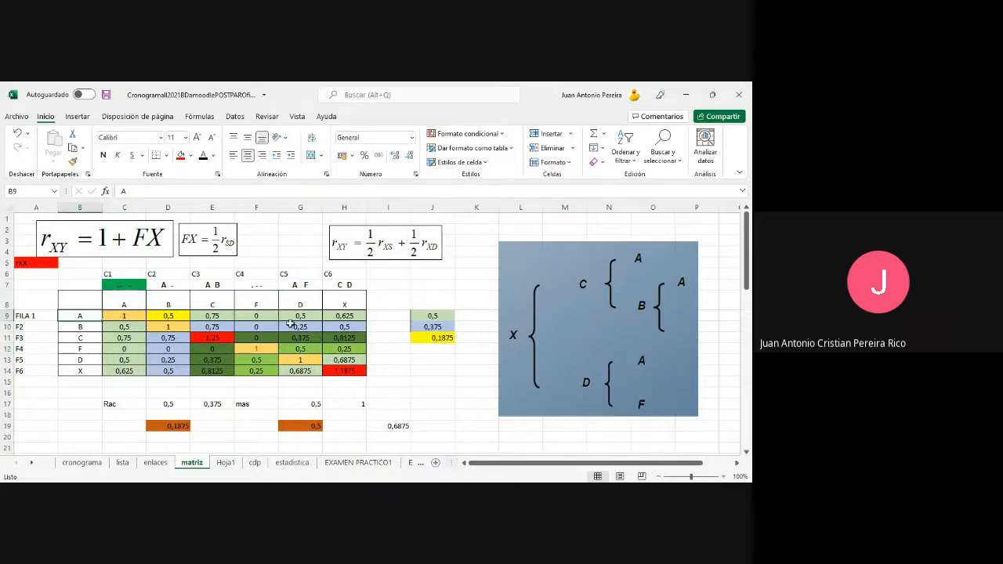
{"action": "left_click", "coordinate": [271, 315]}
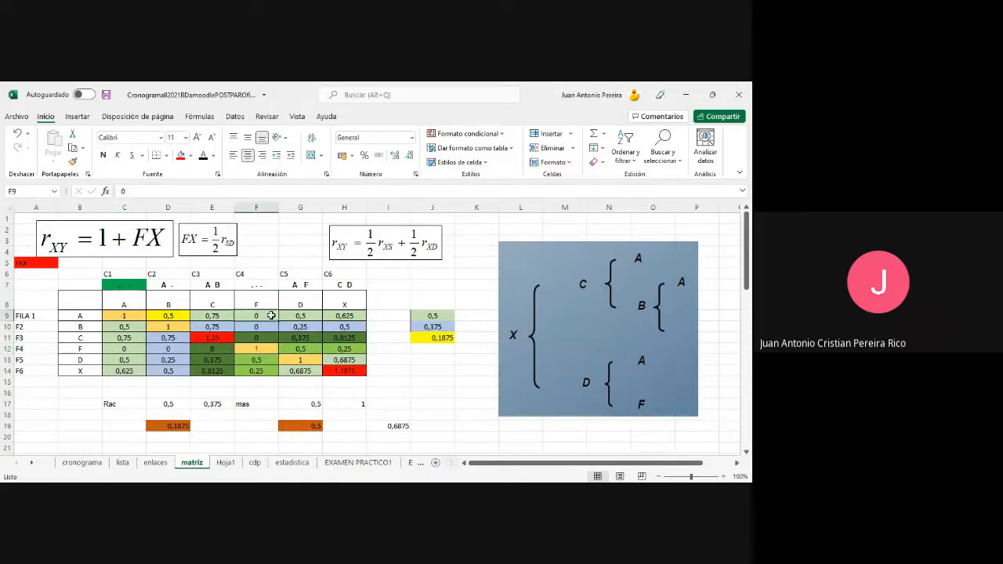
{"action": "left_click", "coordinate": [304, 360]}
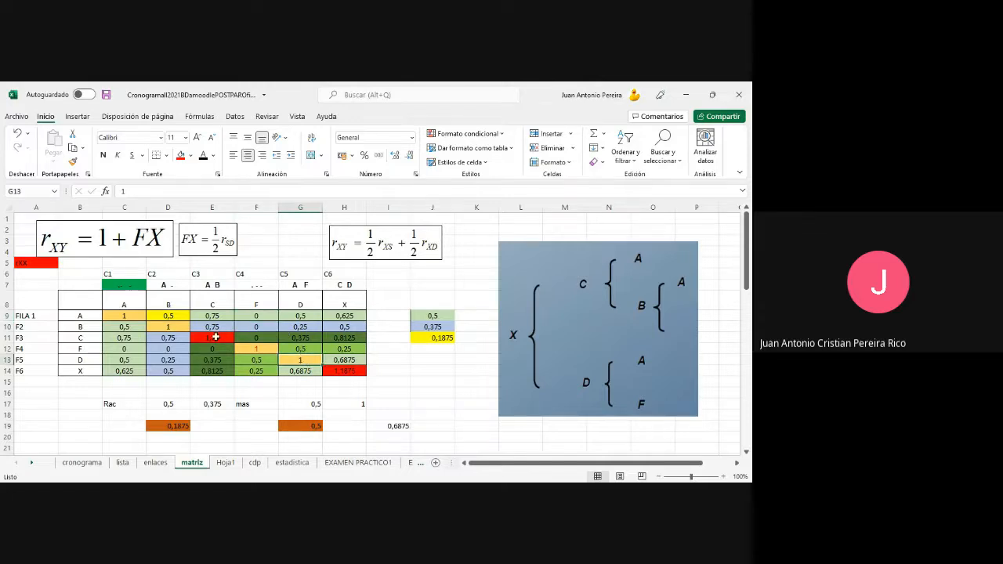
{"action": "left_click", "coordinate": [358, 375]}
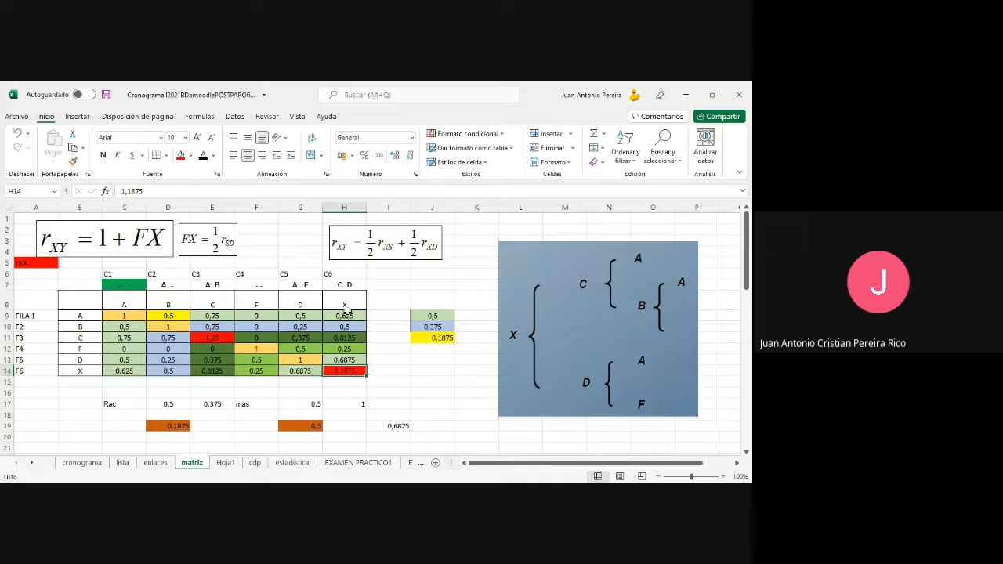
Check the C–D relationship in row F3 against X's diagonal value, and examine C's diagonal value
{"action": "left_click", "coordinate": [78, 338]}
{"action": "left_click", "coordinate": [299, 338]}
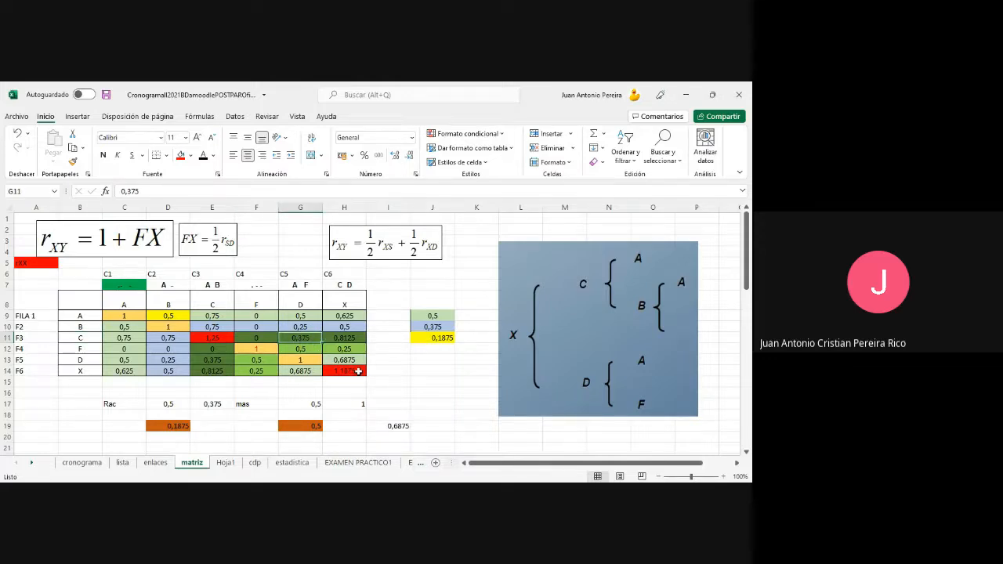
{"action": "left_click", "coordinate": [358, 372]}
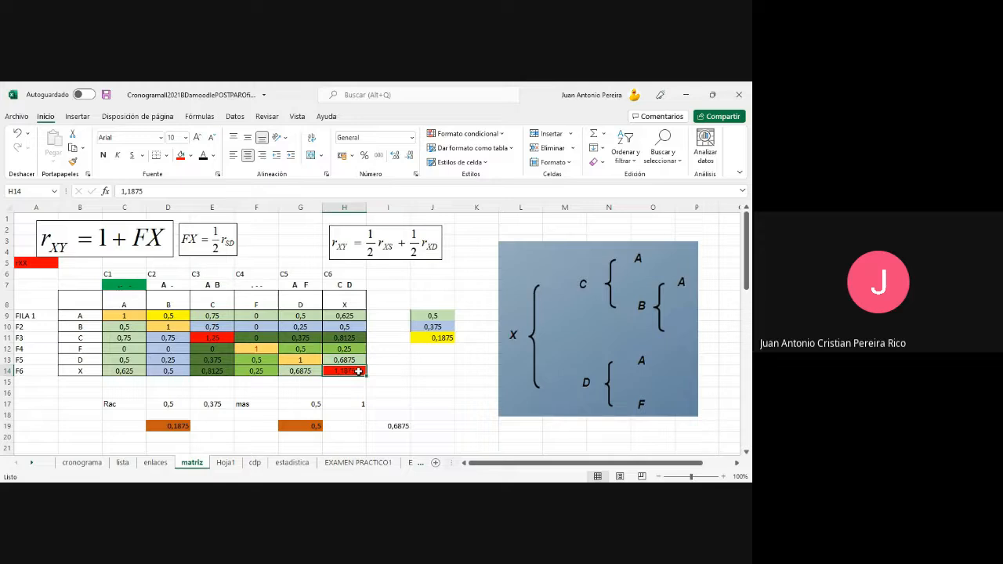
{"action": "left_click", "coordinate": [213, 338]}
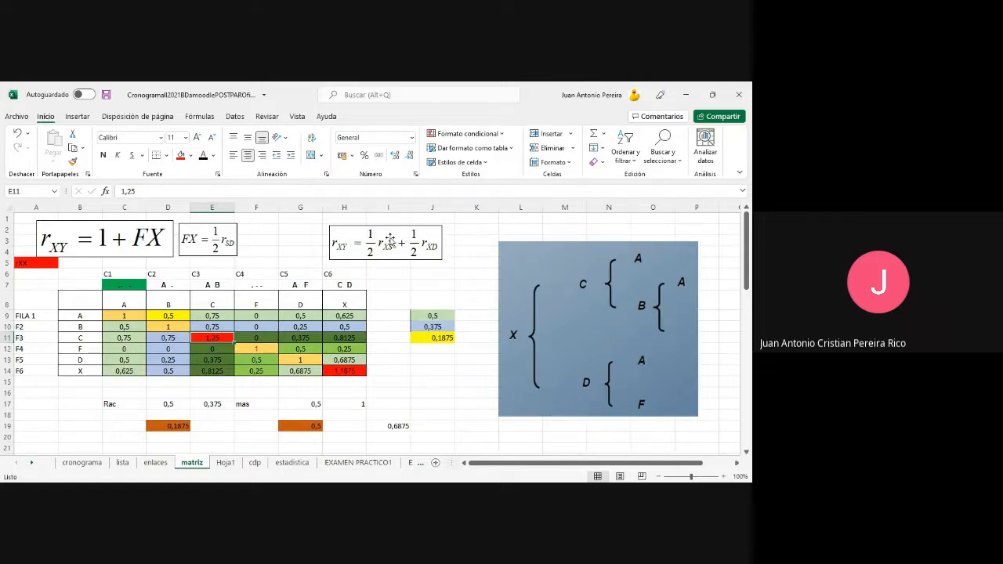
Shift the rXY = 1/2 rXS + 1/2 rXD formula box slightly to the right and save the workbook
{"action": "left_click_drag", "start_coordinate": [388, 240], "coordinate": [399, 240]}
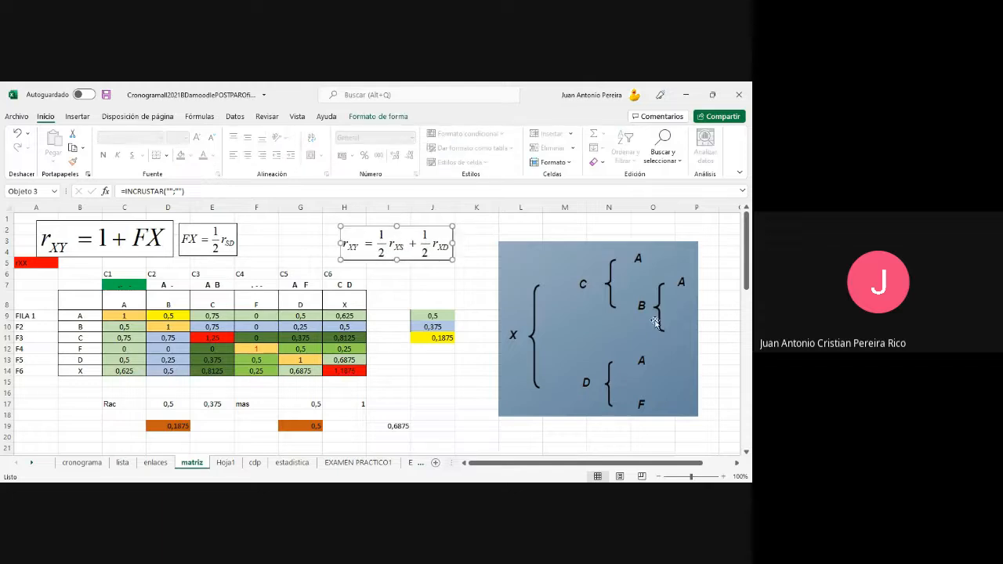
{"action": "left_click", "coordinate": [452, 370]}
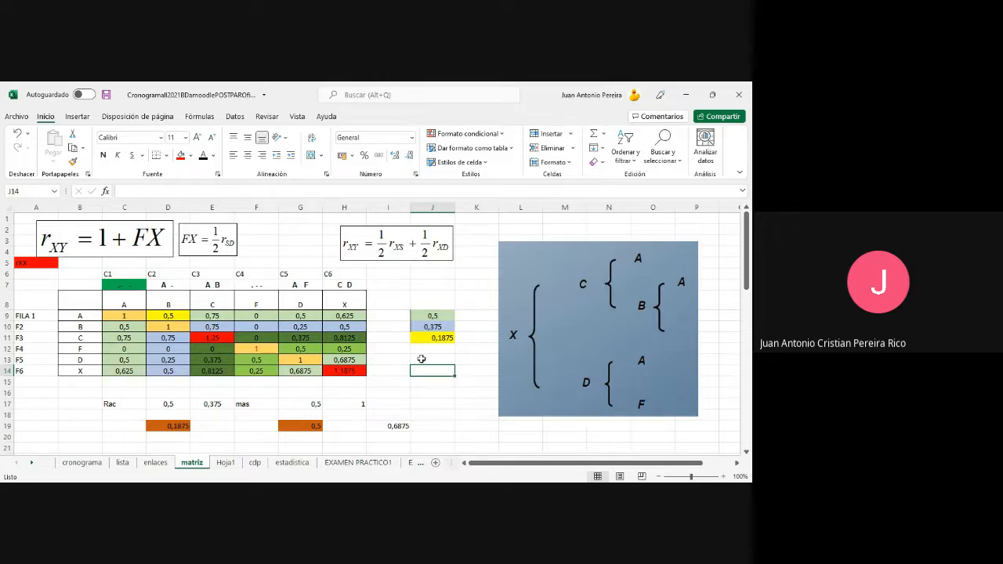
{"action": "left_click", "coordinate": [106, 95]}
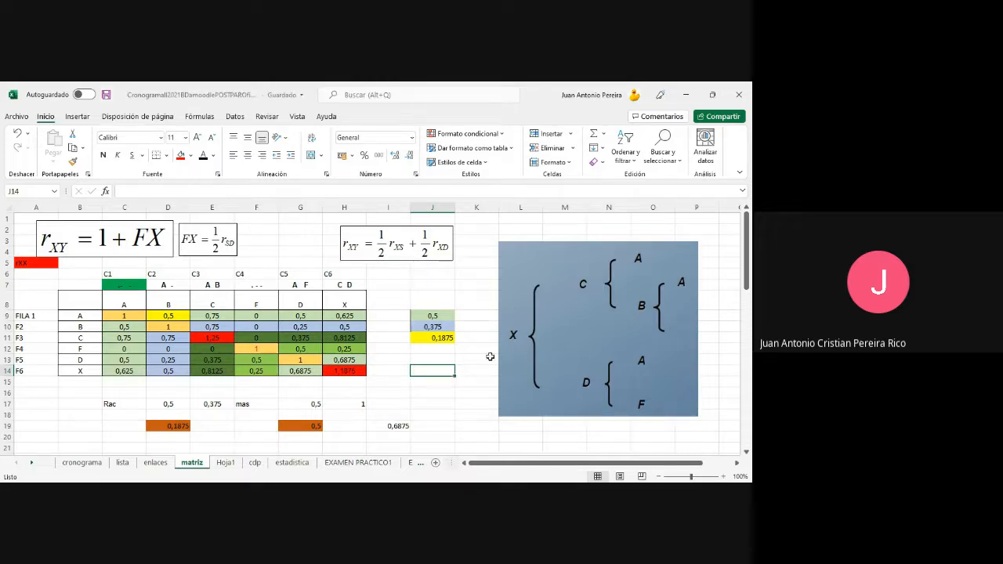